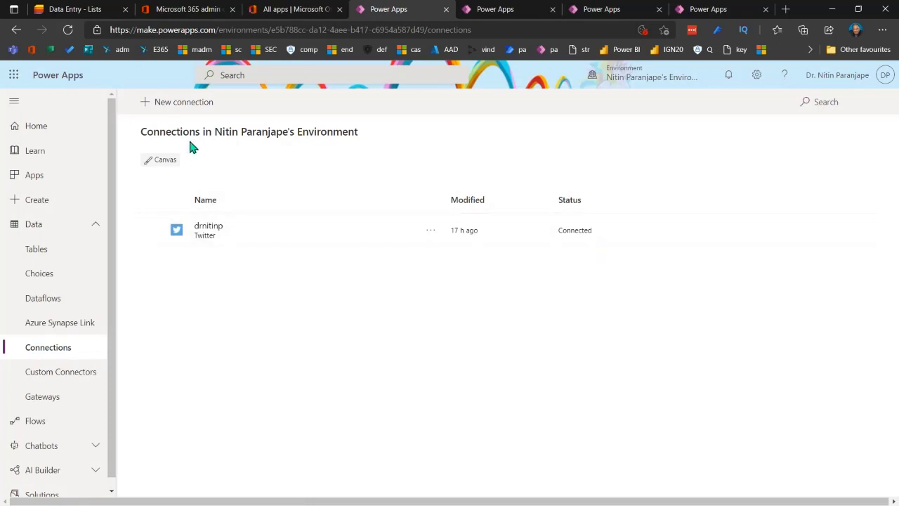
Step: Search the available new connections for "tw" to find the Twitter connector, and return to the existing connections list
{"action": "left_click", "coordinate": [182, 103]}
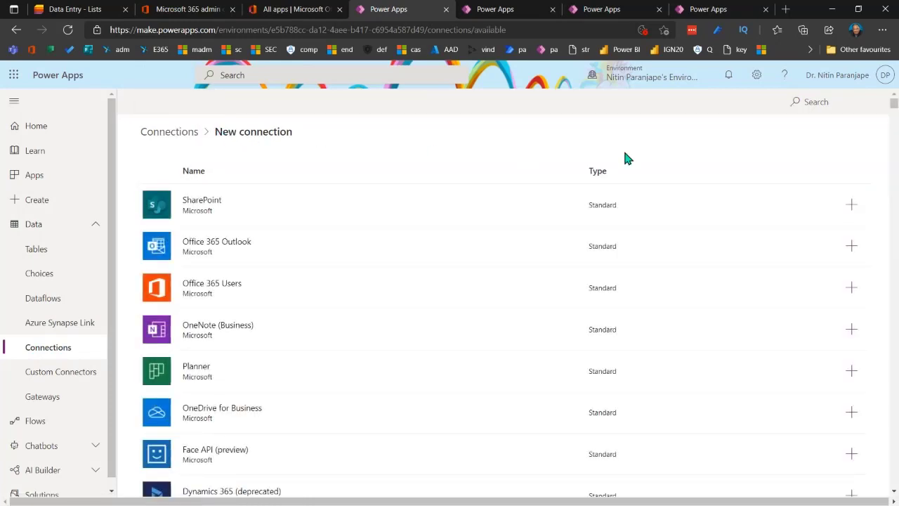
{"action": "left_click", "coordinate": [827, 102]}
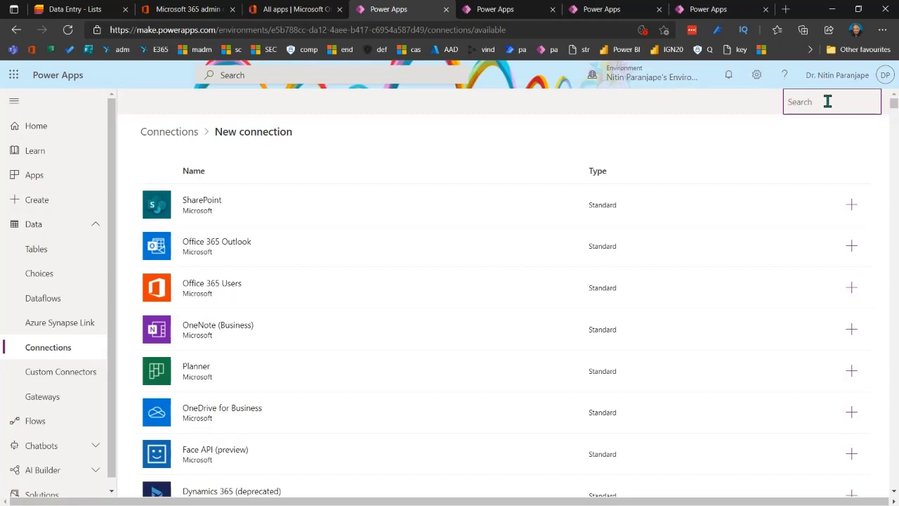
{"action": "type", "text": "tw"}
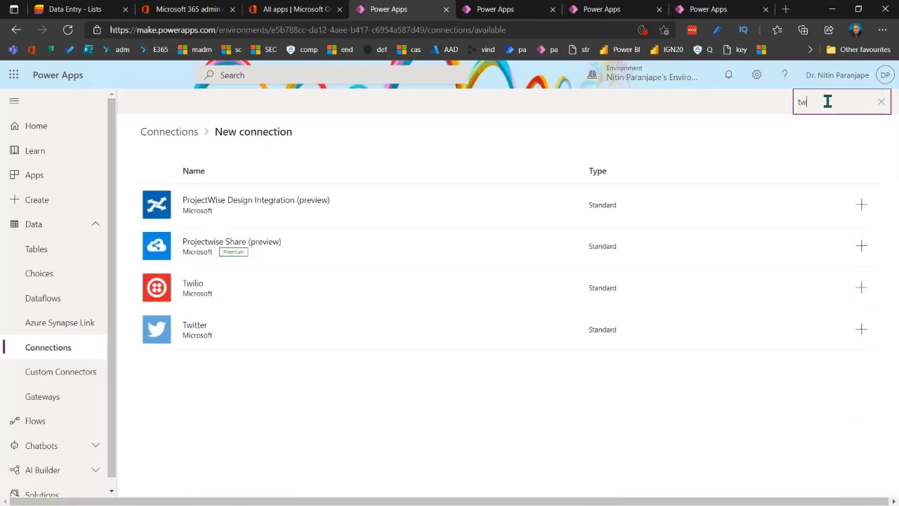
{"action": "left_click", "coordinate": [167, 135]}
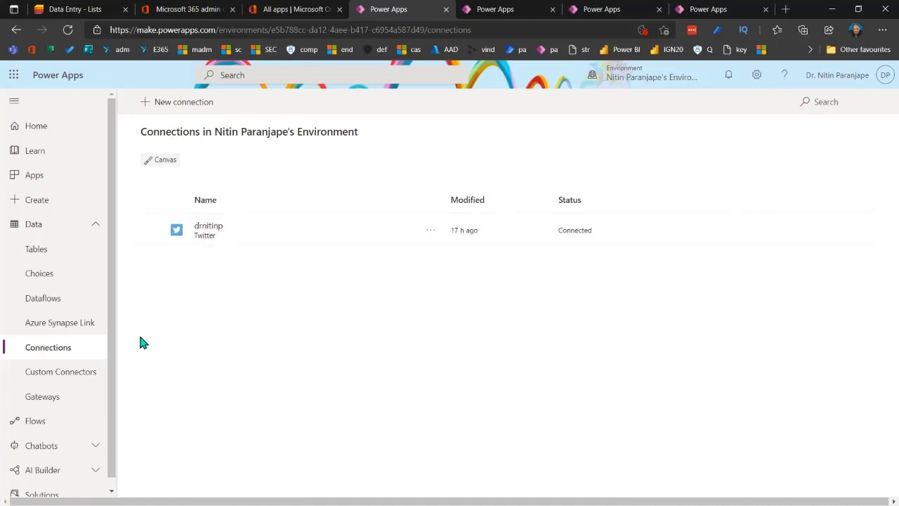
Step: Create a blank canvas app named "Twitter demo" in Tablet format and skip the welcome dialog
{"action": "left_click", "coordinate": [38, 202]}
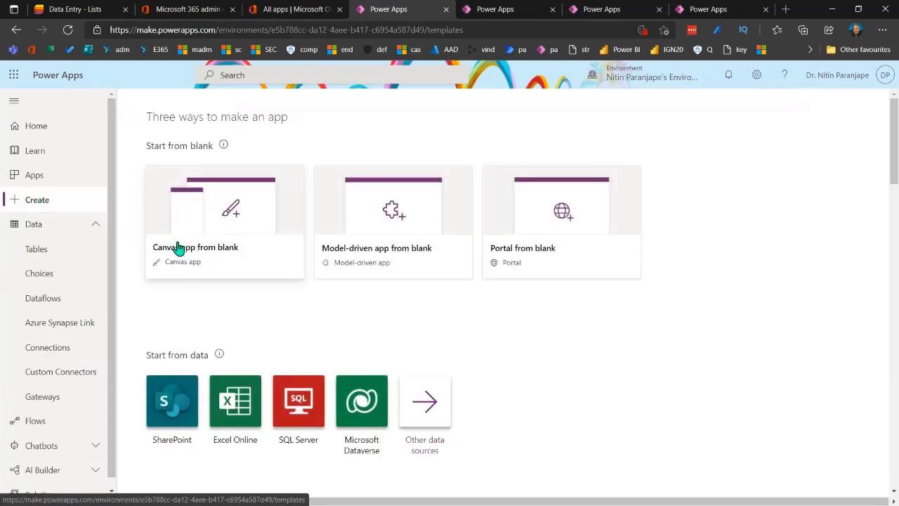
{"action": "left_click", "coordinate": [232, 233]}
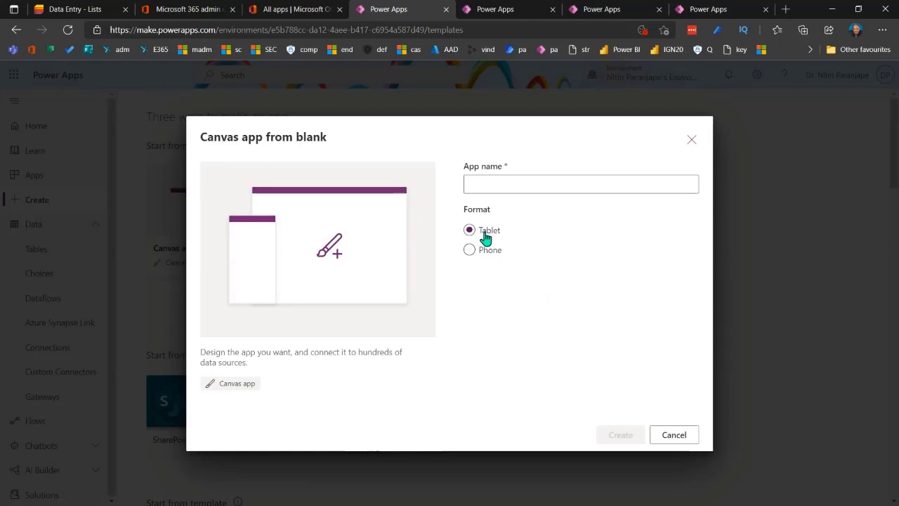
{"action": "left_click", "coordinate": [489, 184]}
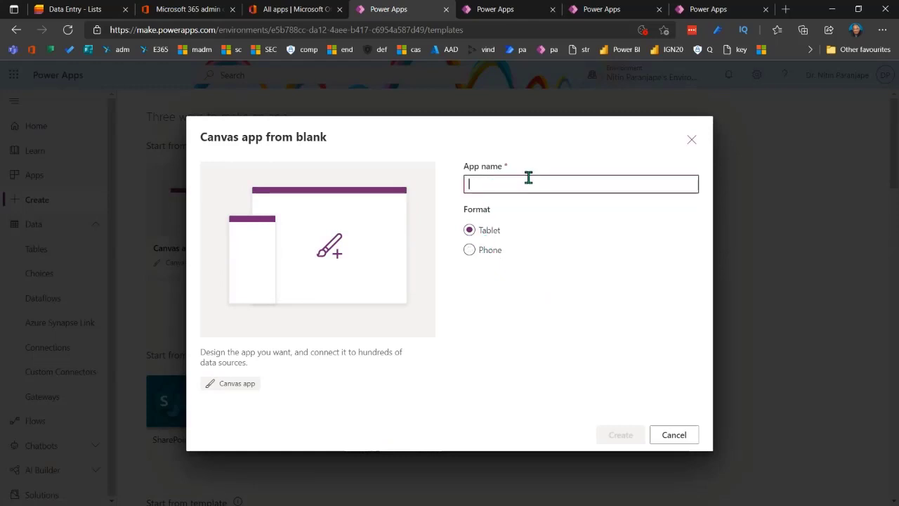
{"action": "type", "text": "Twitter demo"}
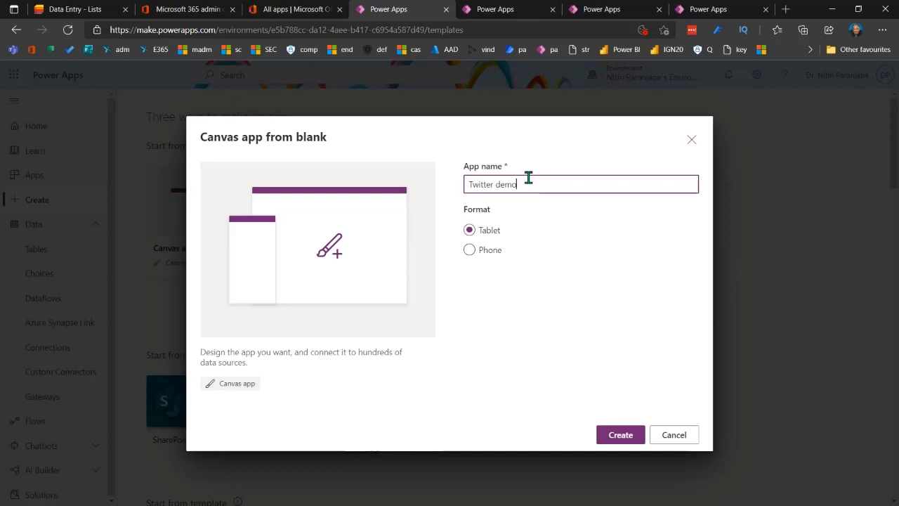
{"action": "left_click", "coordinate": [470, 250]}
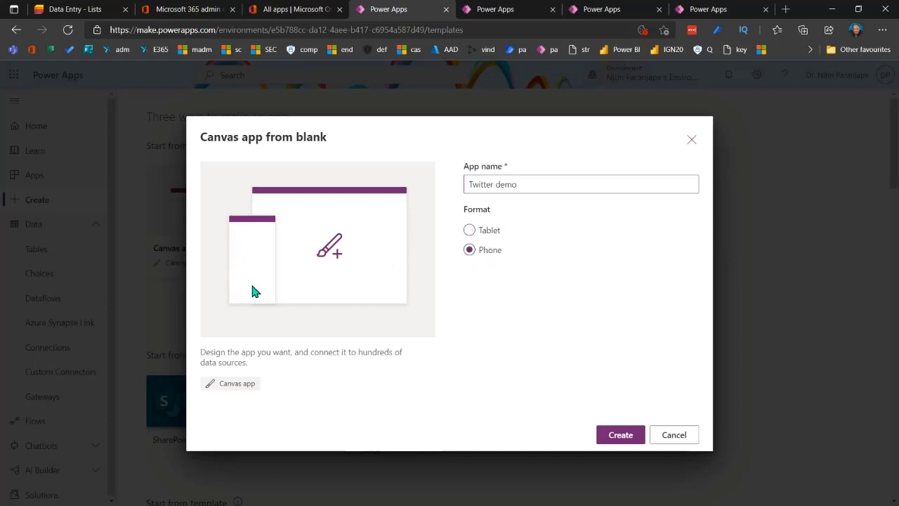
{"action": "left_click", "coordinate": [472, 232]}
{"action": "left_click", "coordinate": [490, 254]}
{"action": "left_click", "coordinate": [491, 234]}
{"action": "left_click", "coordinate": [489, 254]}
{"action": "left_click", "coordinate": [490, 231]}
{"action": "left_click", "coordinate": [620, 435]}
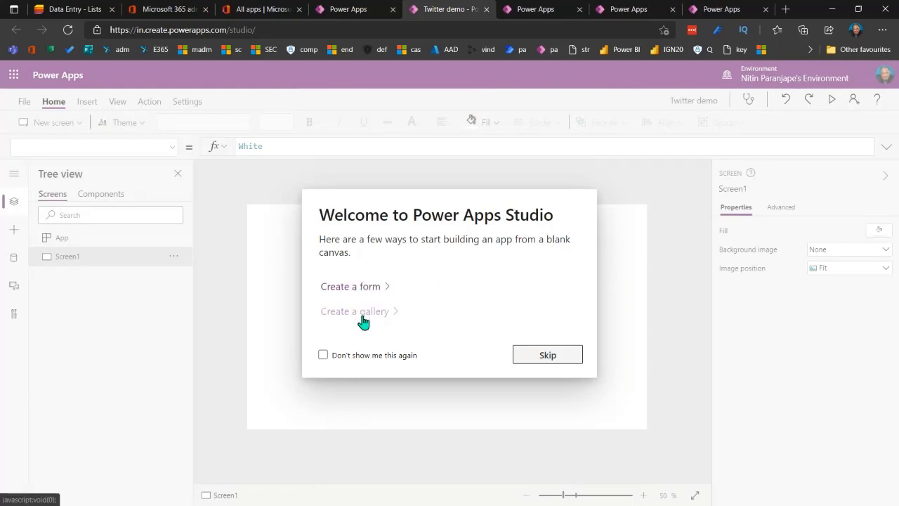
{"action": "left_click", "coordinate": [546, 355]}
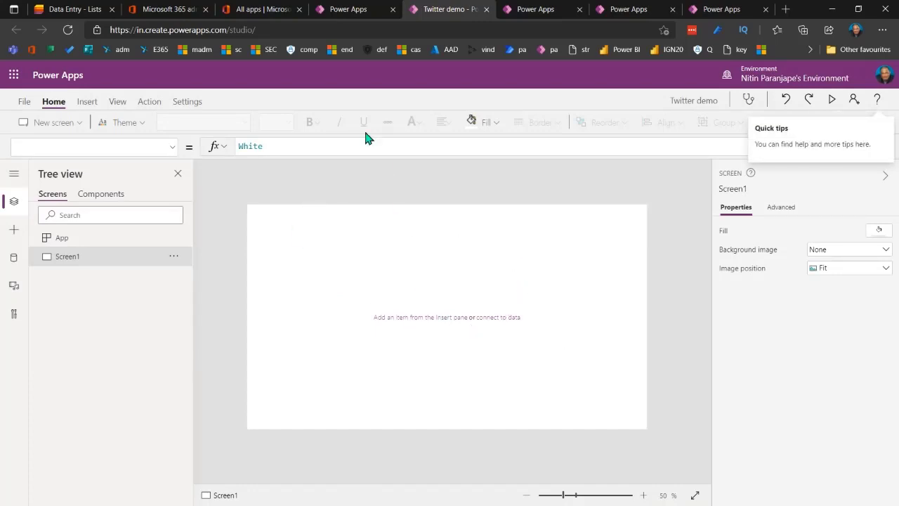
{"action": "left_click", "coordinate": [348, 9]}
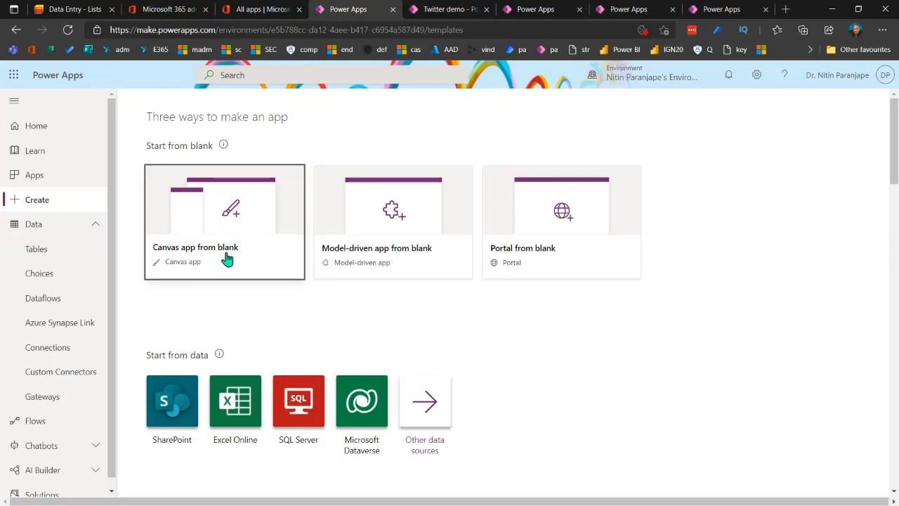
{"action": "left_click", "coordinate": [436, 14]}
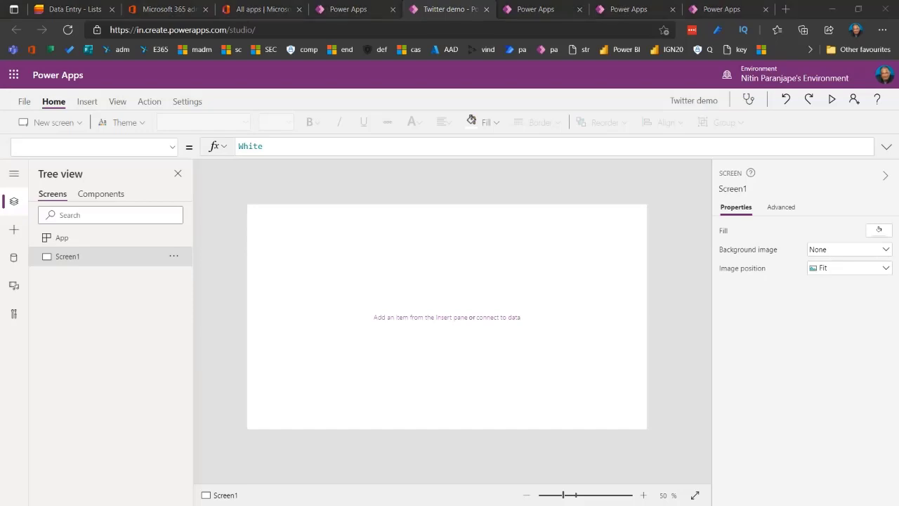
Step: Switch to the other browser window, look over the Twitter profile and the papps webinar page, and return to the app editor
{"action": "key", "text": "alt+Tab"}
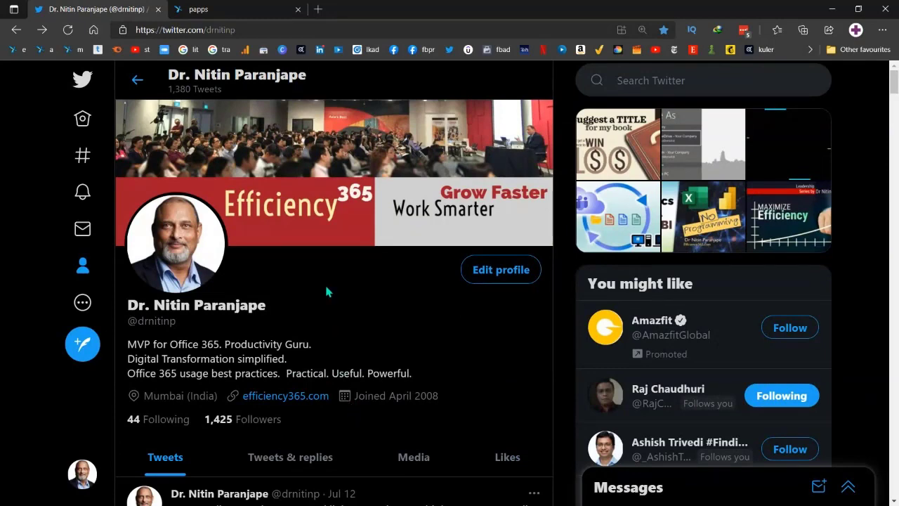
{"action": "scroll", "coordinate": [325, 294], "scroll_direction": "down", "scroll_amount": 2}
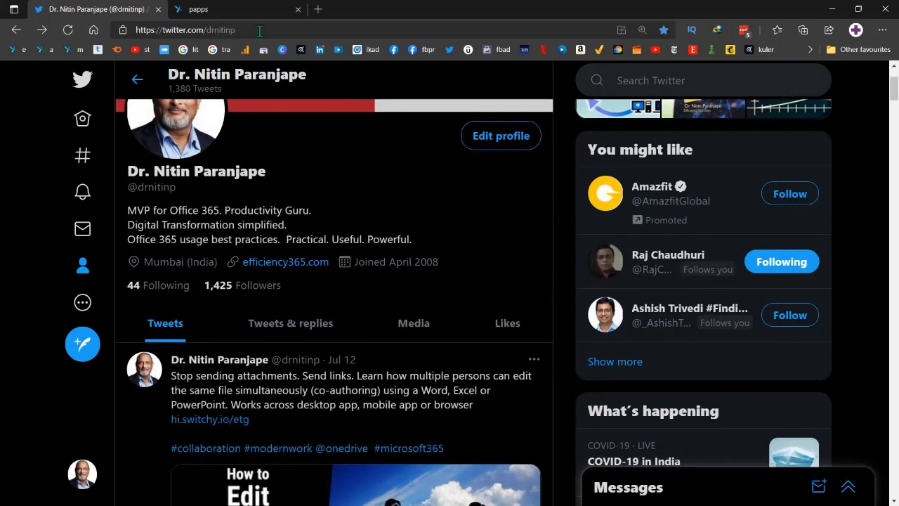
{"action": "scroll", "coordinate": [403, 274], "scroll_direction": "up", "scroll_amount": 2}
{"action": "scroll", "coordinate": [393, 269], "scroll_direction": "down", "scroll_amount": 2}
{"action": "scroll", "coordinate": [347, 293], "scroll_direction": "down", "scroll_amount": 1}
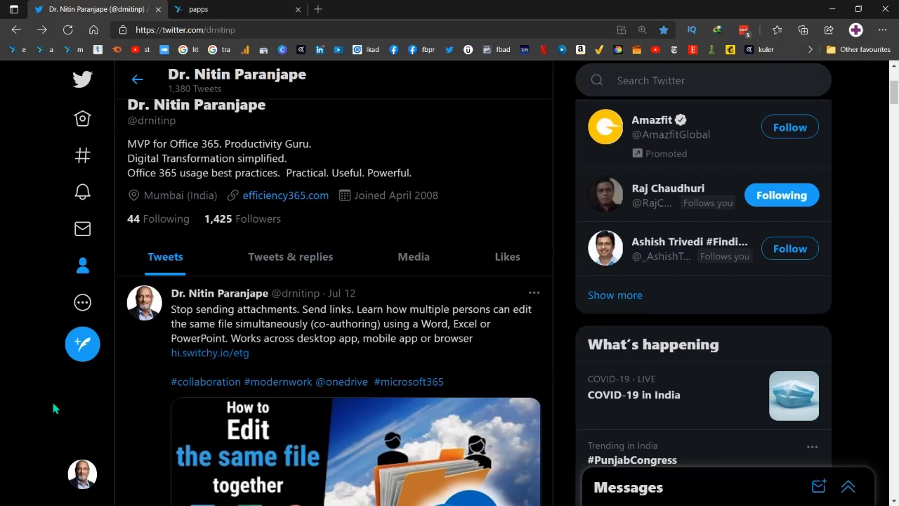
{"action": "key", "text": "ctrl+Tab"}
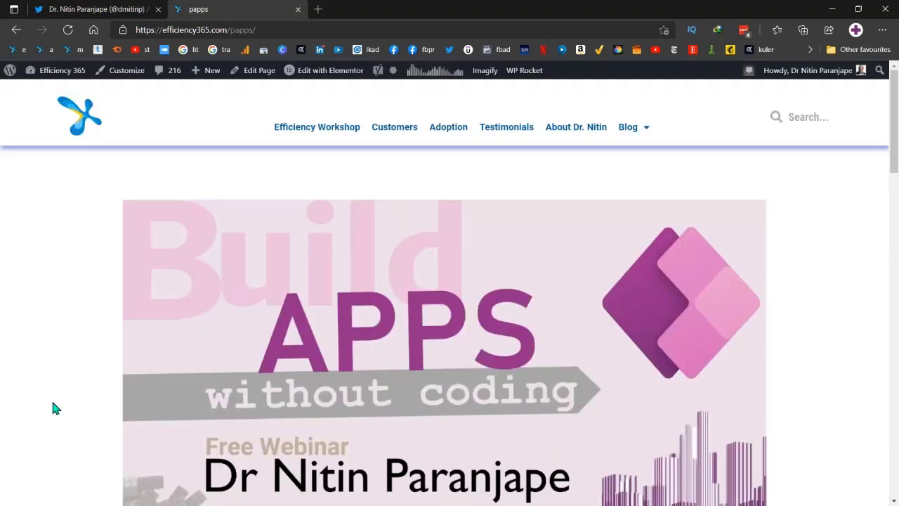
{"action": "key", "text": "alt+Tab"}
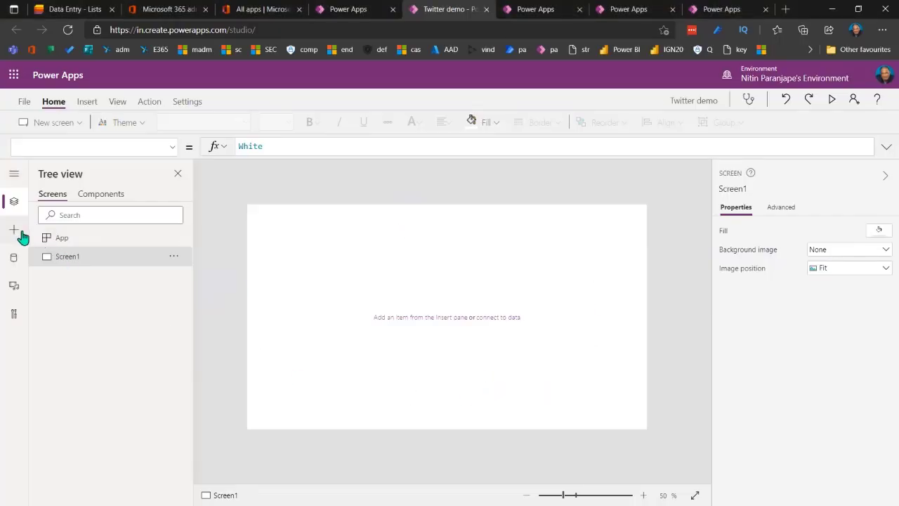
Step: Insert a text input on Screen1 and enlarge it to roughly 40 percent of the screen's width
{"action": "left_click", "coordinate": [87, 101]}
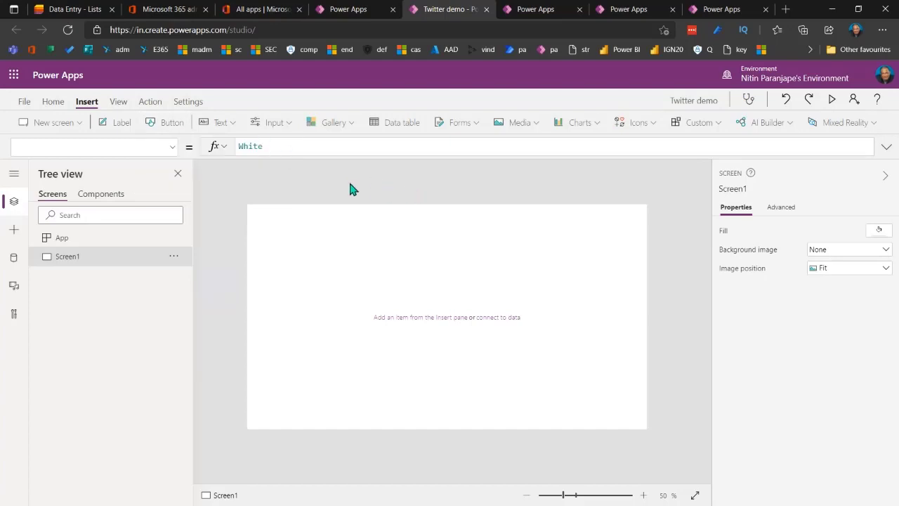
{"action": "left_click", "coordinate": [228, 125]}
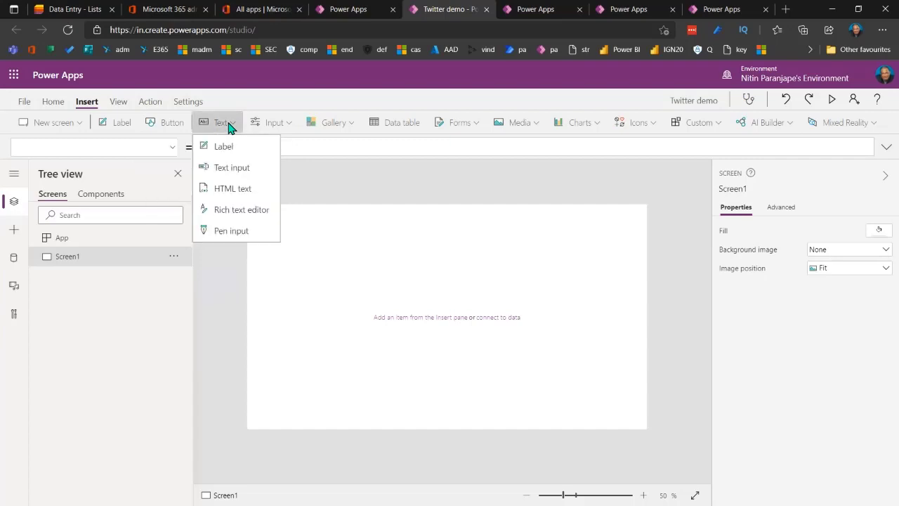
{"action": "left_click", "coordinate": [226, 174]}
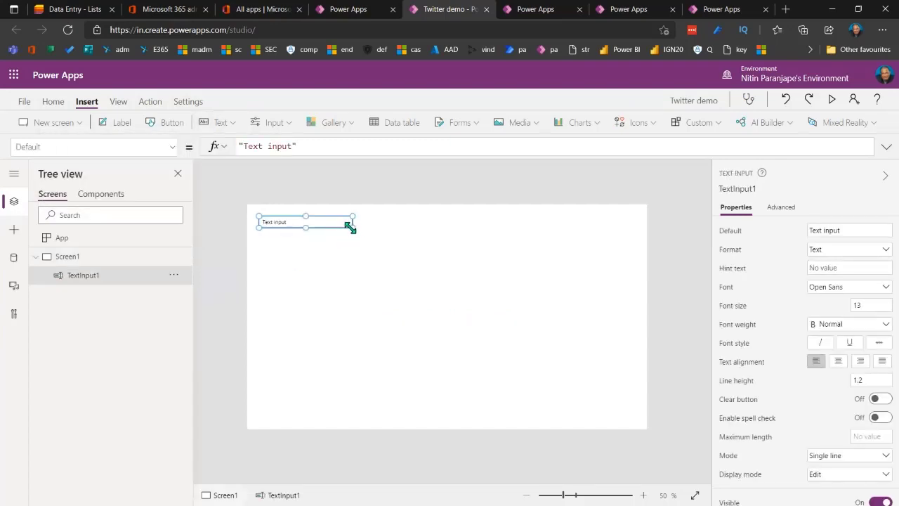
{"action": "left_click_drag", "start_coordinate": [349, 226], "coordinate": [420, 260]}
Step: Set the text input's font size to 30 and widen the box to span nearly the full screen width
{"action": "left_click", "coordinate": [869, 305]}
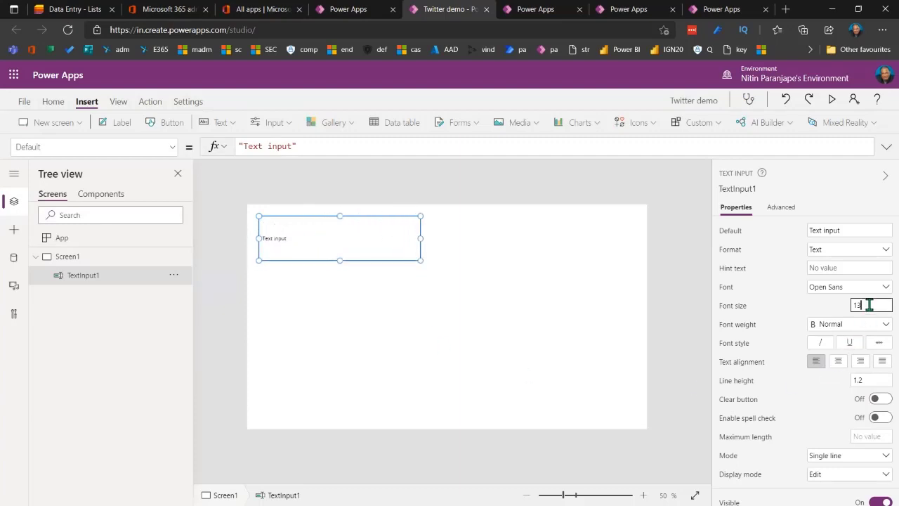
{"action": "left_click_drag", "start_coordinate": [868, 304], "coordinate": [802, 318]}
{"action": "type", "text": "30"}
{"action": "key", "text": "Tab"}
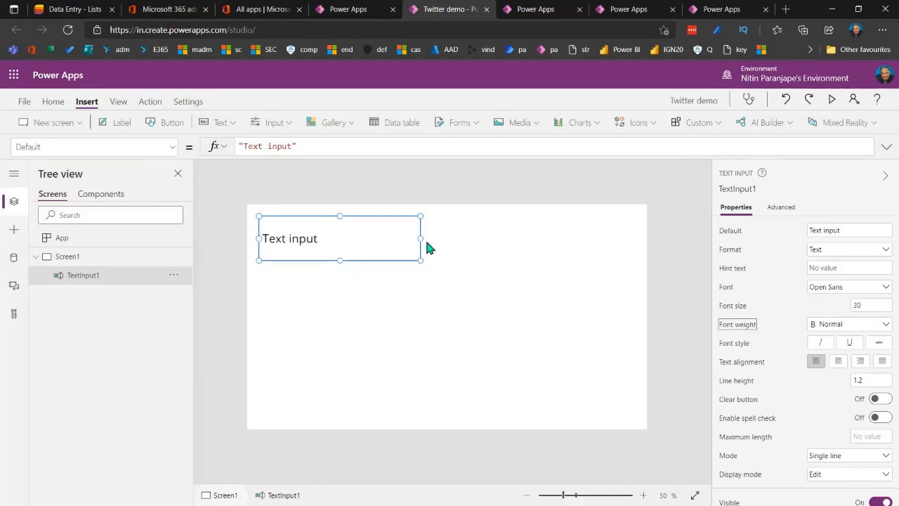
{"action": "left_click_drag", "start_coordinate": [422, 237], "coordinate": [633, 252]}
{"action": "left_click", "coordinate": [480, 302]}
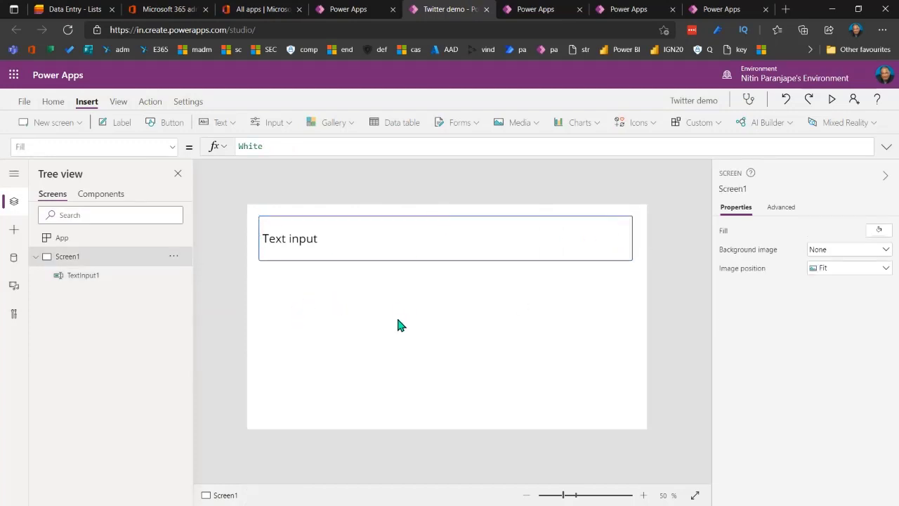
Step: Add a button, enlarge it to about 410 by 108, and centre it below the text input
{"action": "left_click", "coordinate": [353, 251]}
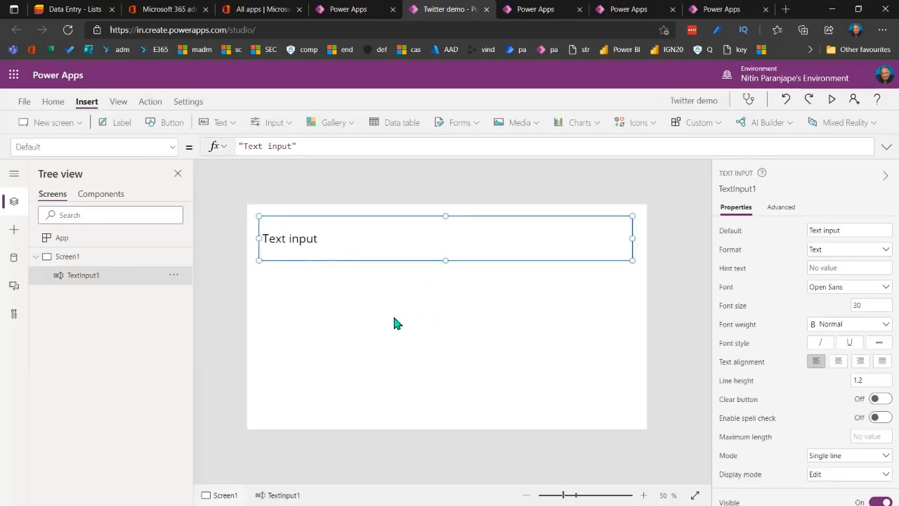
{"action": "left_click", "coordinate": [176, 125]}
{"action": "left_click_drag", "start_coordinate": [288, 227], "coordinate": [379, 327]}
{"action": "left_click_drag", "start_coordinate": [326, 302], "coordinate": [450, 304]}
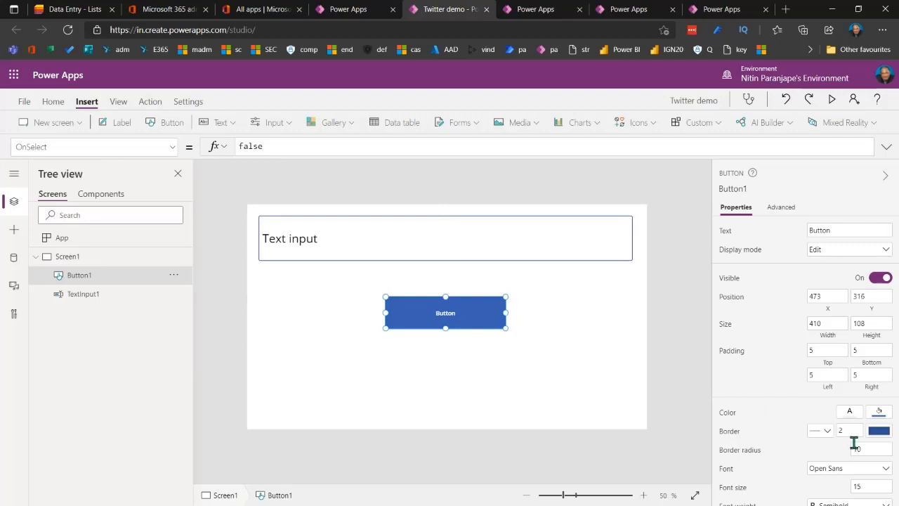
Step: Set the button's font size to 30 and deselect it
{"action": "left_click", "coordinate": [862, 486]}
{"action": "type", "text": "30"}
{"action": "key", "text": "Tab"}
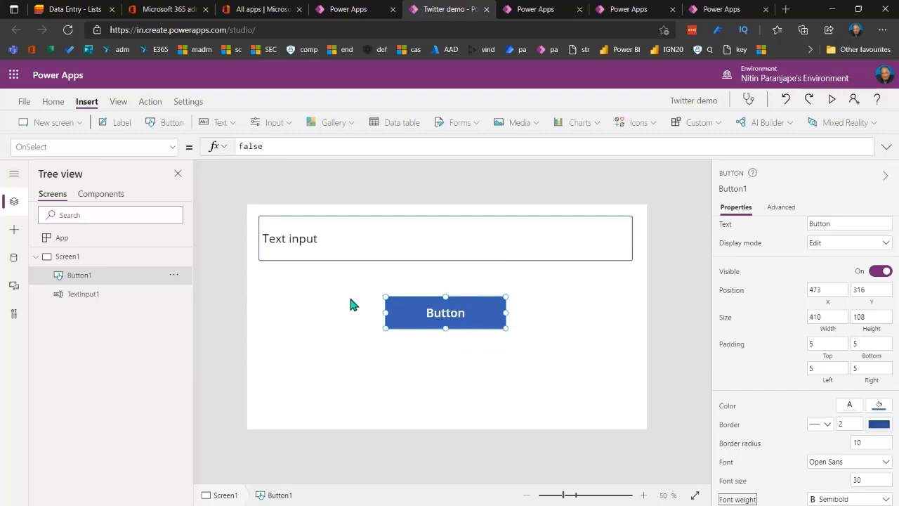
{"action": "left_click", "coordinate": [321, 318]}
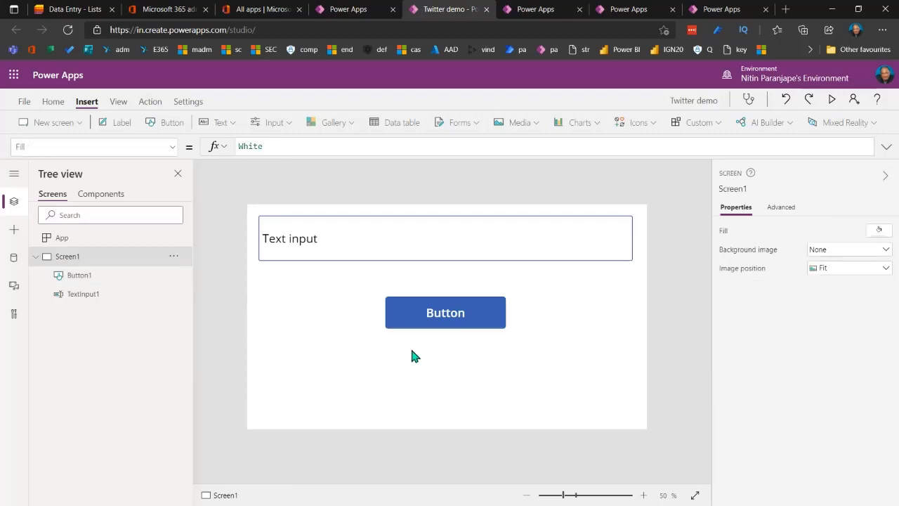
Step: Preview the app and replace the text input's content with "demo"
{"action": "left_click", "coordinate": [323, 239]}
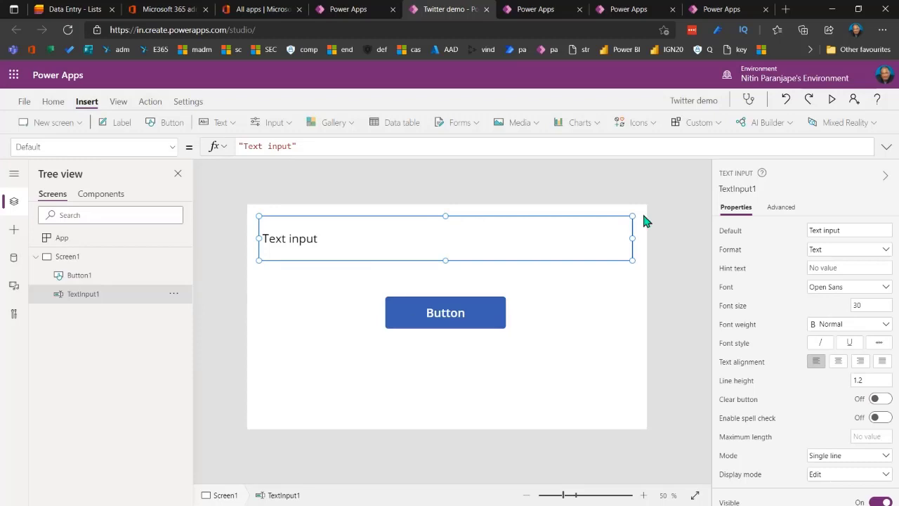
{"action": "left_click", "coordinate": [832, 101]}
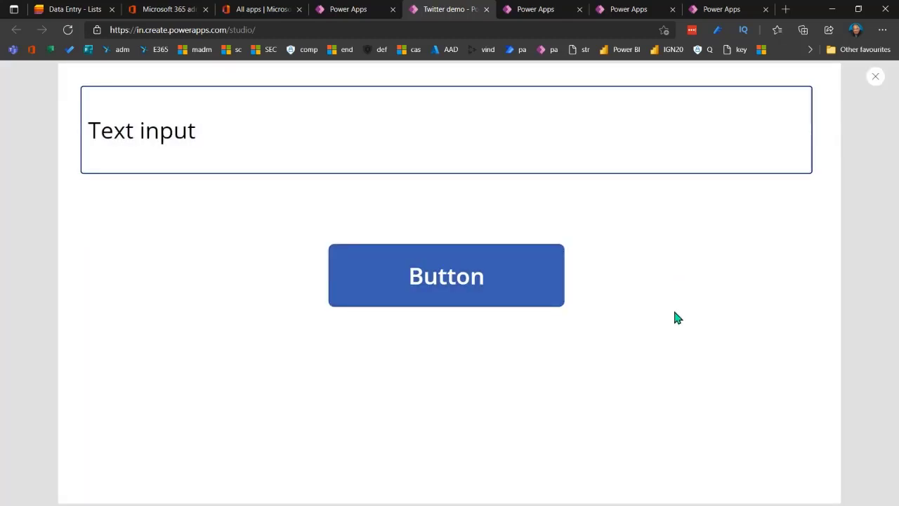
{"action": "left_click", "coordinate": [233, 134]}
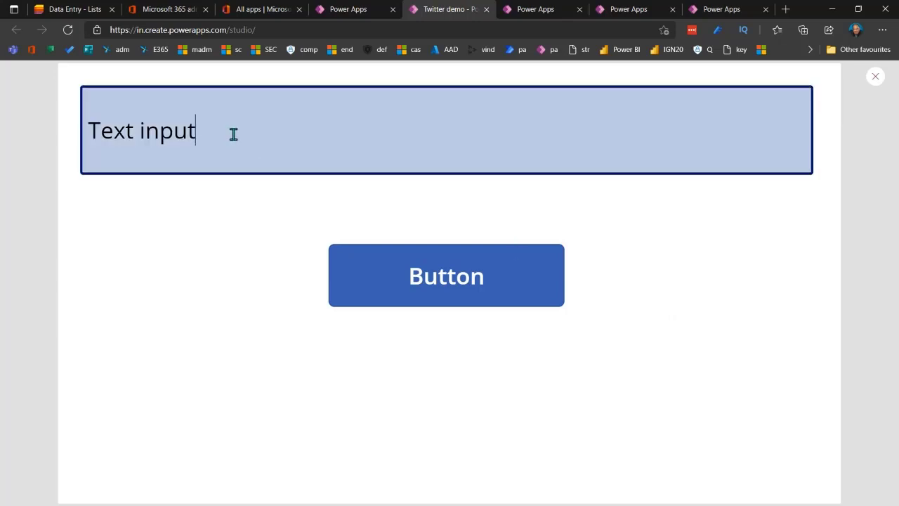
{"action": "key", "text": "BackSpace"}
{"action": "key", "text": "BackSpace"}
{"action": "key", "text": "BackSpace"}
{"action": "key", "text": "BackSpace"}
{"action": "key", "text": "BackSpace"}
{"action": "key", "text": "BackSpace"}
{"action": "type", "text": "demn"}
{"action": "key", "text": "BackSpace"}
{"action": "type", "text": "o"}
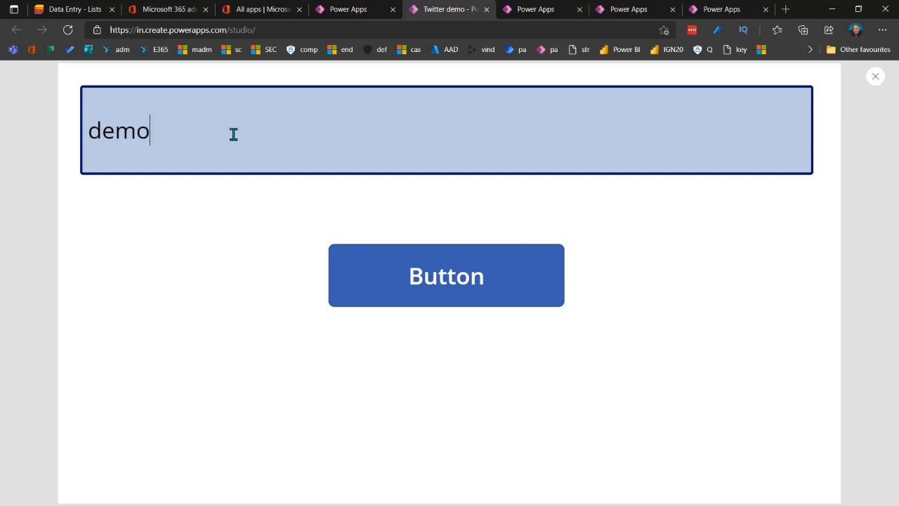
Step: Try out the button in the preview, return to the editor and dismiss the testing tip
{"action": "left_click", "coordinate": [439, 282]}
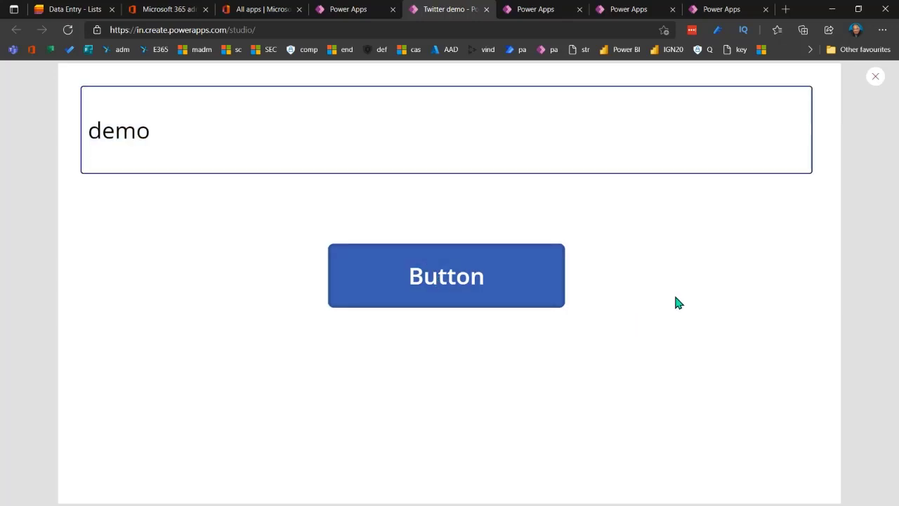
{"action": "left_click", "coordinate": [876, 77]}
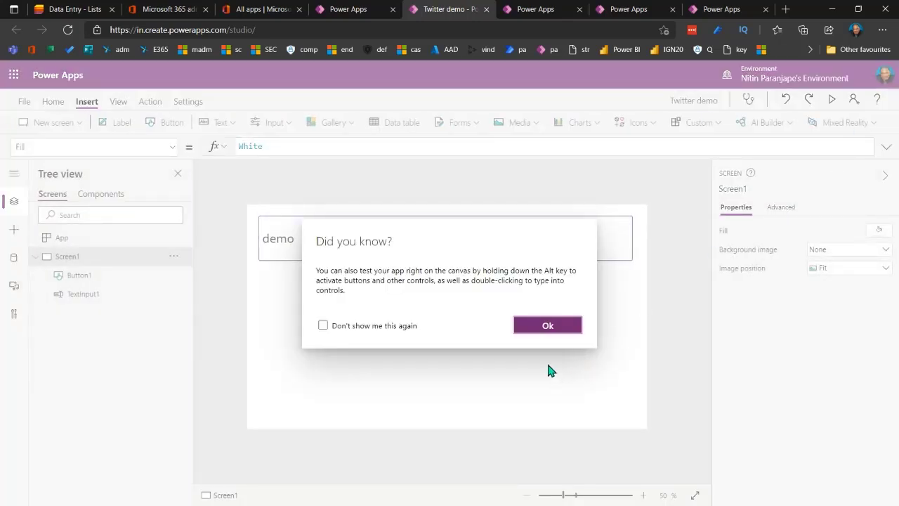
{"action": "left_click", "coordinate": [547, 325]}
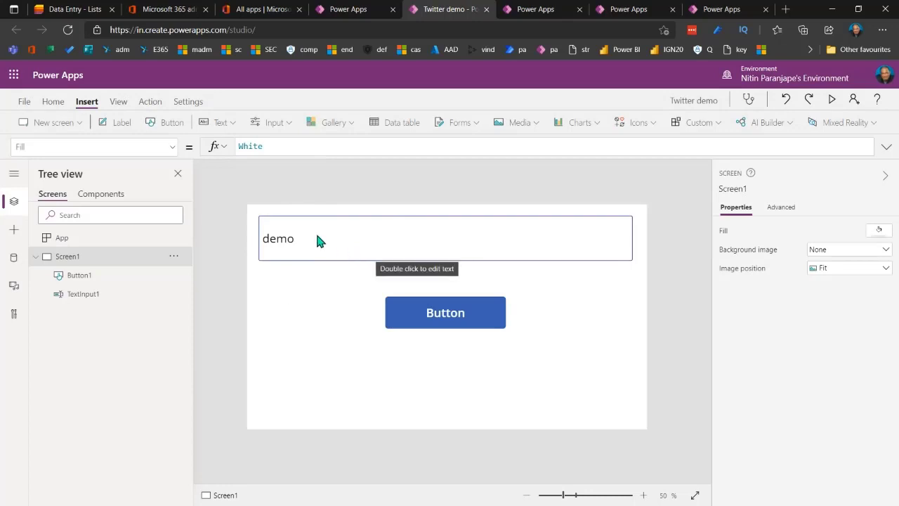
Step: Select the text input and the button in turn and examine their available properties, including the advanced ones
{"action": "left_click", "coordinate": [295, 237]}
{"action": "left_click", "coordinate": [448, 314]}
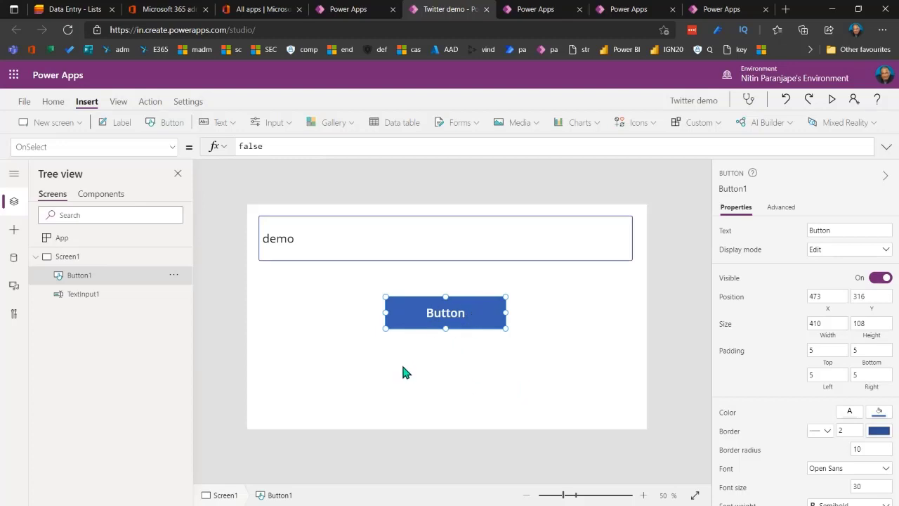
{"action": "left_click", "coordinate": [338, 258]}
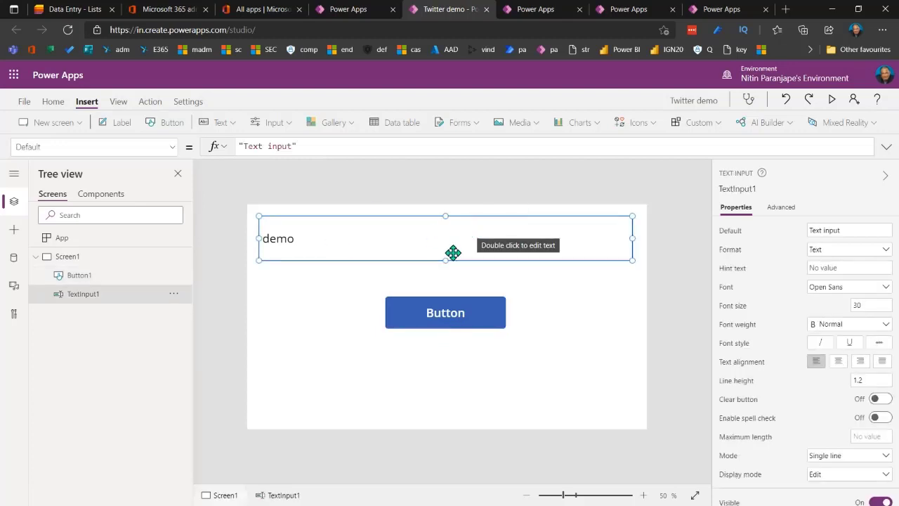
{"action": "left_click", "coordinate": [433, 317]}
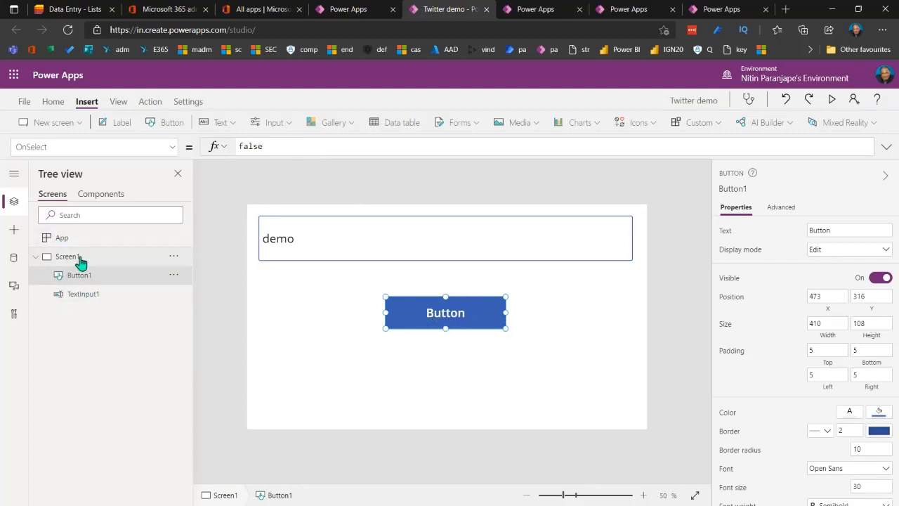
{"action": "left_click", "coordinate": [82, 295]}
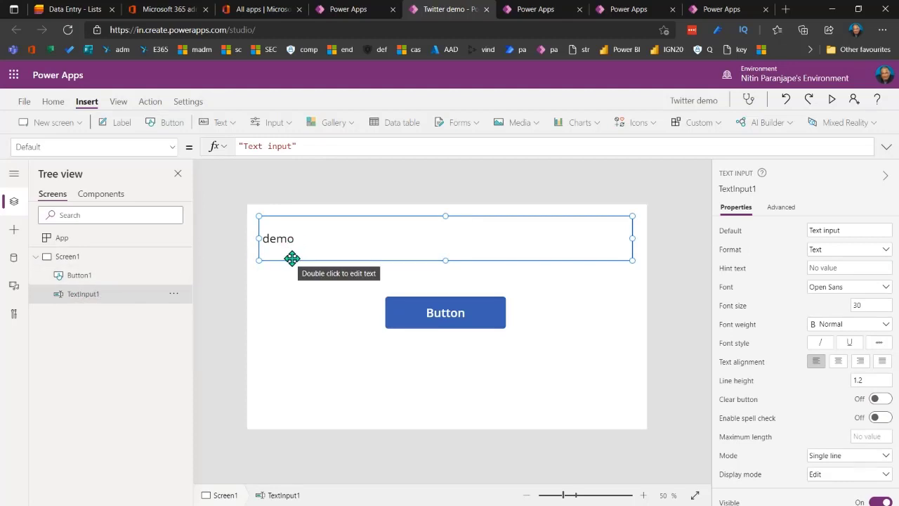
{"action": "left_click", "coordinate": [172, 148]}
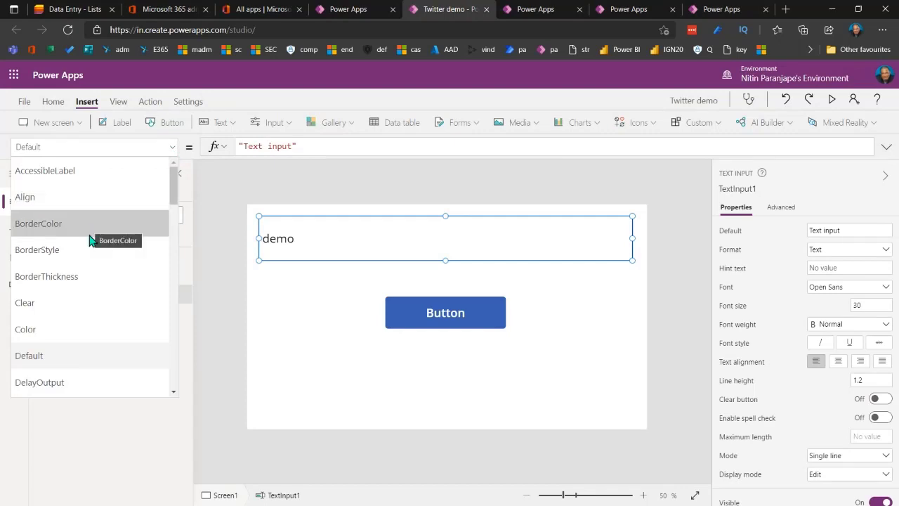
{"action": "scroll", "coordinate": [84, 327], "scroll_direction": "down", "scroll_amount": 15}
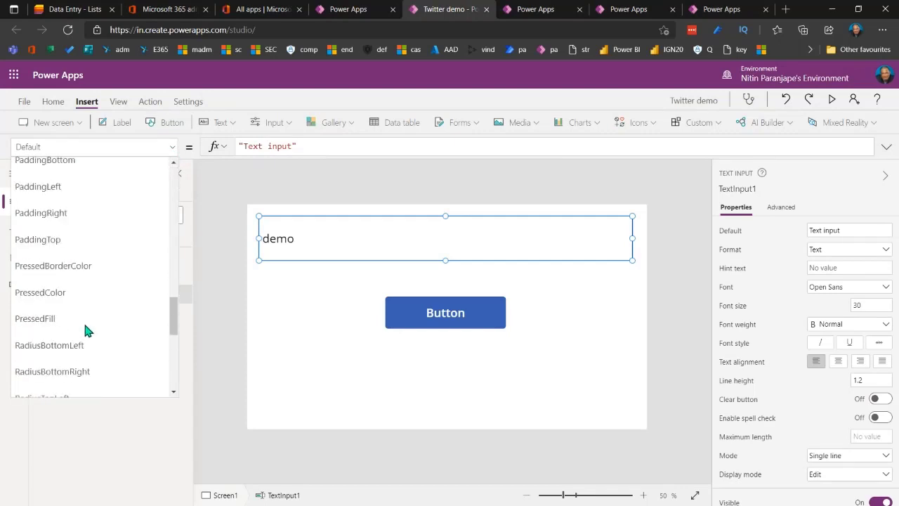
{"action": "left_click", "coordinate": [507, 260]}
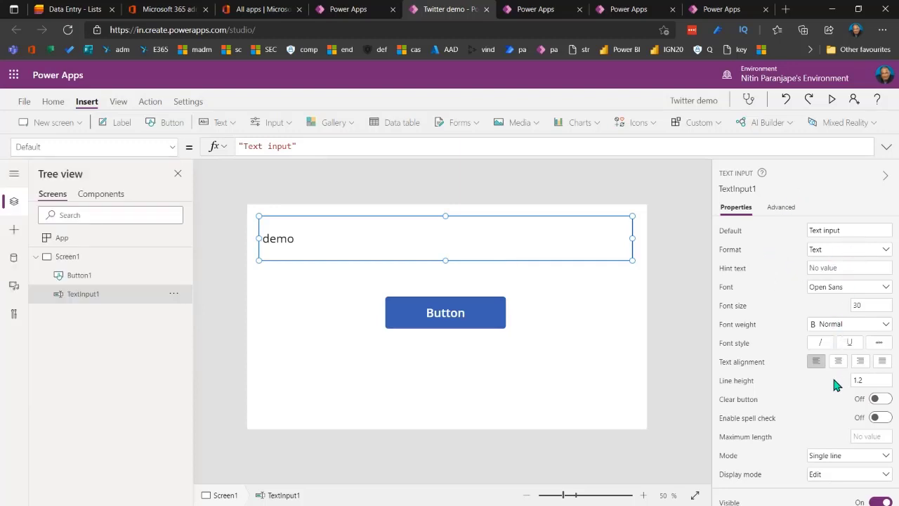
{"action": "left_click", "coordinate": [781, 208]}
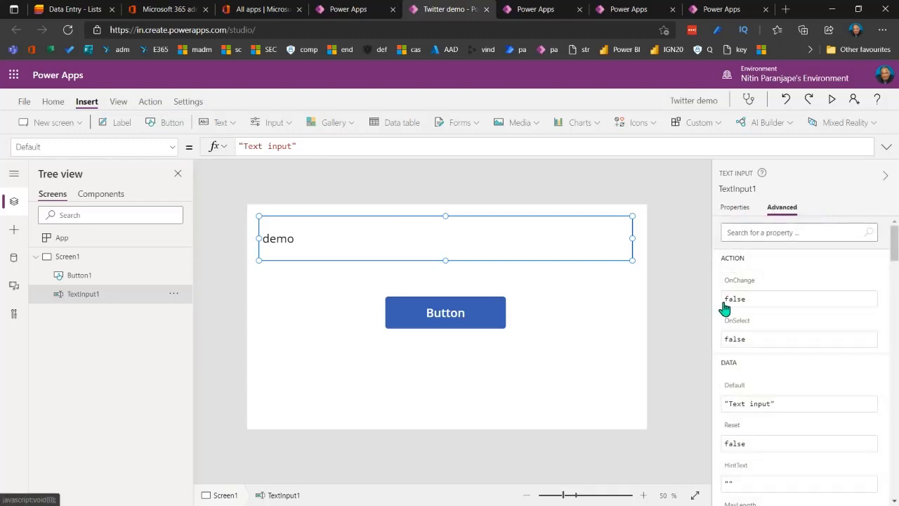
{"action": "left_click", "coordinate": [419, 310]}
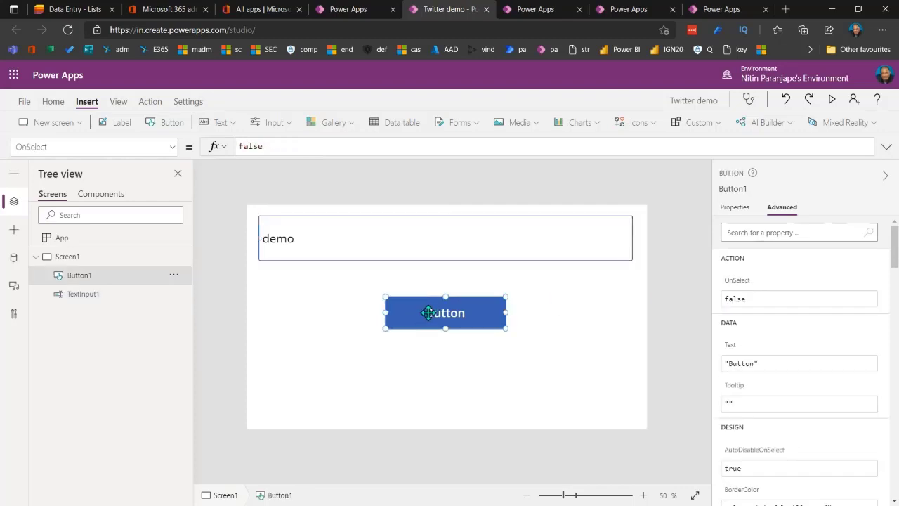
Step: Inspect the button's border colour formula and change the button's fill to a darker shade of the bright blue theme colour
{"action": "left_click", "coordinate": [735, 208]}
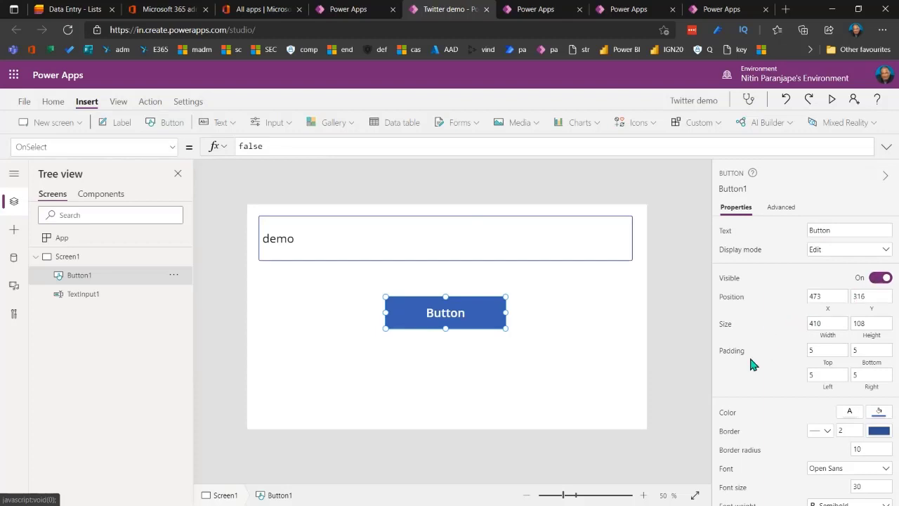
{"action": "left_click", "coordinate": [886, 435]}
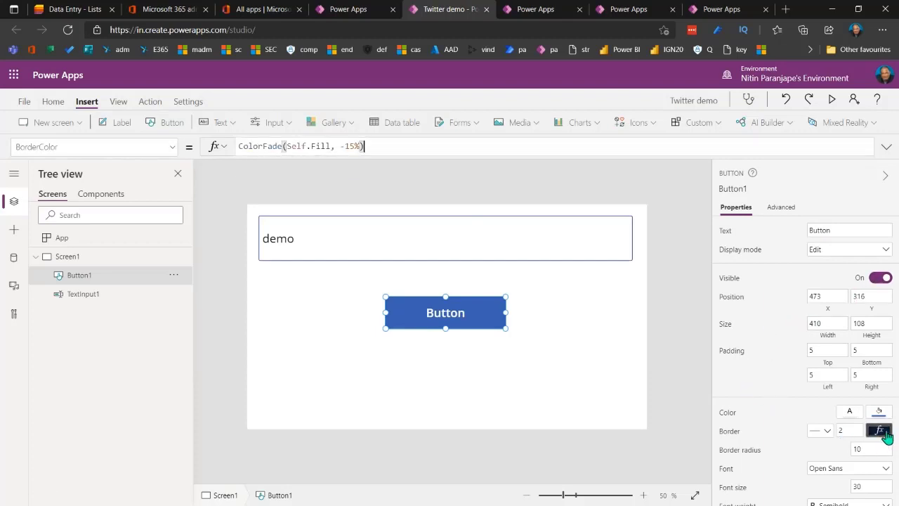
{"action": "left_click", "coordinate": [877, 436]}
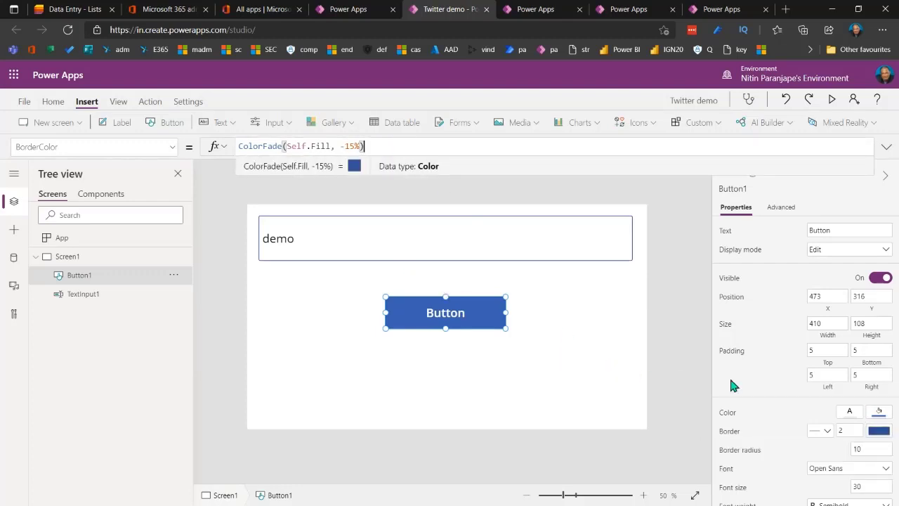
{"action": "left_click", "coordinate": [878, 412]}
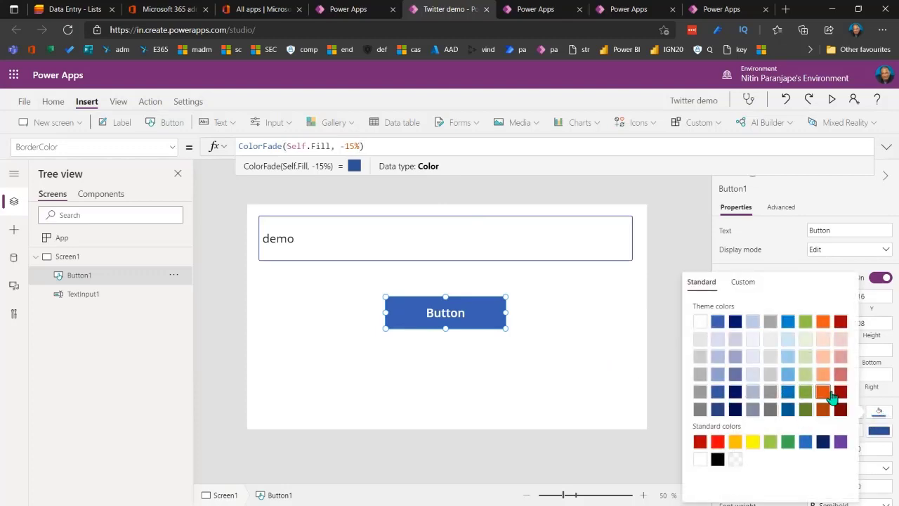
{"action": "left_click", "coordinate": [787, 391]}
{"action": "left_click", "coordinate": [576, 341]}
{"action": "left_click", "coordinate": [467, 312]}
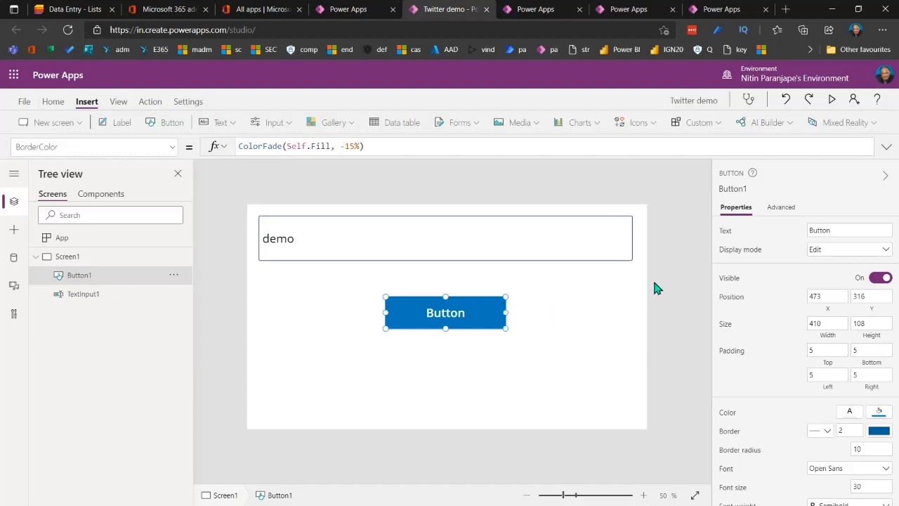
Step: Clear the default formula from the button's OnSelect property
{"action": "left_click", "coordinate": [172, 148]}
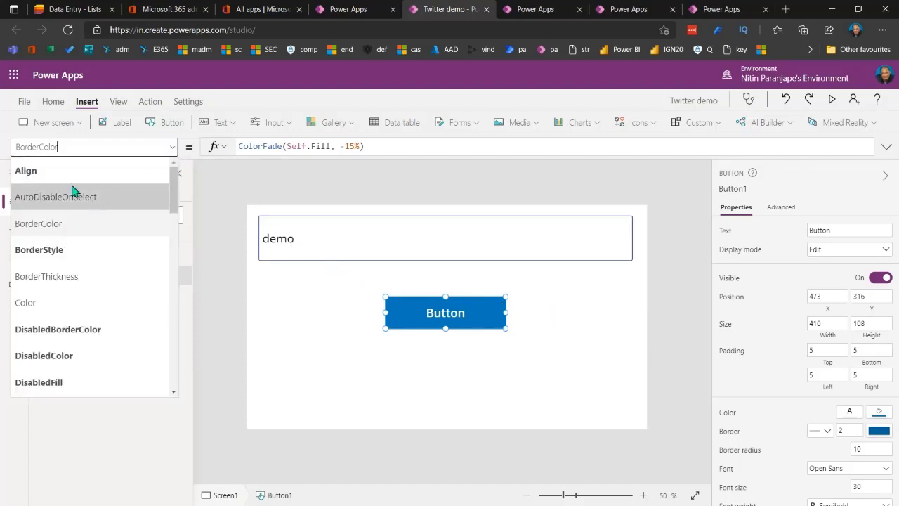
{"action": "left_click_drag", "start_coordinate": [175, 192], "coordinate": [186, 296]}
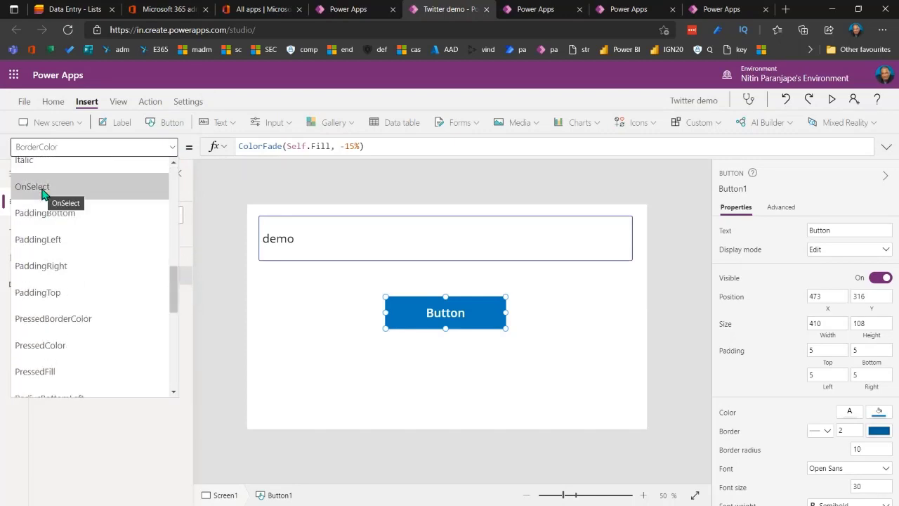
{"action": "left_click", "coordinate": [41, 194]}
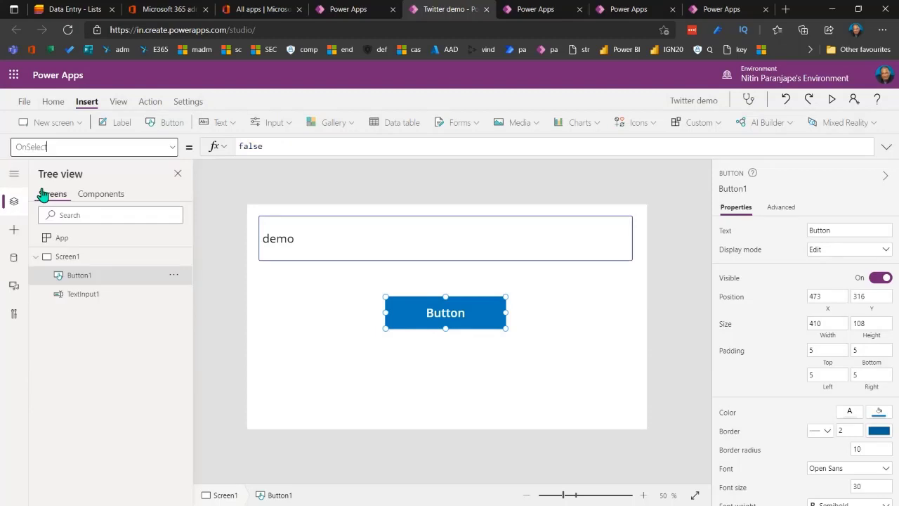
{"action": "left_click", "coordinate": [277, 149]}
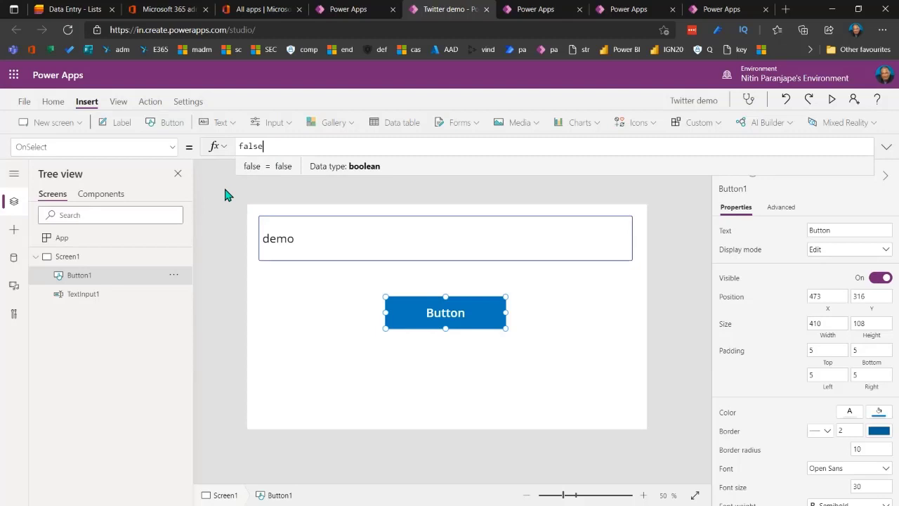
{"action": "key", "text": "BackSpace"}
{"action": "key", "text": "BackSpace"}
{"action": "key", "text": "BackSpace"}
{"action": "key", "text": "BackSpace"}
{"action": "key", "text": "BackSpace"}
Step: Try entering "Tweet" as the button's OnSelect formula and remove it again
{"action": "type", "text": "Tweet"}
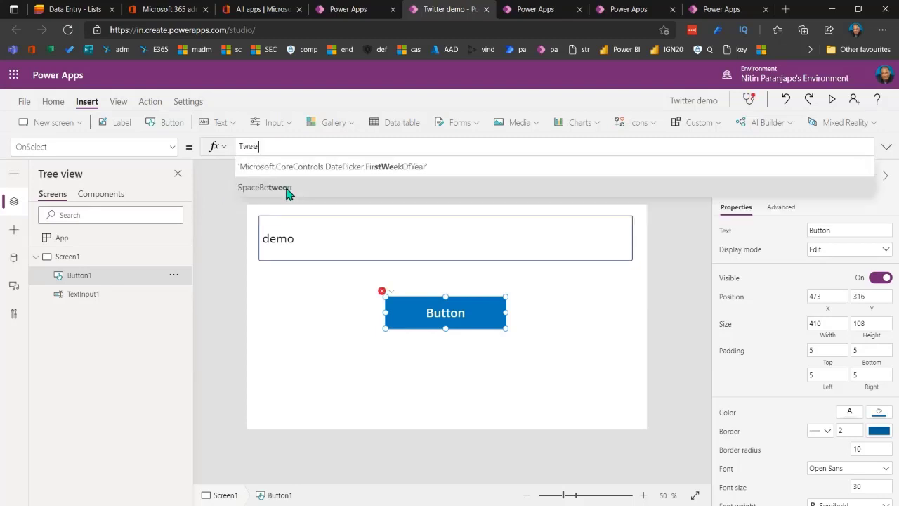
{"action": "key", "text": "BackSpace"}
{"action": "key", "text": "BackSpace"}
{"action": "key", "text": "BackSpace"}
{"action": "key", "text": "BackSpace"}
{"action": "key", "text": "BackSpace"}
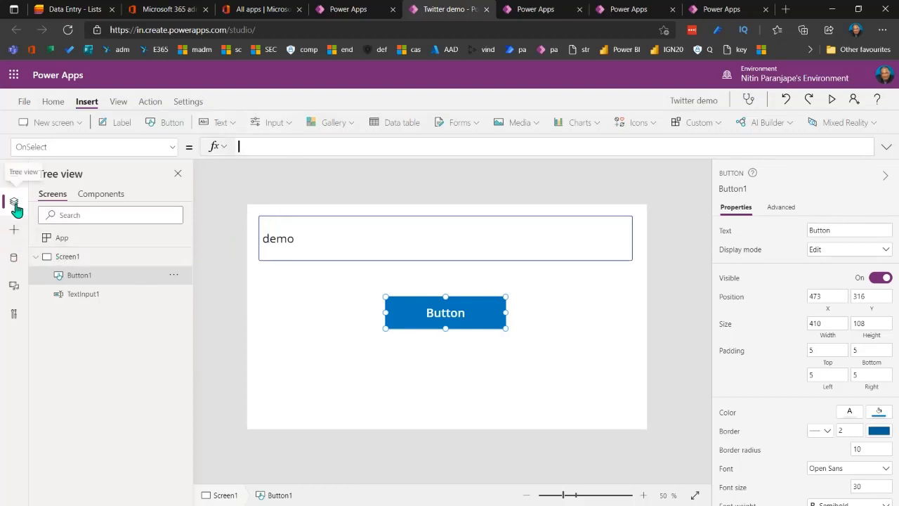
Step: Add the existing Twitter connection to the app as a data source, view its connection detail and deselect the button
{"action": "left_click", "coordinate": [13, 234]}
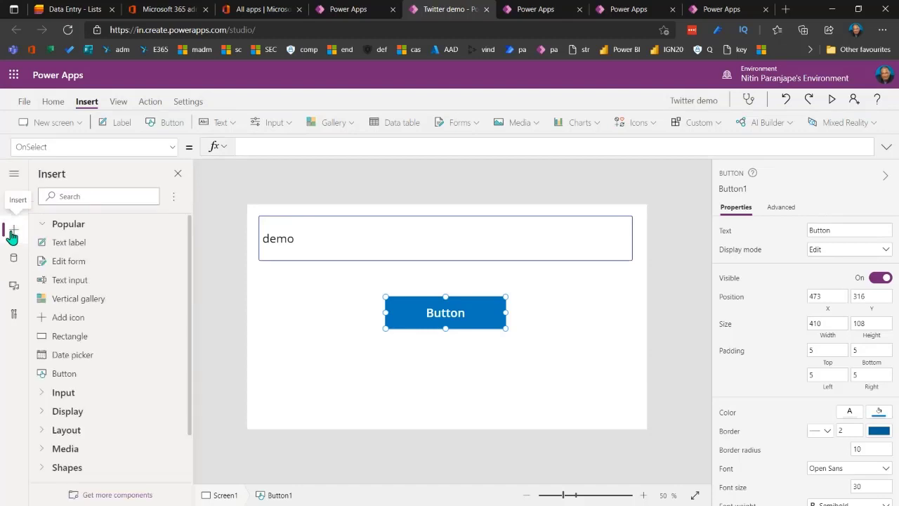
{"action": "left_click", "coordinate": [12, 257]}
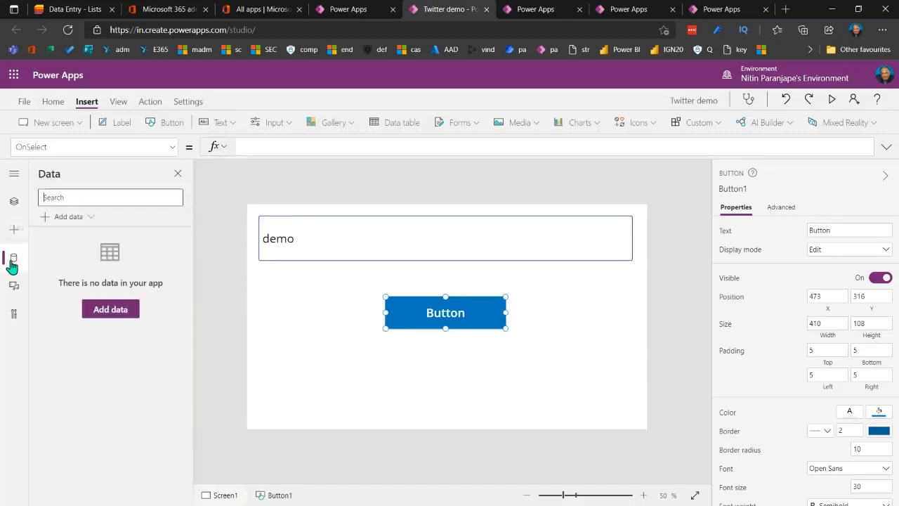
{"action": "left_click", "coordinate": [75, 220]}
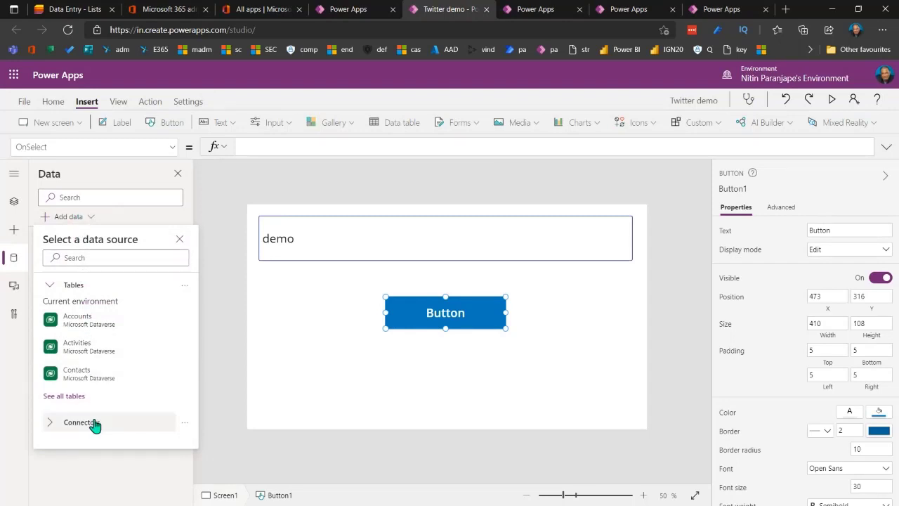
{"action": "left_click", "coordinate": [115, 257]}
{"action": "type", "text": "tw"}
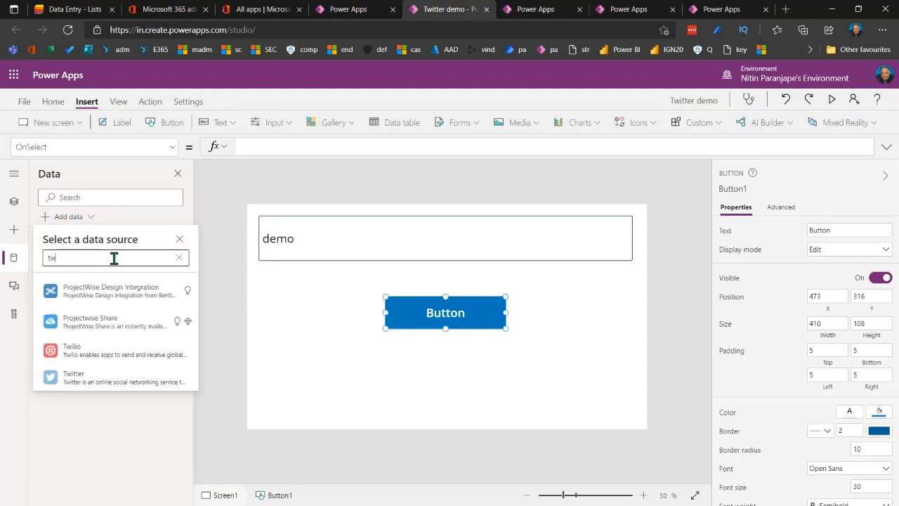
{"action": "left_click", "coordinate": [110, 378]}
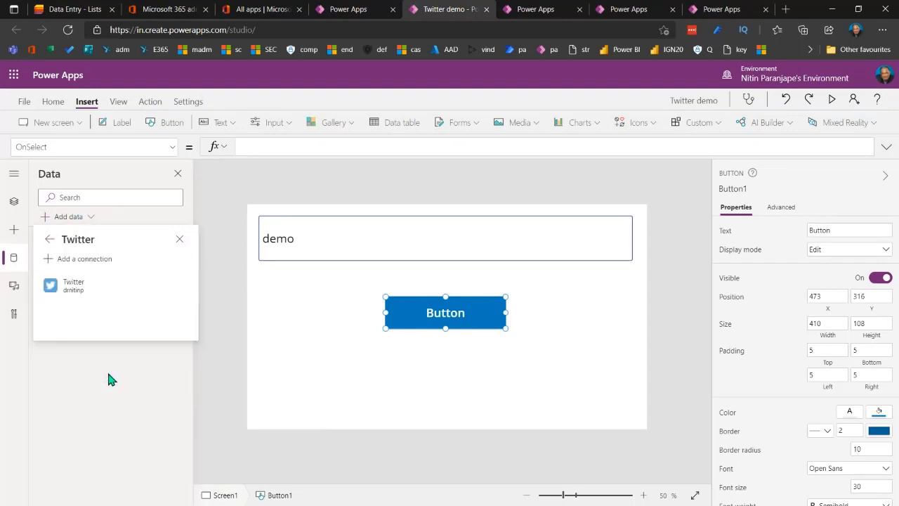
{"action": "left_click", "coordinate": [90, 298]}
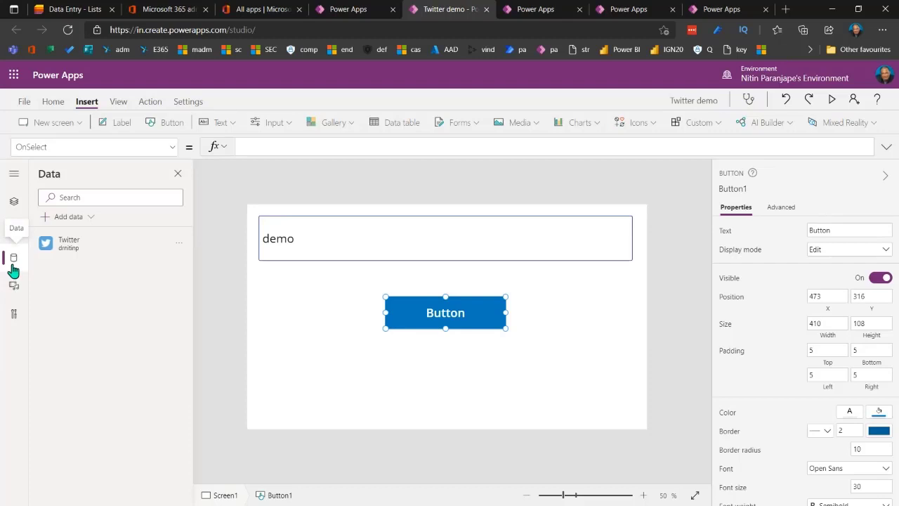
{"action": "mouse_move", "coordinate": [81, 254]}
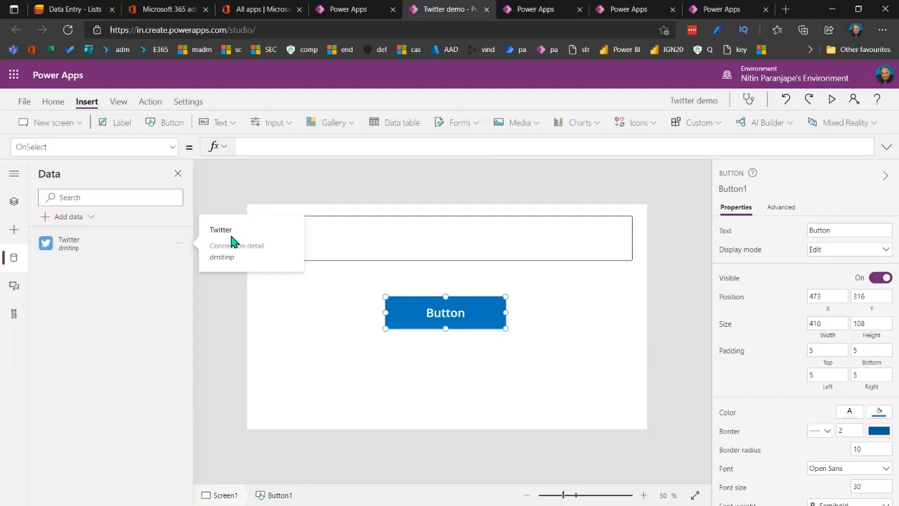
{"action": "left_click", "coordinate": [285, 358]}
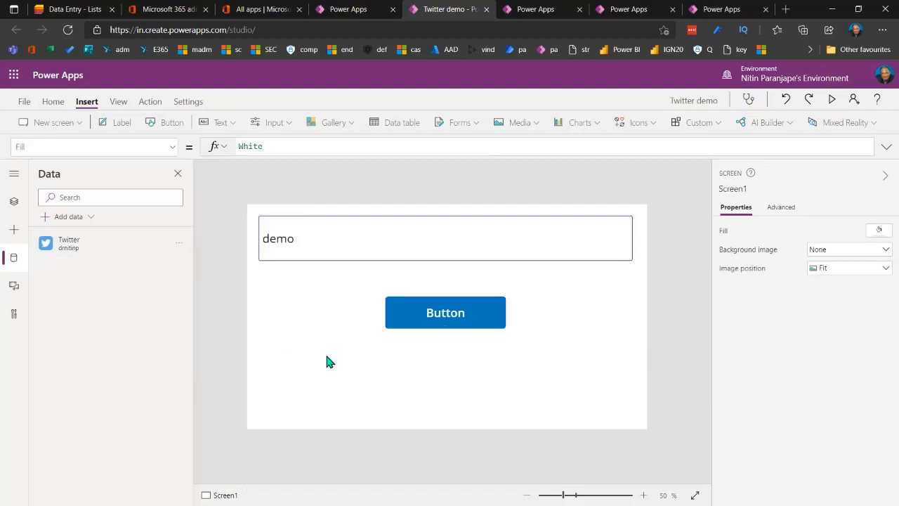
Step: Show the names in the side navigation and look through the tree view, Insert, Data, Media and Advanced tools sections, returning to the tree view
{"action": "left_click", "coordinate": [14, 175]}
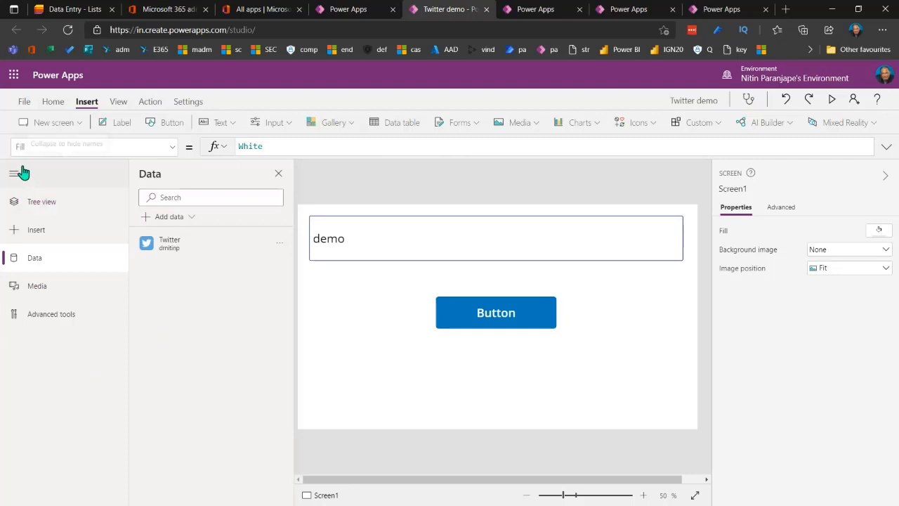
{"action": "left_click", "coordinate": [44, 212]}
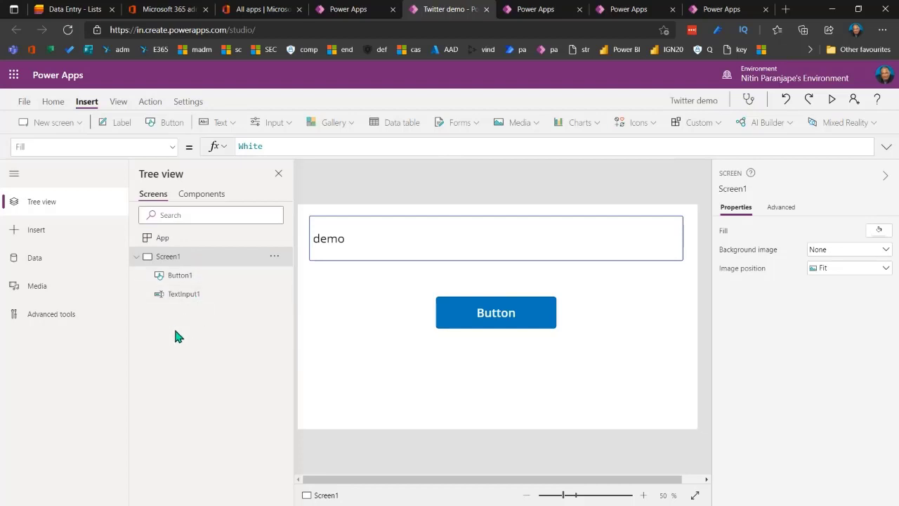
{"action": "left_click", "coordinate": [43, 238]}
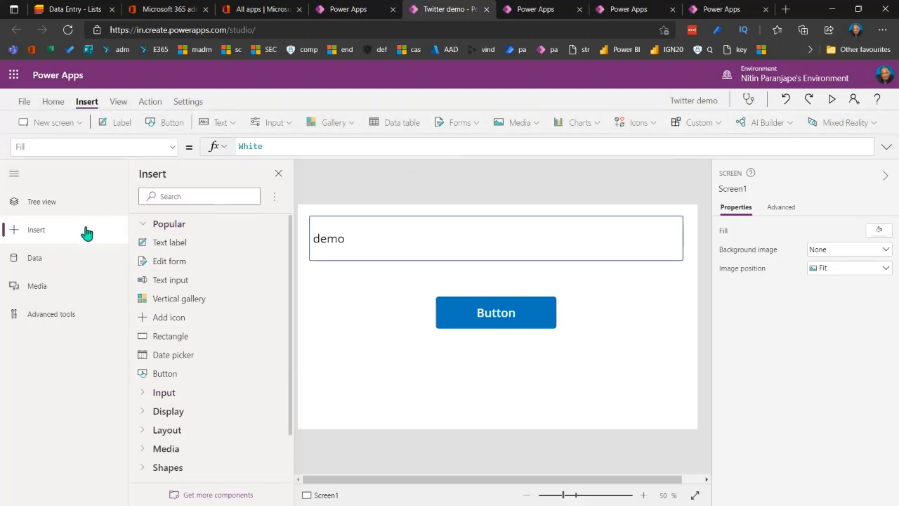
{"action": "left_click", "coordinate": [41, 262]}
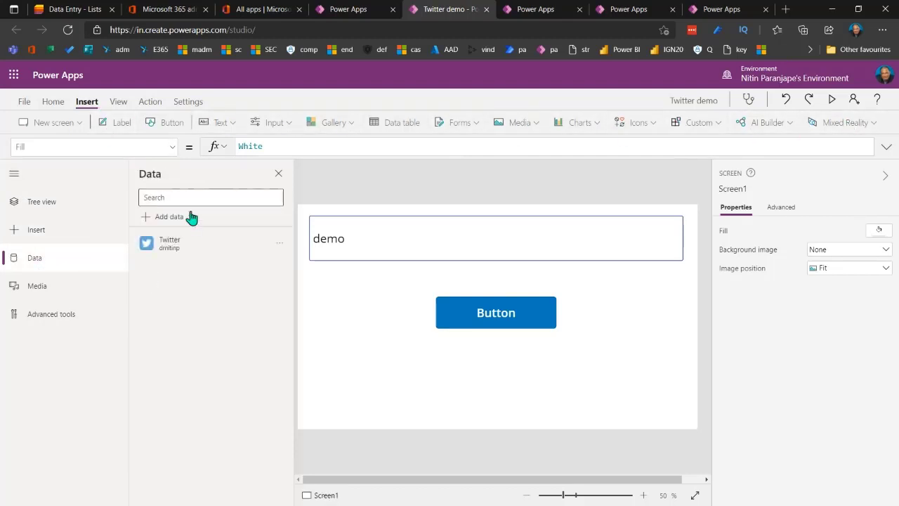
{"action": "mouse_move", "coordinate": [192, 249]}
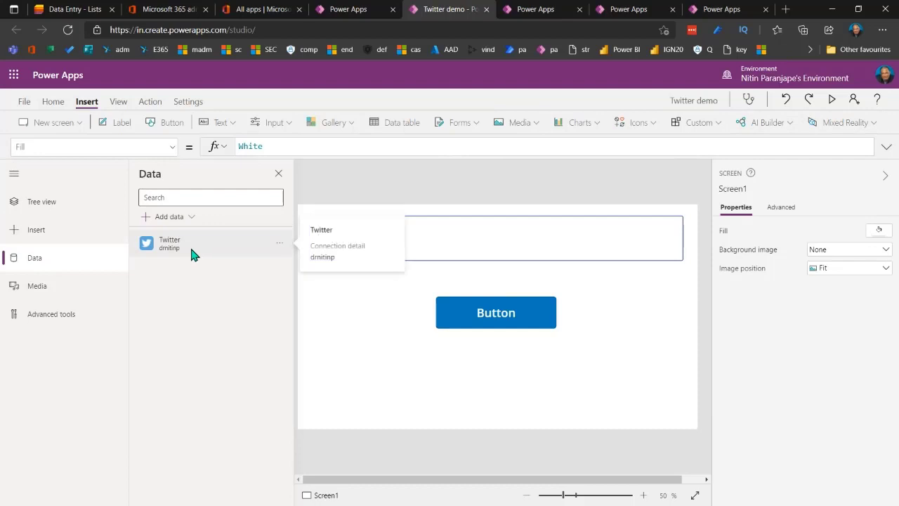
{"action": "left_click", "coordinate": [48, 298]}
{"action": "left_click", "coordinate": [58, 319]}
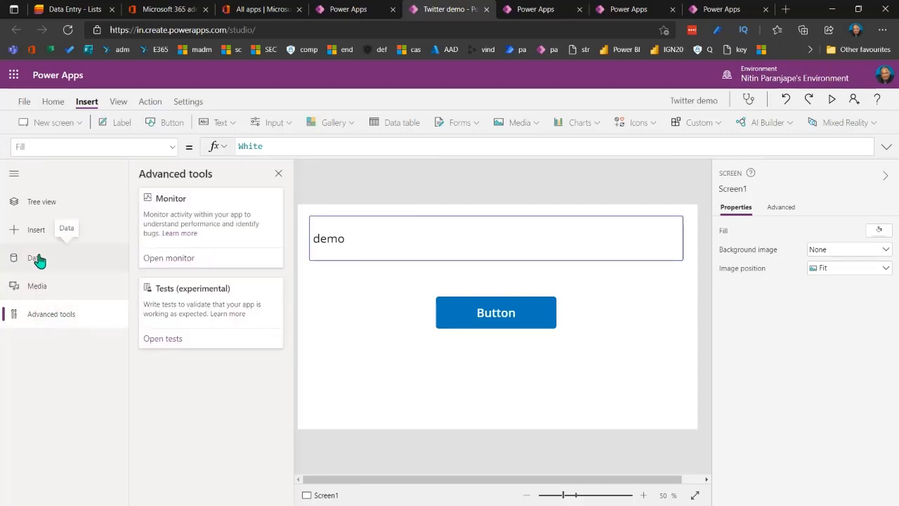
{"action": "left_click", "coordinate": [44, 205]}
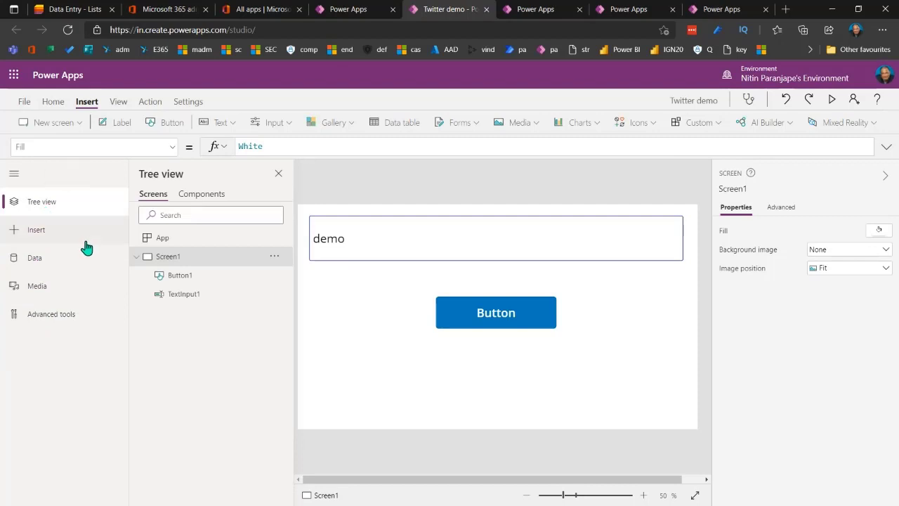
Step: Select the text input, then select the button and open its empty OnSelect formula for editing
{"action": "left_click", "coordinate": [178, 293]}
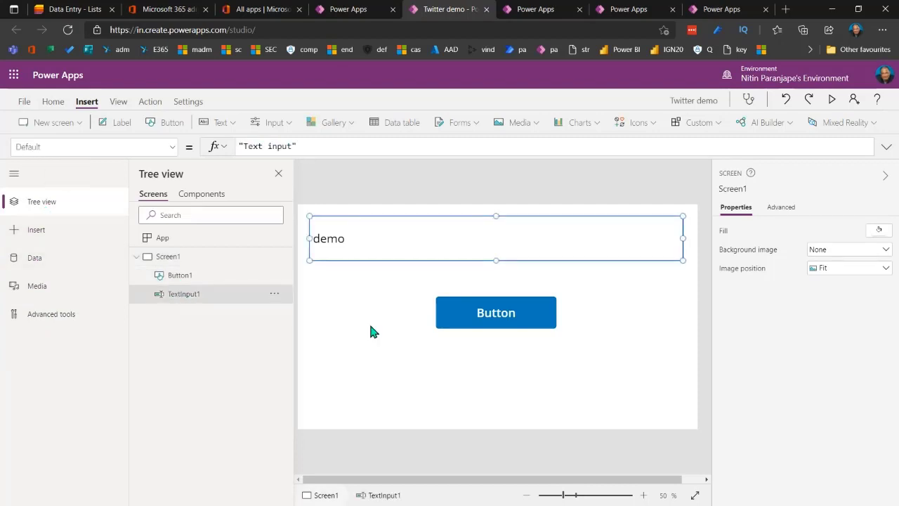
{"action": "left_click", "coordinate": [237, 279]}
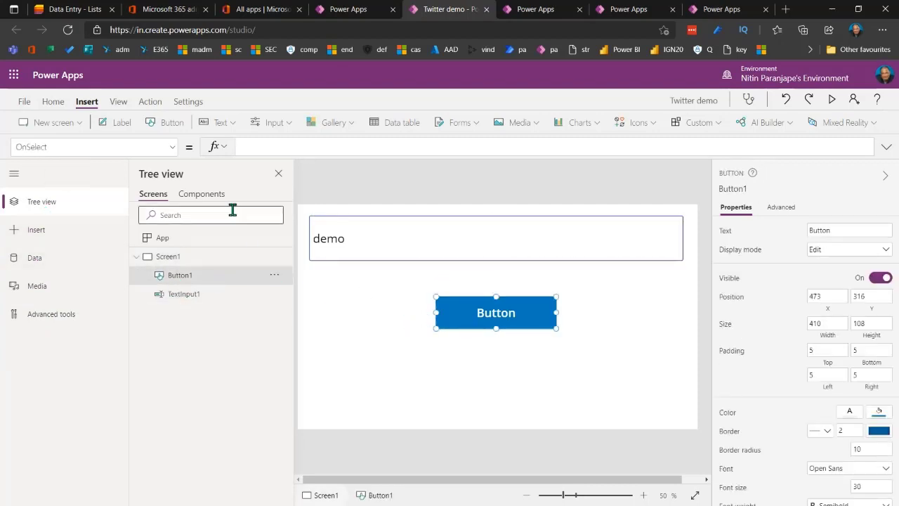
{"action": "left_click", "coordinate": [250, 145]}
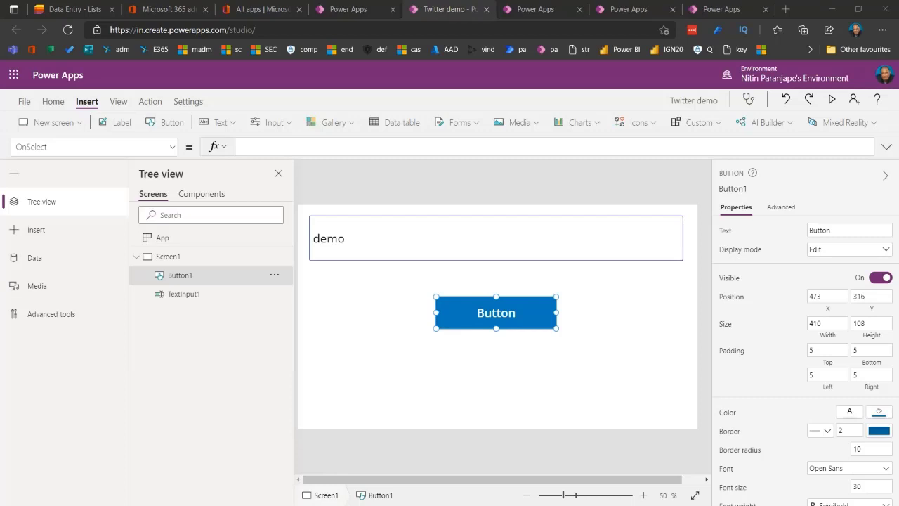
{"action": "key", "text": "alt+Tab"}
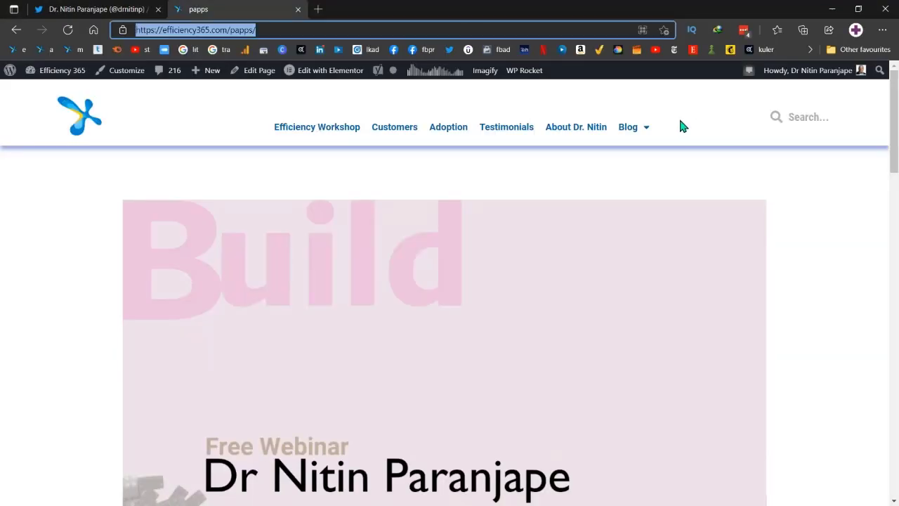
{"action": "key", "text": "ctrl+l"}
{"action": "key", "text": "ctrl+v"}
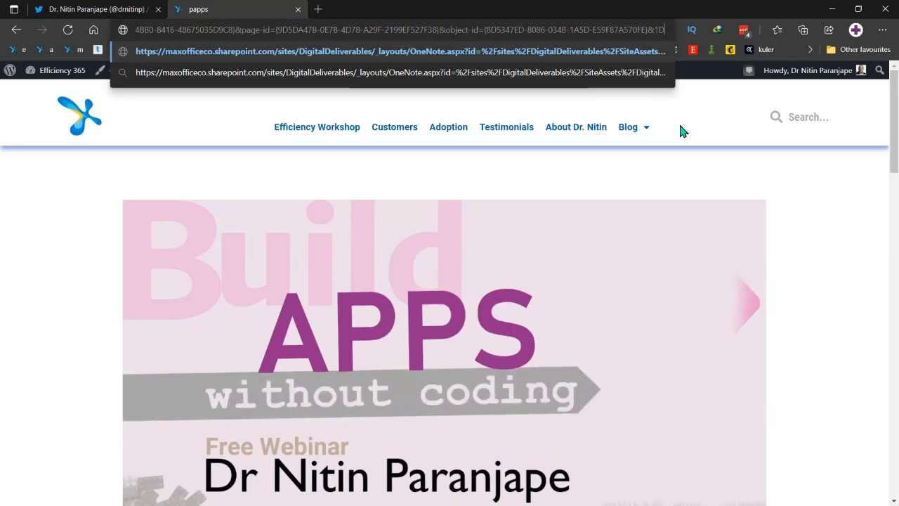
{"action": "key", "text": "Return"}
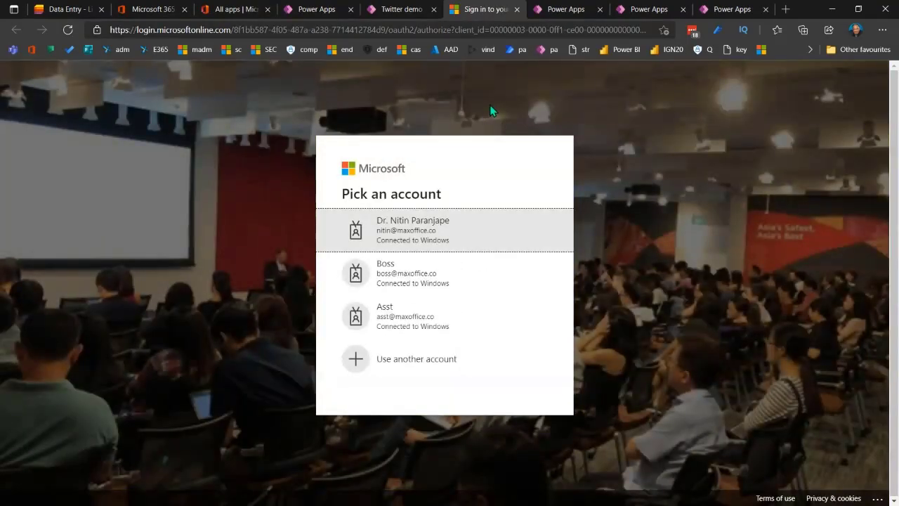
{"action": "left_click", "coordinate": [516, 9]}
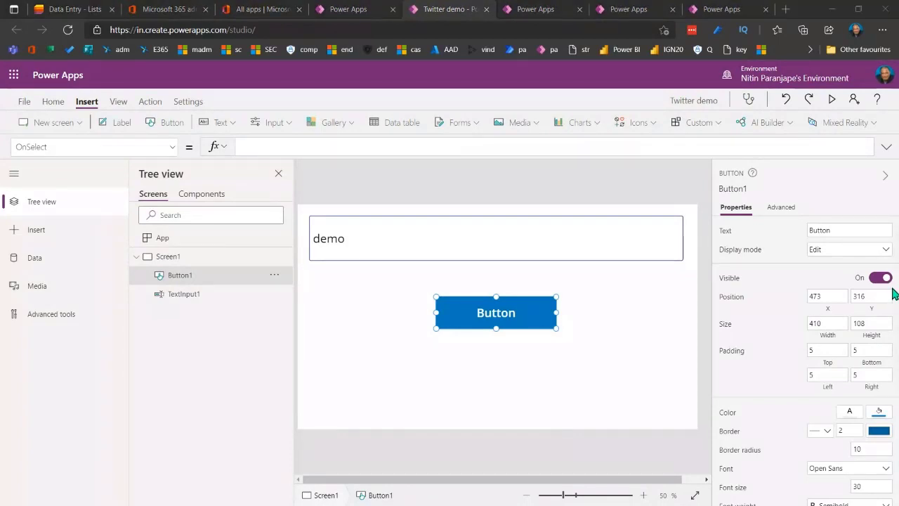
{"action": "key", "text": "alt+Tab"}
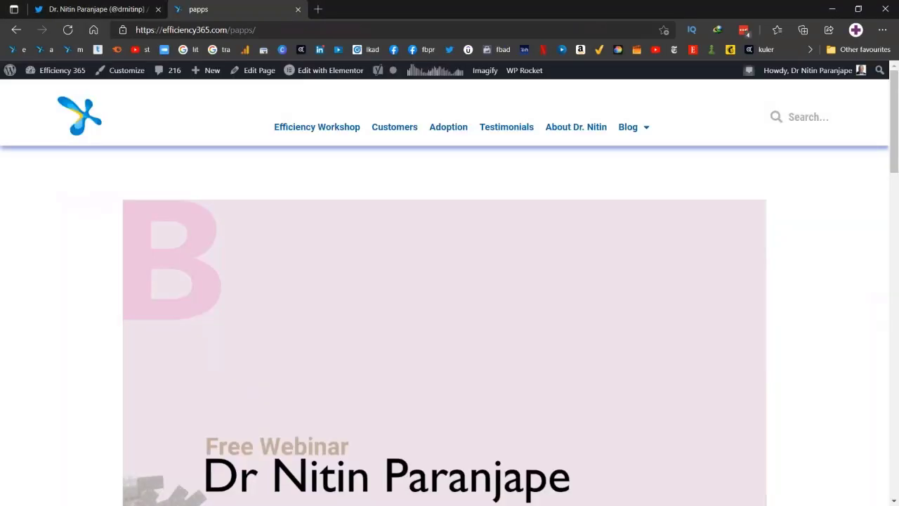
{"action": "key", "text": "ctrl+t"}
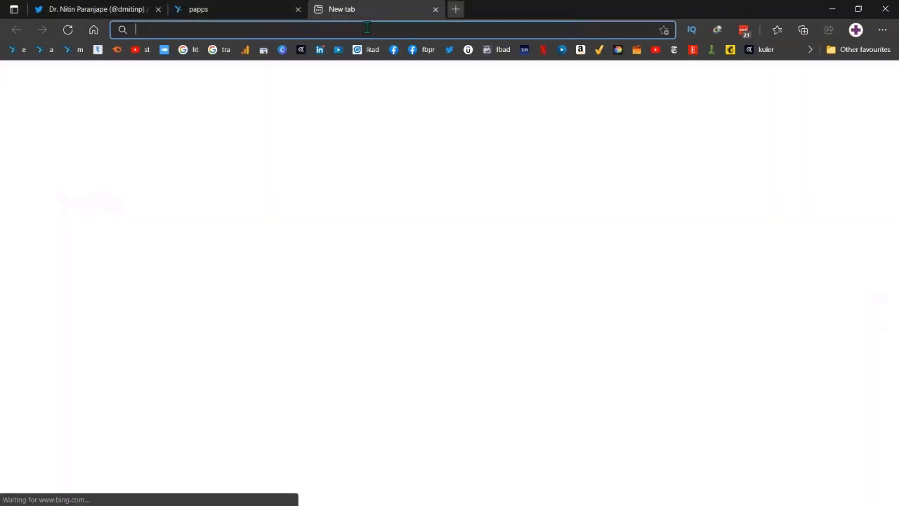
{"action": "type", "text": "https://docs.microsoft.com/en-us/connectors/connector-reference/"}
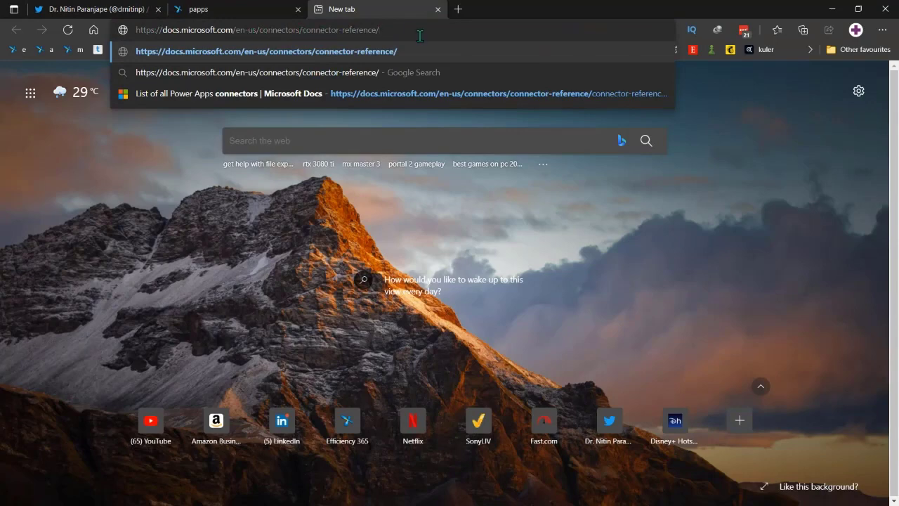
{"action": "key", "text": "Return"}
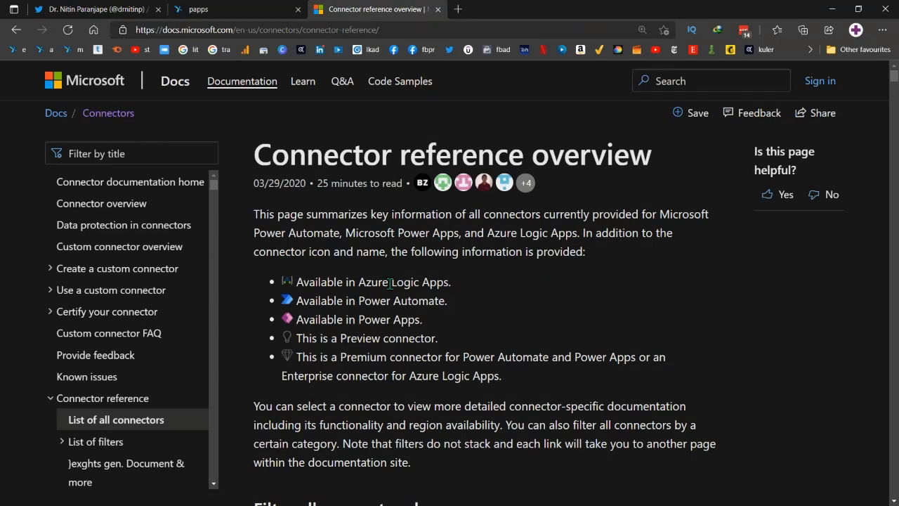
{"action": "scroll", "coordinate": [373, 297], "scroll_direction": "down", "scroll_amount": 5}
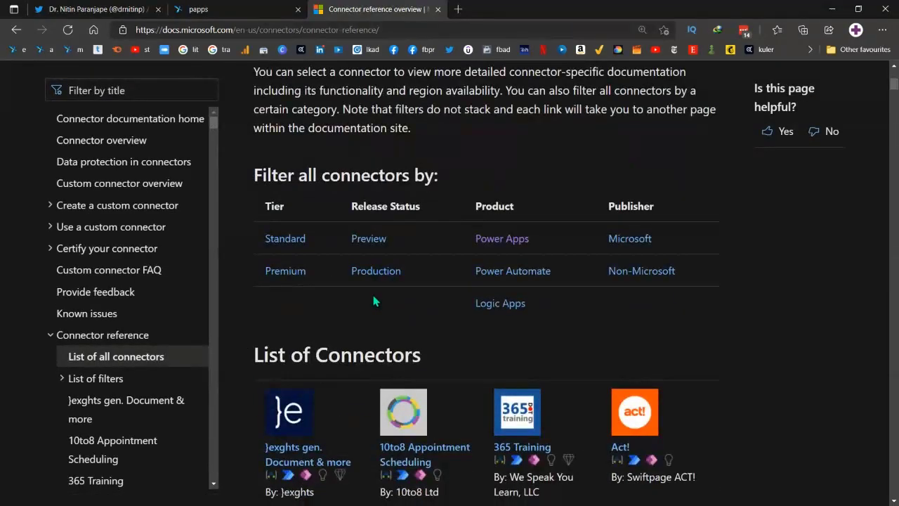
{"action": "scroll", "coordinate": [374, 301], "scroll_direction": "down", "scroll_amount": 1}
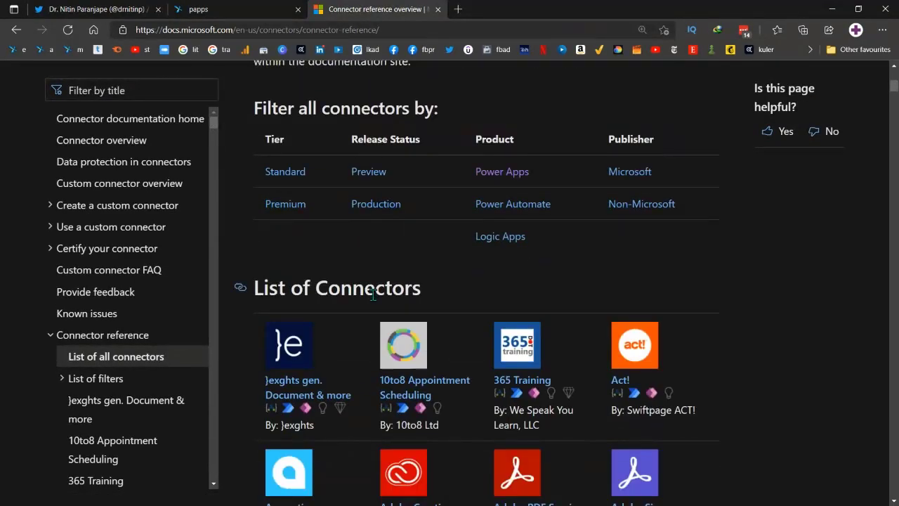
{"action": "scroll", "coordinate": [373, 295], "scroll_direction": "down", "scroll_amount": 4}
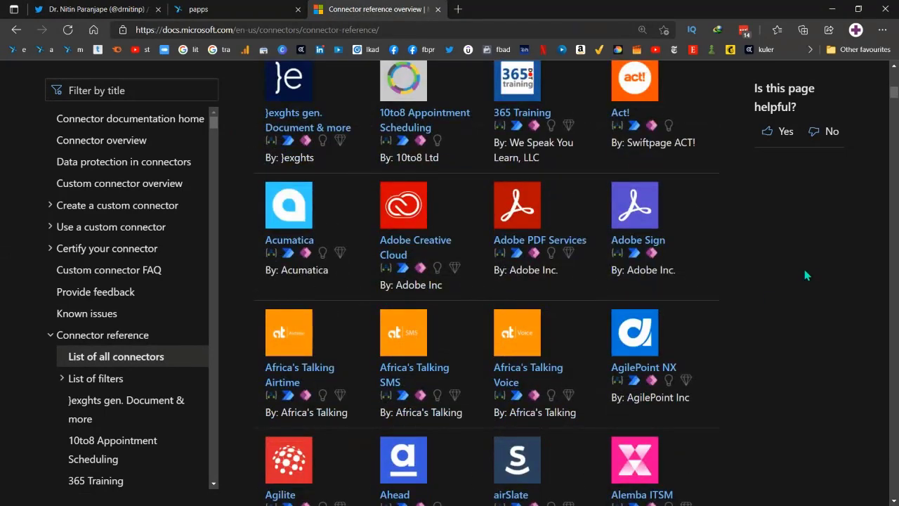
{"action": "scroll", "coordinate": [780, 279], "scroll_direction": "down", "scroll_amount": 4}
{"action": "scroll", "coordinate": [779, 278], "scroll_direction": "down", "scroll_amount": 5}
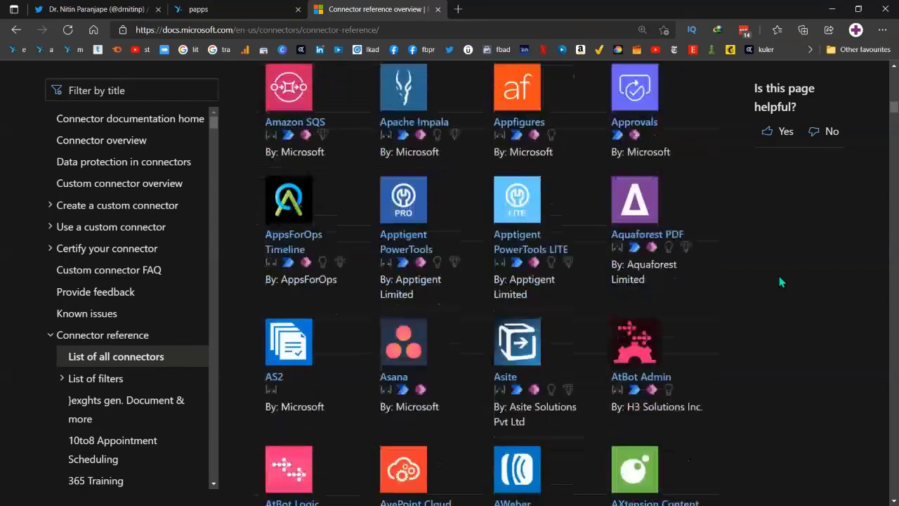
{"action": "key", "text": "alt+Tab"}
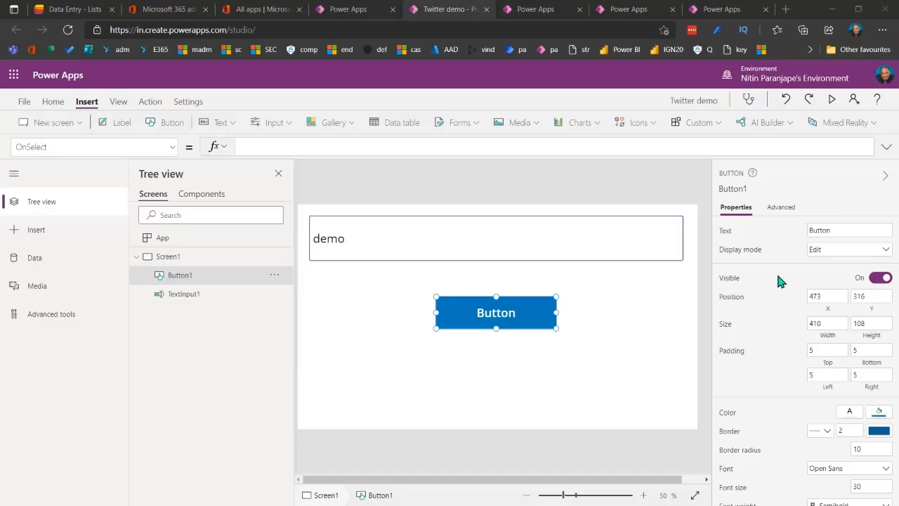
Step: Begin the button's OnSelect formula with Twitter.Tweet("", leaving the file argument an empty string, and leave the formula
{"action": "left_click", "coordinate": [267, 147]}
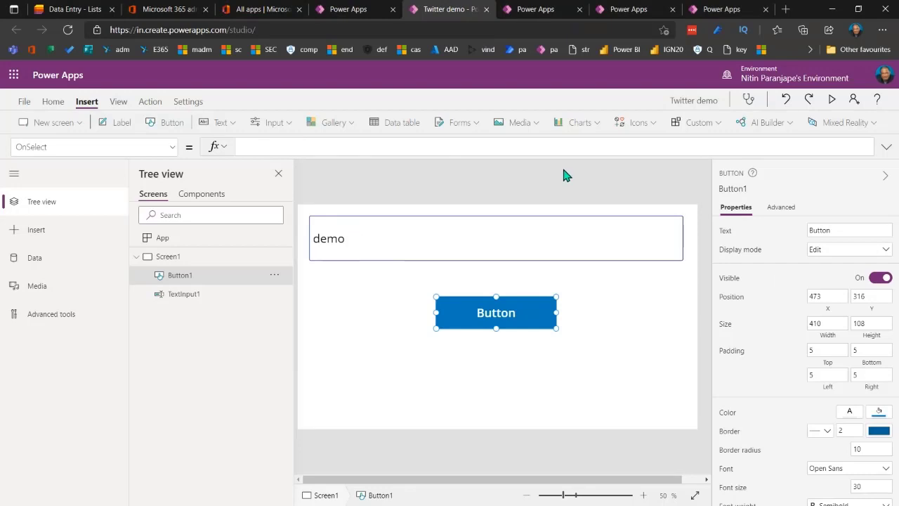
{"action": "type", "text": "T"}
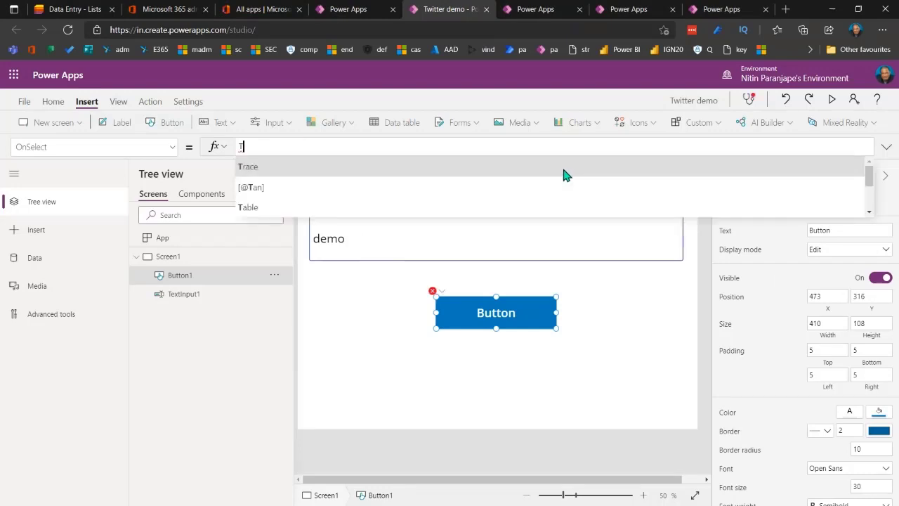
{"action": "type", "text": "witter"}
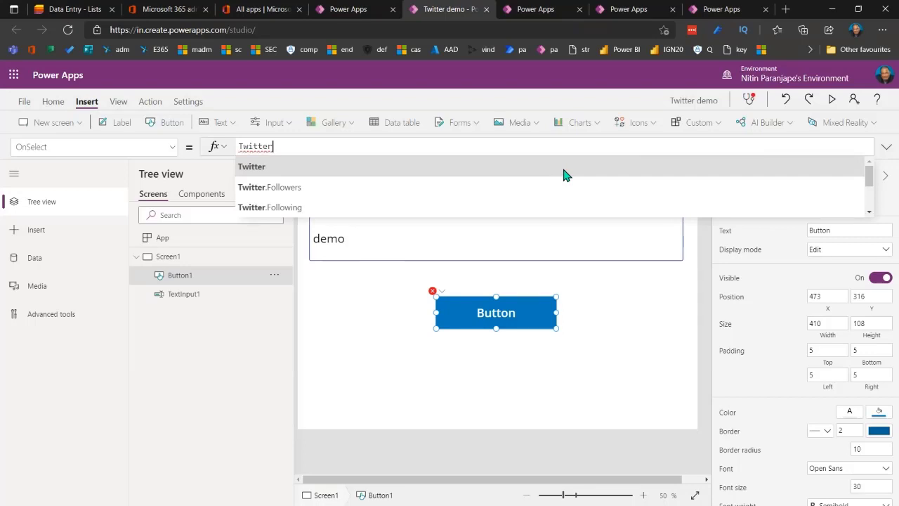
{"action": "type", "text": "."}
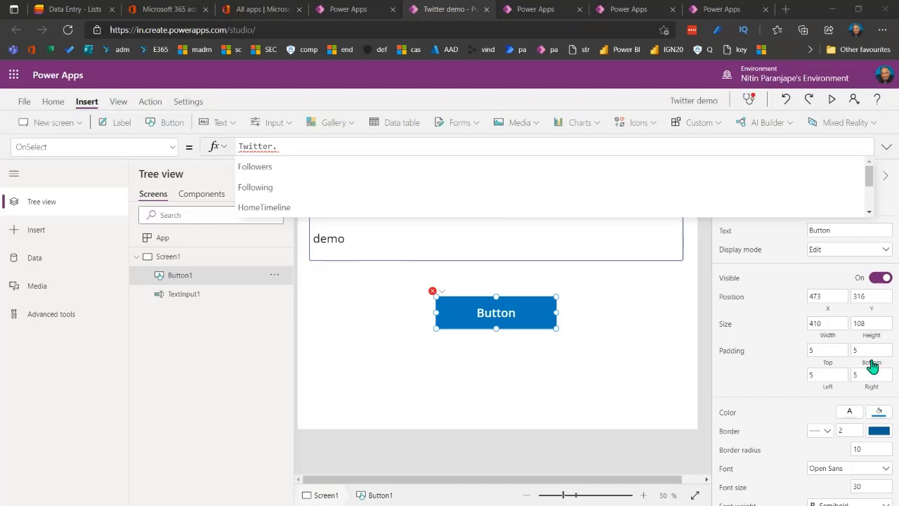
{"action": "left_click", "coordinate": [316, 146]}
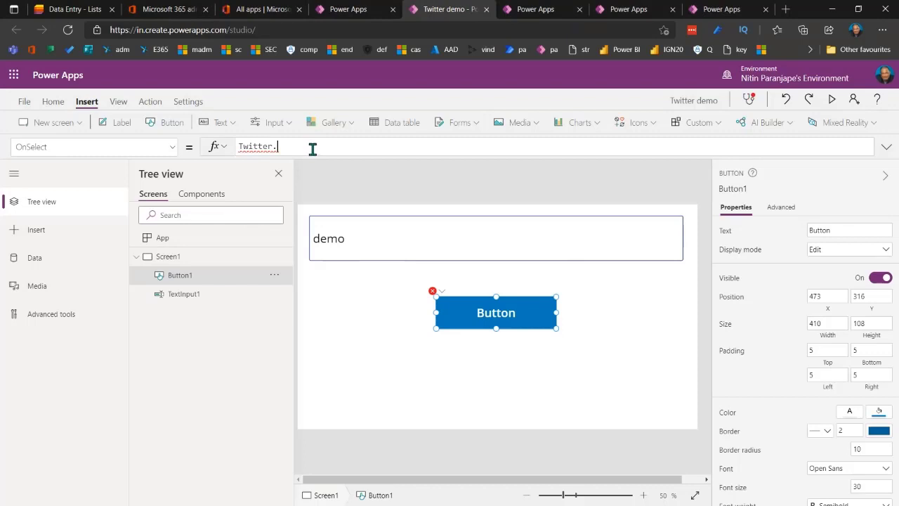
{"action": "type", "text": "T"}
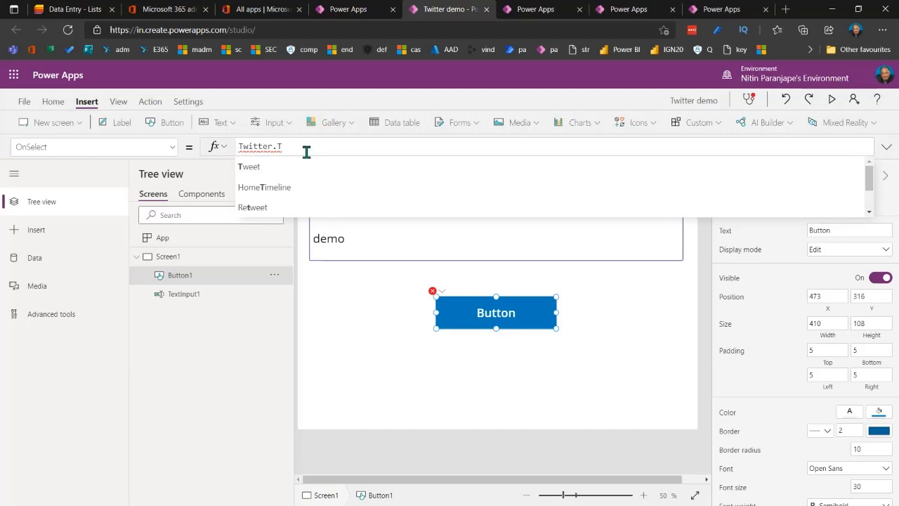
{"action": "type", "text": "weet"}
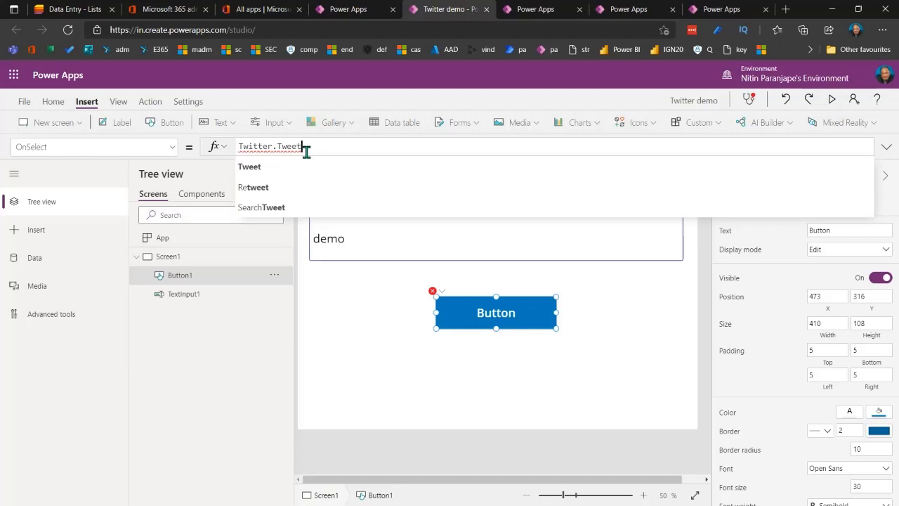
{"action": "type", "text": "("}
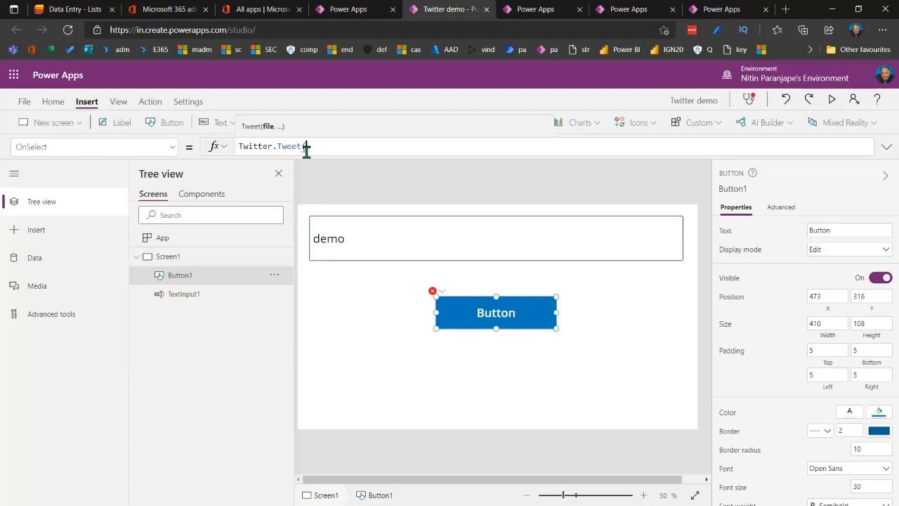
{"action": "type", "text": "\"\","}
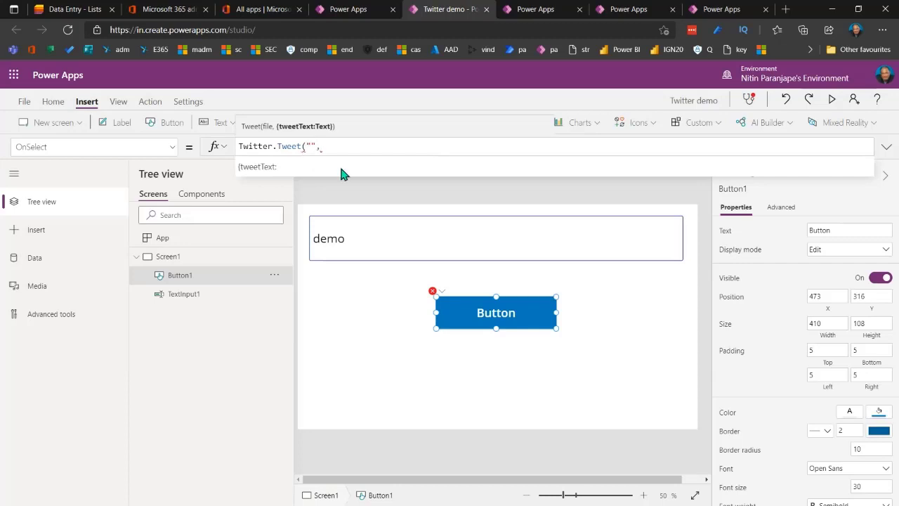
{"action": "left_click", "coordinate": [590, 324]}
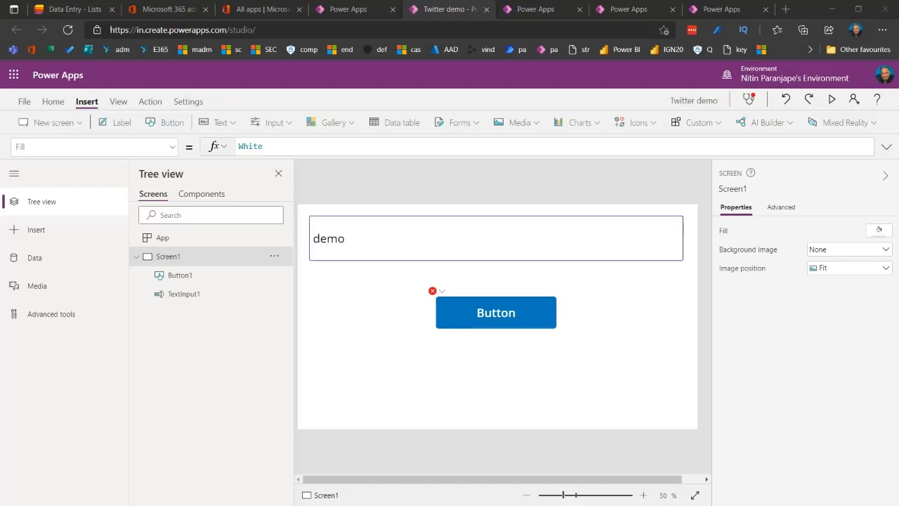
Step: Reselect the button and extend its OnSelect formula after the comma with the record field {tweetText:
{"action": "mouse_move", "coordinate": [433, 294]}
{"action": "left_click", "coordinate": [454, 313]}
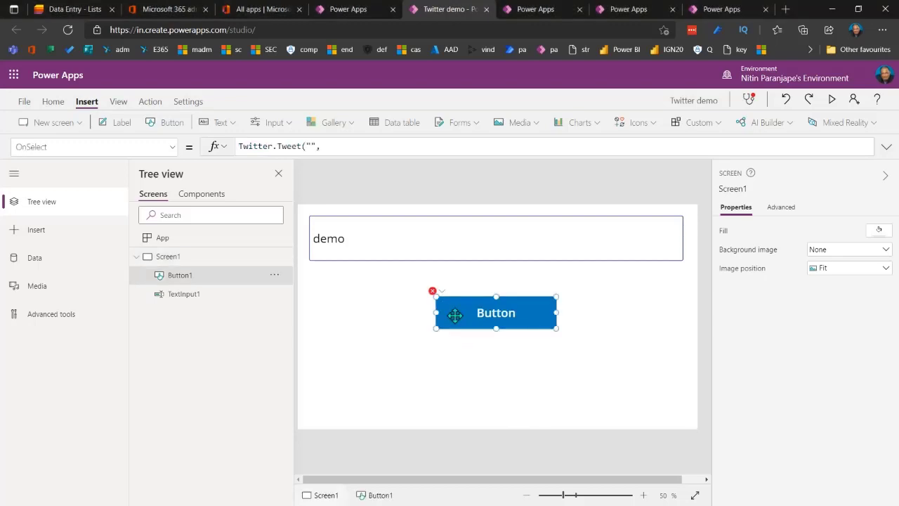
{"action": "left_click", "coordinate": [345, 148]}
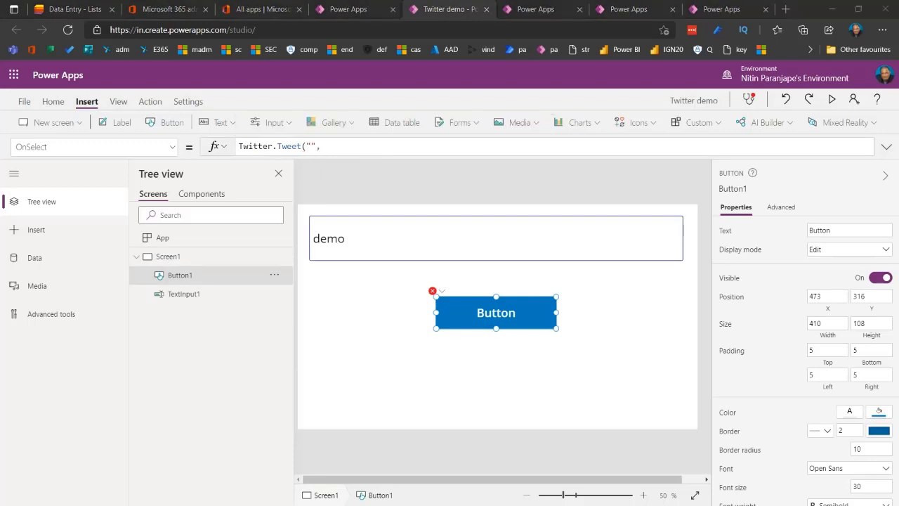
{"action": "left_click", "coordinate": [320, 145]}
{"action": "type", "text": "\"\",{"}
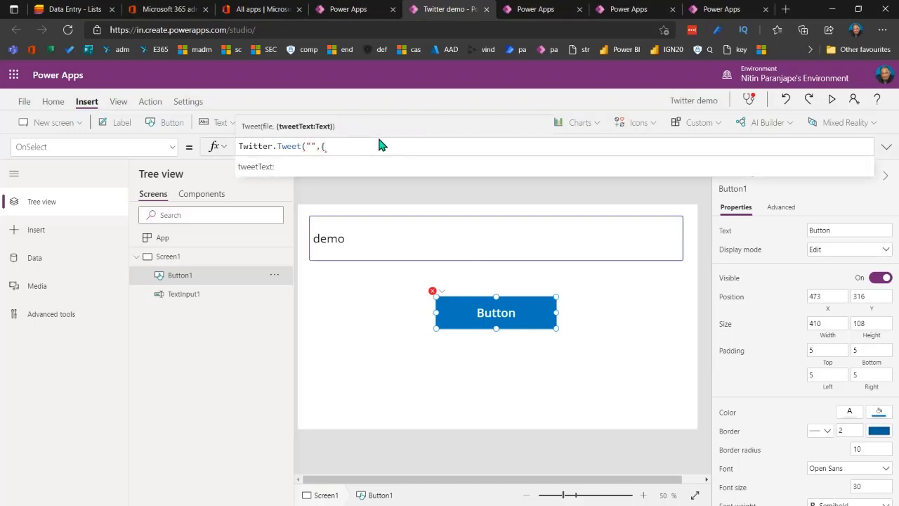
{"action": "type", "text": "tweet"}
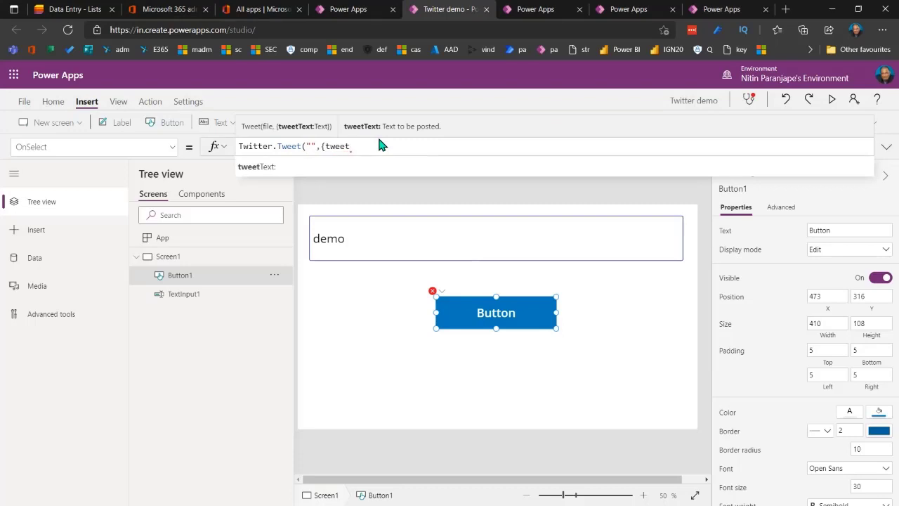
{"action": "key", "text": "Down"}
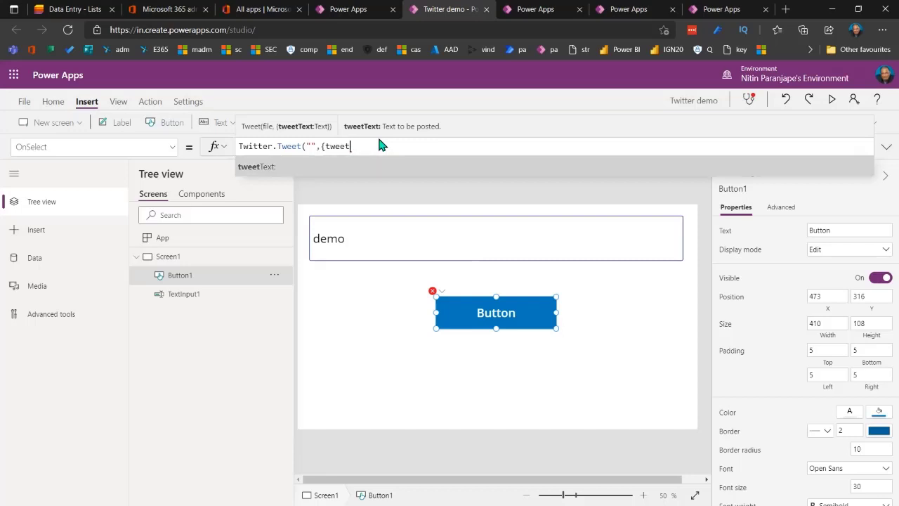
{"action": "key", "text": "Tab"}
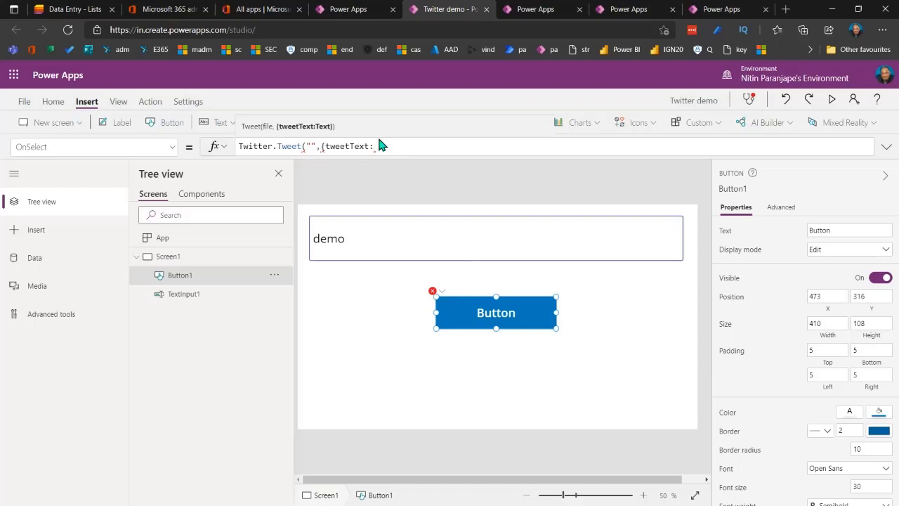
Step: Give tweetText the value "demo text. testing. pls ignore" and close the record with a curly brace
{"action": "type", "text": "\"demo text\""}
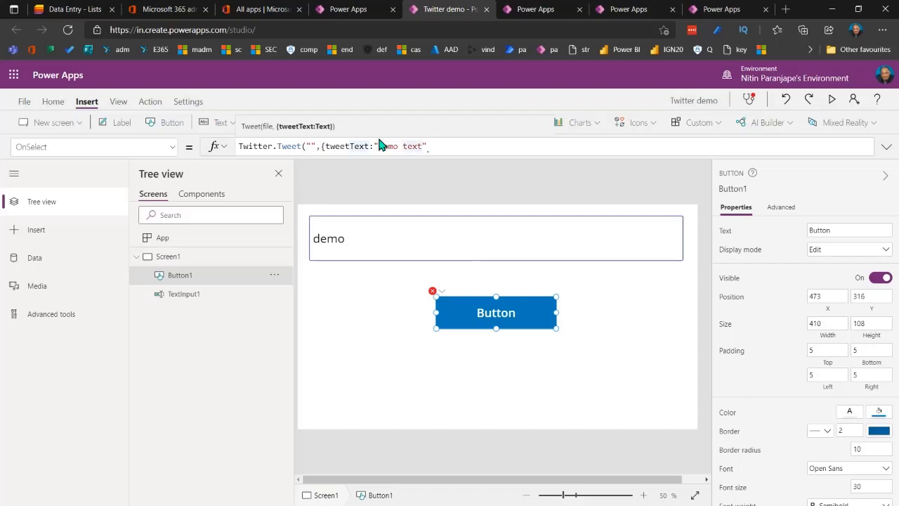
{"action": "type", "text": ". testing. pls i"}
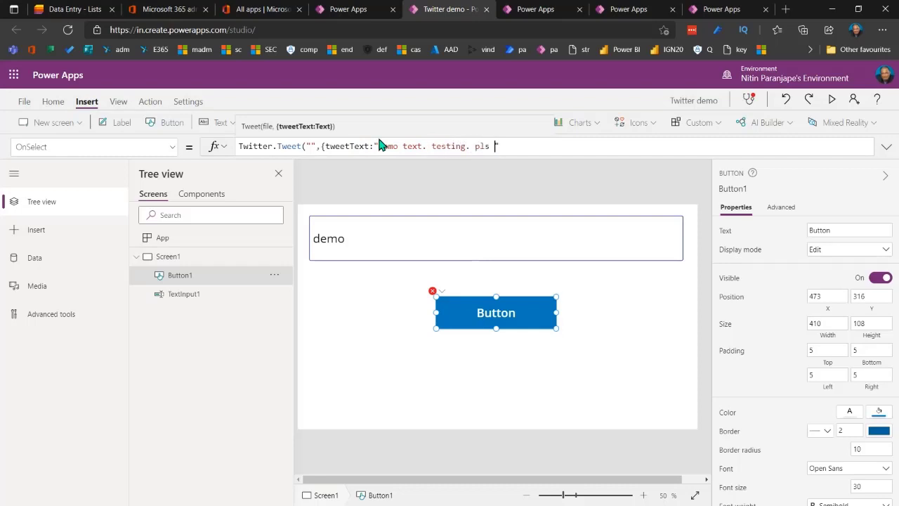
{"action": "type", "text": "gnore"}
{"action": "type", "text": "}"}
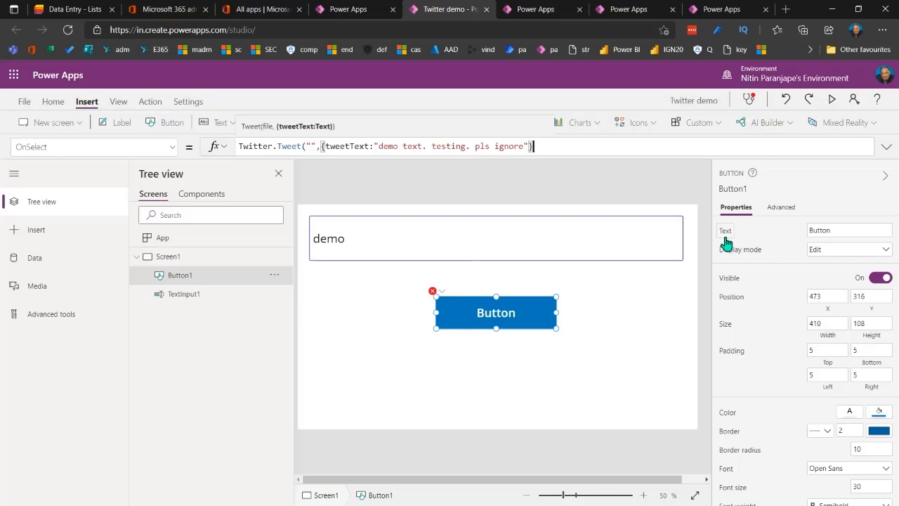
Step: Finish the button's Twitter.Tweet formula with a closing parenthesis and reselect the button to check its OnSelect
{"action": "type", "text": ")"}
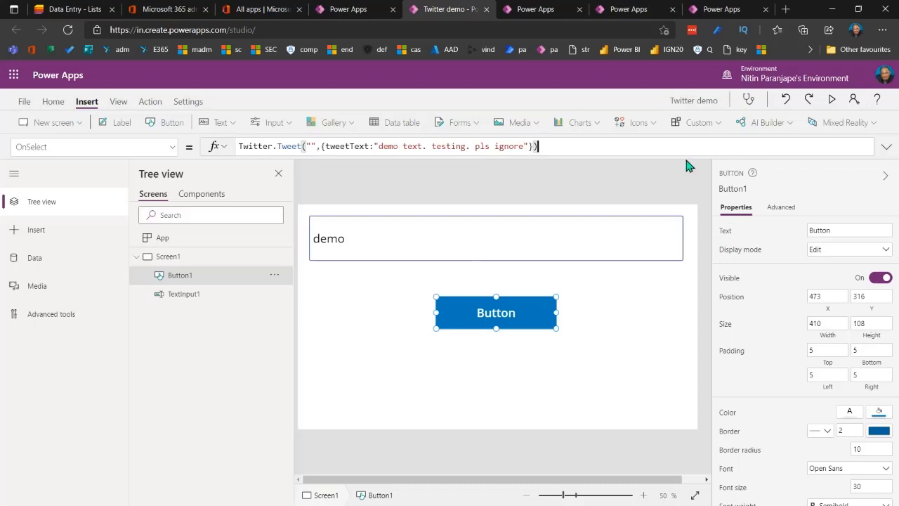
{"action": "left_click", "coordinate": [574, 358]}
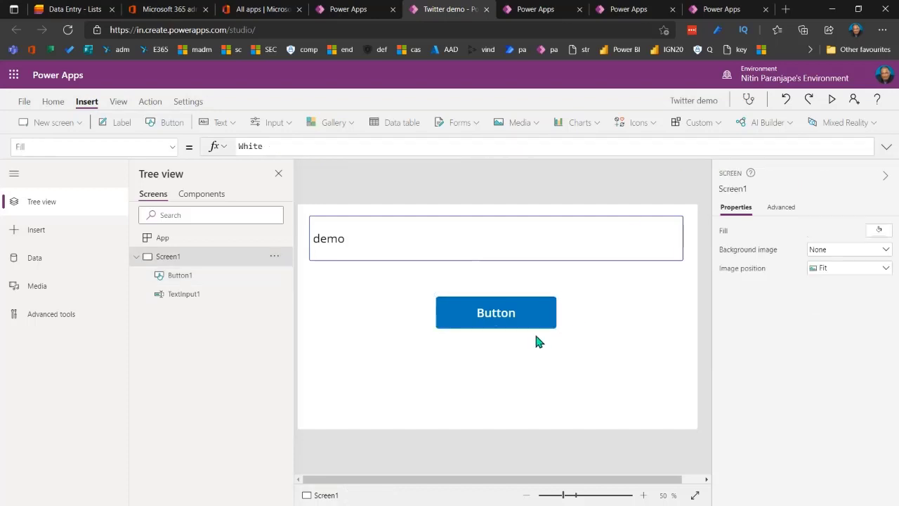
{"action": "left_click", "coordinate": [513, 314]}
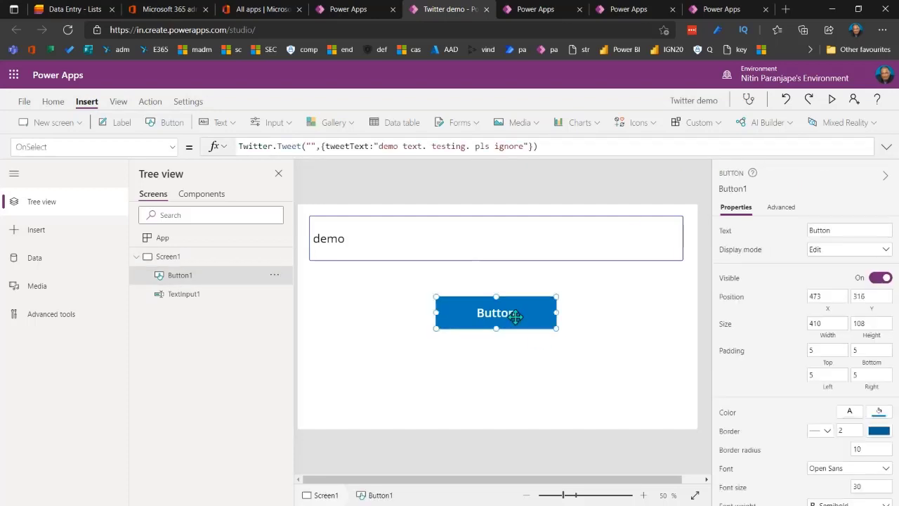
{"action": "left_click", "coordinate": [559, 306]}
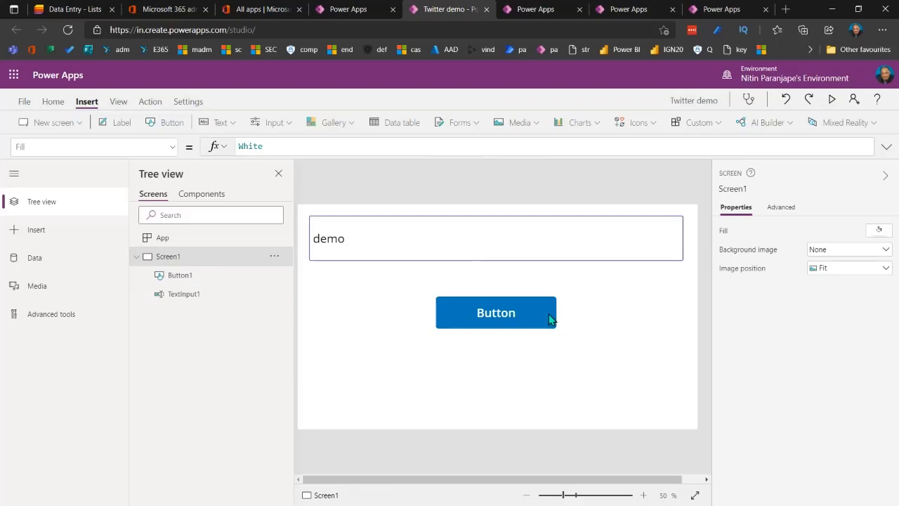
{"action": "left_click", "coordinate": [552, 317]}
{"action": "left_click", "coordinate": [582, 311]}
{"action": "left_click", "coordinate": [520, 320]}
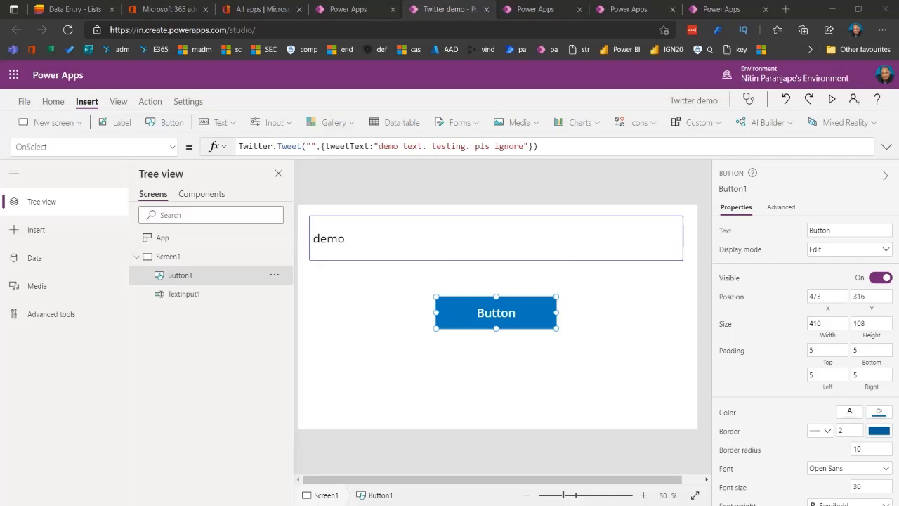
Step: Switch to the Twitter profile in the other browser window, refresh it and return to the Power Apps editor
{"action": "key", "text": "alt+Tab"}
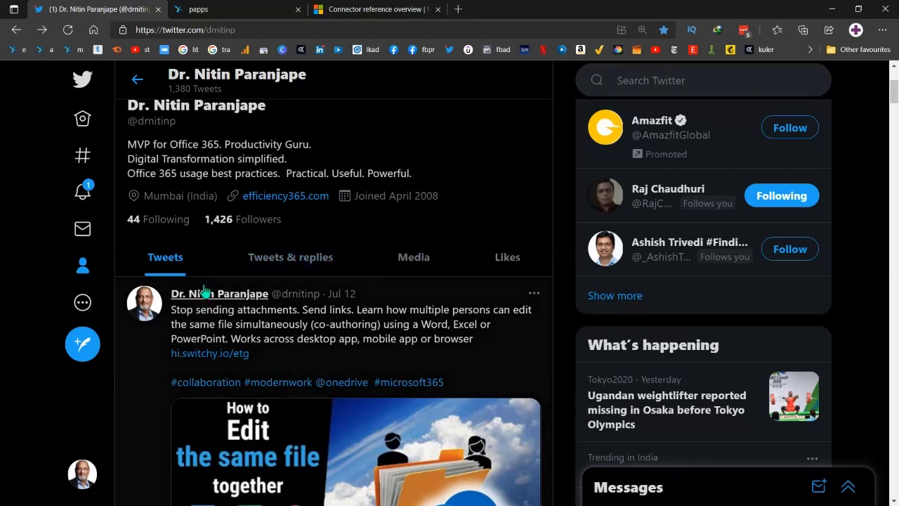
{"action": "left_click", "coordinate": [67, 29]}
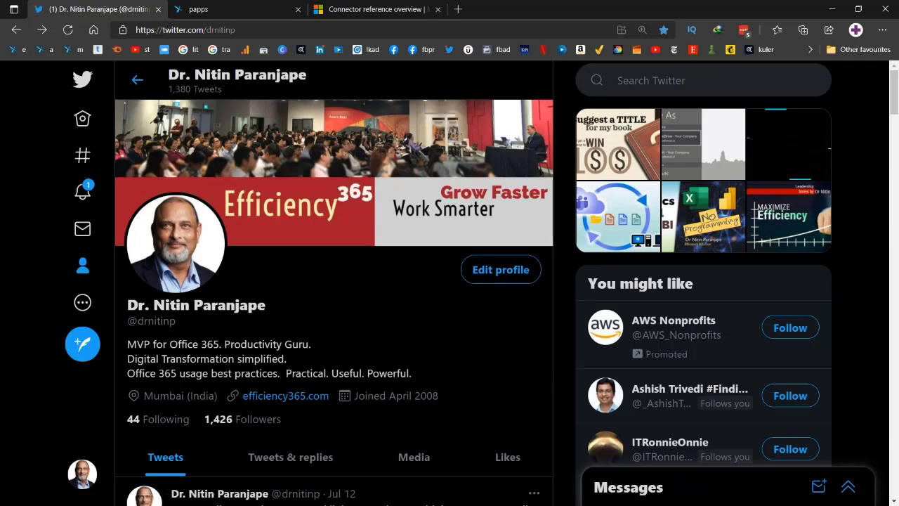
{"action": "key", "text": "alt+Tab"}
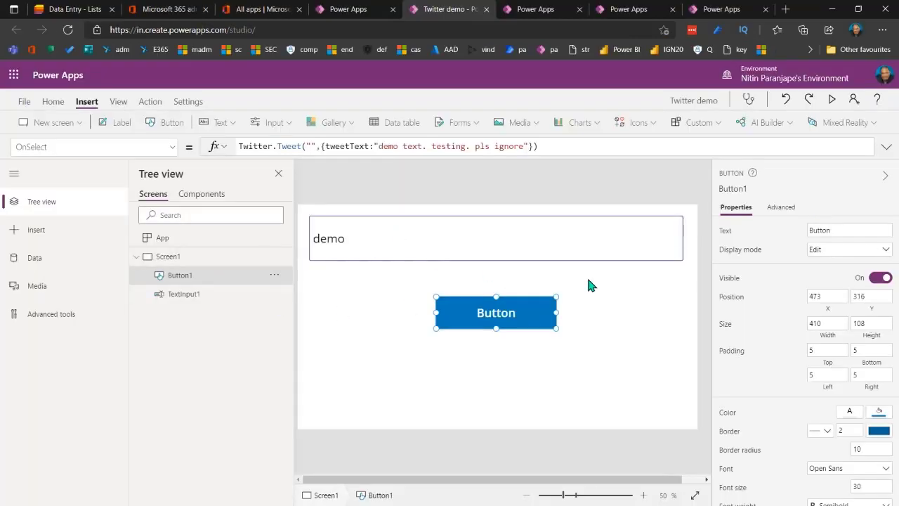
Step: Preview the app, run its button to post the test tweet, and refresh the Twitter profile to check the posts
{"action": "left_click", "coordinate": [832, 102]}
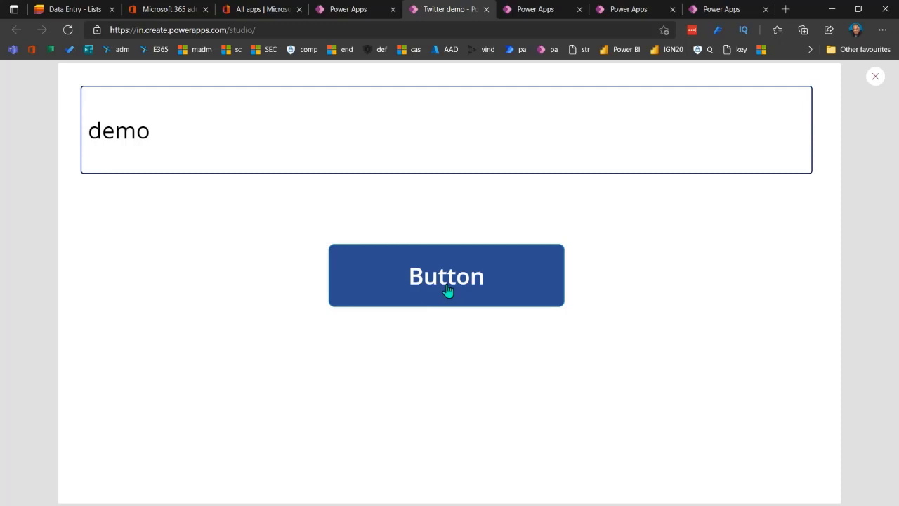
{"action": "left_click", "coordinate": [446, 288]}
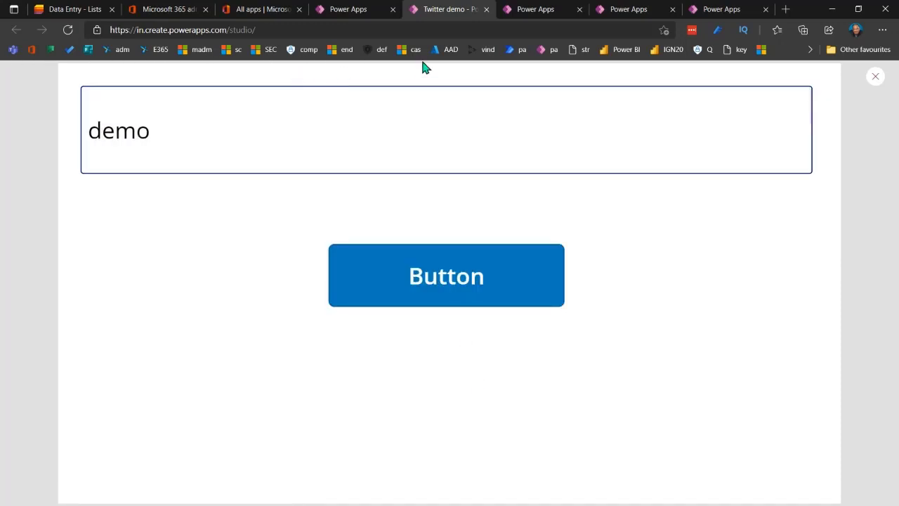
{"action": "key", "text": "alt+Tab"}
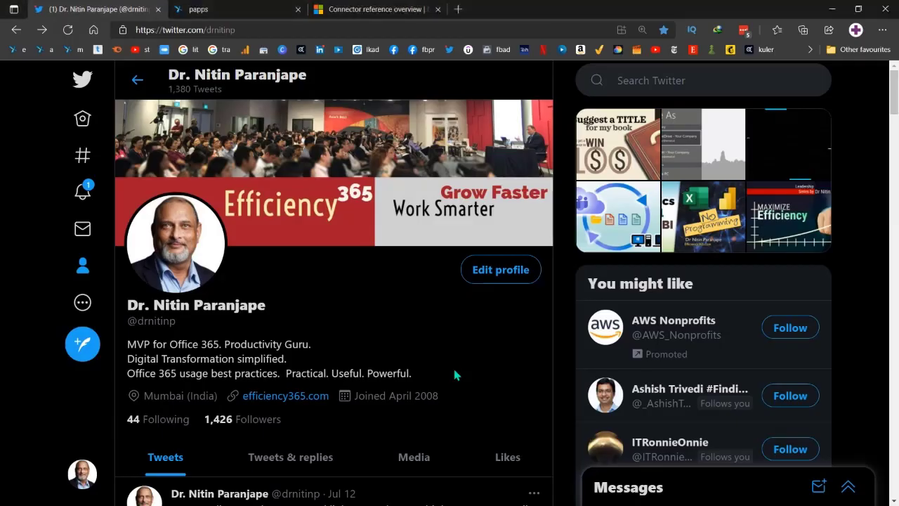
{"action": "left_click", "coordinate": [73, 30]}
{"action": "scroll", "coordinate": [443, 358], "scroll_direction": "down", "scroll_amount": 2}
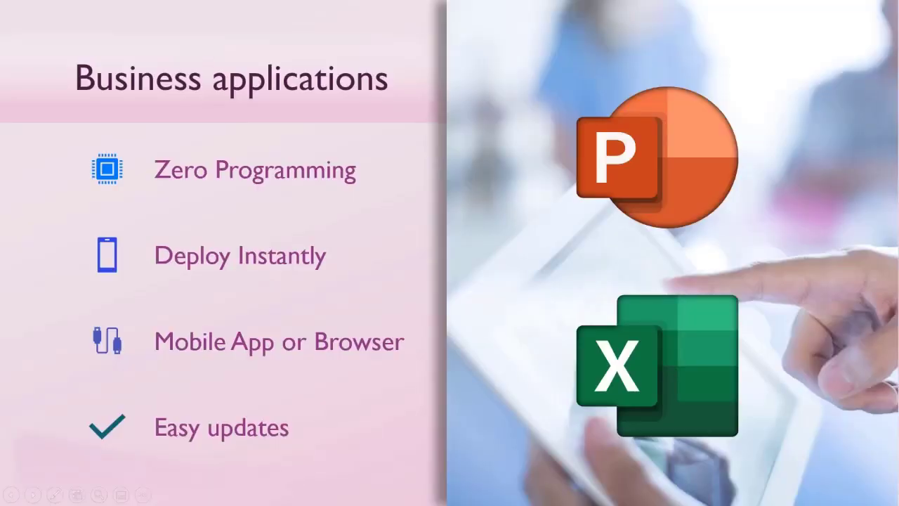
{"action": "key", "text": "Right"}
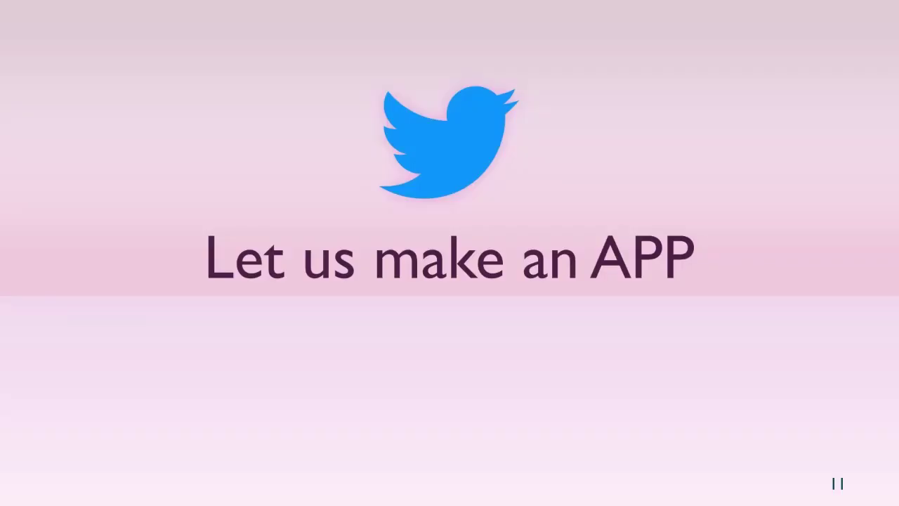
{"action": "key", "text": "Right"}
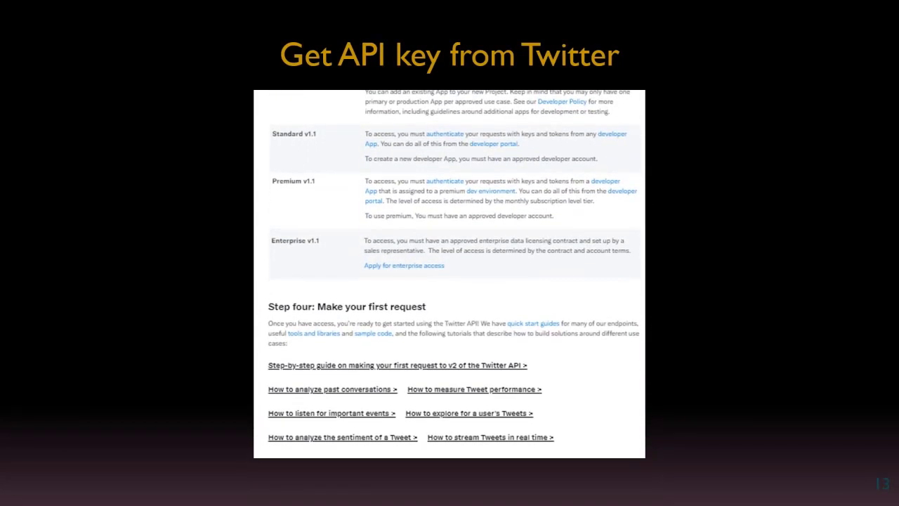
{"action": "key", "text": "Right"}
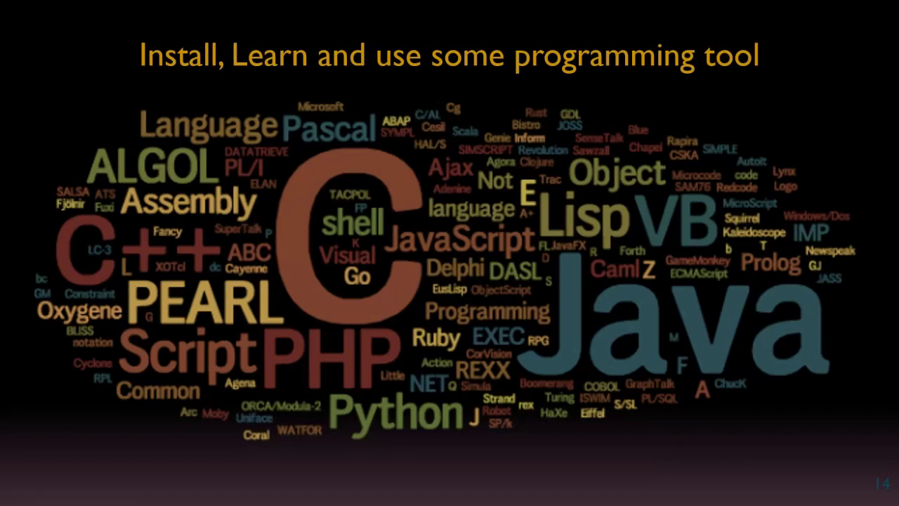
{"action": "key", "text": "Right"}
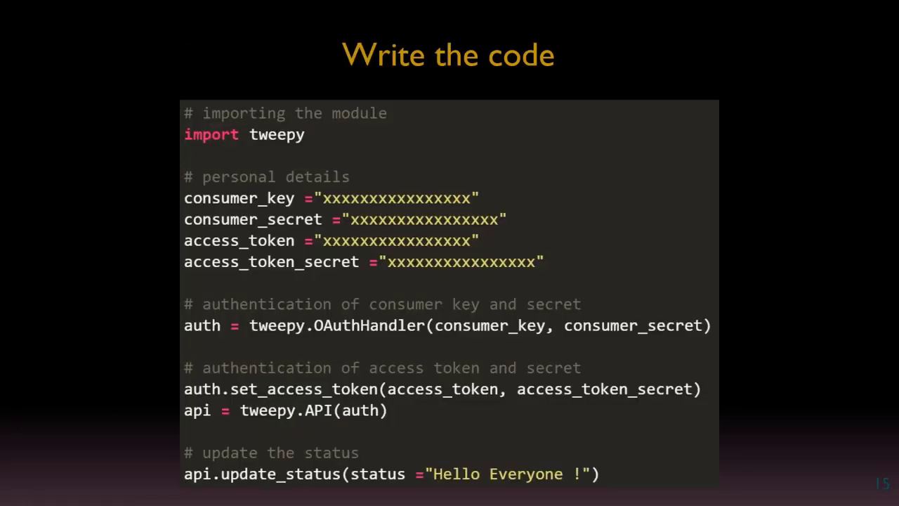
{"action": "key", "text": "Right"}
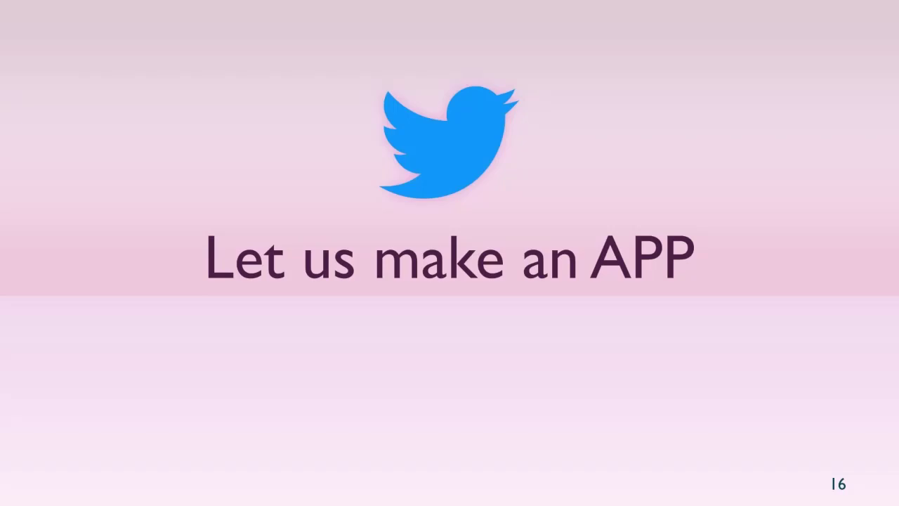
Step: Return to Power Apps and close the app preview along with its tip message
{"action": "key", "text": "alt+Tab"}
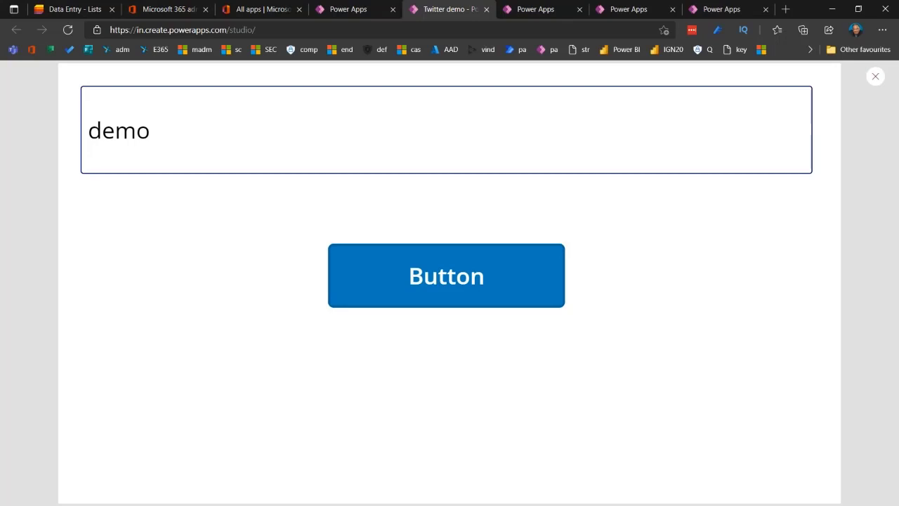
{"action": "left_click", "coordinate": [876, 79]}
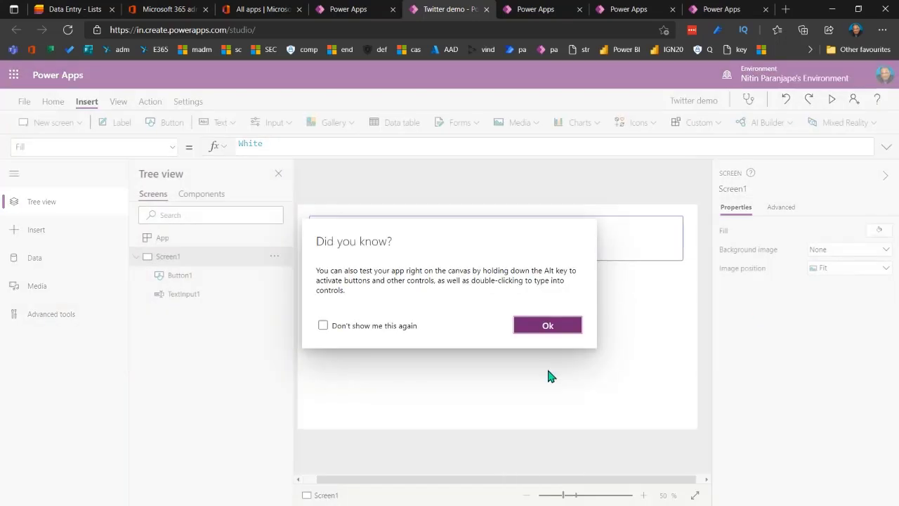
{"action": "left_click", "coordinate": [540, 328]}
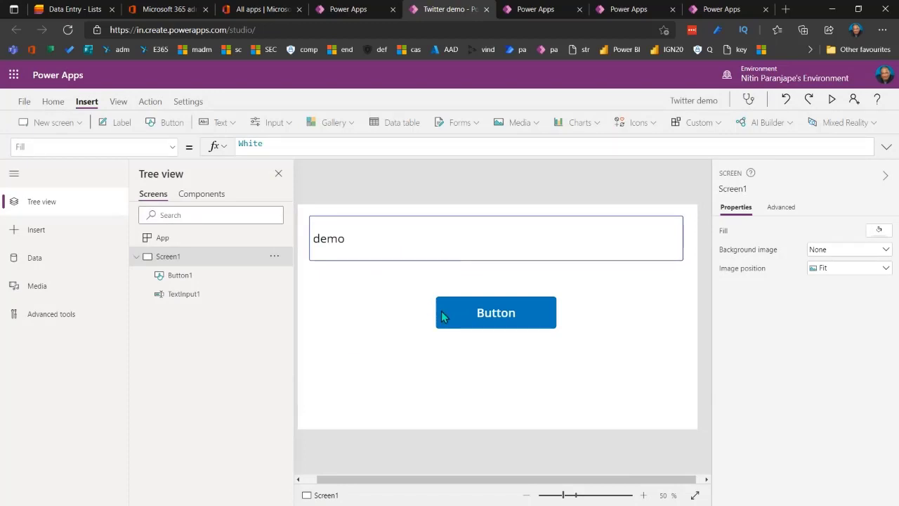
{"action": "left_click", "coordinate": [482, 312]}
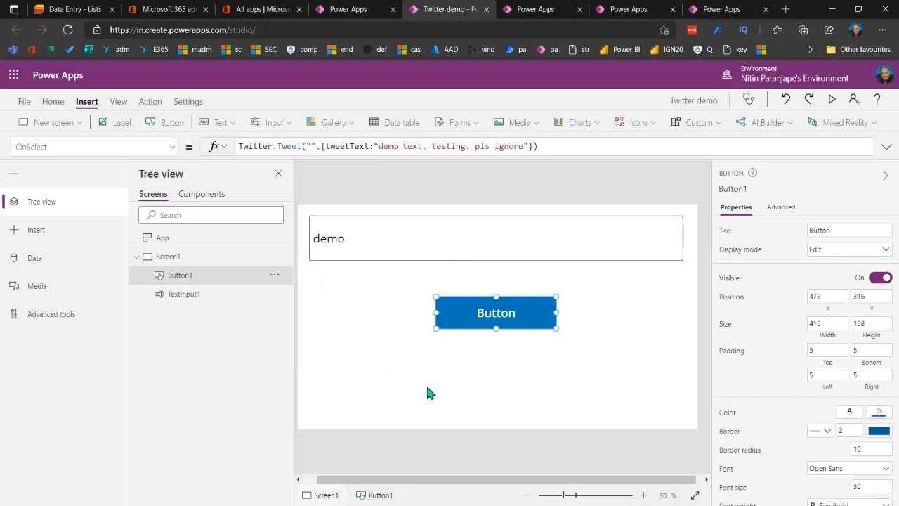
{"action": "left_click", "coordinate": [333, 244]}
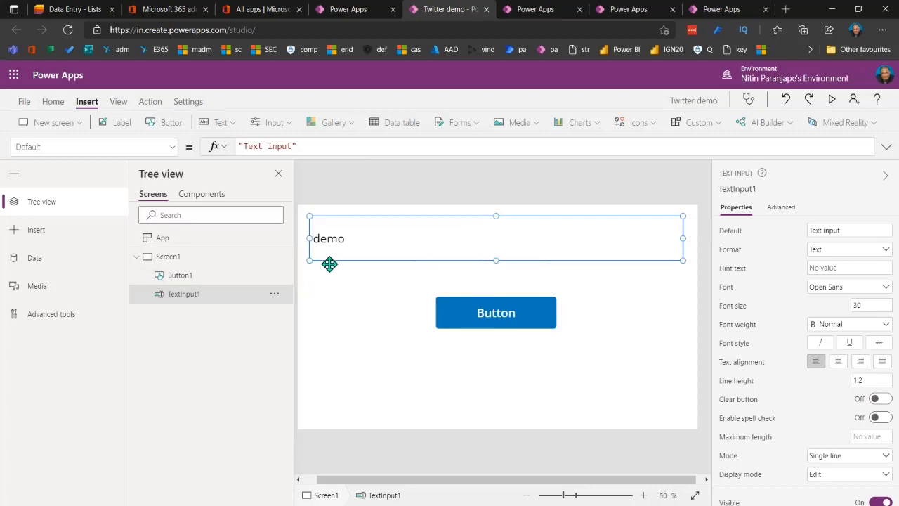
{"action": "double_click", "coordinate": [186, 295]}
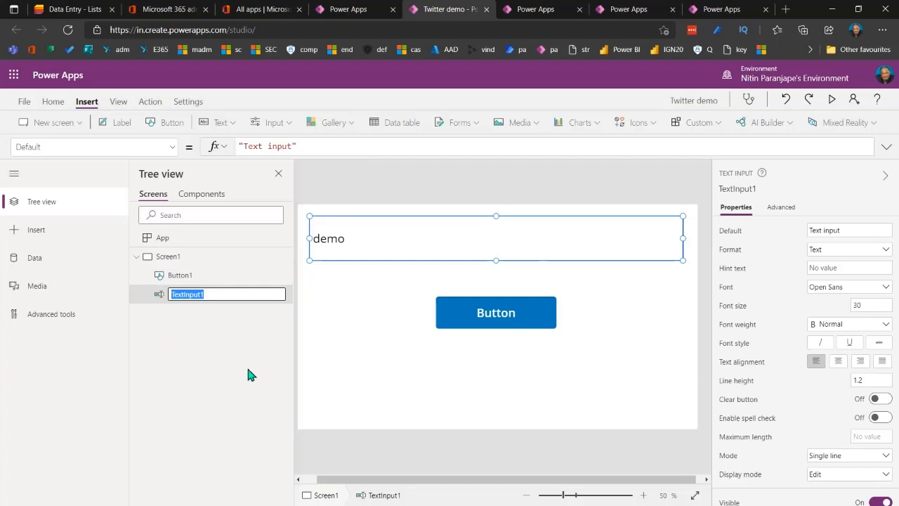
{"action": "left_click", "coordinate": [218, 349]}
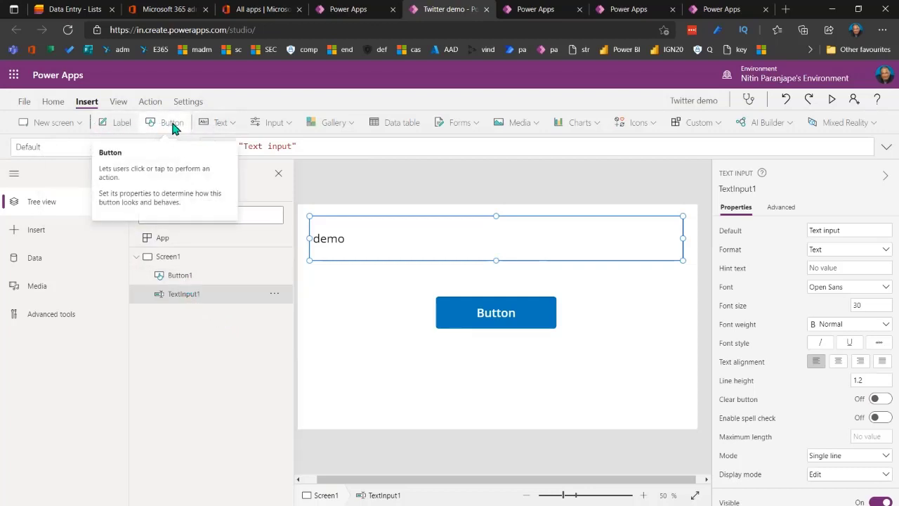
{"action": "left_click", "coordinate": [235, 124]}
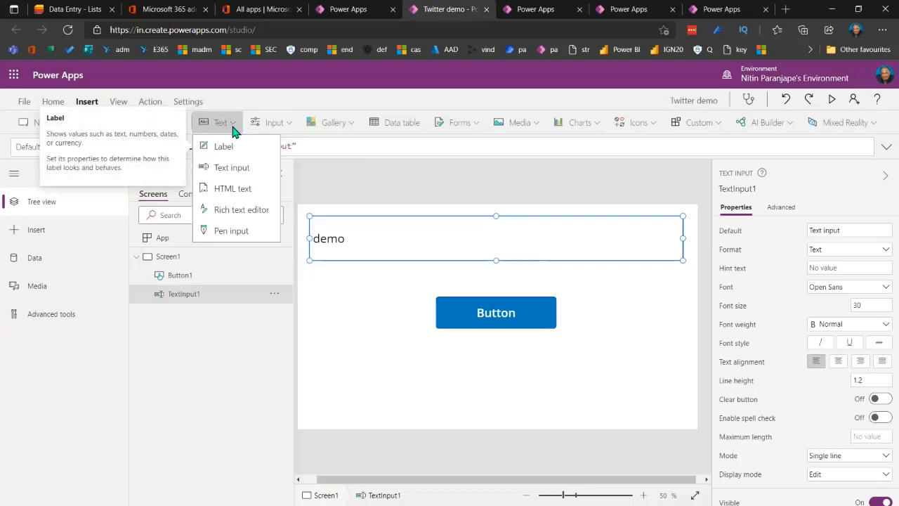
{"action": "left_click", "coordinate": [187, 365]}
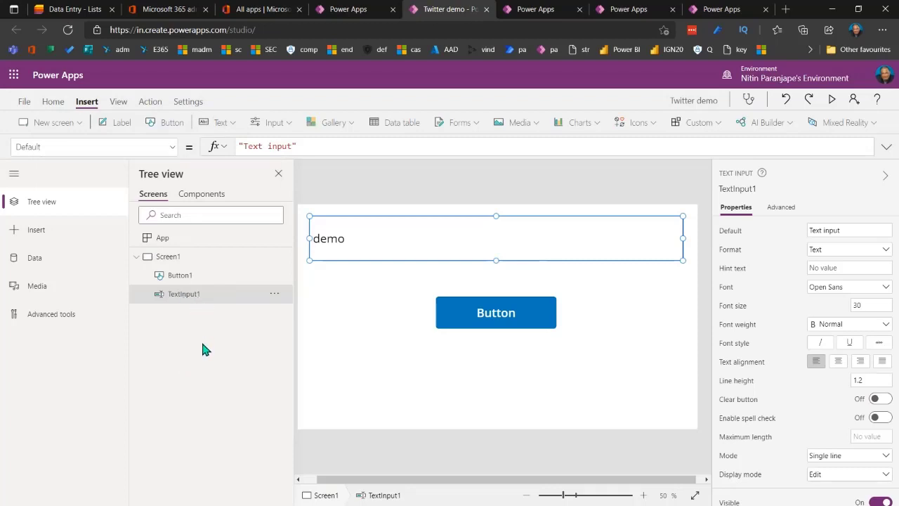
Step: Rename the button control in the screen's tree as but-Tweetnow
{"action": "left_click", "coordinate": [180, 275]}
{"action": "double_click", "coordinate": [184, 280]}
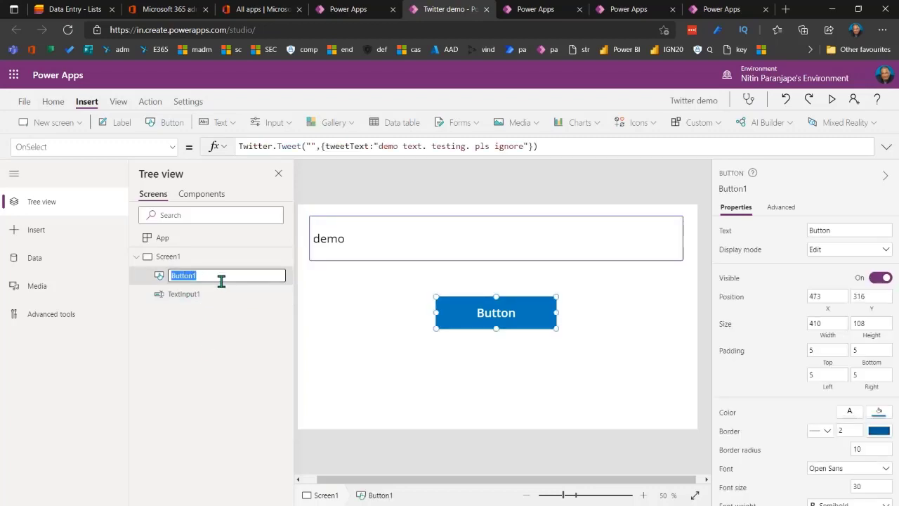
{"action": "key", "text": "BackSpace"}
{"action": "type", "text": "Tweet"}
{"action": "key", "text": "Home"}
{"action": "type", "text": "but"}
{"action": "type", "text": " now"}
{"action": "key", "text": "Return"}
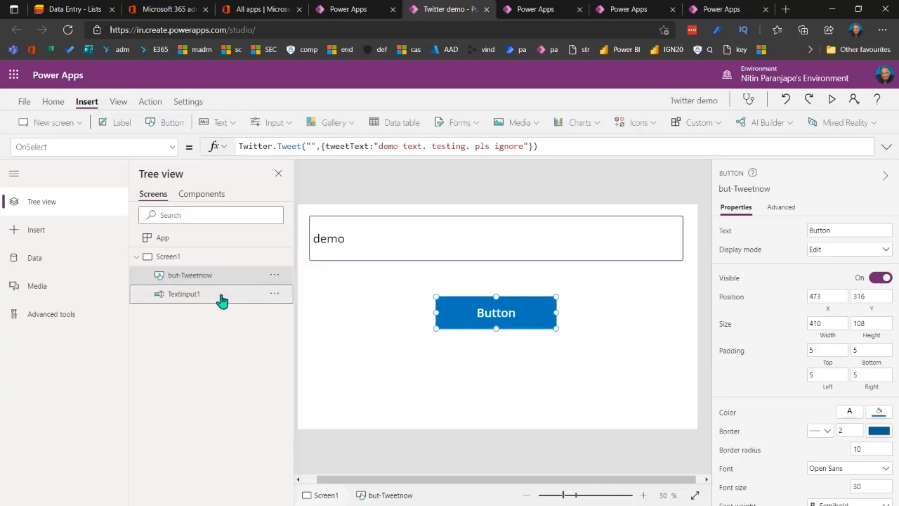
Step: Rename the text input control in the screen's tree as txt-TweetText
{"action": "left_click", "coordinate": [220, 295]}
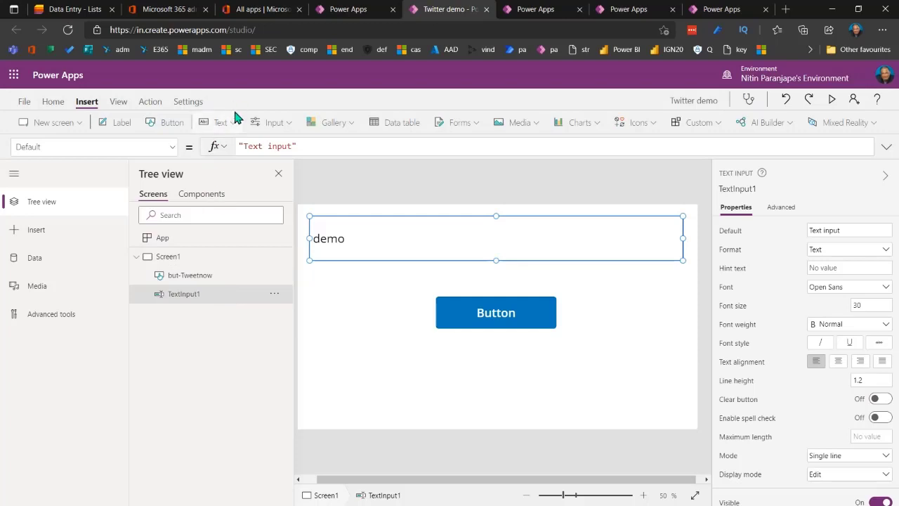
{"action": "double_click", "coordinate": [189, 299]}
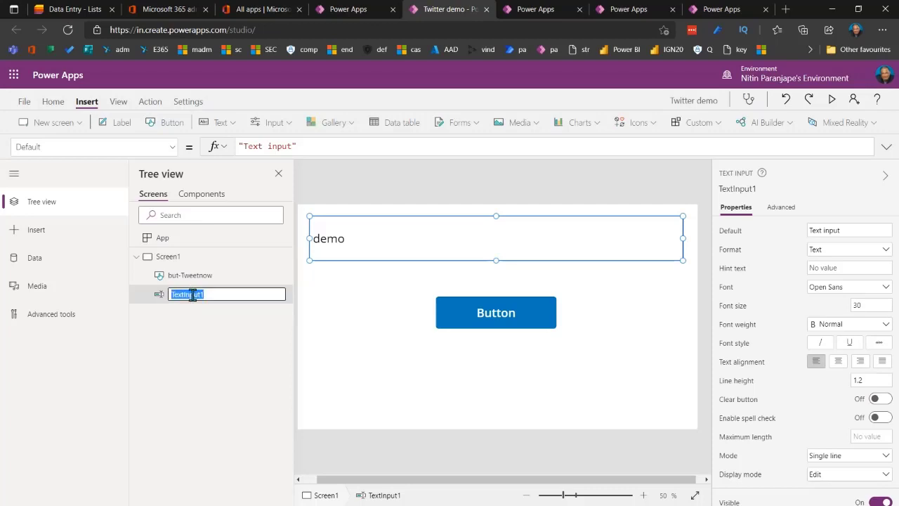
{"action": "type", "text": "txt-TweetText"}
{"action": "key", "text": "Return"}
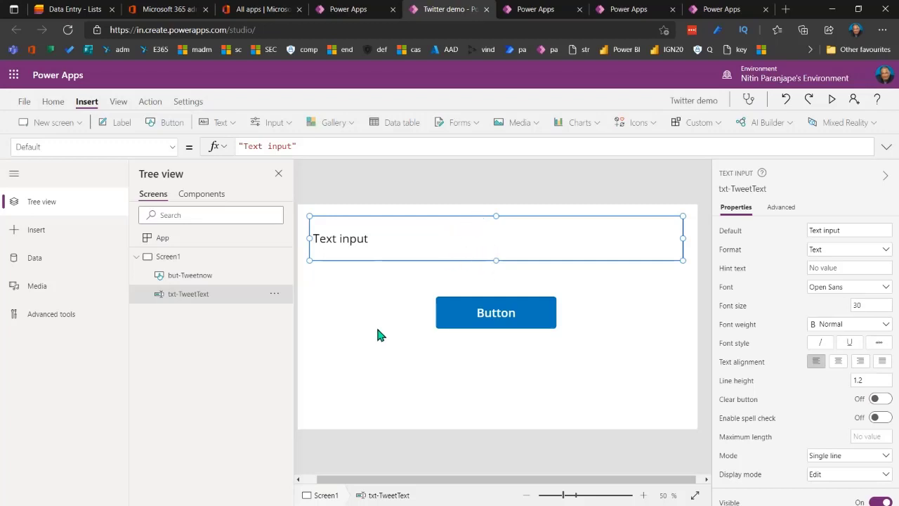
Step: Examine the full list of formula properties available for the txt-TweetText control
{"action": "left_click", "coordinate": [171, 147]}
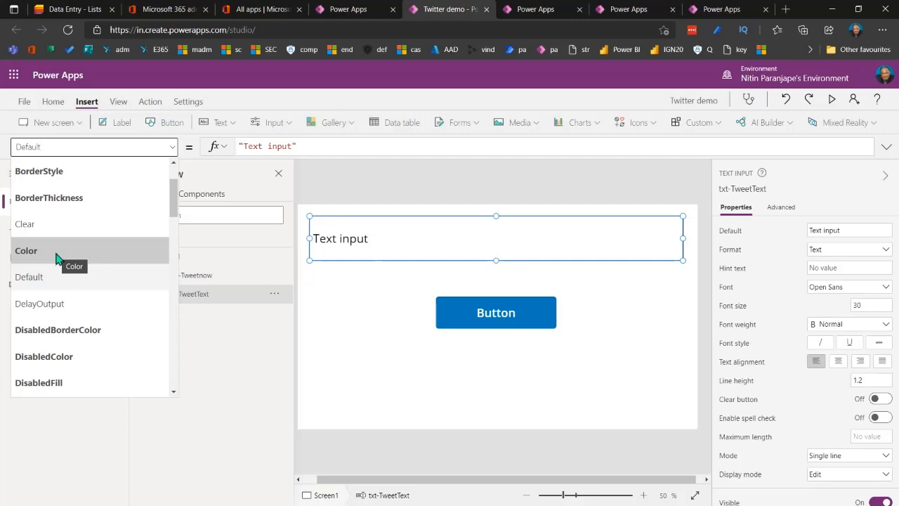
{"action": "scroll", "coordinate": [74, 354], "scroll_direction": "down", "scroll_amount": 2}
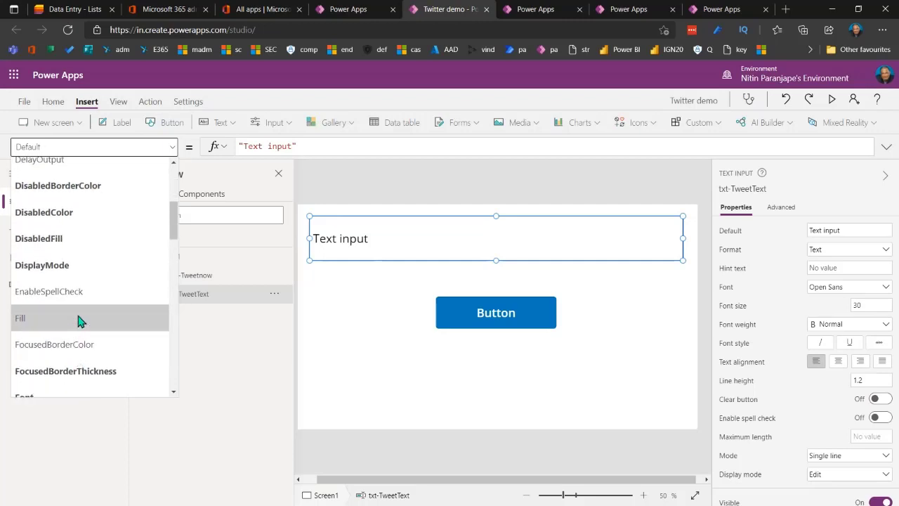
{"action": "scroll", "coordinate": [79, 321], "scroll_direction": "down", "scroll_amount": 3}
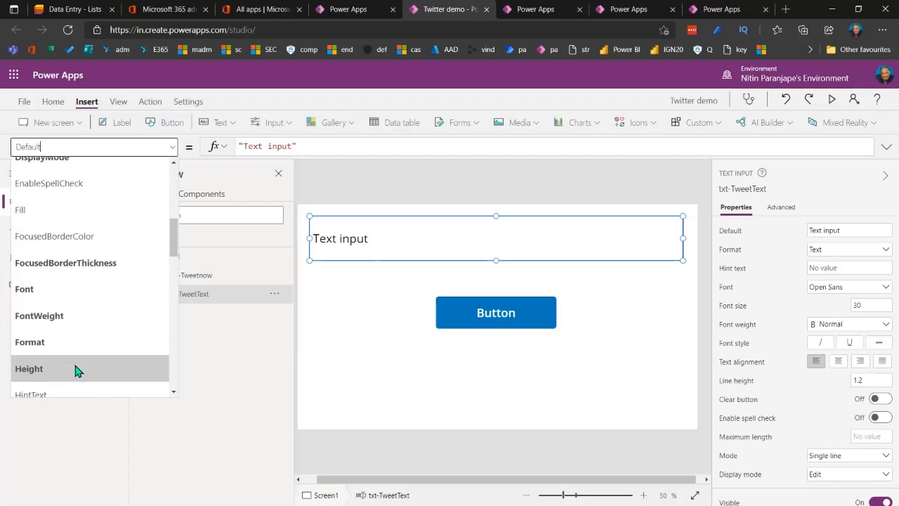
{"action": "scroll", "coordinate": [79, 351], "scroll_direction": "down", "scroll_amount": 4}
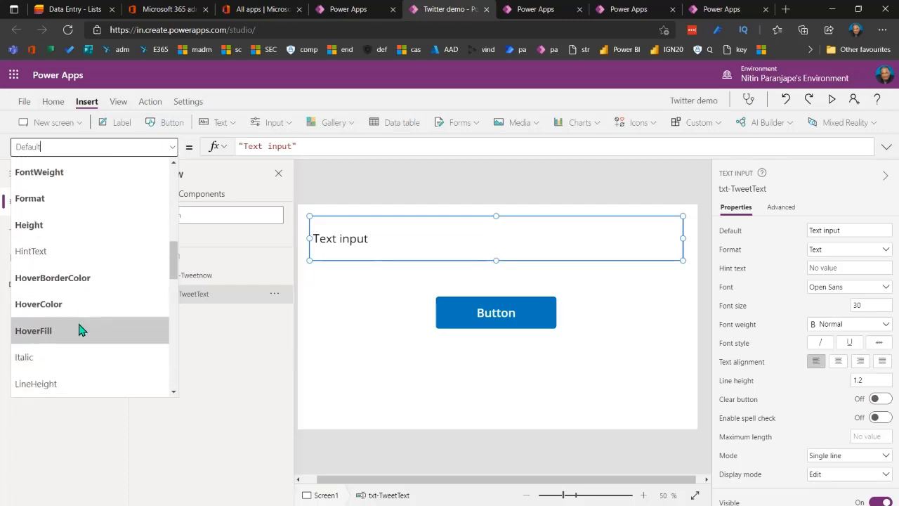
{"action": "scroll", "coordinate": [79, 330], "scroll_direction": "down", "scroll_amount": 8}
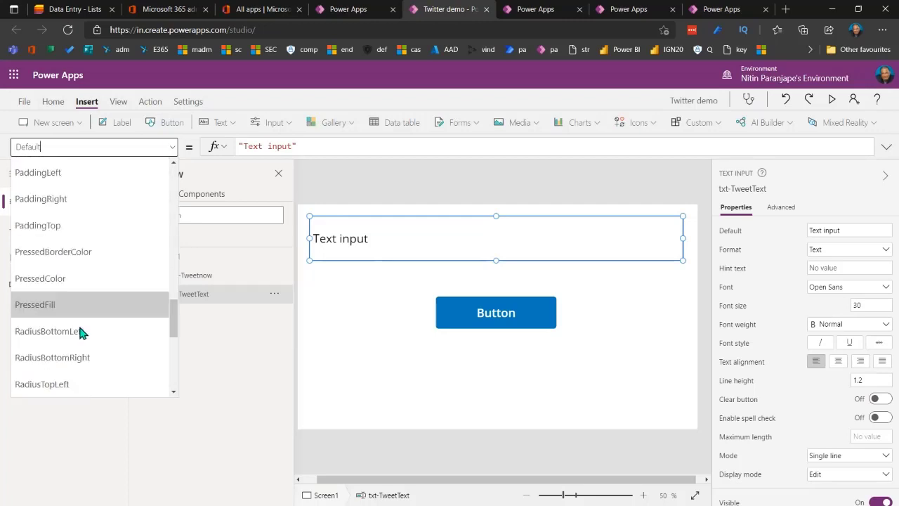
{"action": "scroll", "coordinate": [80, 332], "scroll_direction": "down", "scroll_amount": 5}
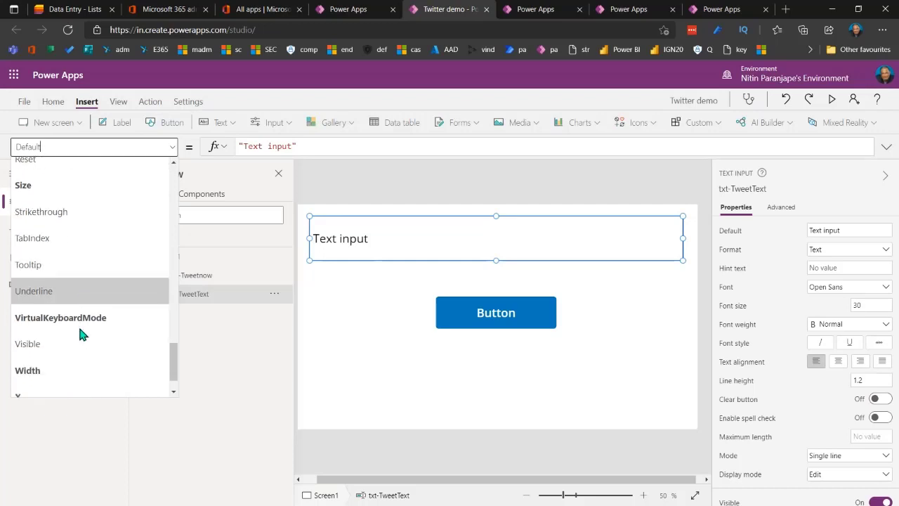
{"action": "scroll", "coordinate": [80, 333], "scroll_direction": "down", "scroll_amount": 1}
{"action": "scroll", "coordinate": [80, 330], "scroll_direction": "up", "scroll_amount": 3}
{"action": "scroll", "coordinate": [81, 332], "scroll_direction": "up", "scroll_amount": 2}
{"action": "scroll", "coordinate": [81, 332], "scroll_direction": "up", "scroll_amount": 6}
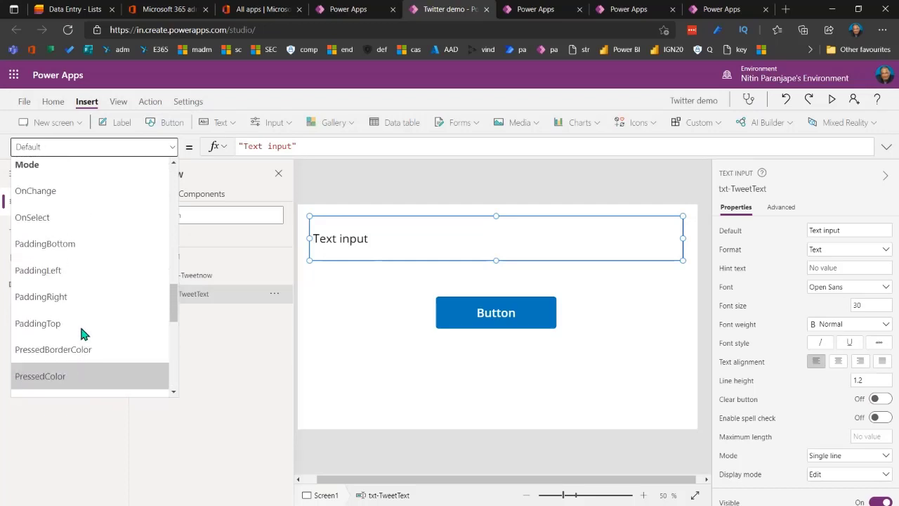
{"action": "scroll", "coordinate": [82, 333], "scroll_direction": "up", "scroll_amount": 4}
{"action": "left_click", "coordinate": [241, 351]}
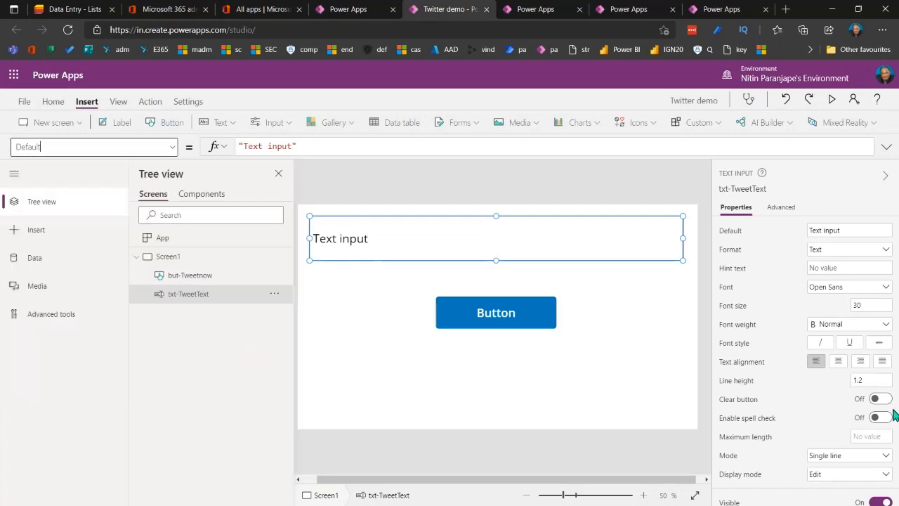
Step: Set the Default property of the txt-TweetText control to "Enter Tweet Text" in its advanced properties
{"action": "left_click", "coordinate": [783, 209]}
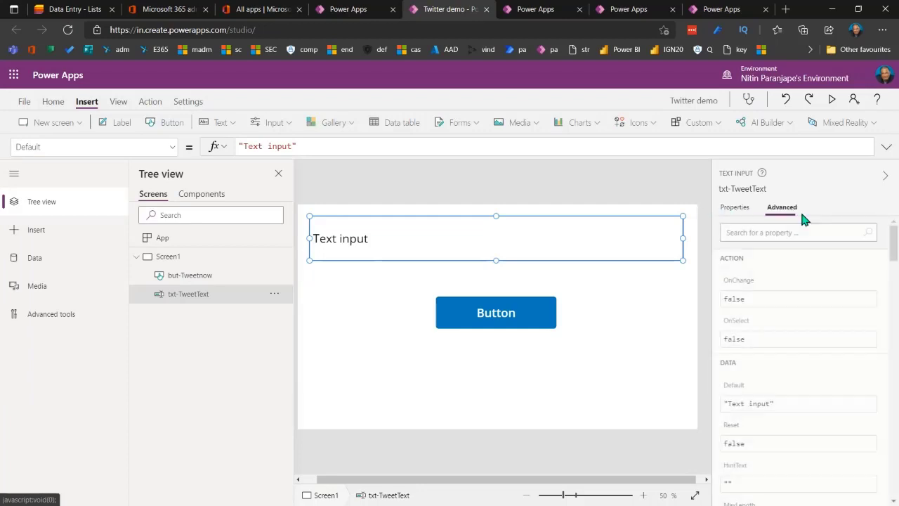
{"action": "scroll", "coordinate": [797, 295], "scroll_direction": "down", "scroll_amount": 2}
{"action": "scroll", "coordinate": [796, 327], "scroll_direction": "up", "scroll_amount": 2}
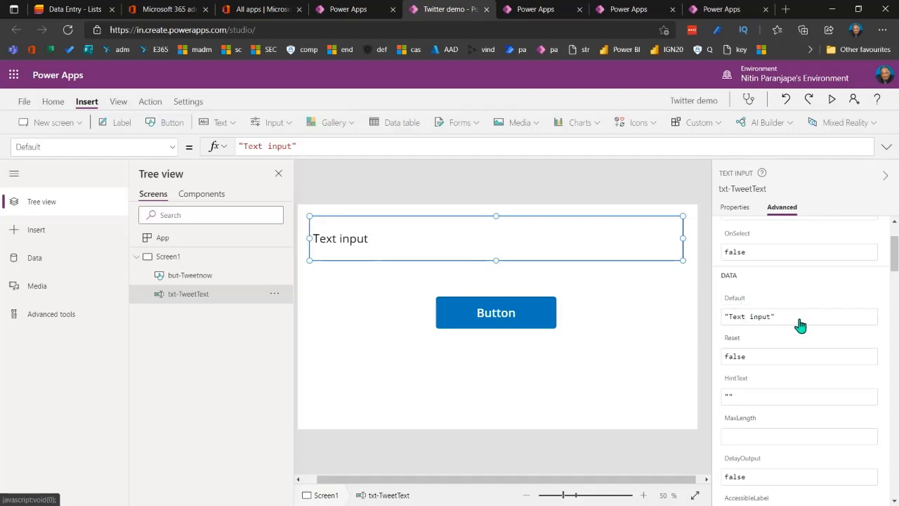
{"action": "left_click", "coordinate": [792, 317]}
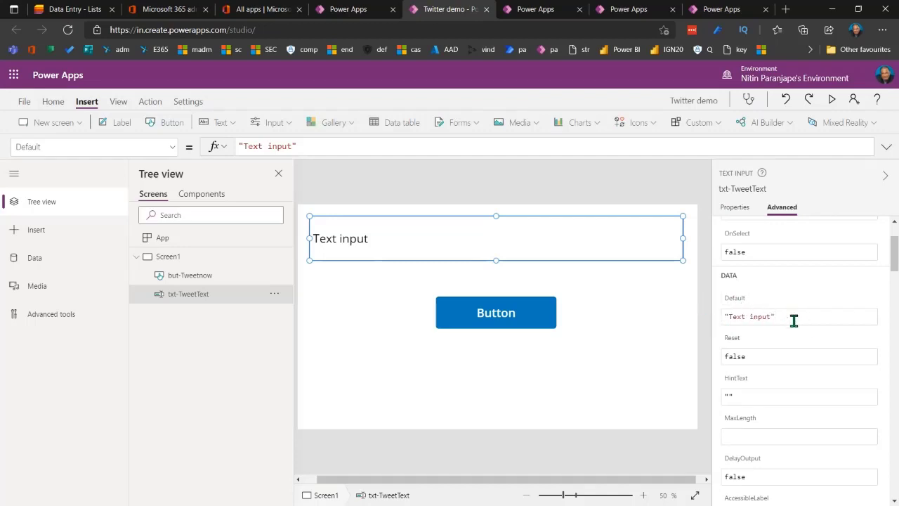
{"action": "left_click_drag", "start_coordinate": [792, 319], "coordinate": [672, 317]}
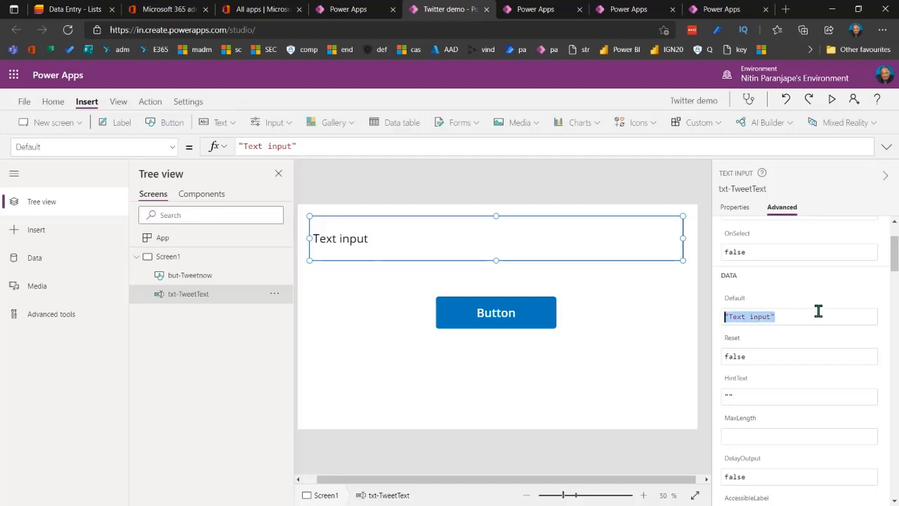
{"action": "type", "text": "\"Enter Tween"}
{"action": "key", "text": "BackSpace"}
{"action": "type", "text": "t Text\""}
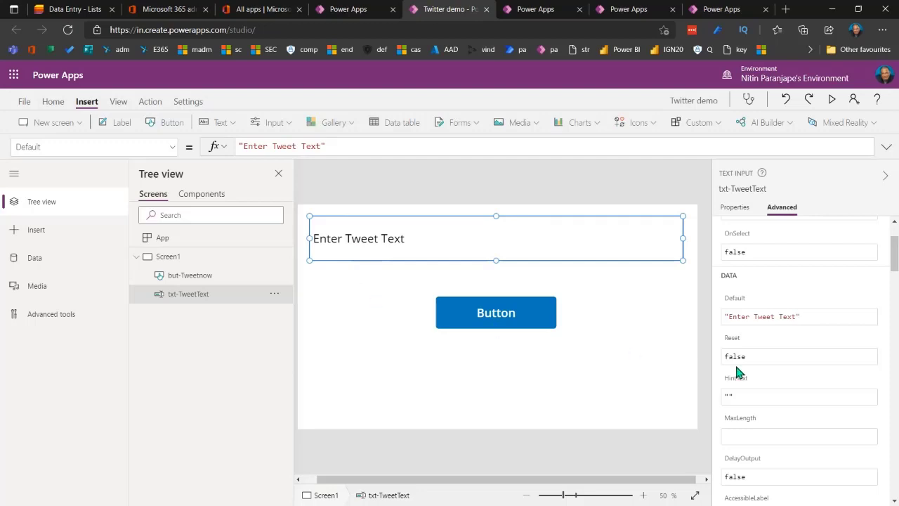
Step: Look through the text input's remaining advanced properties, from data and design settings to position, size and display mode
{"action": "scroll", "coordinate": [785, 376], "scroll_direction": "down", "scroll_amount": 3}
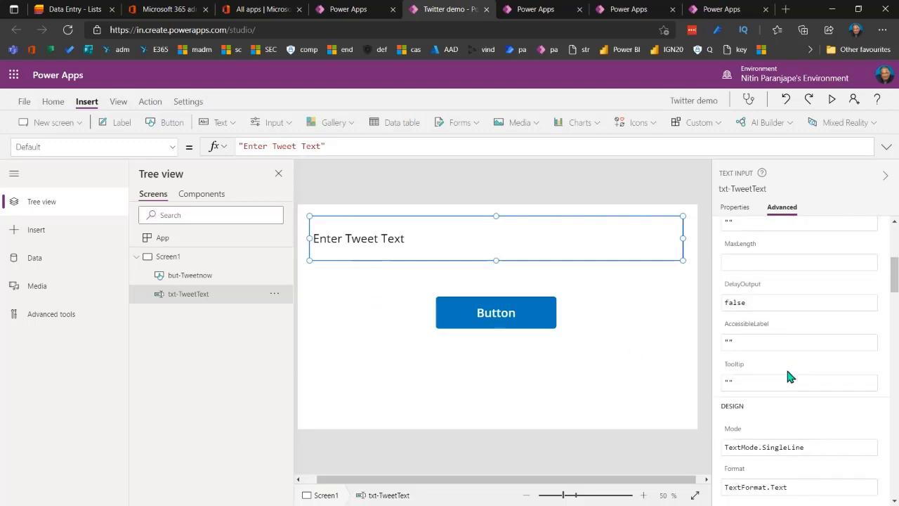
{"action": "scroll", "coordinate": [787, 376], "scroll_direction": "down", "scroll_amount": 5}
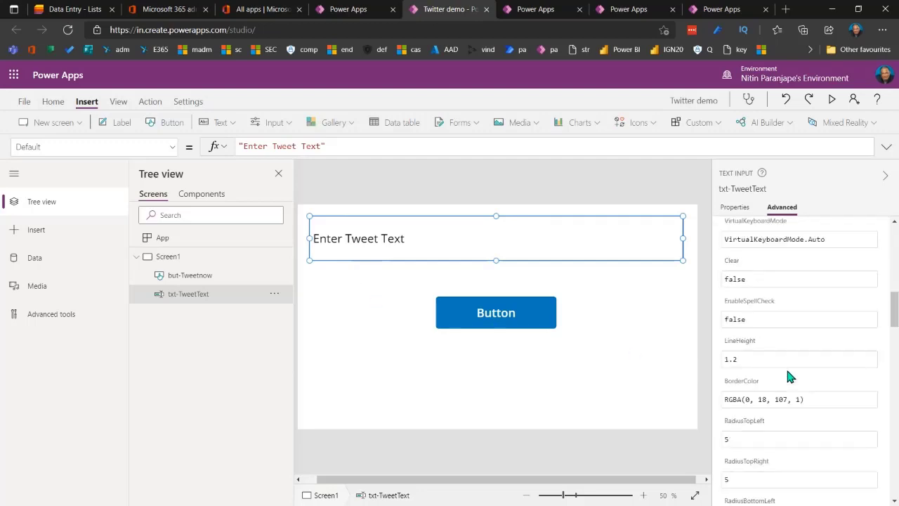
{"action": "scroll", "coordinate": [787, 377], "scroll_direction": "down", "scroll_amount": 10}
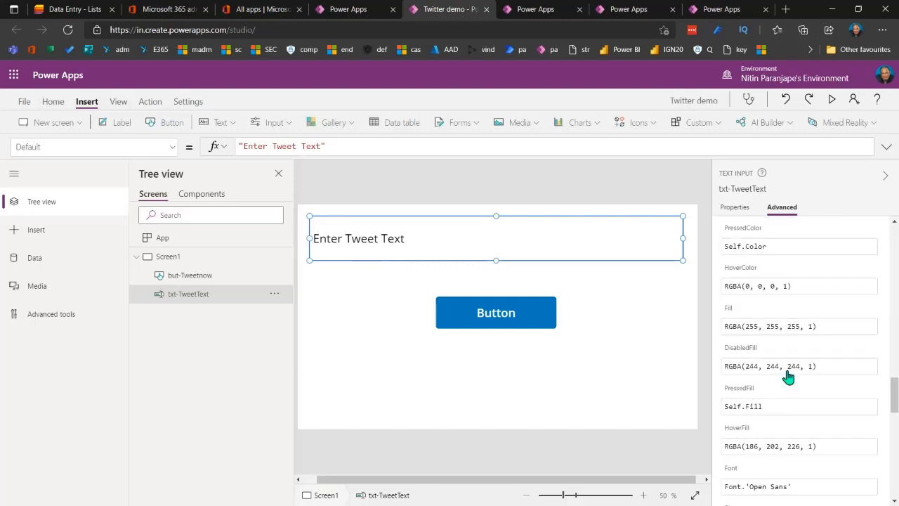
{"action": "scroll", "coordinate": [787, 376], "scroll_direction": "down", "scroll_amount": 8}
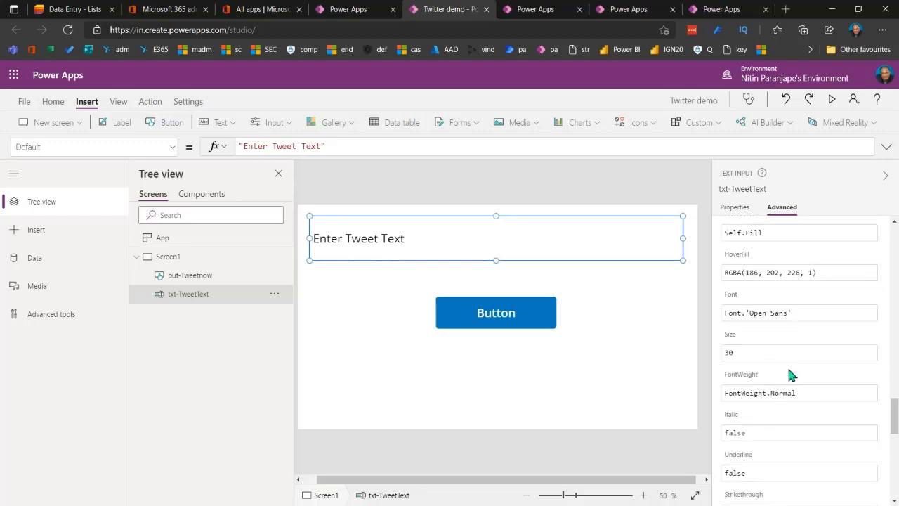
{"action": "scroll", "coordinate": [790, 376], "scroll_direction": "down", "scroll_amount": 8}
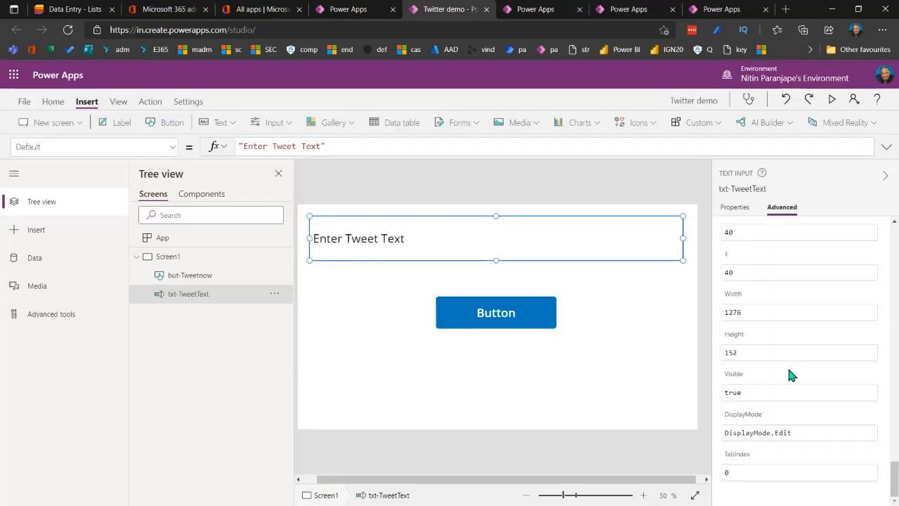
{"action": "scroll", "coordinate": [789, 376], "scroll_direction": "up", "scroll_amount": 4}
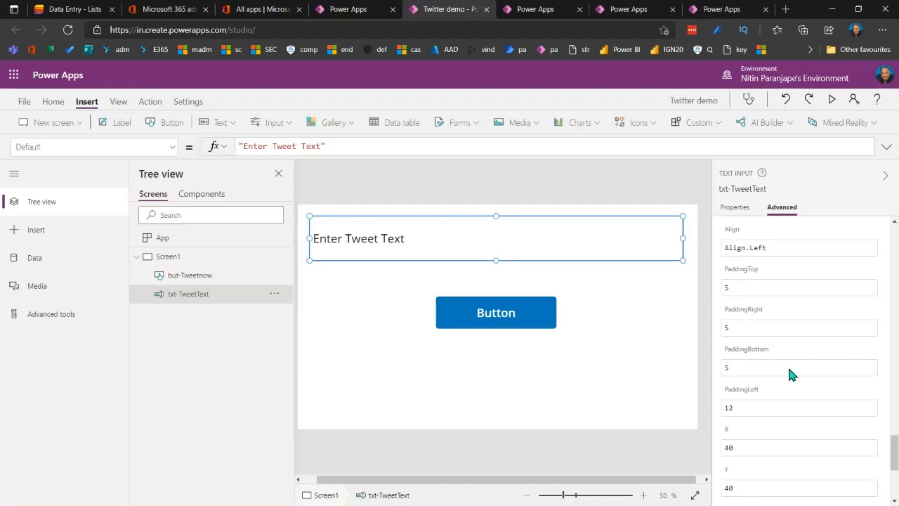
Step: In the button's OnSelect formula, replace the fixed demo text of tweetText with a reference to 'txt-TweetText'
{"action": "left_click", "coordinate": [586, 337]}
{"action": "left_click", "coordinate": [519, 316]}
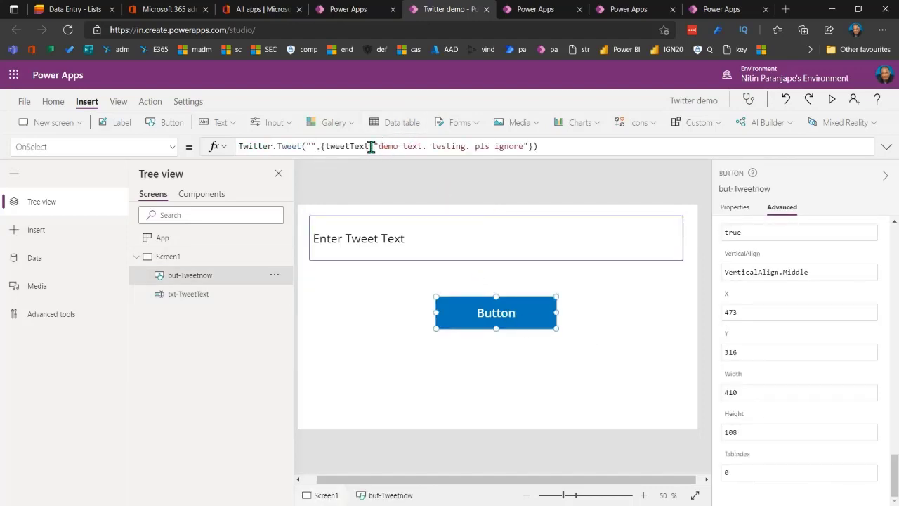
{"action": "left_click_drag", "start_coordinate": [374, 145], "coordinate": [528, 146]}
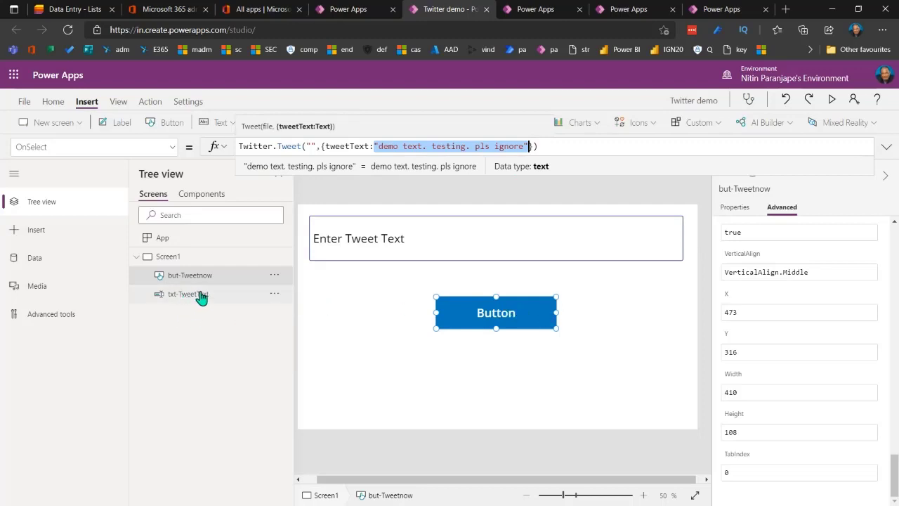
{"action": "key", "text": "BackSpace"}
{"action": "type", "text": "t"}
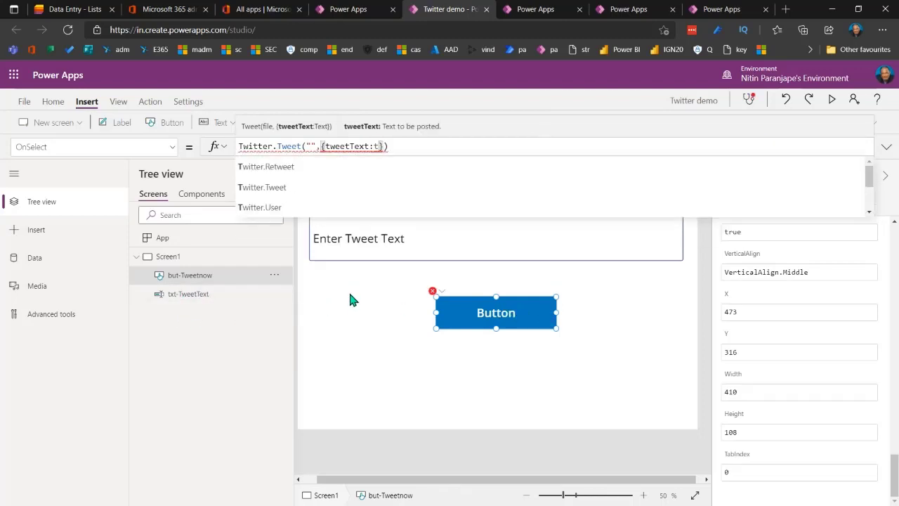
{"action": "type", "text": "xt"}
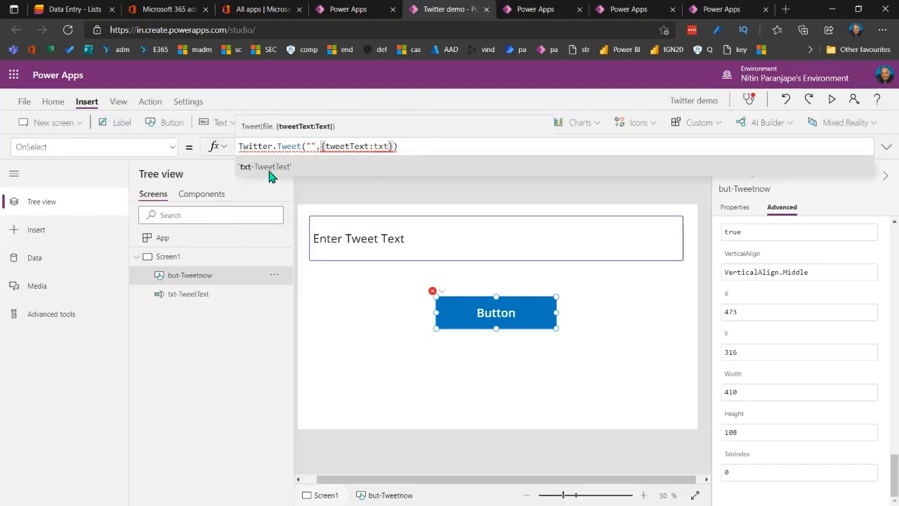
{"action": "left_click", "coordinate": [269, 171]}
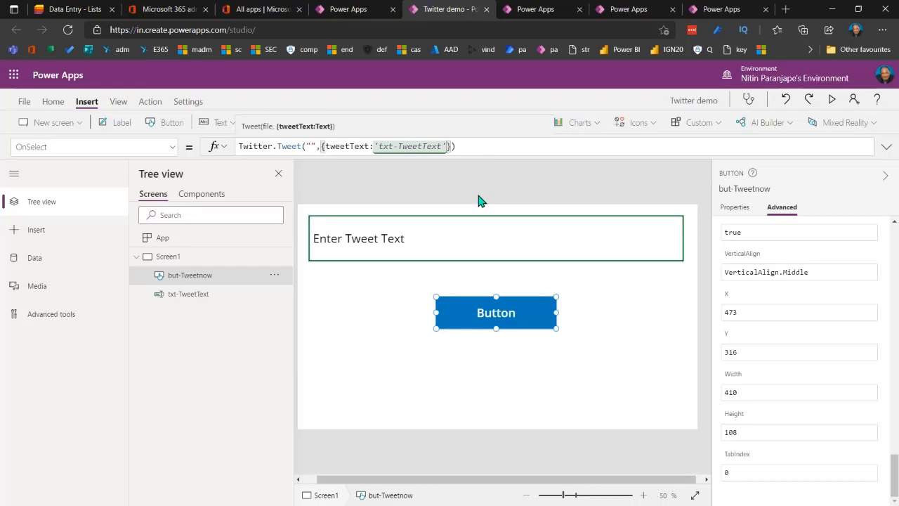
Step: Append the .Text property to the 'txt-TweetText' reference in the button's formula, and reselect the button to review it
{"action": "type", "text": "."}
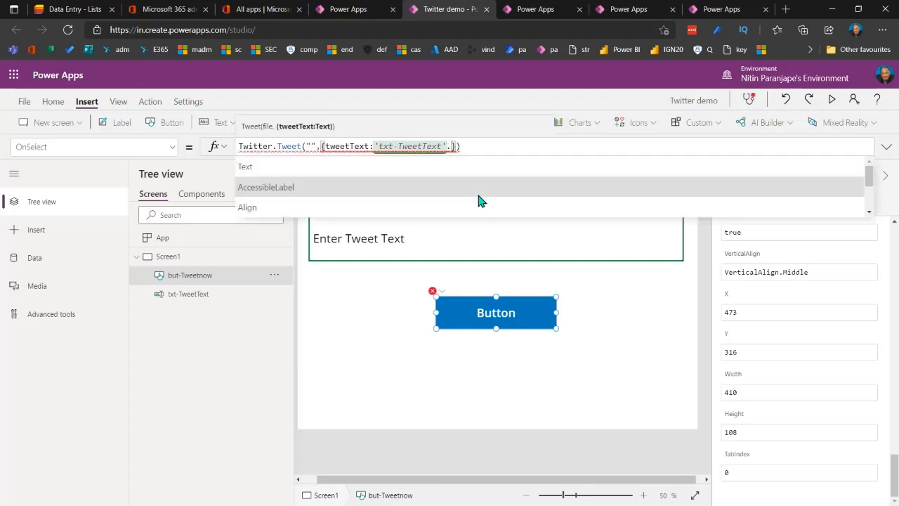
{"action": "scroll", "coordinate": [827, 189], "scroll_direction": "down", "scroll_amount": 2}
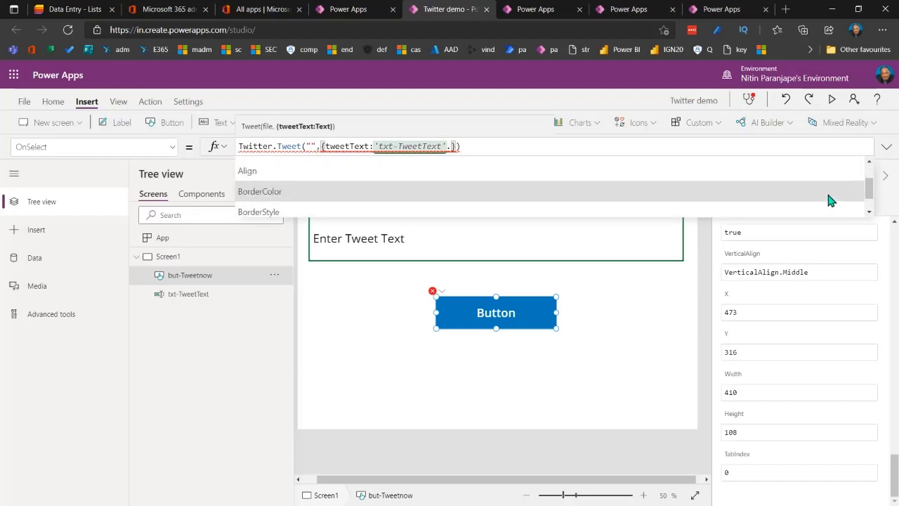
{"action": "scroll", "coordinate": [807, 199], "scroll_direction": "up", "scroll_amount": 2}
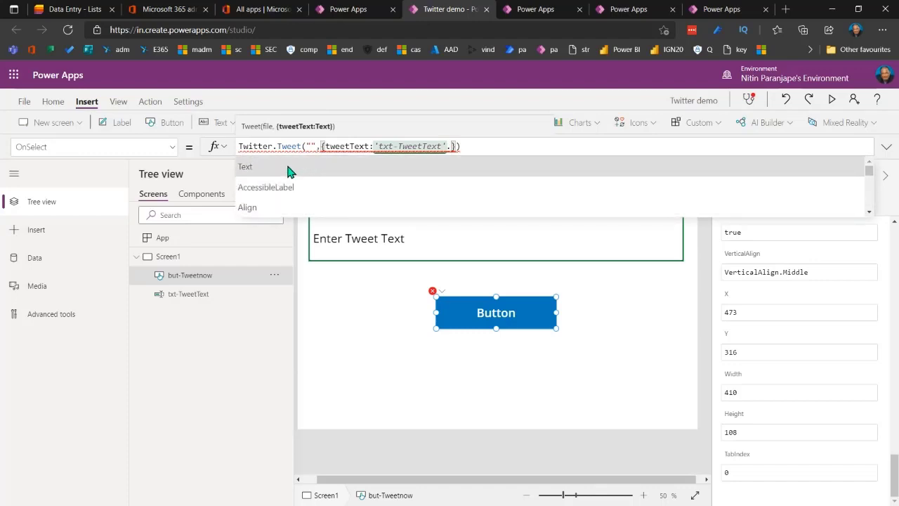
{"action": "left_click", "coordinate": [316, 172]}
{"action": "left_click", "coordinate": [564, 195]}
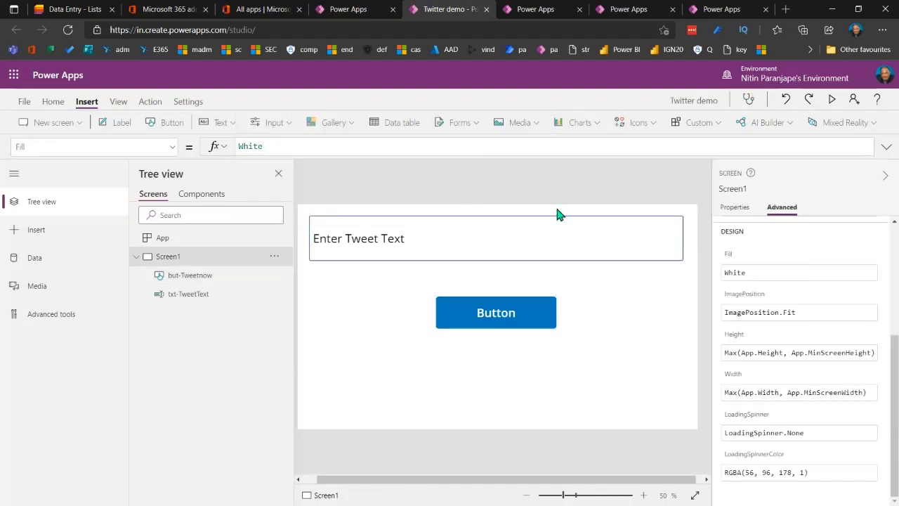
{"action": "left_click", "coordinate": [493, 311]}
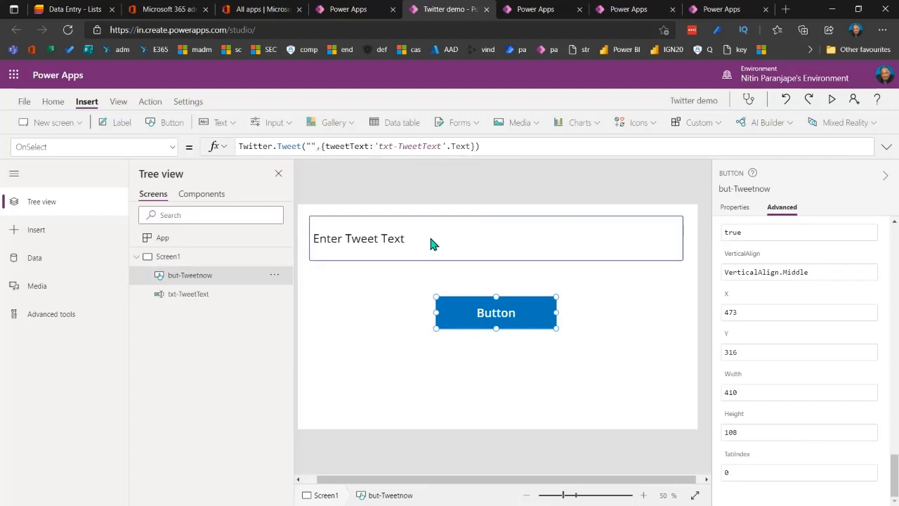
{"action": "left_click", "coordinate": [393, 335]}
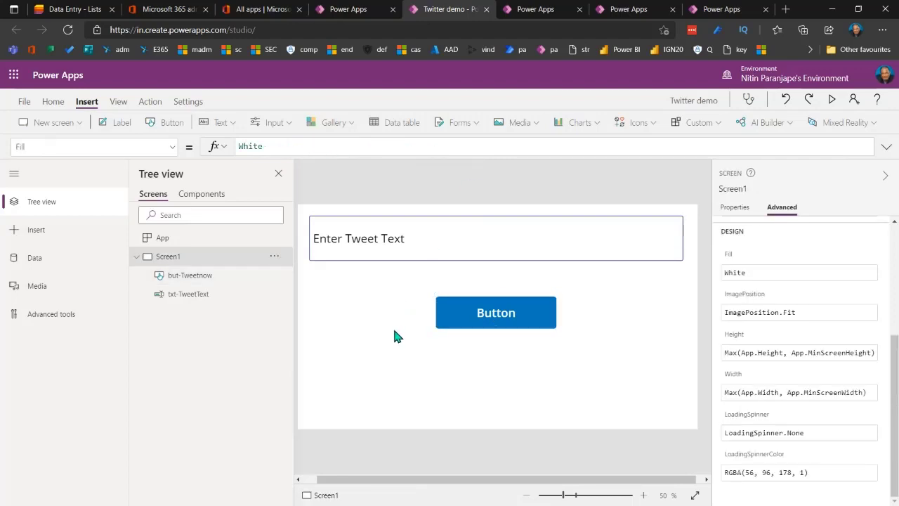
Step: Save the app to the cloud as Twitter demo and return to the app editor
{"action": "left_click", "coordinate": [24, 103]}
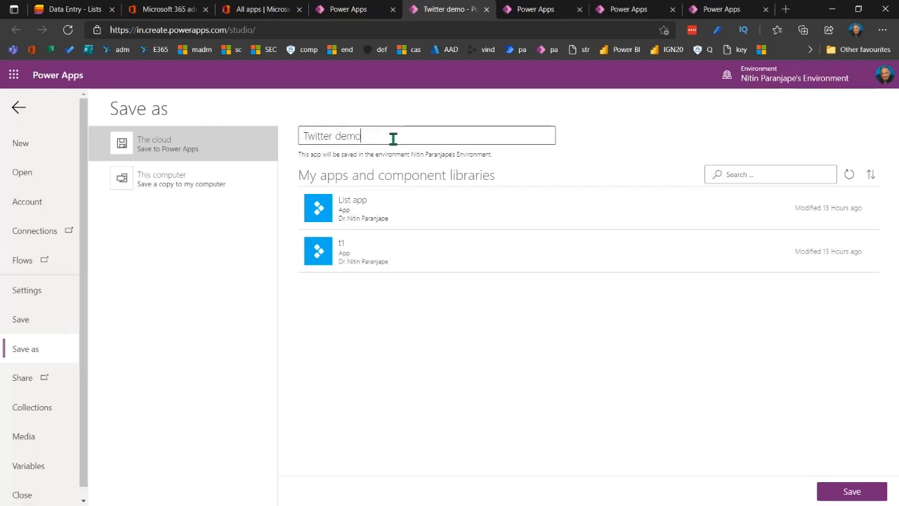
{"action": "left_click", "coordinate": [866, 491]}
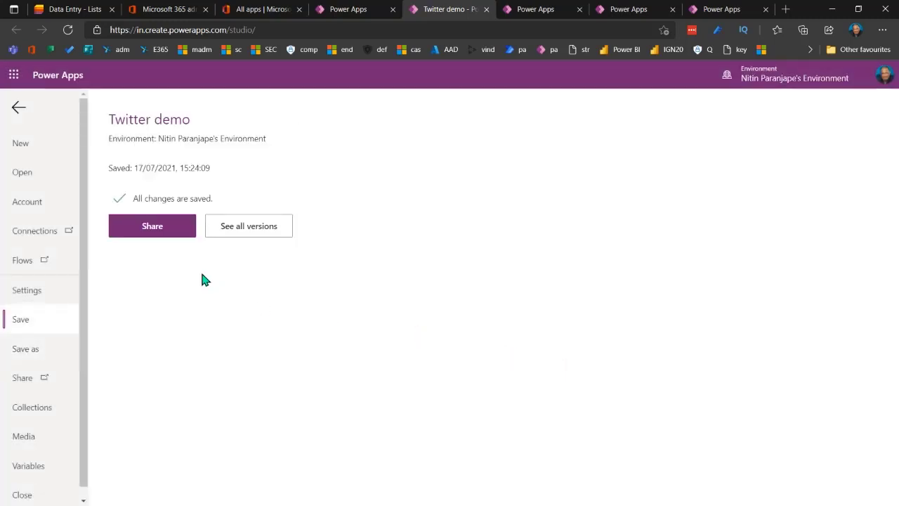
{"action": "left_click", "coordinate": [19, 108]}
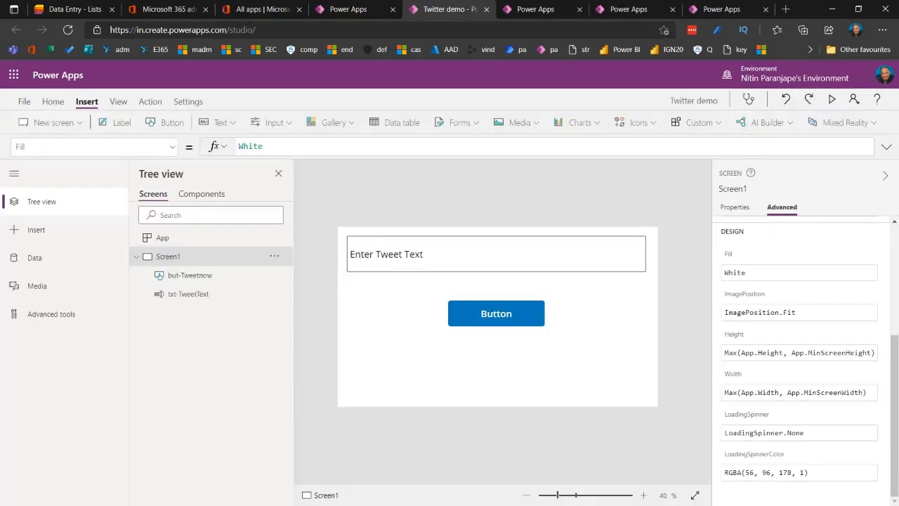
Step: Switch to the Twitter profile to check its latest tweet, and return to Power Apps
{"action": "key", "text": "alt+Tab"}
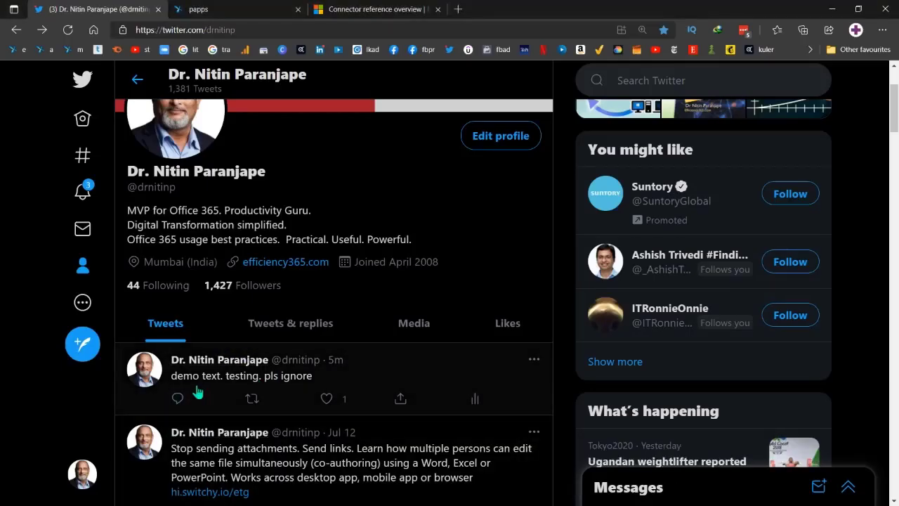
{"action": "key", "text": "alt+Tab"}
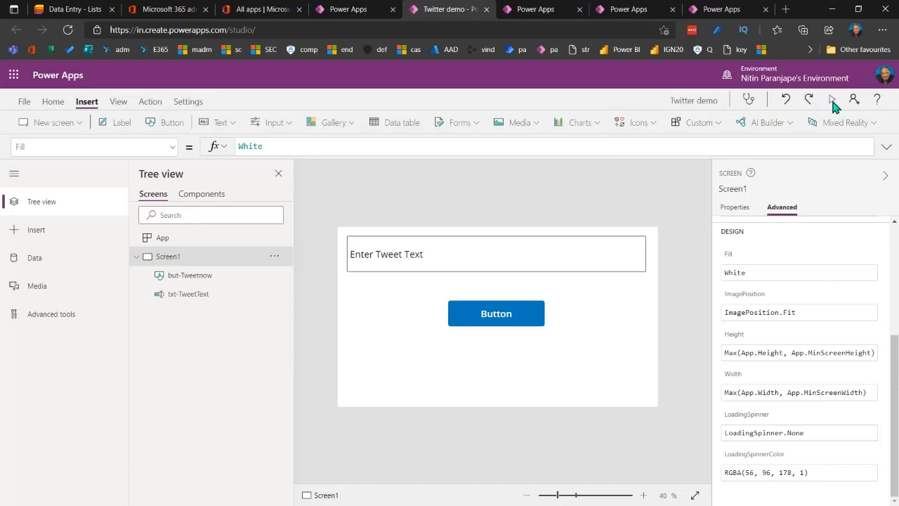
Step: Preview the app, tweet "Real text using Power Apps. Testing. Please ignore." with its button, and switch to Twitter to refresh the profile
{"action": "left_click", "coordinate": [832, 99]}
{"action": "left_click", "coordinate": [302, 126]}
{"action": "key", "text": "ctrl+a"}
{"action": "key", "text": "BackSpace"}
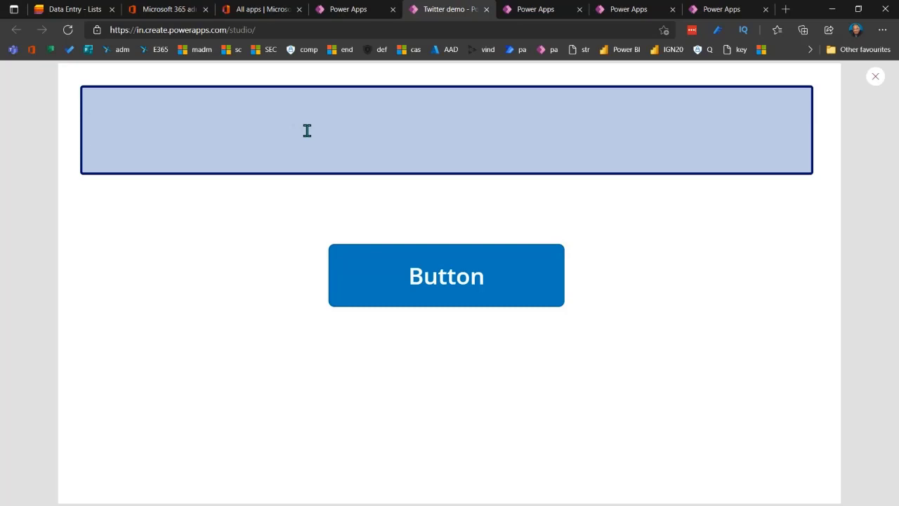
{"action": "type", "text": "Real text using Power Apps. Testing. Please "}
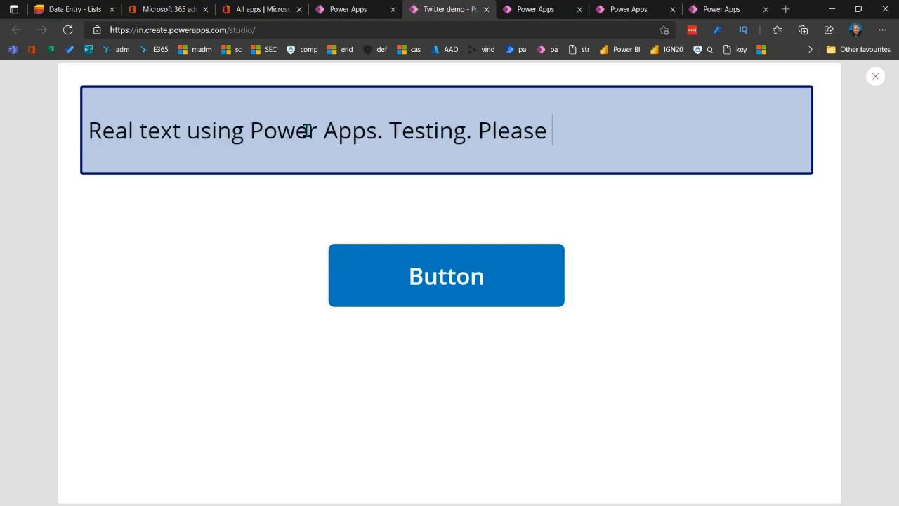
{"action": "type", "text": "ignore."}
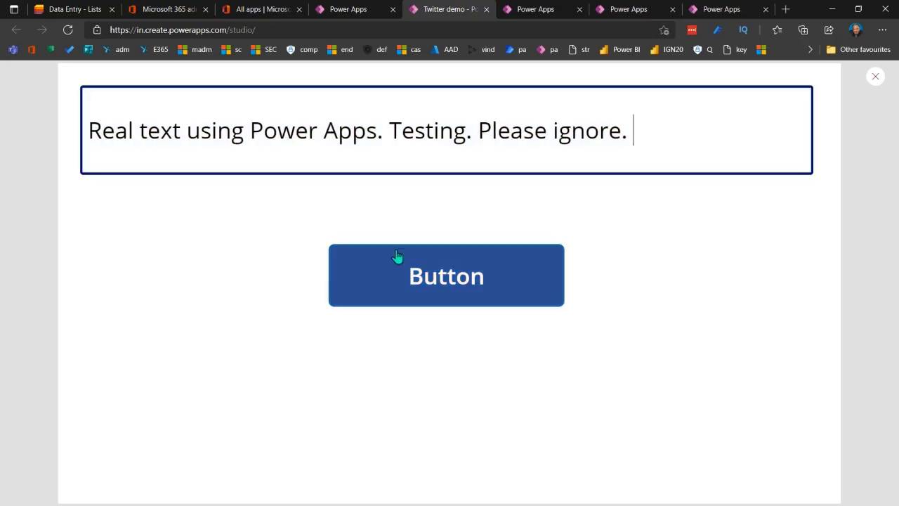
{"action": "left_click", "coordinate": [448, 294]}
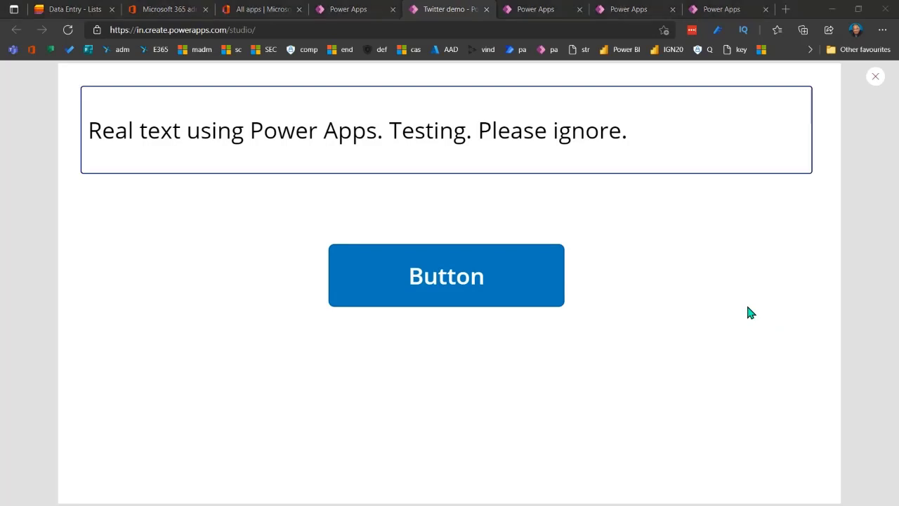
{"action": "key", "text": "alt+Tab"}
{"action": "left_click", "coordinate": [68, 31]}
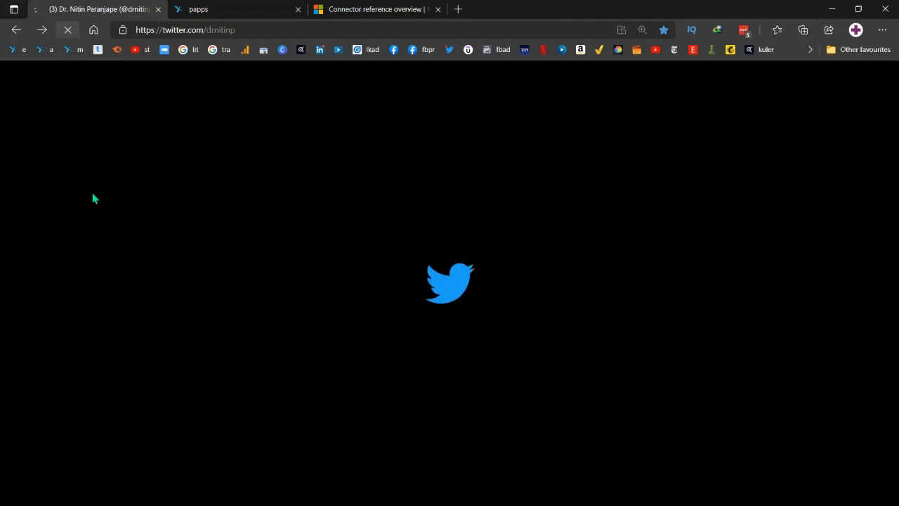
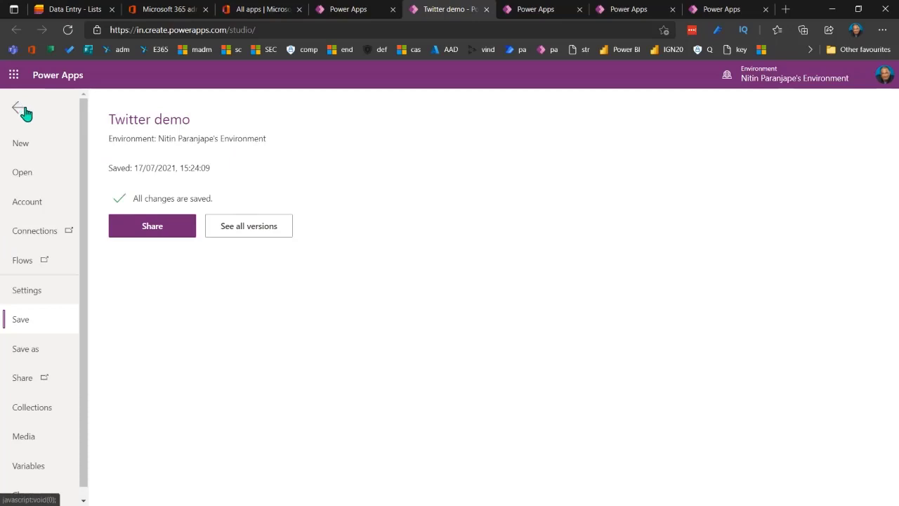
Step: Open sharing for the Twitter demo app and add the assistant account and a second colleague as new users
{"action": "left_click", "coordinate": [55, 393]}
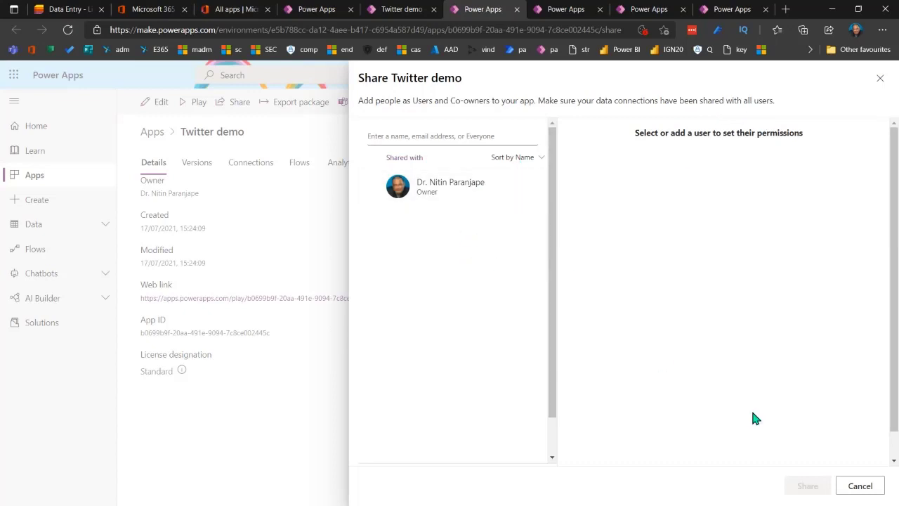
{"action": "left_click", "coordinate": [398, 136]}
{"action": "type", "text": "asst"}
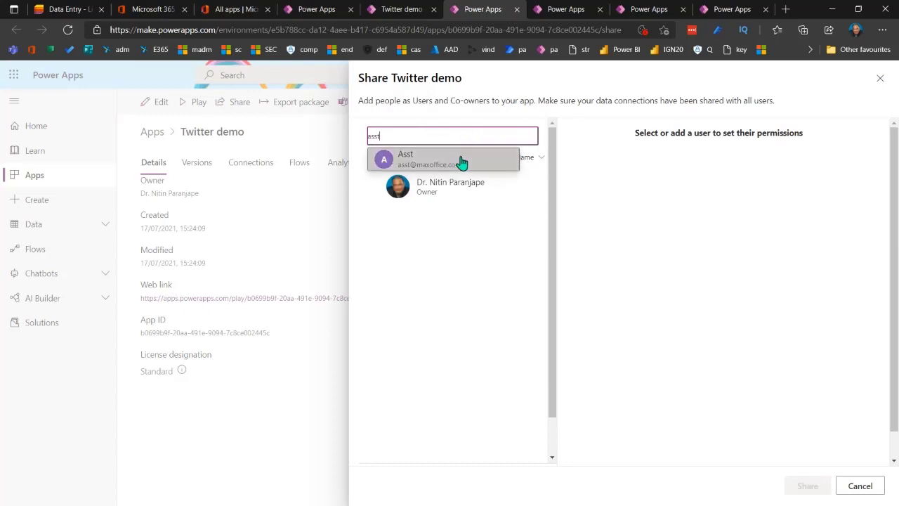
{"action": "left_click", "coordinate": [459, 162]}
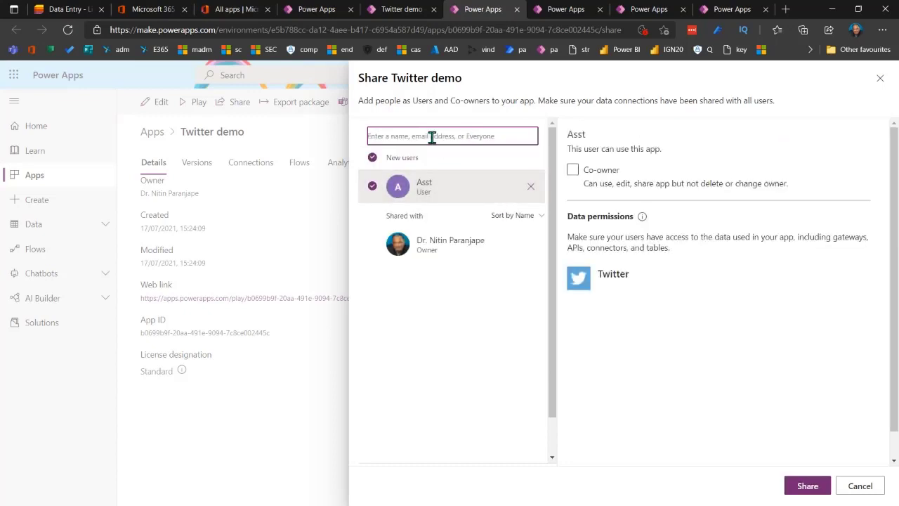
{"action": "type", "text": "e"}
{"action": "key", "text": "BackSpace"}
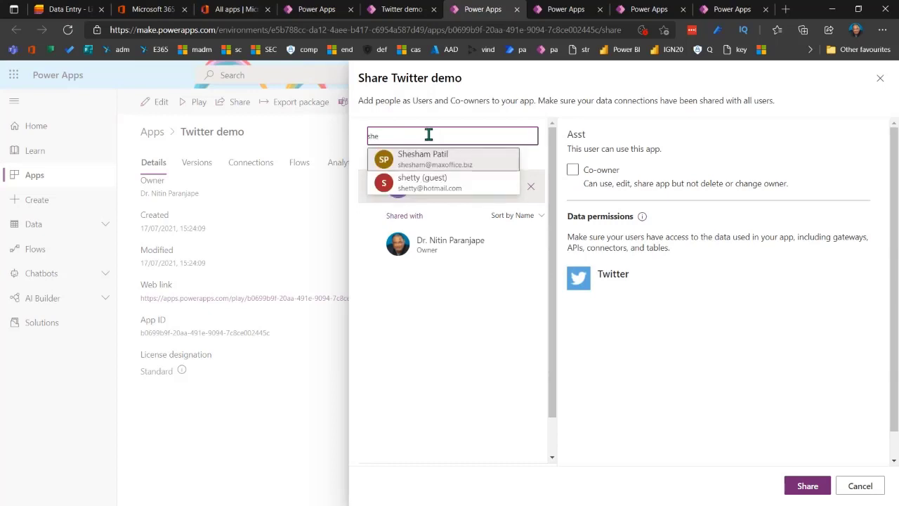
{"action": "left_click", "coordinate": [449, 161]}
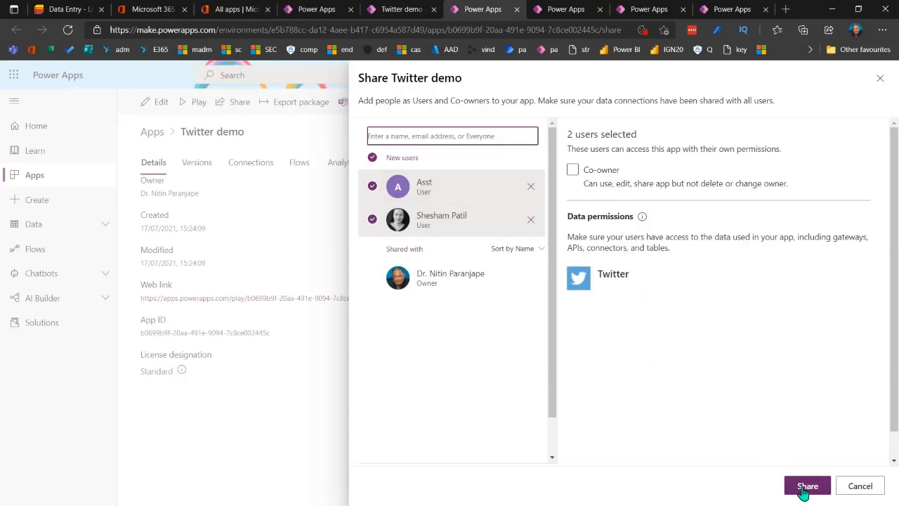
Step: Share the app with the two selected users without co-owner rights, and close the sharing pane
{"action": "left_click", "coordinate": [572, 170]}
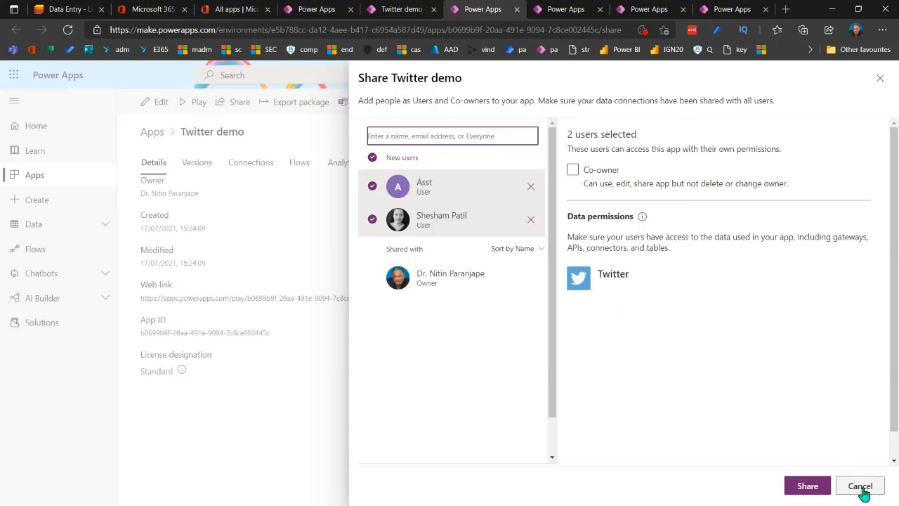
{"action": "left_click", "coordinate": [809, 485]}
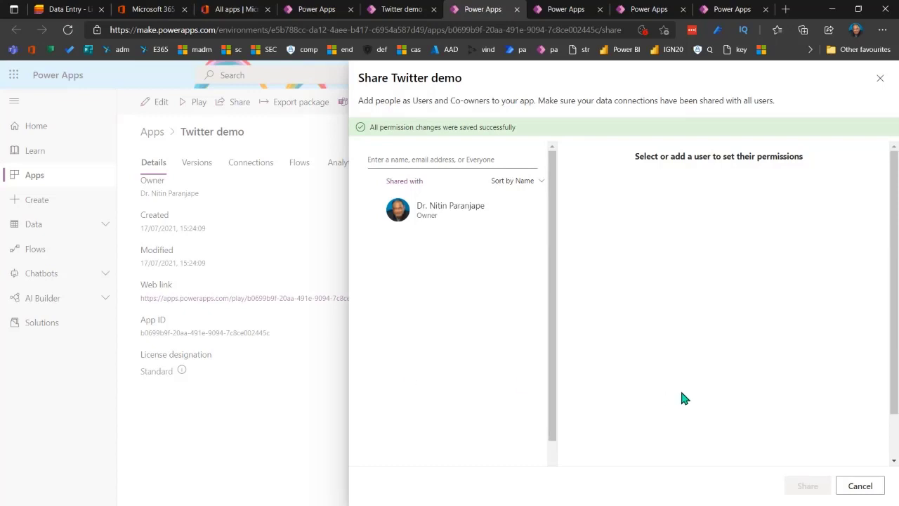
{"action": "left_click", "coordinate": [880, 78]}
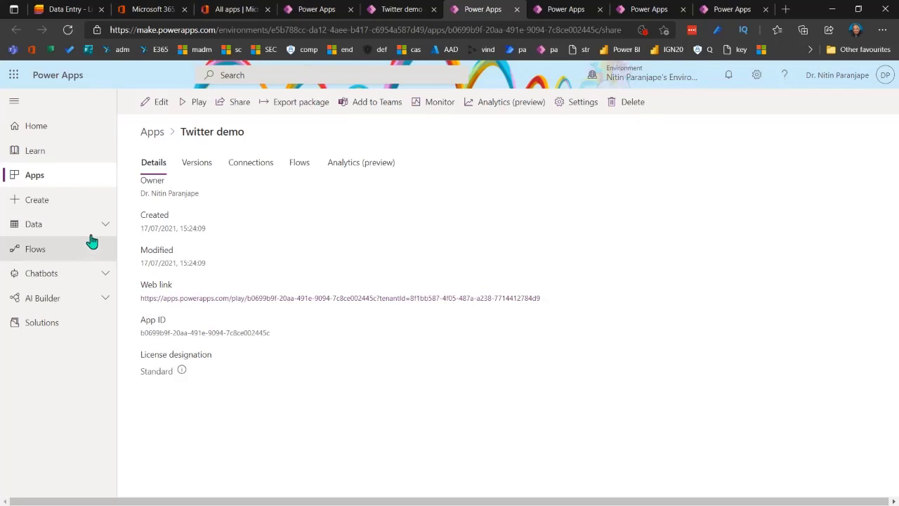
{"action": "left_click", "coordinate": [157, 105]}
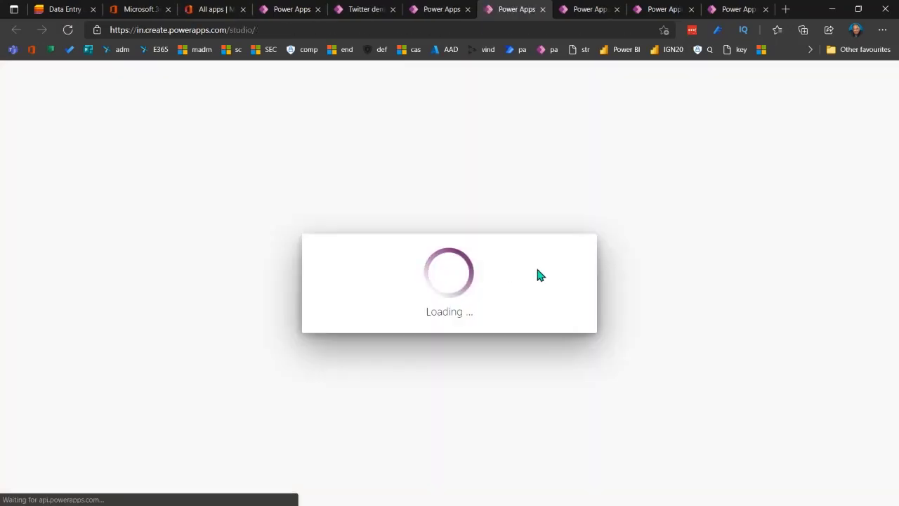
{"action": "left_click", "coordinate": [548, 328]}
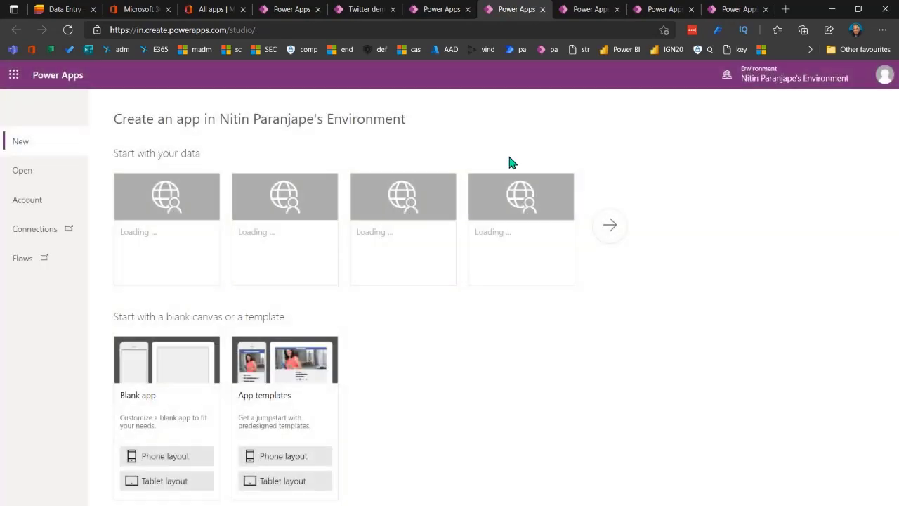
{"action": "left_click", "coordinate": [451, 15]}
{"action": "left_click", "coordinate": [528, 319]}
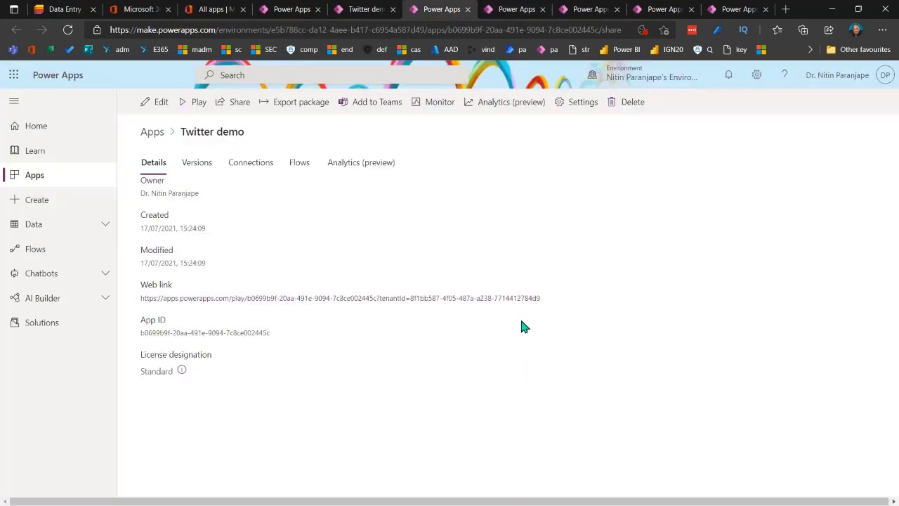
Step: Reopen the Twitter demo app for editing, overriding the session that has it locked
{"action": "left_click", "coordinate": [159, 107]}
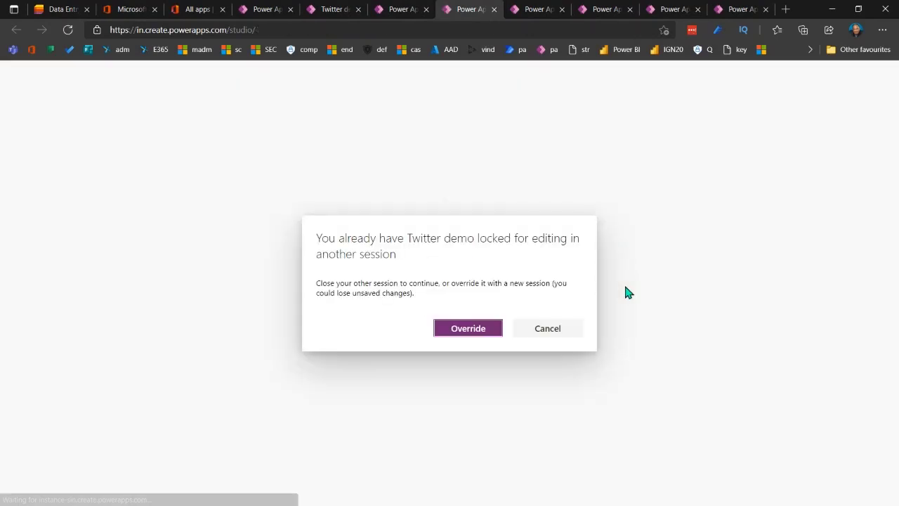
{"action": "left_click", "coordinate": [448, 330]}
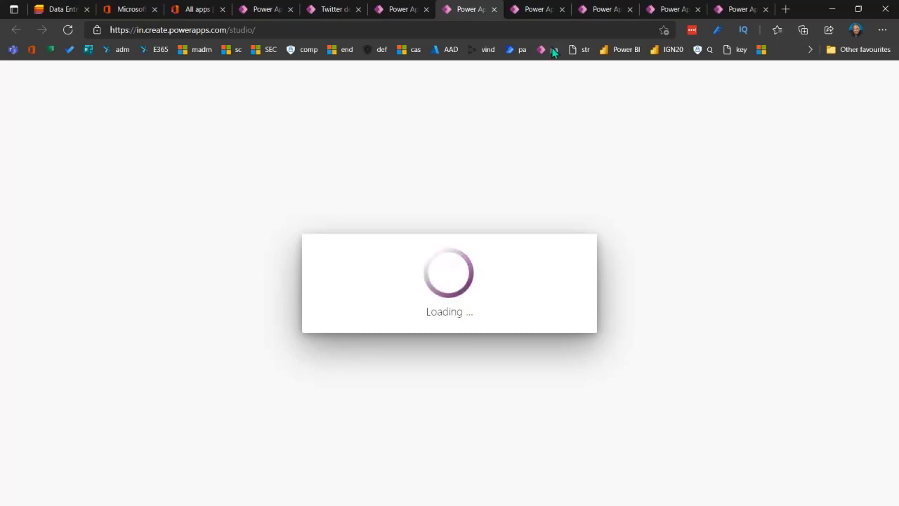
{"action": "left_click", "coordinate": [548, 344]}
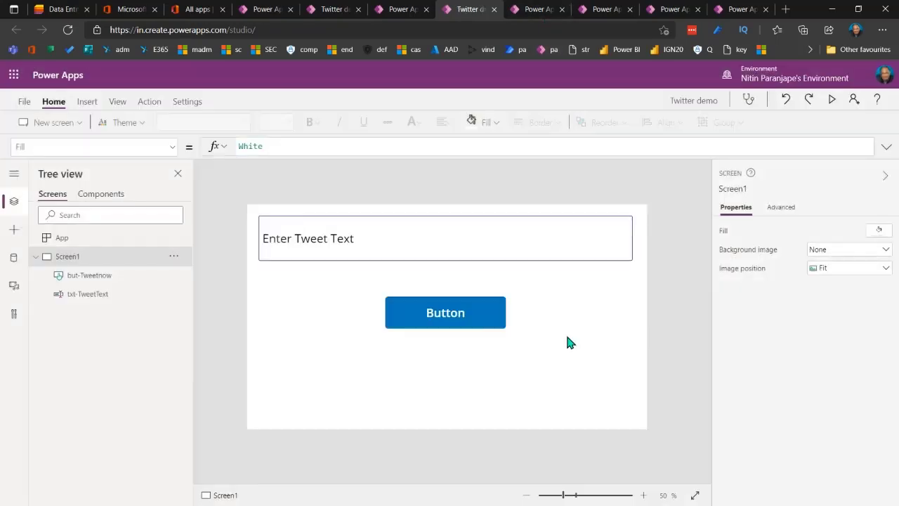
Step: Move the tweet button down the screen to about Y 526 and give it a dark red fill
{"action": "left_click_drag", "start_coordinate": [467, 327], "coordinate": [471, 380]}
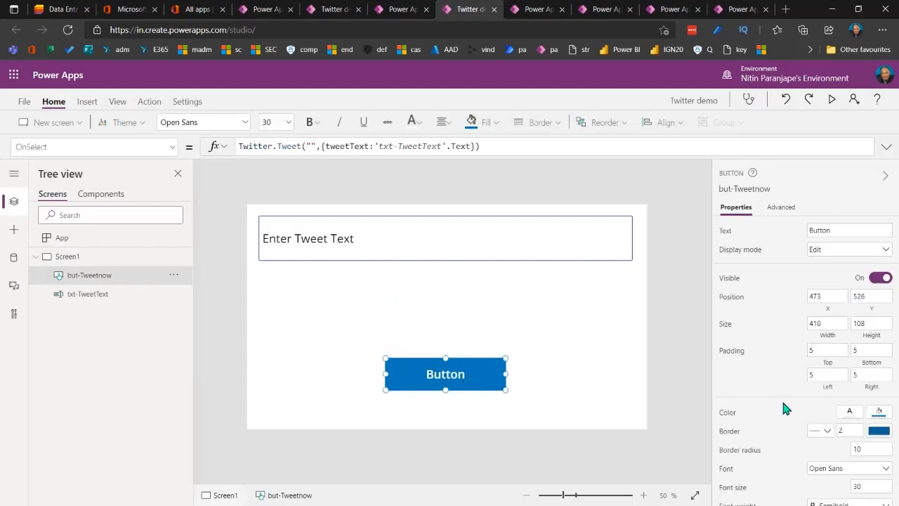
{"action": "left_click", "coordinate": [878, 412]}
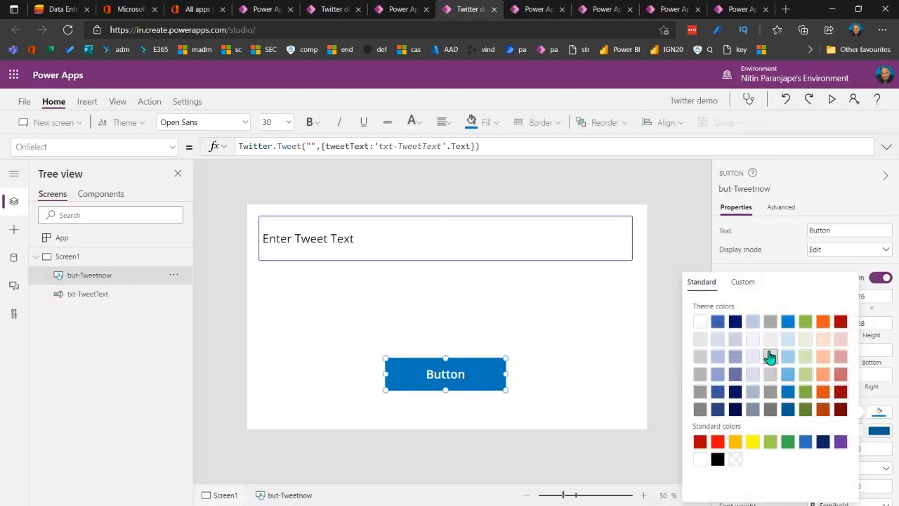
{"action": "left_click", "coordinate": [841, 321]}
{"action": "left_click", "coordinate": [540, 327]}
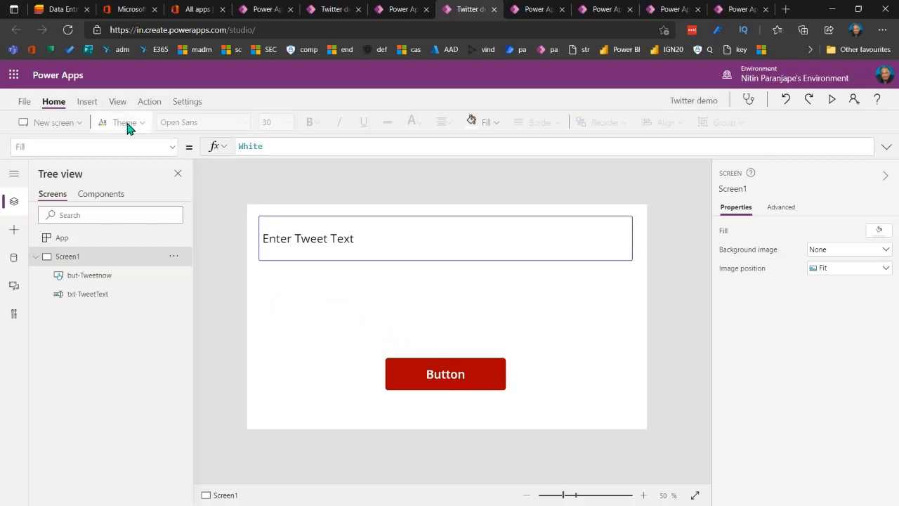
Step: Insert a label on Screen1 and move the tweet text input down to sit below it
{"action": "left_click", "coordinate": [85, 101]}
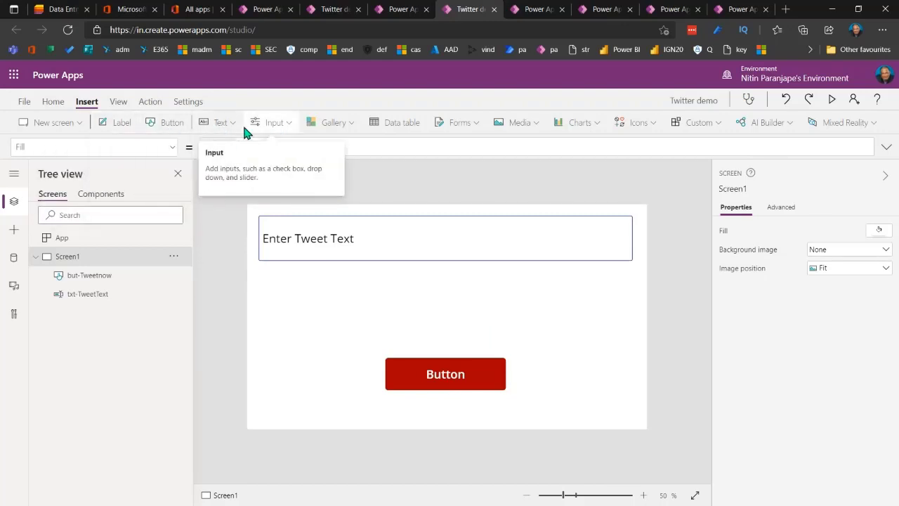
{"action": "left_click", "coordinate": [122, 123]}
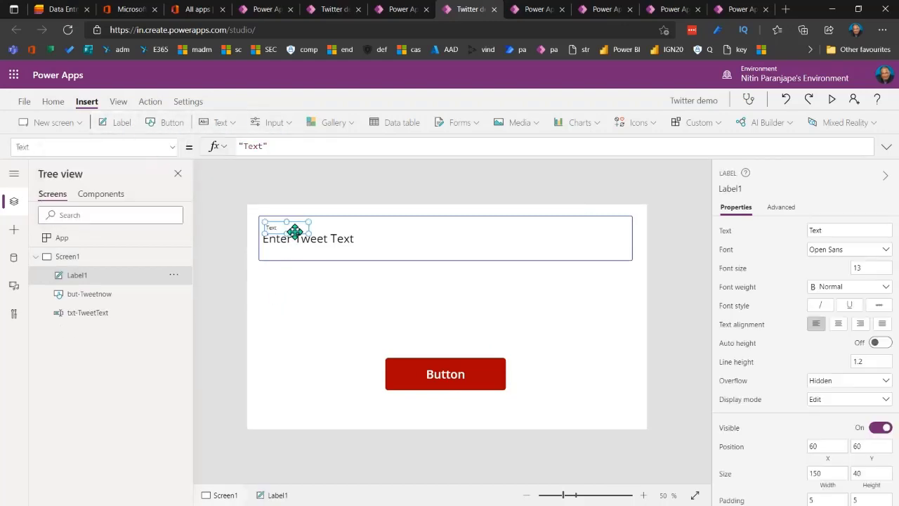
{"action": "left_click", "coordinate": [325, 262]}
{"action": "left_click_drag", "start_coordinate": [337, 263], "coordinate": [337, 293]}
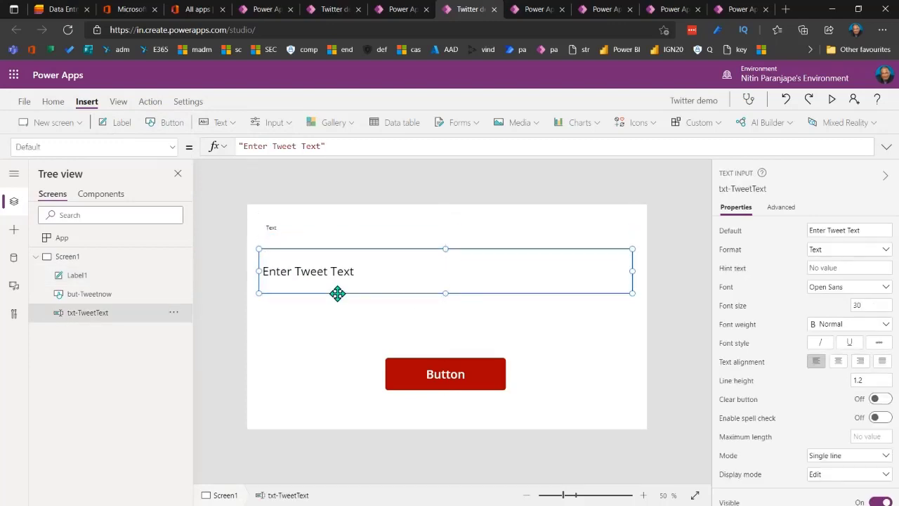
Step: Enlarge the new label to about 316 by 92, align it with the text input's left edge, and set its font size to 30
{"action": "left_click", "coordinate": [273, 231]}
{"action": "left_click_drag", "start_coordinate": [309, 236], "coordinate": [351, 244]}
{"action": "left_click_drag", "start_coordinate": [300, 223], "coordinate": [294, 222]}
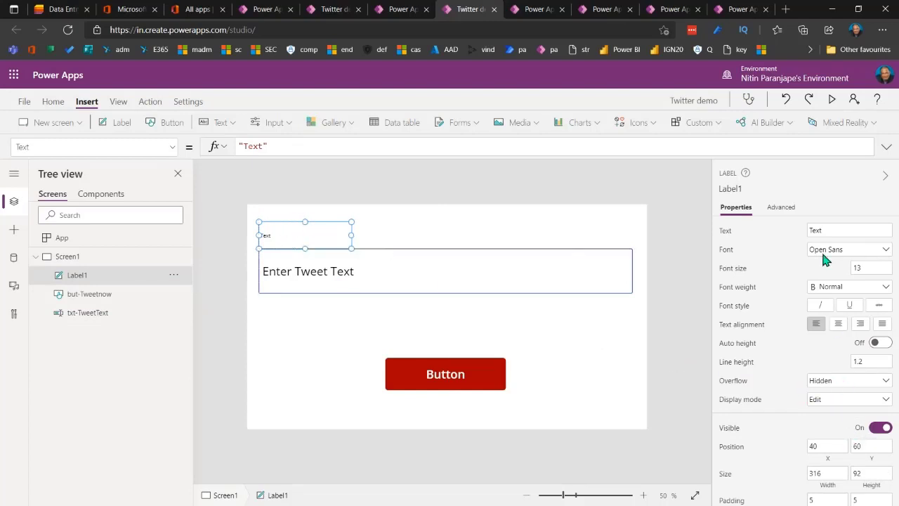
{"action": "left_click", "coordinate": [860, 267]}
{"action": "type", "text": "30"}
{"action": "key", "text": "Tab"}
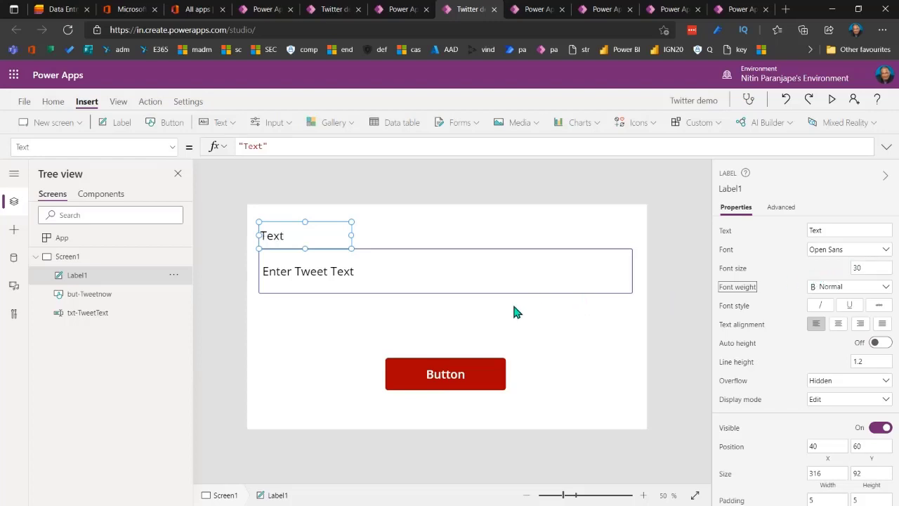
{"action": "left_click", "coordinate": [360, 318]}
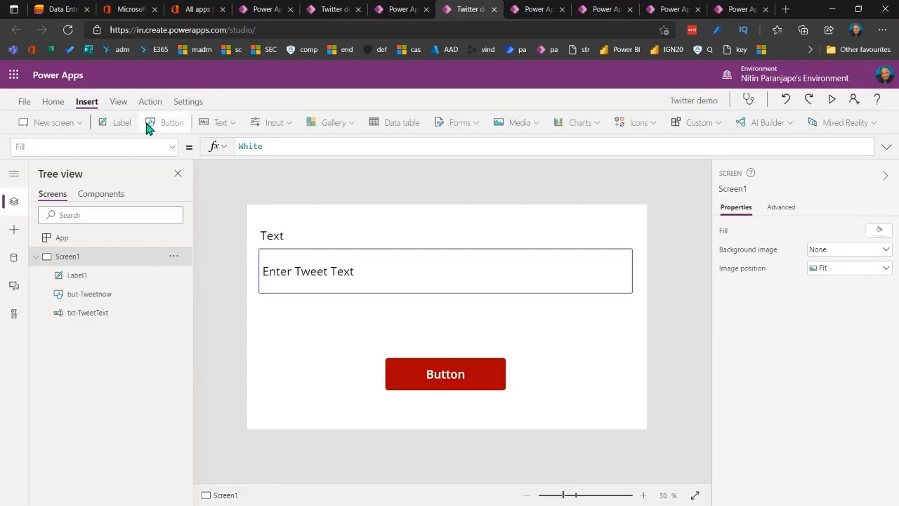
{"action": "left_click", "coordinate": [226, 127]}
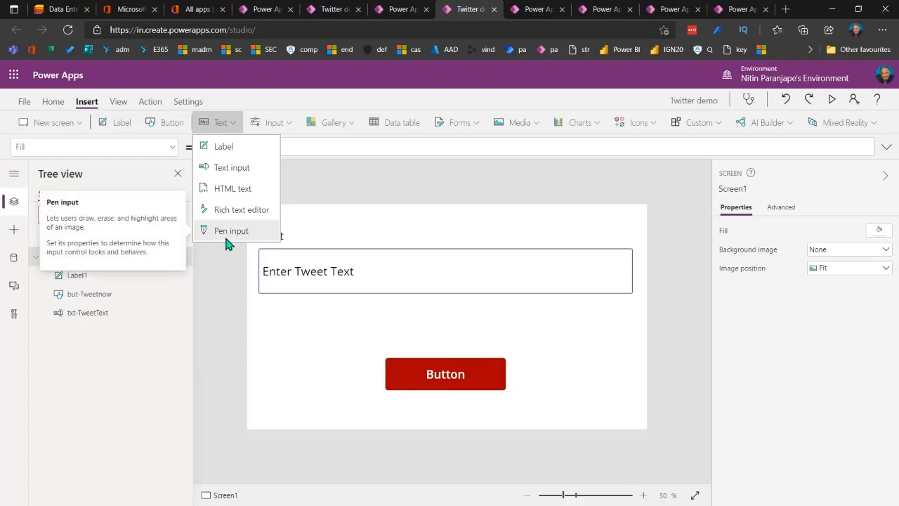
{"action": "left_click", "coordinate": [314, 362]}
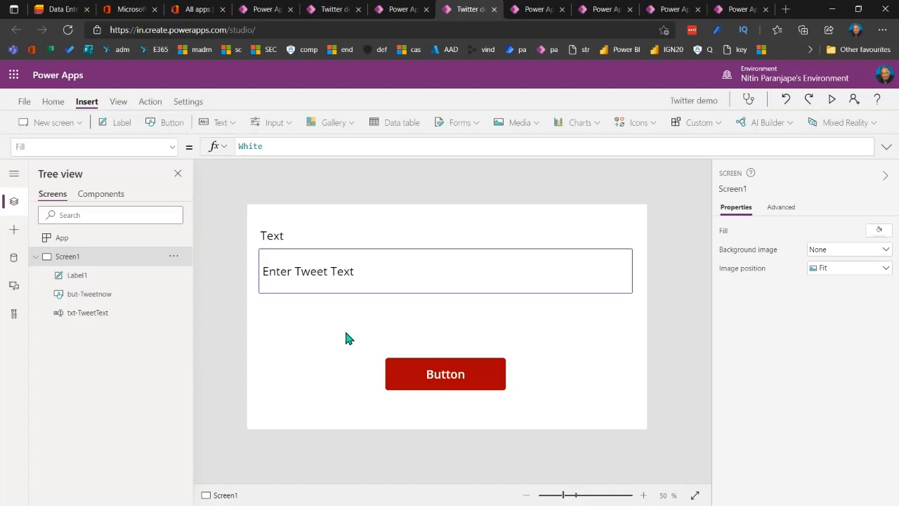
{"action": "left_click", "coordinate": [336, 123]}
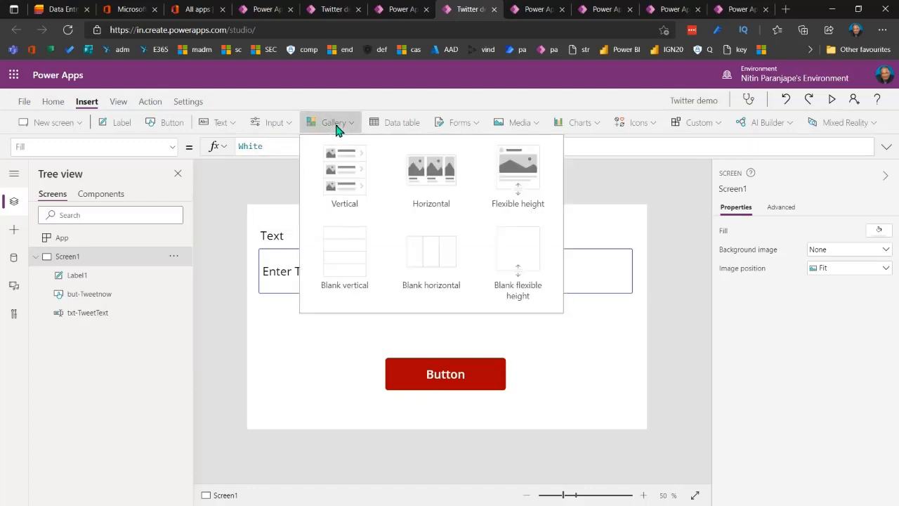
{"action": "left_click", "coordinate": [317, 327]}
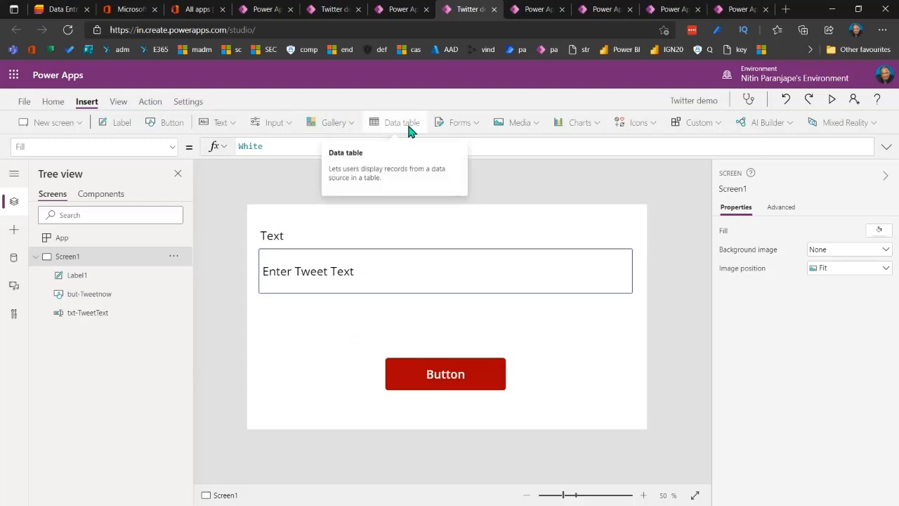
{"action": "left_click", "coordinate": [352, 126]}
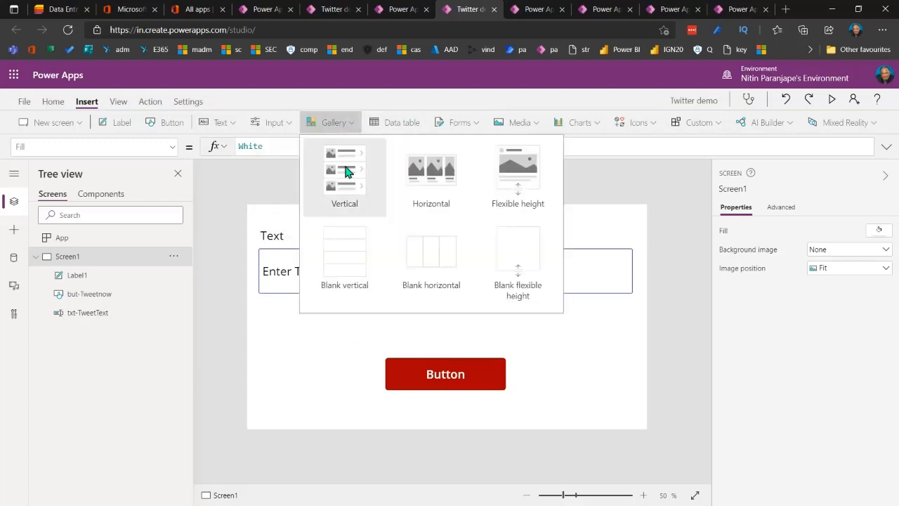
{"action": "left_click", "coordinate": [331, 376]}
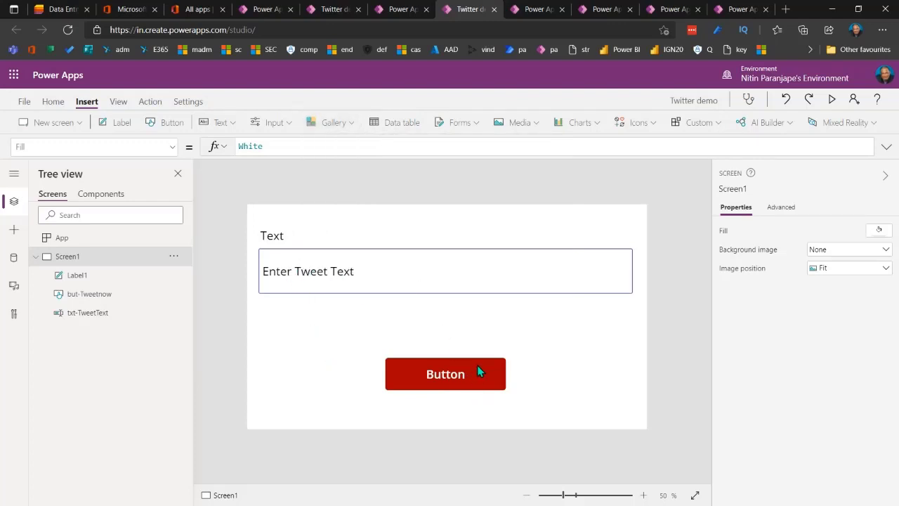
Step: Save the Twitter demo app
{"action": "key", "text": "ctrl+s"}
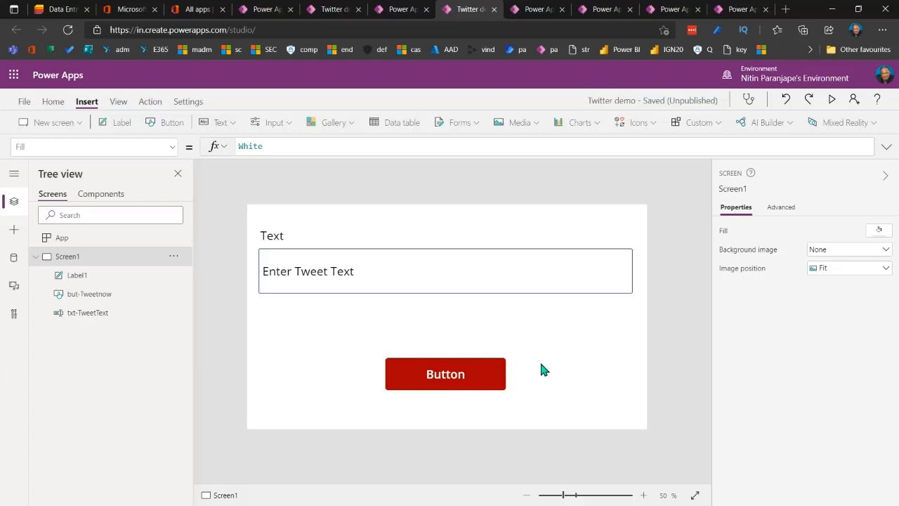
{"action": "left_click", "coordinate": [336, 126]}
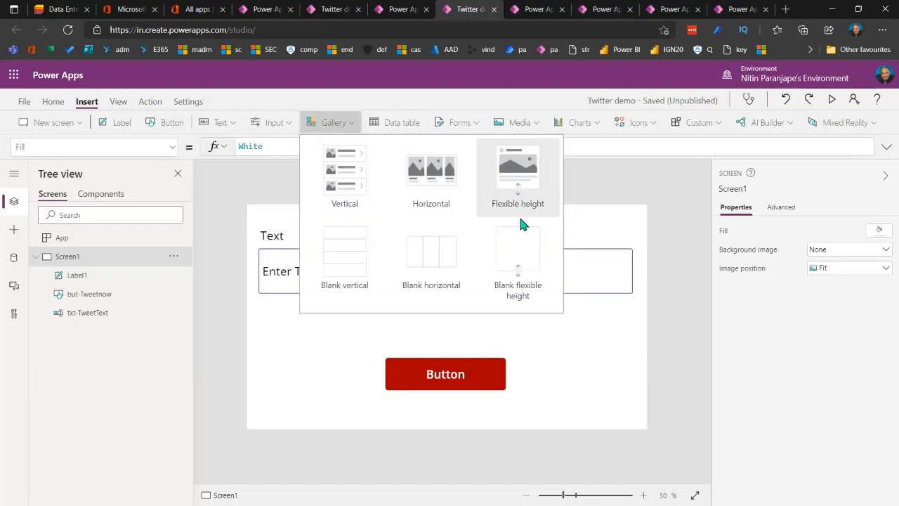
{"action": "left_click", "coordinate": [397, 124]}
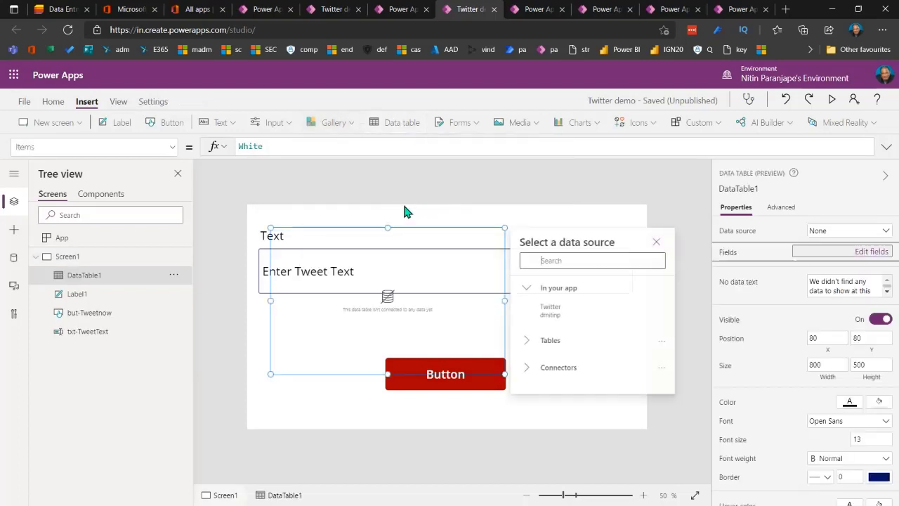
{"action": "left_click", "coordinate": [474, 233]}
{"action": "key", "text": "Delete"}
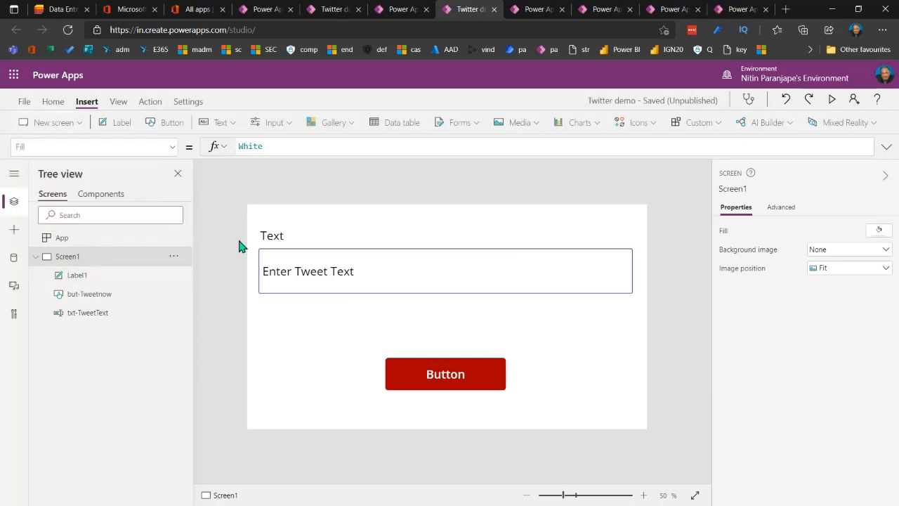
Step: Look through the available new screen templates, from the blank and email screens to the split-screen and print layouts
{"action": "left_click", "coordinate": [66, 125]}
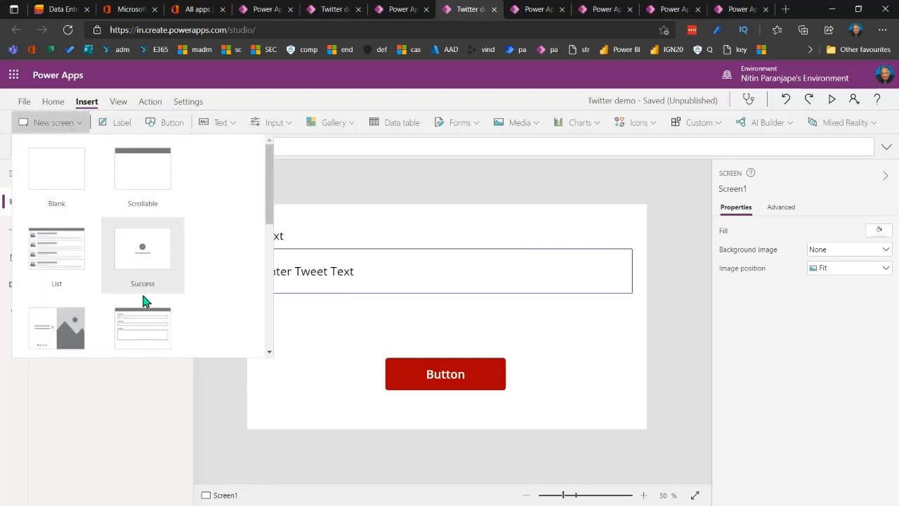
{"action": "scroll", "coordinate": [144, 302], "scroll_direction": "down", "scroll_amount": 3}
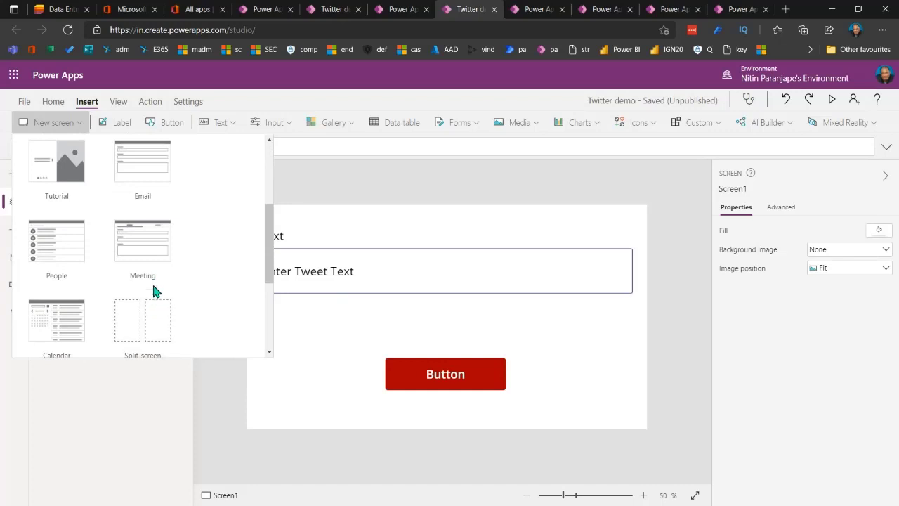
{"action": "scroll", "coordinate": [156, 289], "scroll_direction": "up", "scroll_amount": 3}
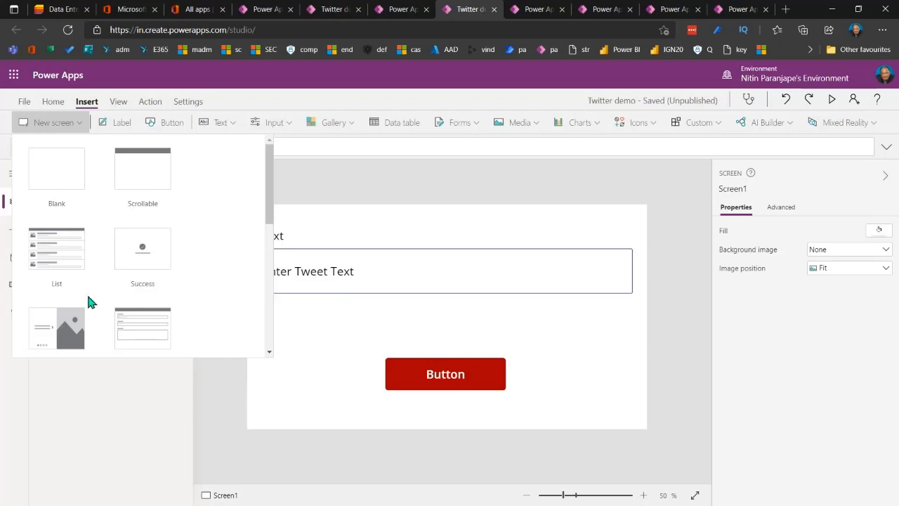
{"action": "scroll", "coordinate": [84, 302], "scroll_direction": "down", "scroll_amount": 1}
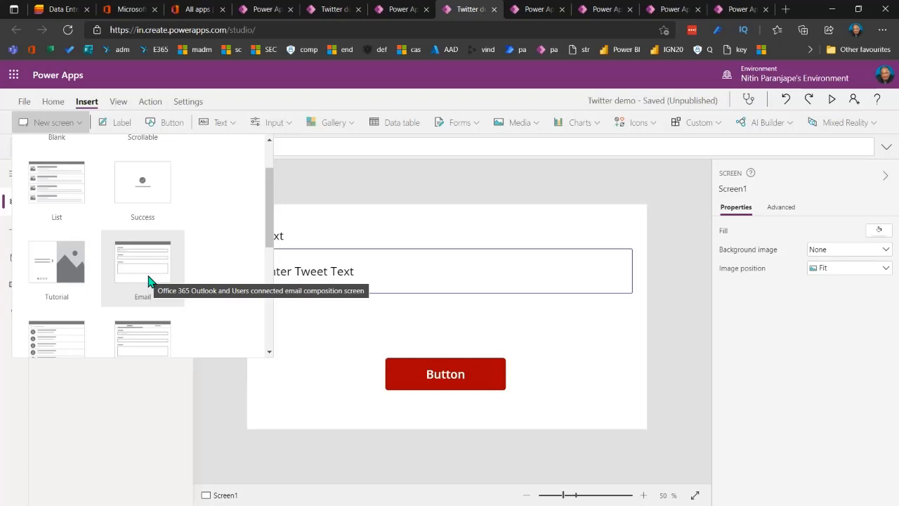
{"action": "scroll", "coordinate": [149, 281], "scroll_direction": "down", "scroll_amount": 2}
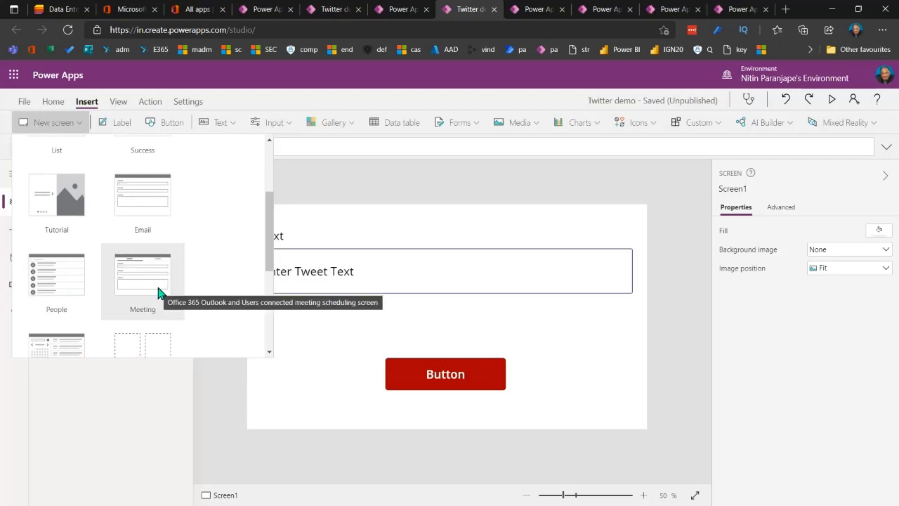
{"action": "scroll", "coordinate": [159, 292], "scroll_direction": "down", "scroll_amount": 1}
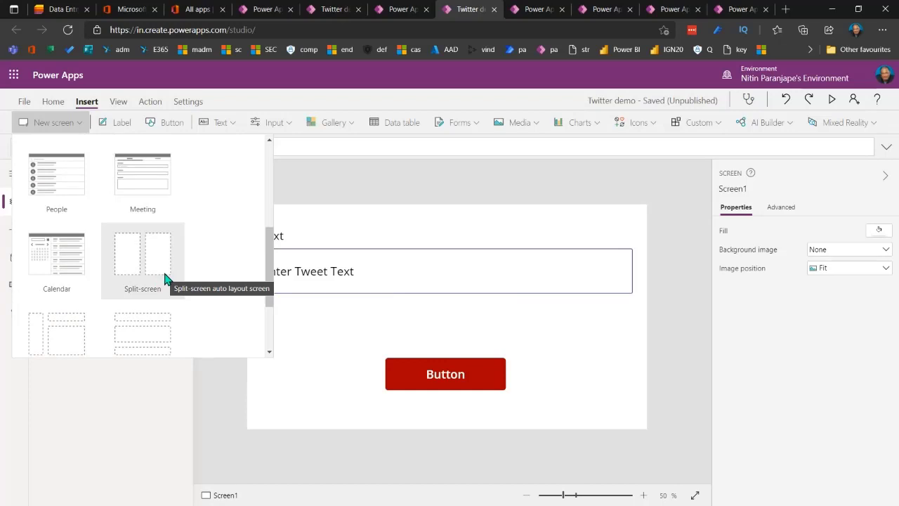
{"action": "scroll", "coordinate": [164, 278], "scroll_direction": "down", "scroll_amount": 1}
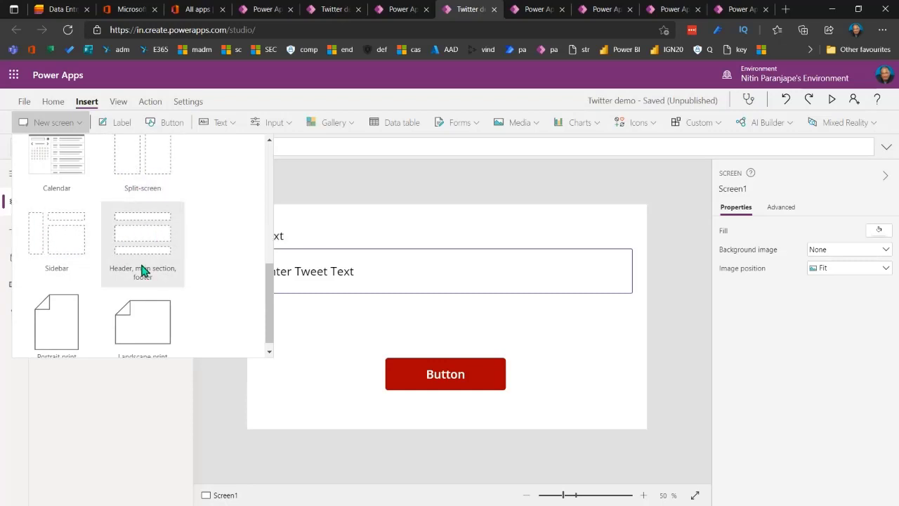
{"action": "scroll", "coordinate": [151, 272], "scroll_direction": "down", "scroll_amount": 1}
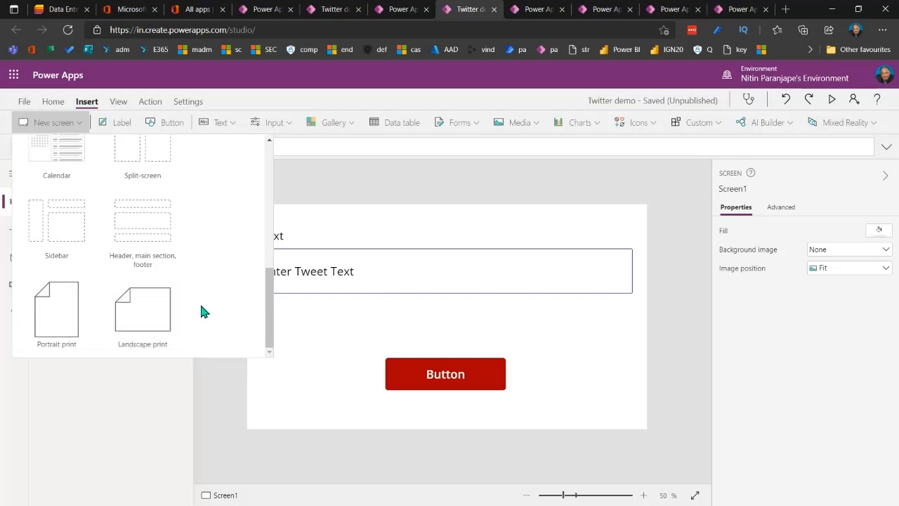
{"action": "left_click", "coordinate": [330, 315]}
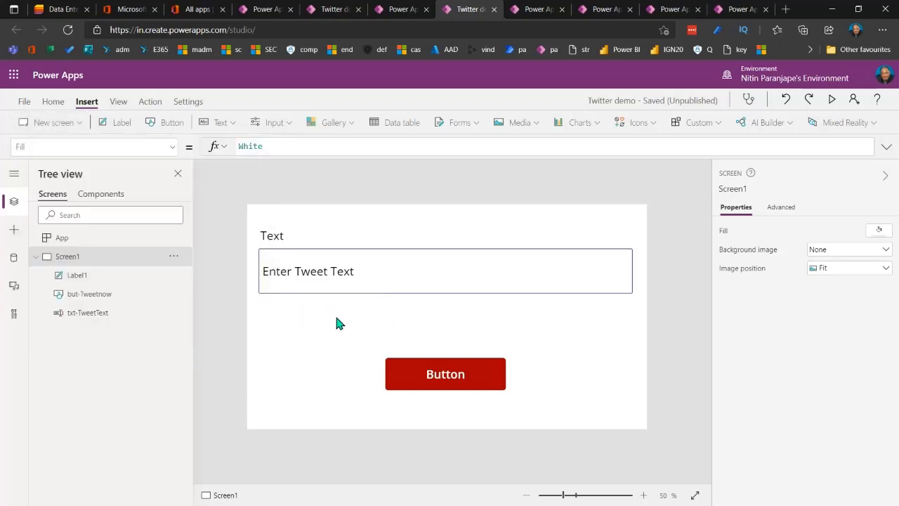
Step: Add a blank screen to the app
{"action": "left_click", "coordinate": [48, 125]}
{"action": "scroll", "coordinate": [55, 162], "scroll_direction": "up", "scroll_amount": 5}
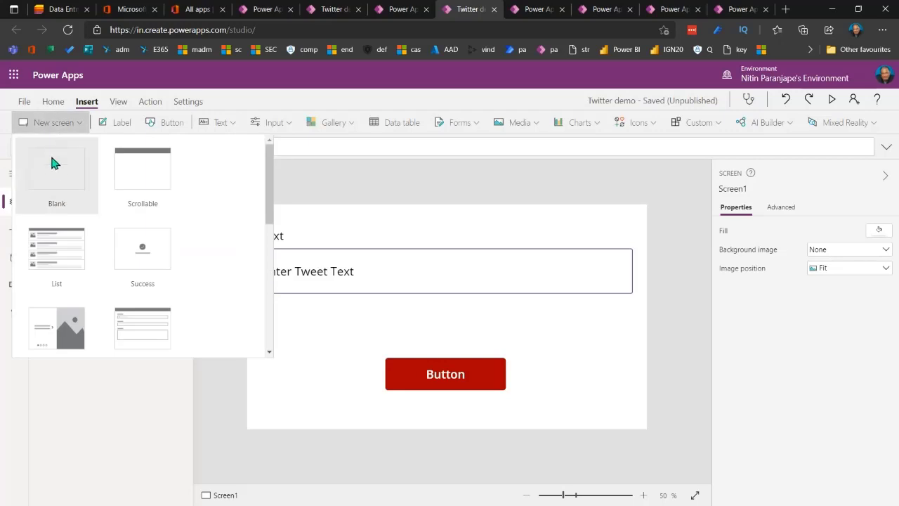
{"action": "left_click", "coordinate": [55, 165]}
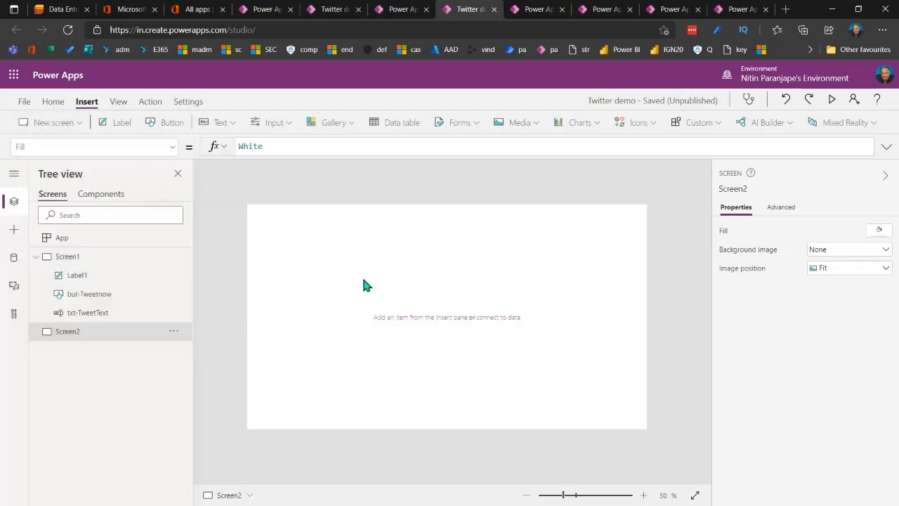
Step: Insert a data table on the blank screen with Twitter as its data source and enlarge it to about 1292 by 712
{"action": "left_click", "coordinate": [396, 124]}
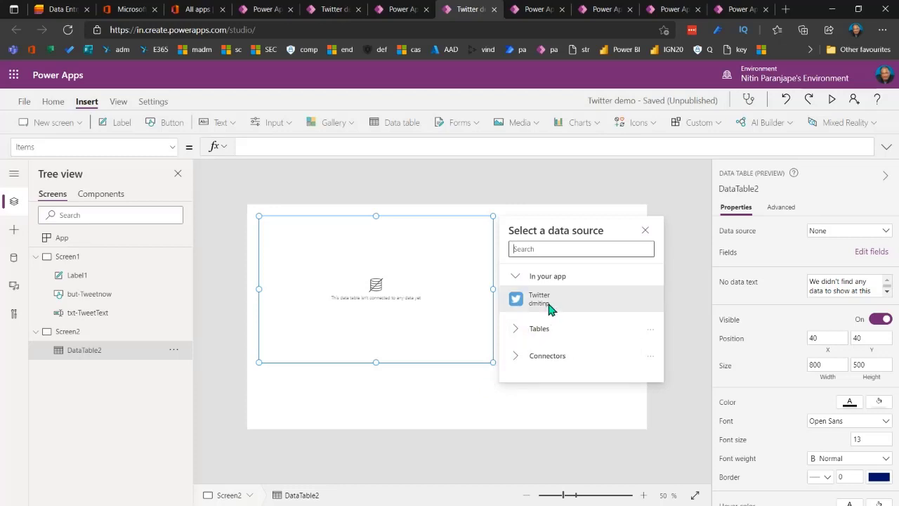
{"action": "mouse_move", "coordinate": [551, 307]}
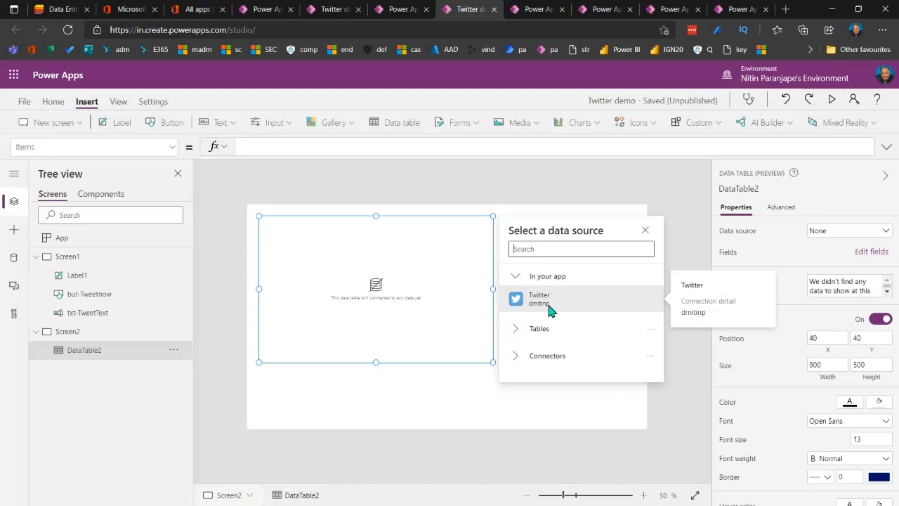
{"action": "left_click", "coordinate": [549, 307]}
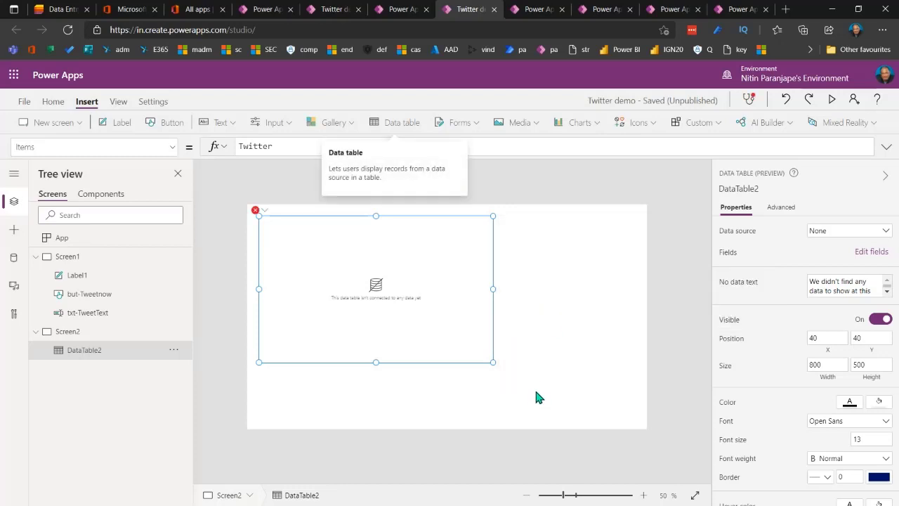
{"action": "left_click_drag", "start_coordinate": [493, 362], "coordinate": [637, 425]}
Step: Check the error flagged on the data table
{"action": "left_click", "coordinate": [256, 212]}
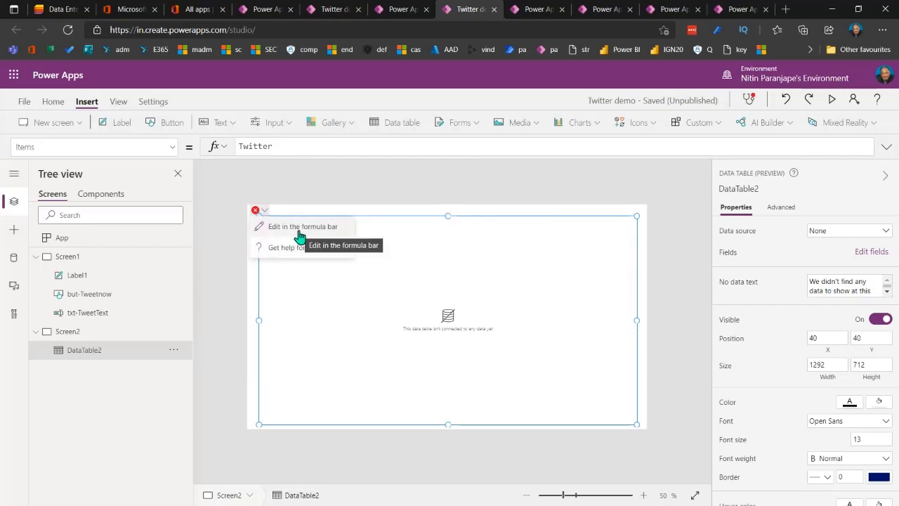
{"action": "left_click", "coordinate": [221, 262]}
{"action": "mouse_move", "coordinate": [255, 214]}
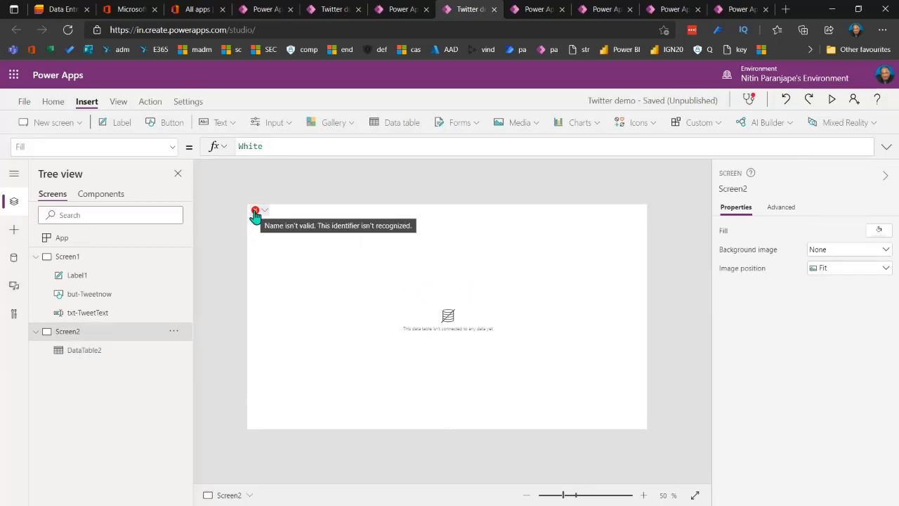
Step: Set the data table's Items formula to Twitter.HomeTimeline()
{"action": "left_click", "coordinate": [255, 213]}
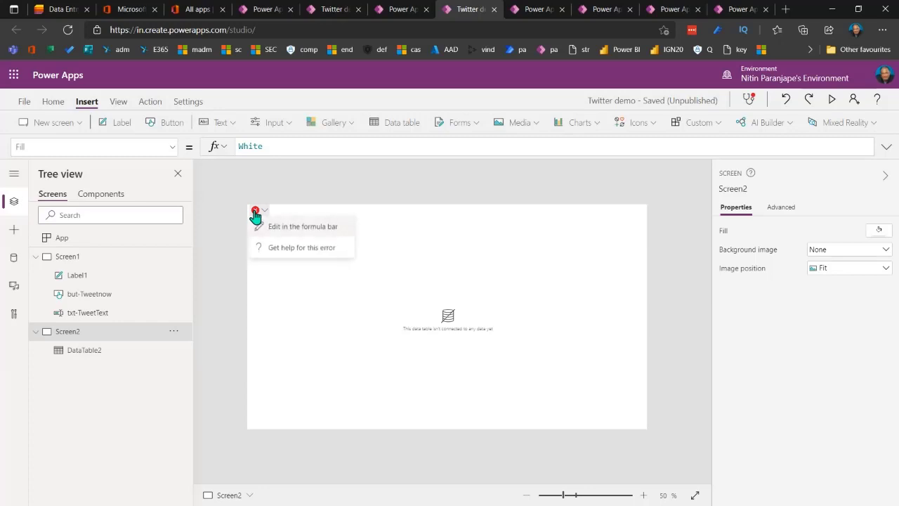
{"action": "left_click", "coordinate": [282, 228]}
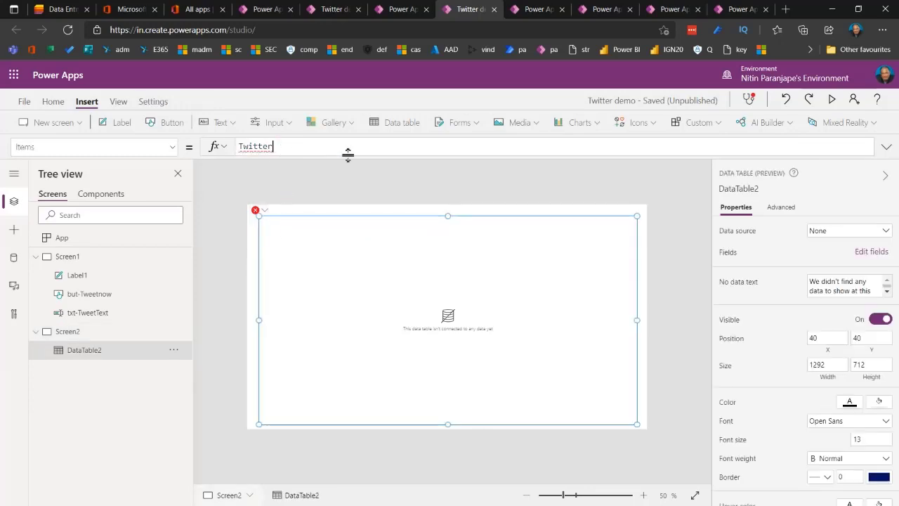
{"action": "type", "text": "."}
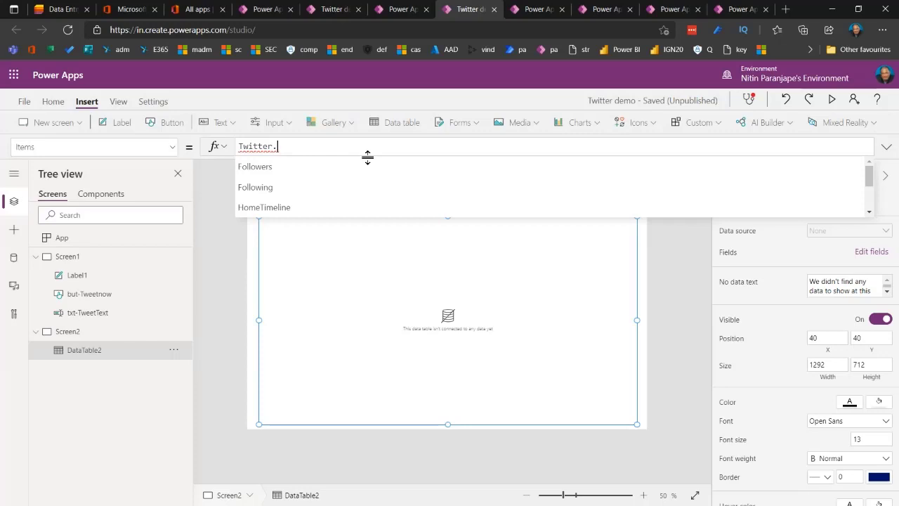
{"action": "type", "text": "Tw"}
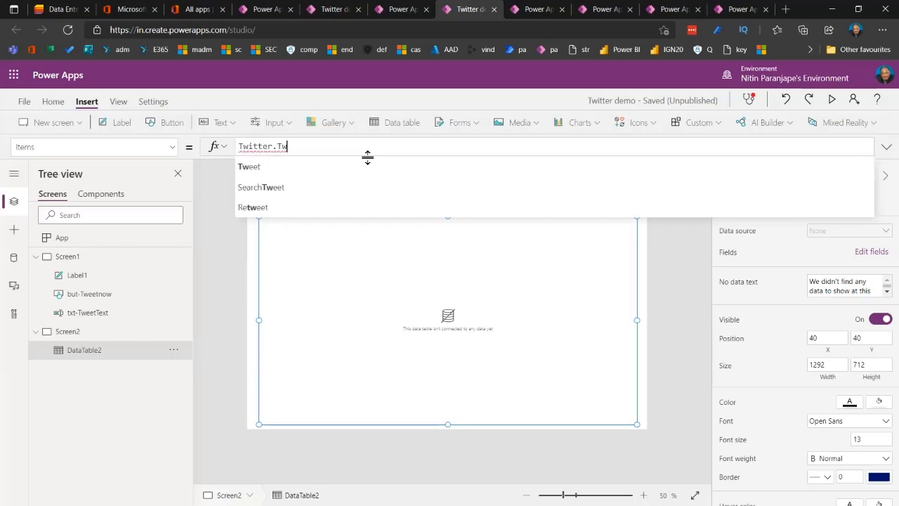
{"action": "key", "text": "BackSpace"}
{"action": "key", "text": "BackSpace"}
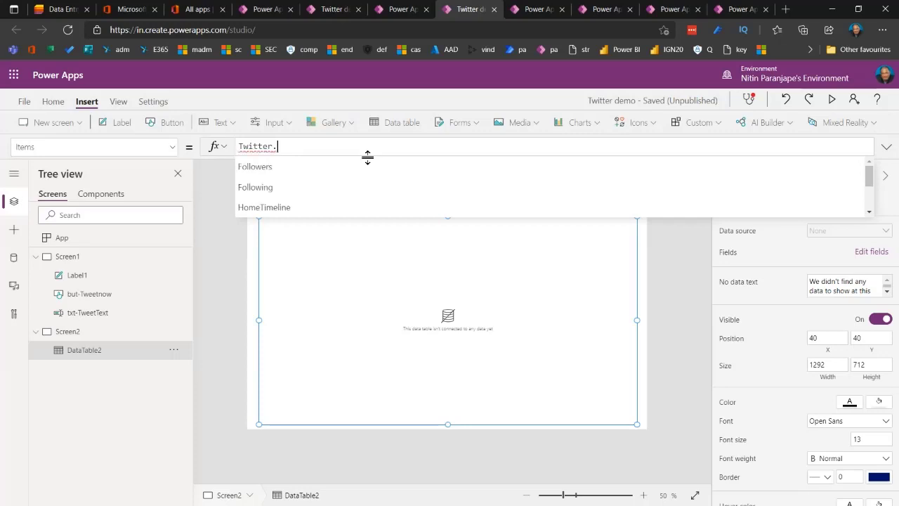
{"action": "type", "text": "Ge"}
{"action": "key", "text": "BackSpace"}
{"action": "key", "text": "BackSpace"}
{"action": "key", "text": "Down"}
{"action": "key", "text": "Down"}
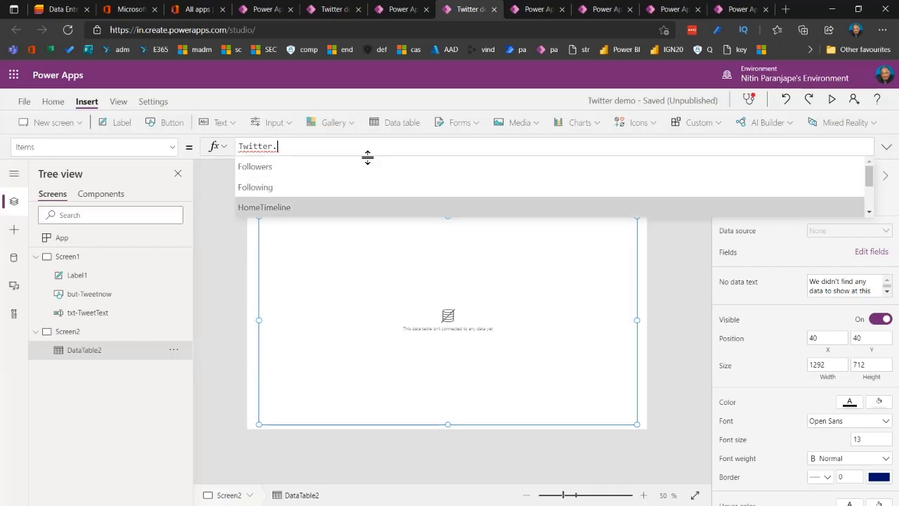
{"action": "key", "text": "Tab"}
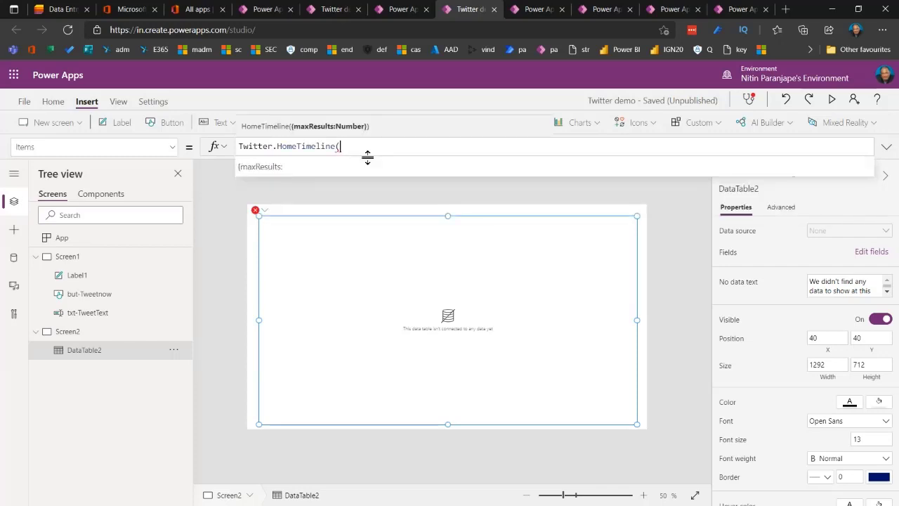
{"action": "type", "text": ")"}
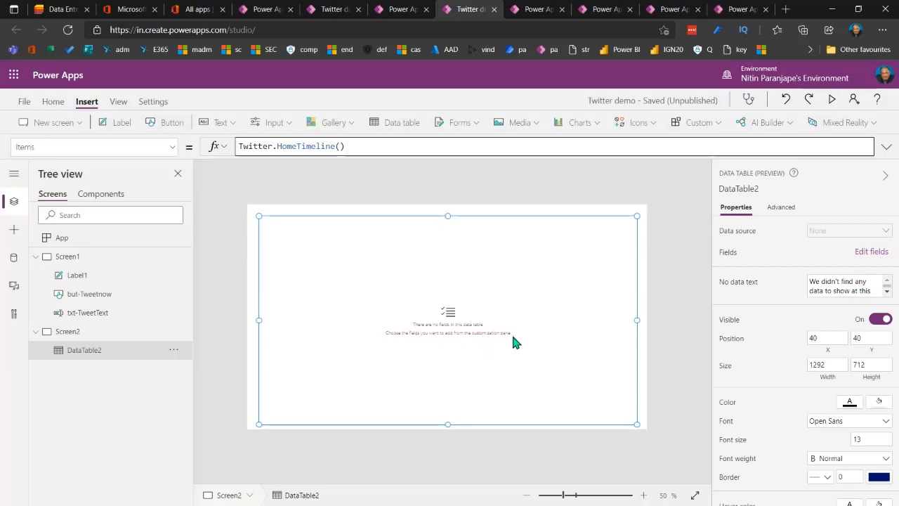
Step: Close the neighbouring Power Apps browser tab and return to the Twitter demo app
{"action": "left_click", "coordinate": [549, 16]}
{"action": "key", "text": "ctrl+w"}
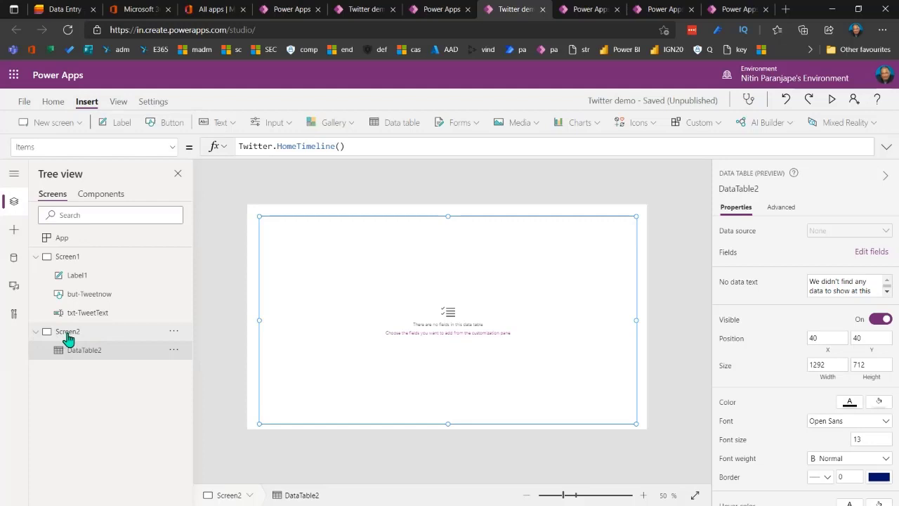
Step: Rename the data table as dt-tweetshome
{"action": "double_click", "coordinate": [90, 352]}
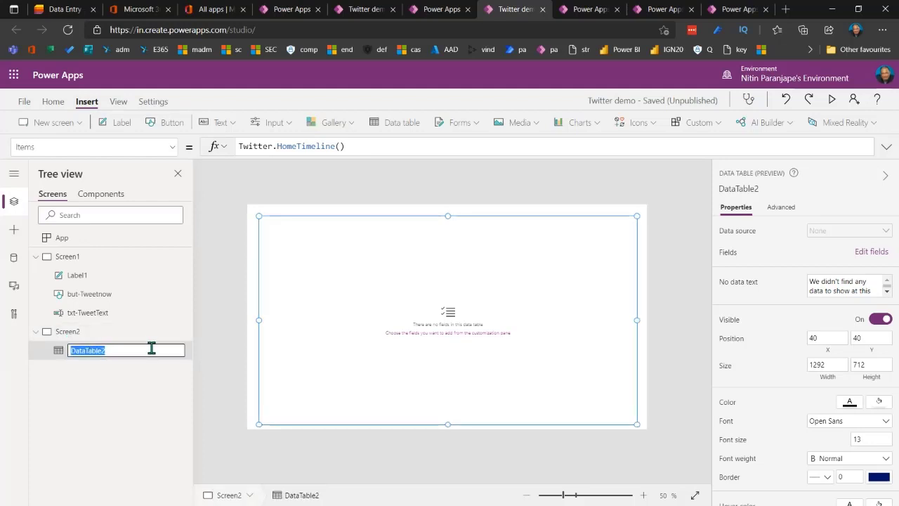
{"action": "type", "text": "dt-tweetshome"}
{"action": "key", "text": "Return"}
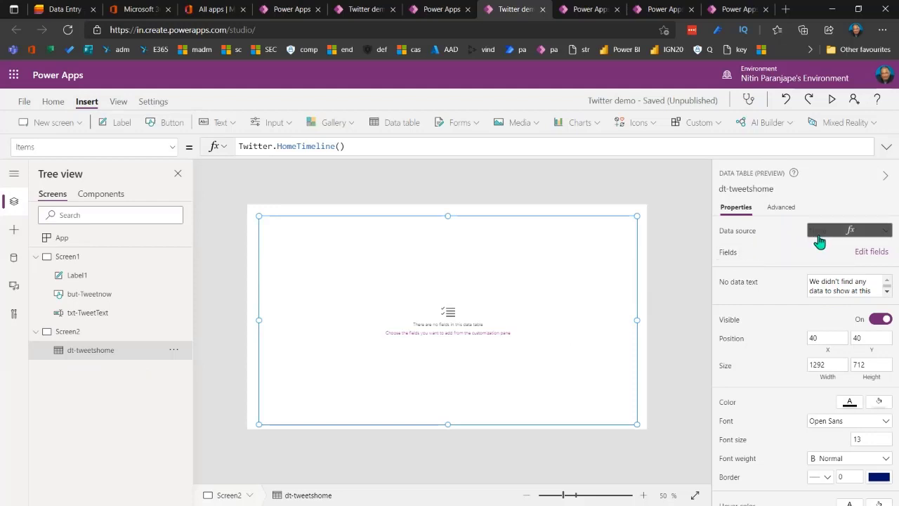
Step: Add the TweetId, TweetedBy and TweetText fields to the dt-tweetshome data table
{"action": "left_click", "coordinate": [871, 253]}
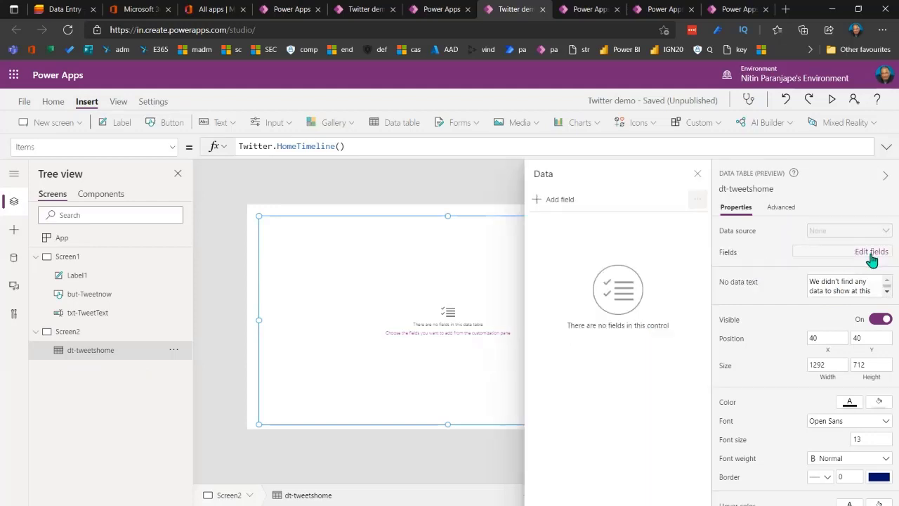
{"action": "left_click", "coordinate": [566, 199]}
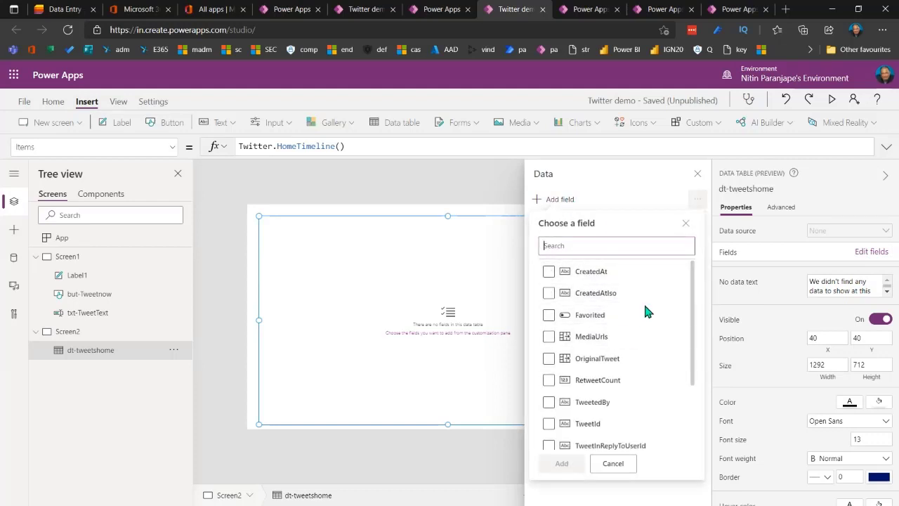
{"action": "scroll", "coordinate": [638, 334], "scroll_direction": "down", "scroll_amount": 2}
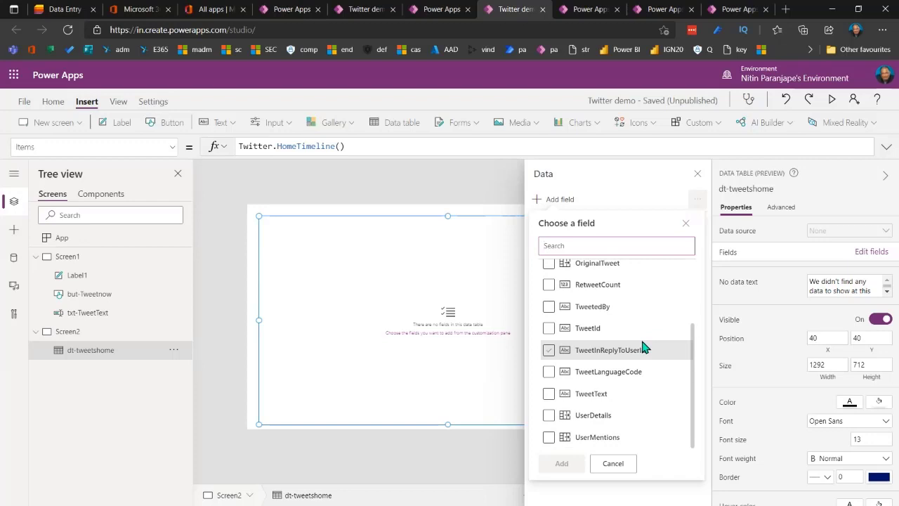
{"action": "left_click", "coordinate": [551, 333]}
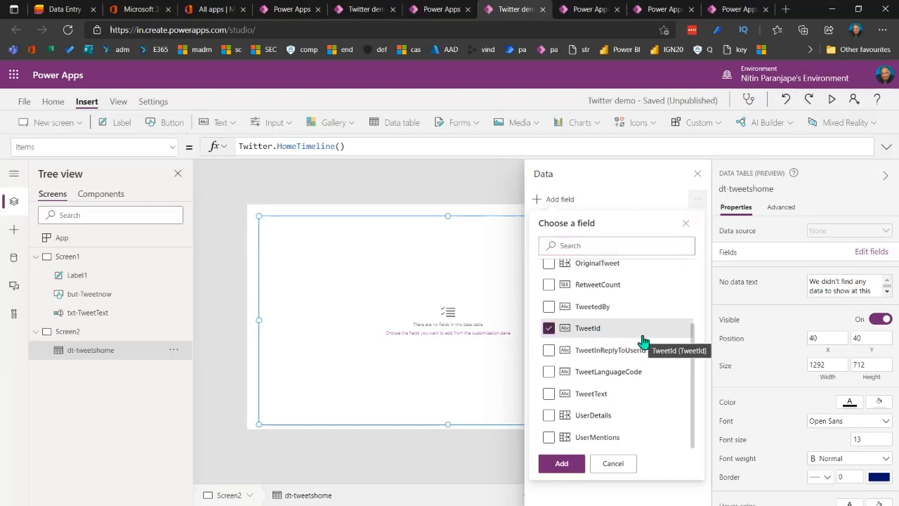
{"action": "left_click", "coordinate": [549, 307]}
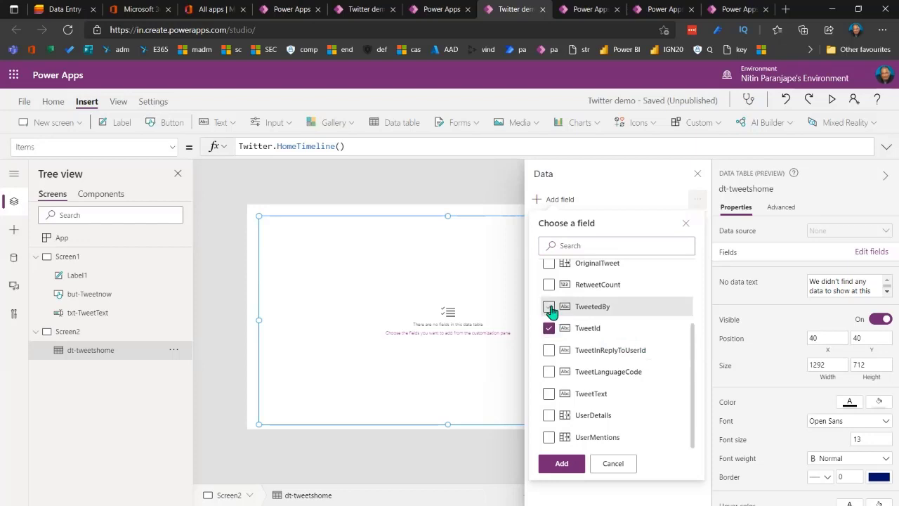
{"action": "left_click", "coordinate": [552, 397]}
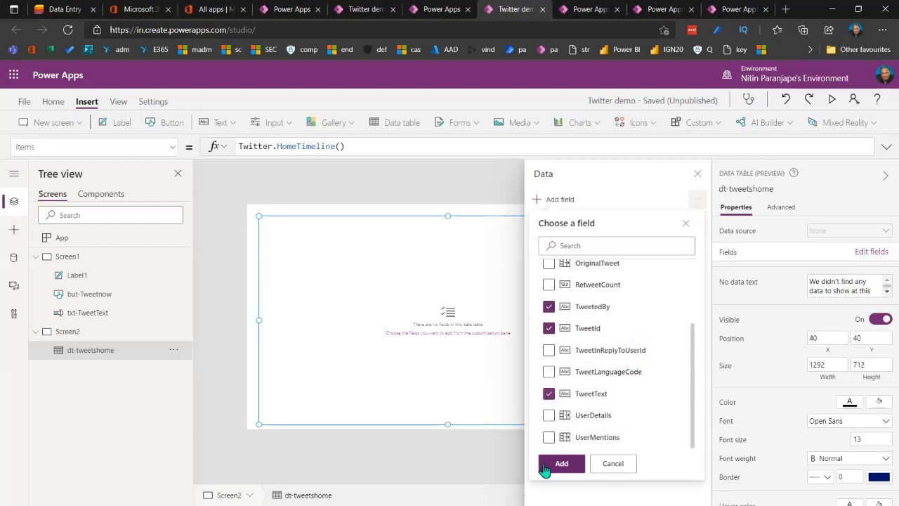
{"action": "left_click", "coordinate": [565, 468]}
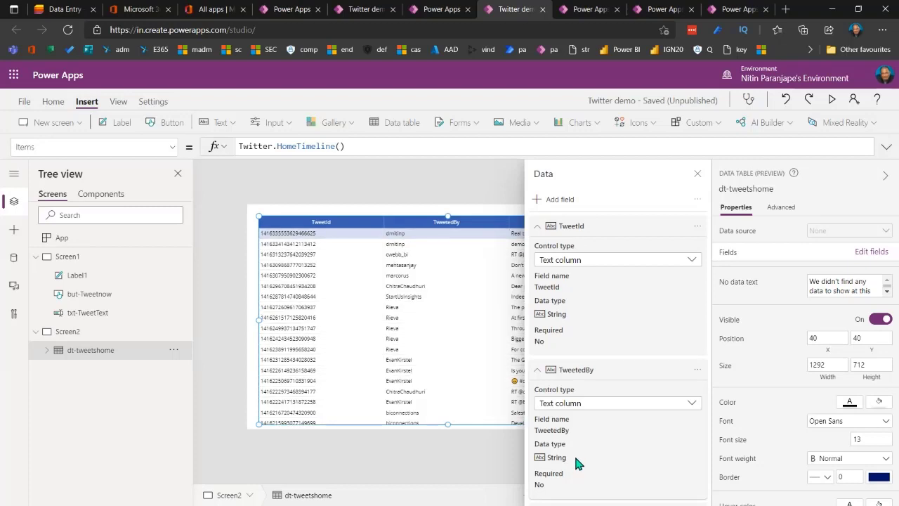
{"action": "left_click", "coordinate": [397, 465]}
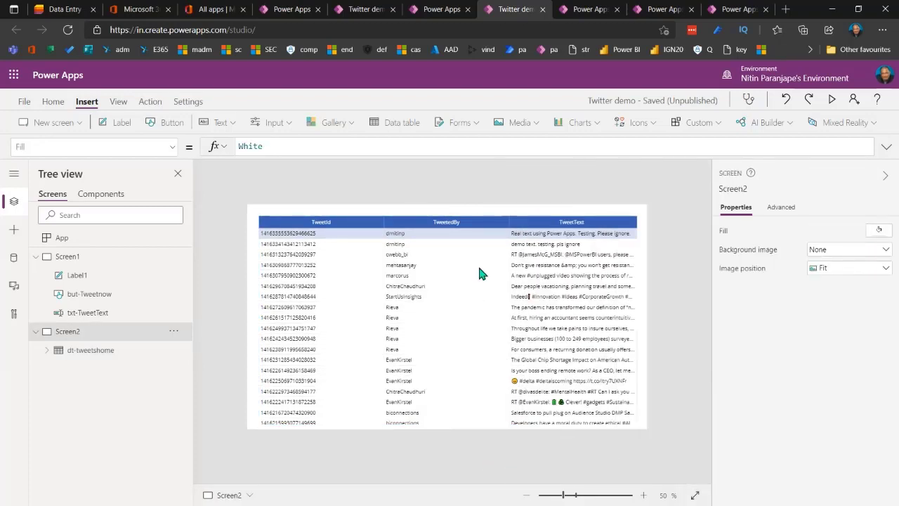
Step: Preview the app, look through the home timeline tweets in the table, and return to editing
{"action": "left_click", "coordinate": [520, 324]}
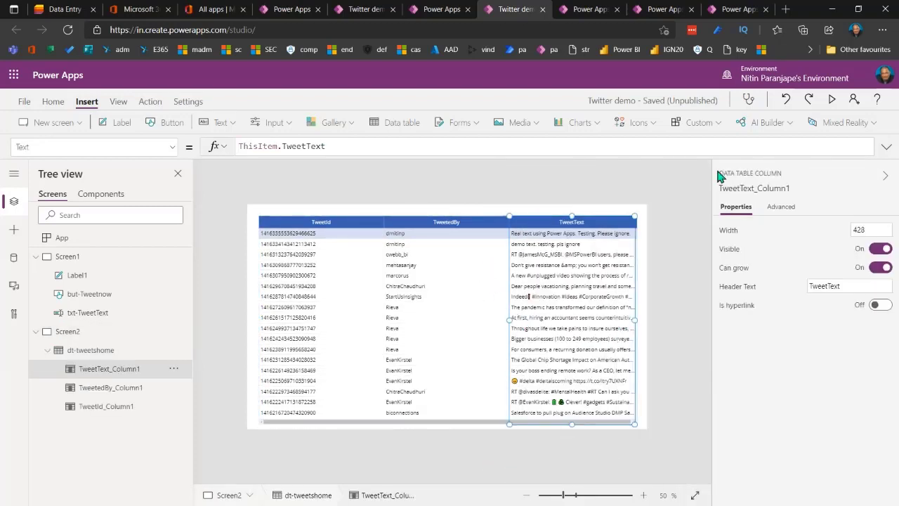
{"action": "left_click", "coordinate": [830, 100]}
{"action": "scroll", "coordinate": [623, 260], "scroll_direction": "down", "scroll_amount": 1}
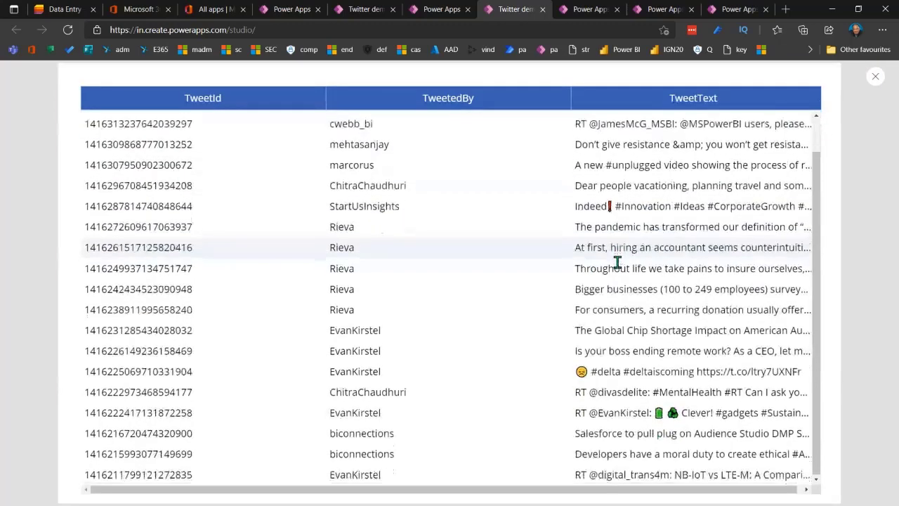
{"action": "scroll", "coordinate": [625, 261], "scroll_direction": "up", "scroll_amount": 1}
{"action": "left_click", "coordinate": [875, 77]}
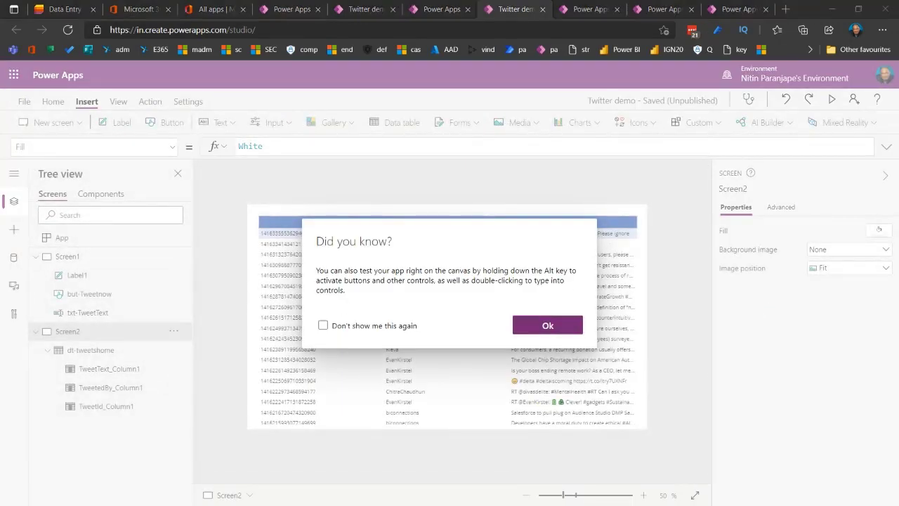
{"action": "left_click", "coordinate": [539, 329]}
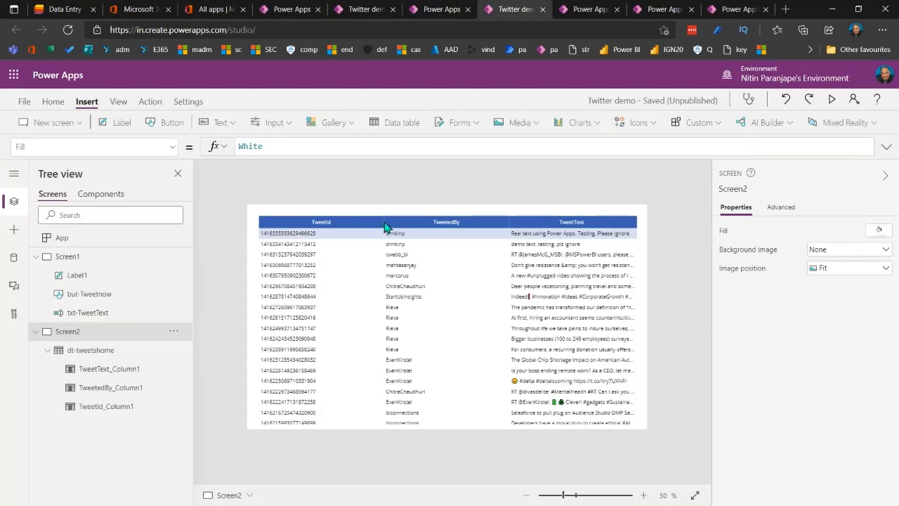
Step: Collapse the data table's fields, move TweetId below TweetedBy, and remove the TweetId field
{"action": "left_click", "coordinate": [437, 224]}
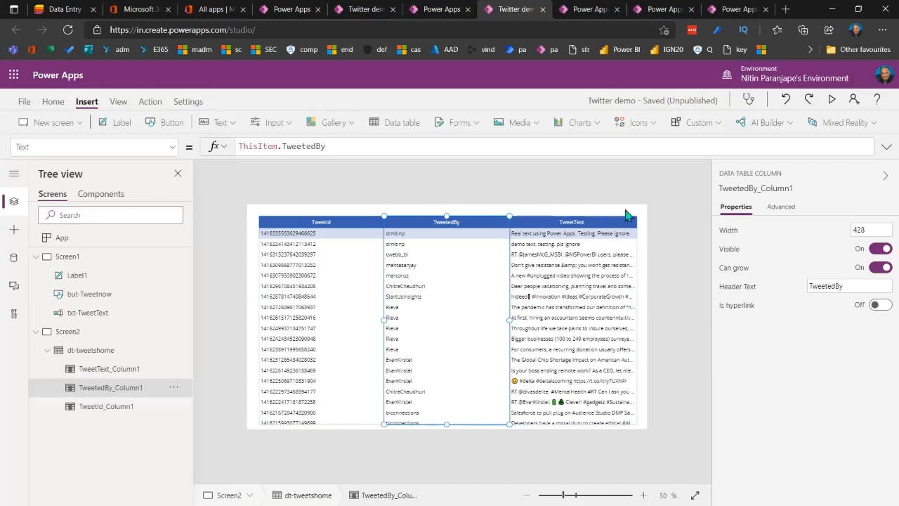
{"action": "left_click", "coordinate": [91, 357]}
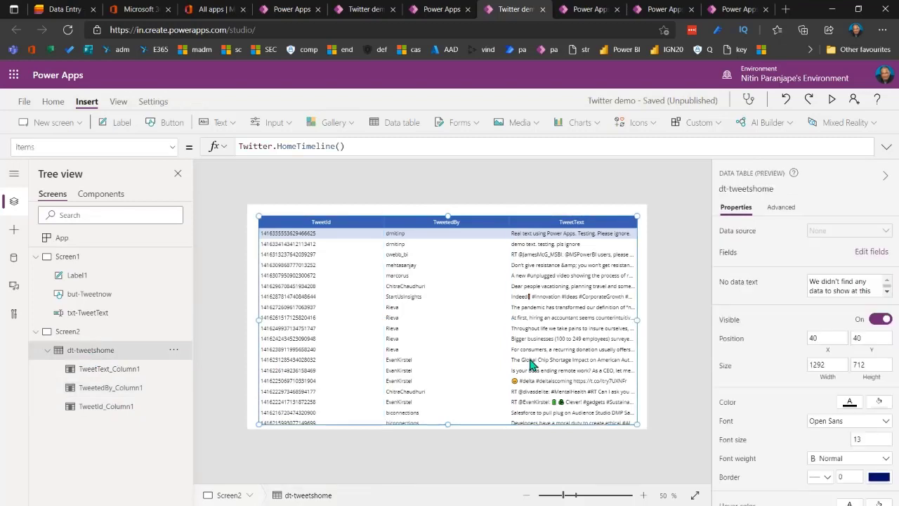
{"action": "left_click", "coordinate": [871, 251]}
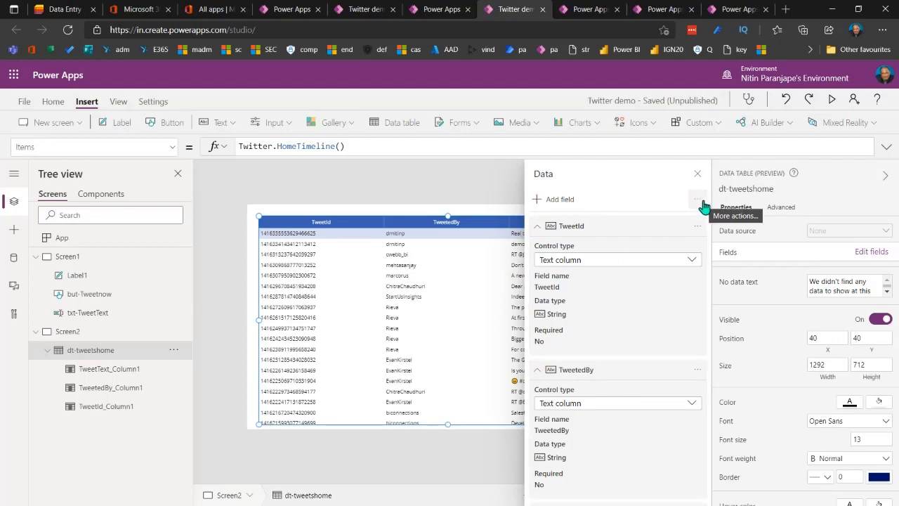
{"action": "left_click", "coordinate": [703, 204]}
{"action": "left_click", "coordinate": [707, 223]}
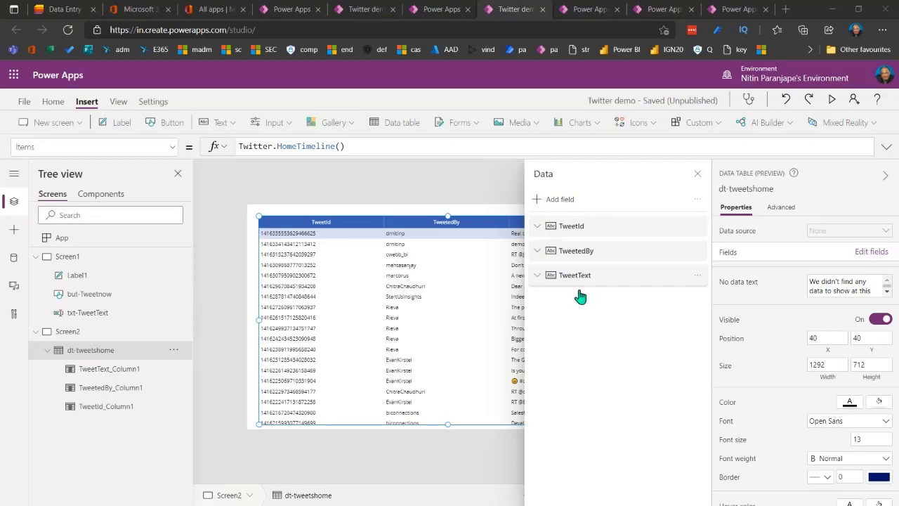
{"action": "left_click_drag", "start_coordinate": [611, 227], "coordinate": [616, 281]}
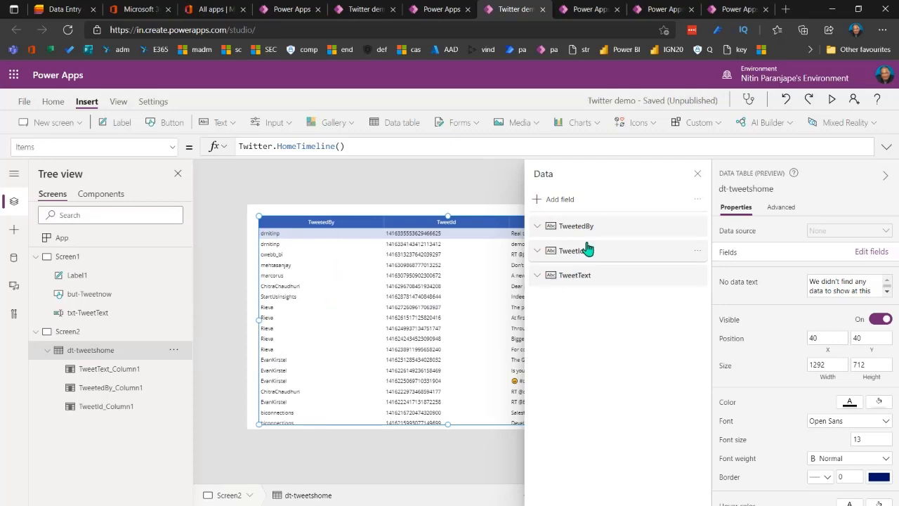
{"action": "left_click", "coordinate": [700, 254]}
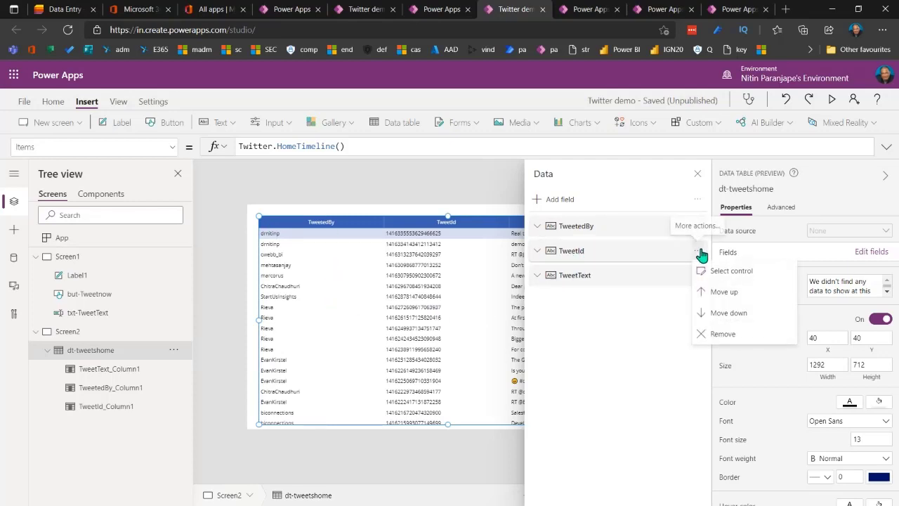
{"action": "left_click", "coordinate": [723, 334]}
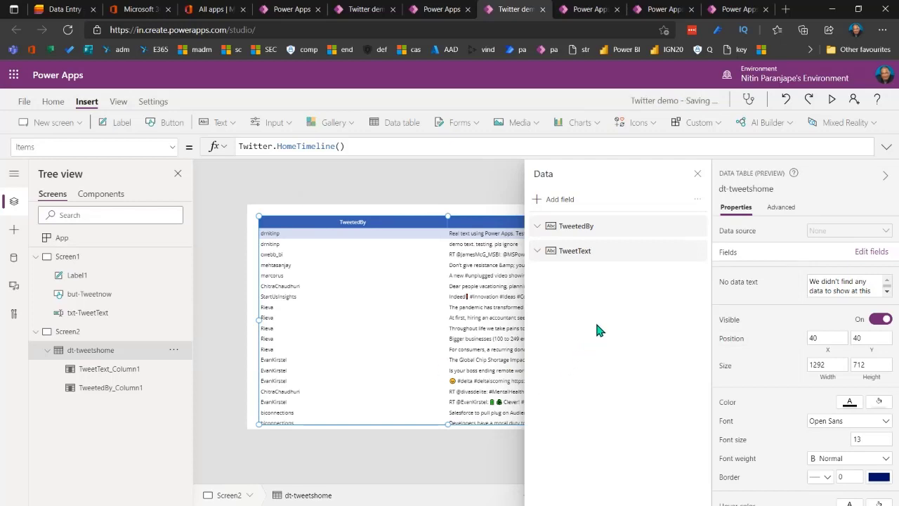
Step: Add the RetweetCount field to the data table
{"action": "left_click", "coordinate": [560, 200]}
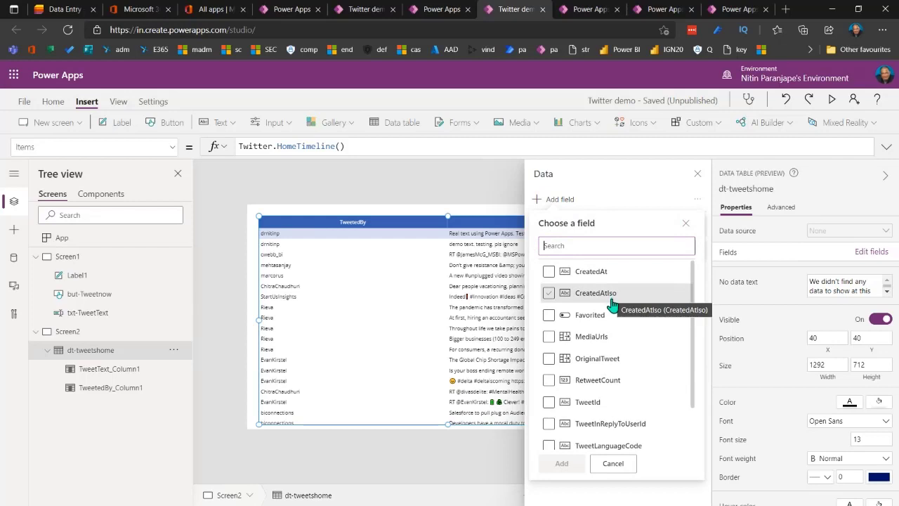
{"action": "scroll", "coordinate": [607, 306], "scroll_direction": "down", "scroll_amount": 2}
{"action": "scroll", "coordinate": [620, 341], "scroll_direction": "up", "scroll_amount": 2}
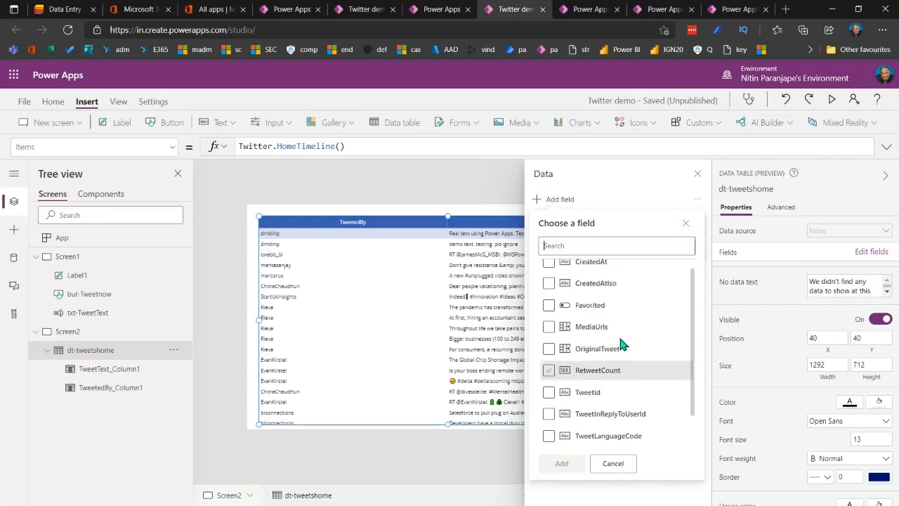
{"action": "scroll", "coordinate": [621, 342], "scroll_direction": "down", "scroll_amount": 2}
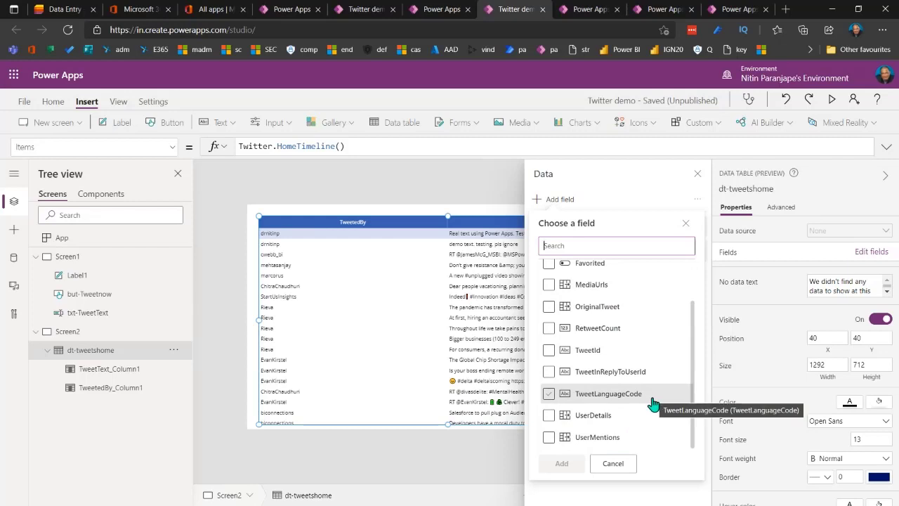
{"action": "left_click", "coordinate": [547, 330]}
{"action": "left_click", "coordinate": [562, 463]}
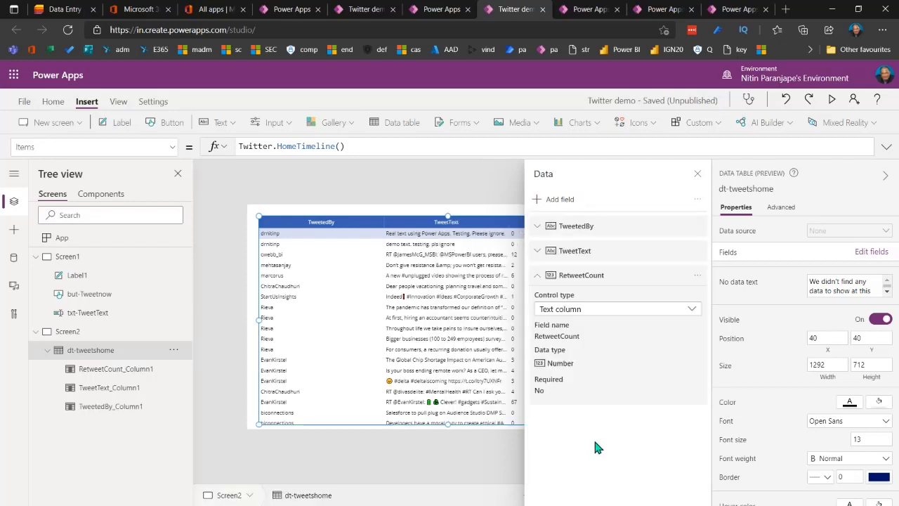
{"action": "left_click", "coordinate": [460, 451]}
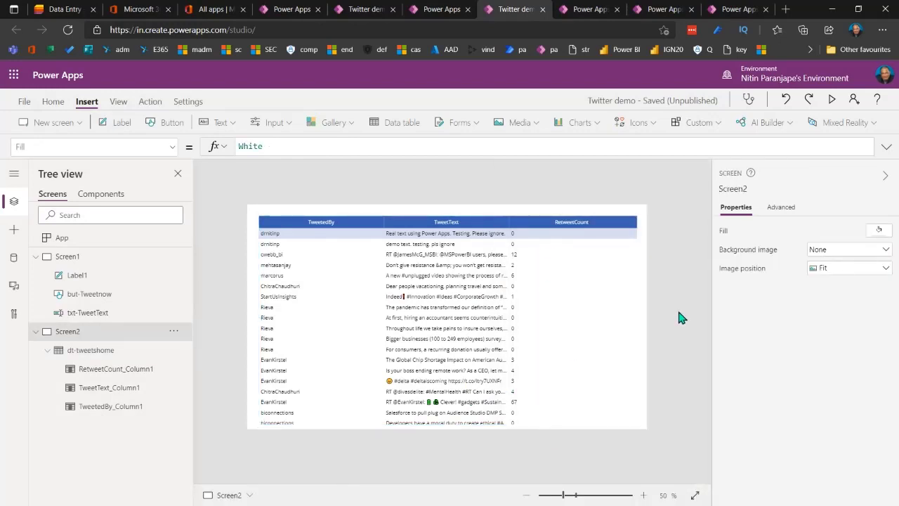
Step: Check which control types the data table offers for the RetweetCount, TweetText and TweetedBy fields
{"action": "left_click", "coordinate": [572, 226]}
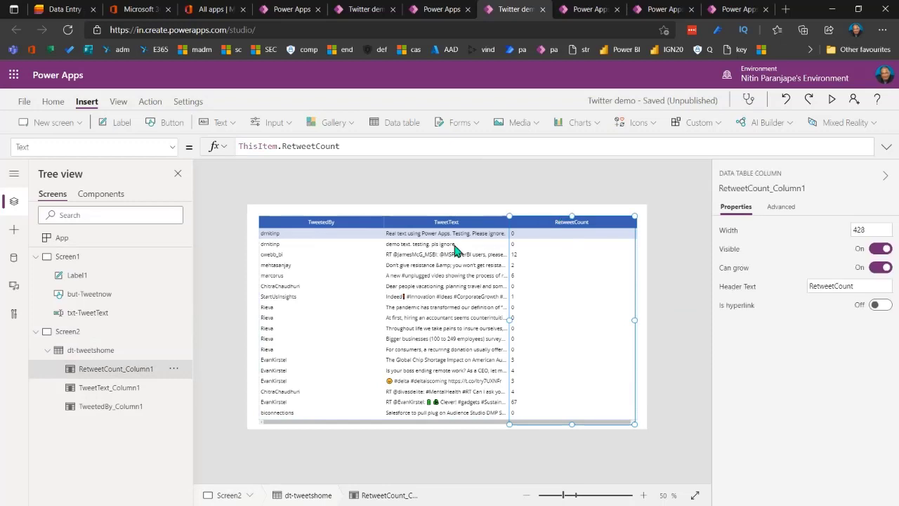
{"action": "left_click", "coordinate": [95, 351]}
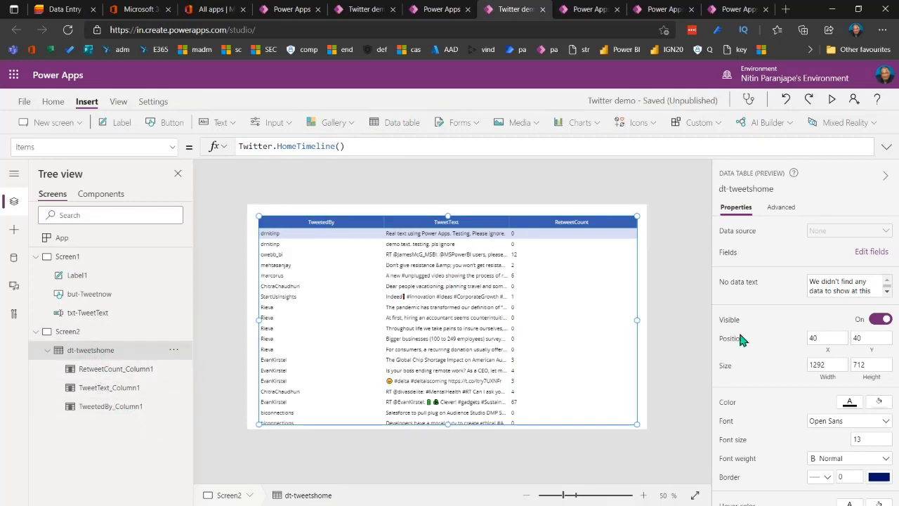
{"action": "left_click", "coordinate": [871, 253]}
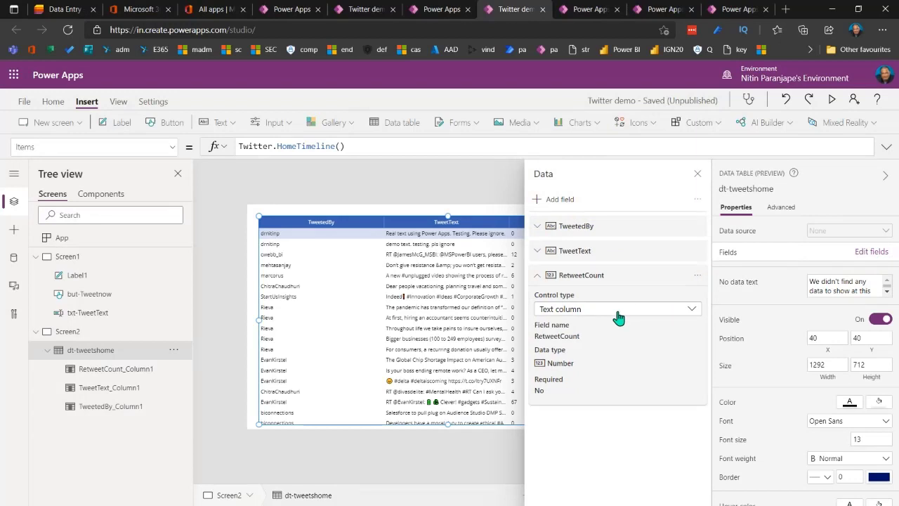
{"action": "left_click", "coordinate": [537, 275]}
{"action": "left_click", "coordinate": [539, 275]}
{"action": "left_click", "coordinate": [588, 313]}
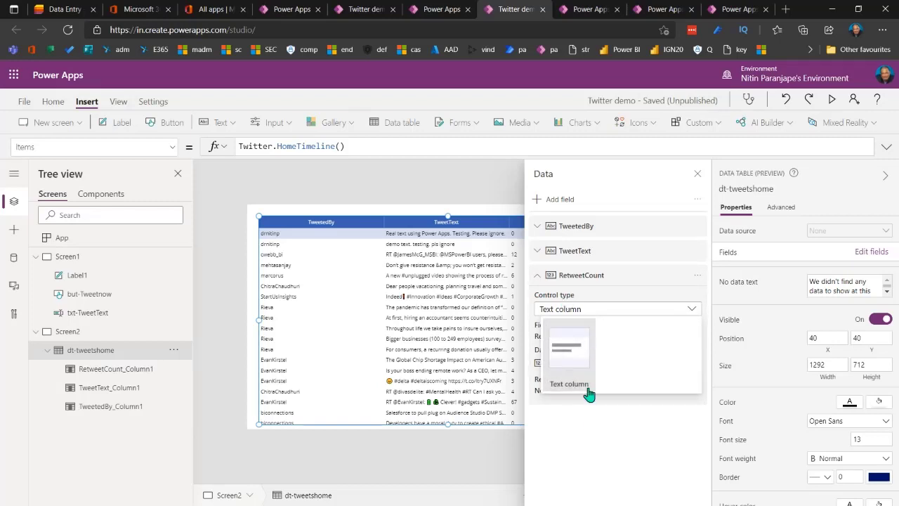
{"action": "left_click", "coordinate": [587, 432]}
{"action": "left_click", "coordinate": [539, 252]}
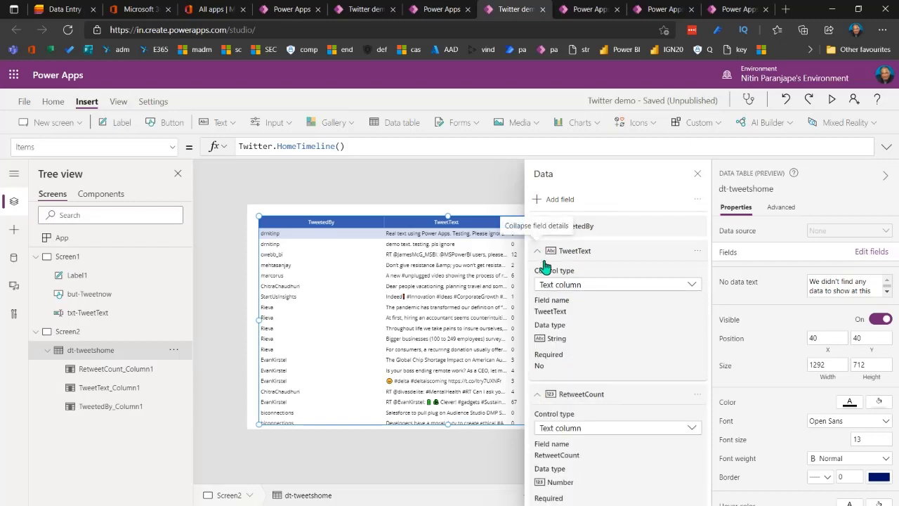
{"action": "left_click", "coordinate": [582, 287]}
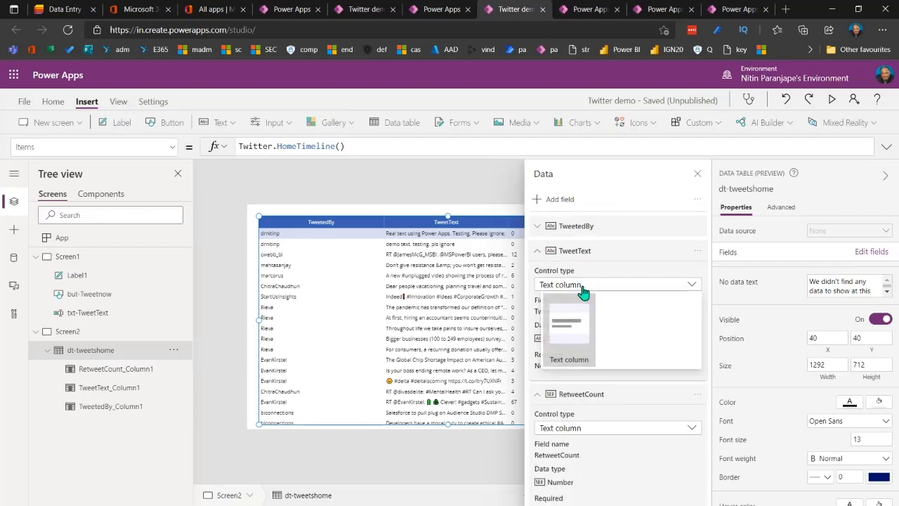
{"action": "left_click", "coordinate": [614, 255]}
{"action": "left_click", "coordinate": [536, 228]}
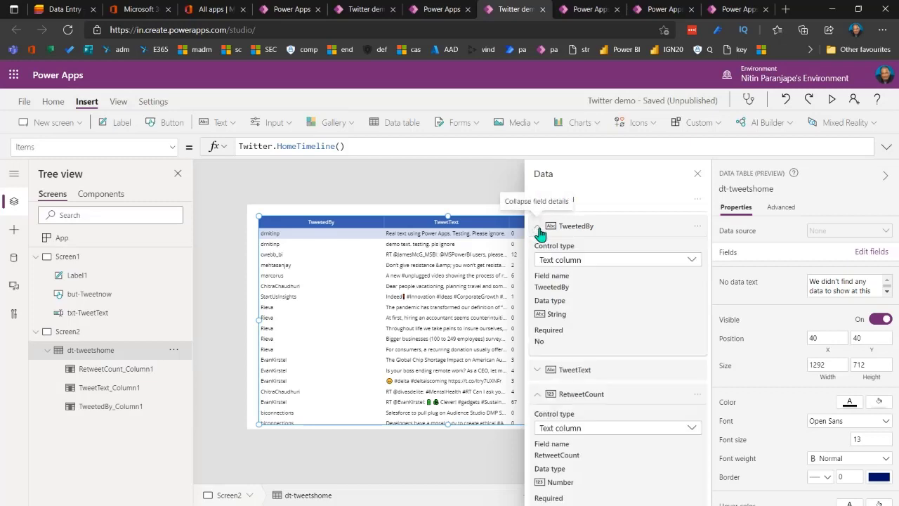
{"action": "left_click", "coordinate": [613, 261]}
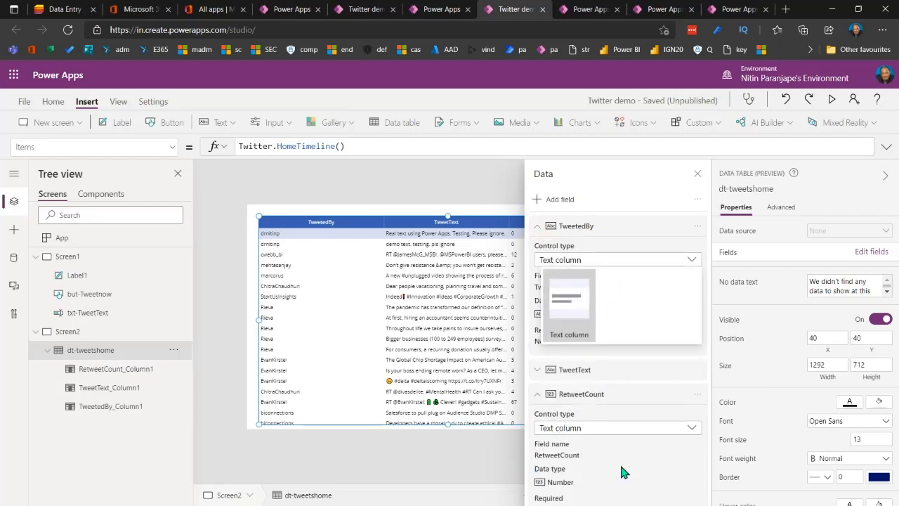
{"action": "left_click", "coordinate": [502, 475]}
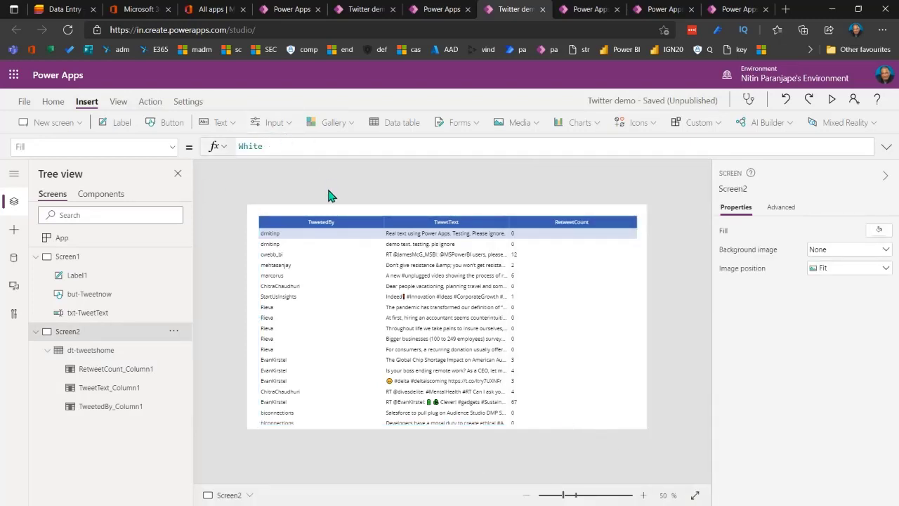
Step: Look over the gallery layouts available for Screen2 without inserting one
{"action": "left_click", "coordinate": [351, 124]}
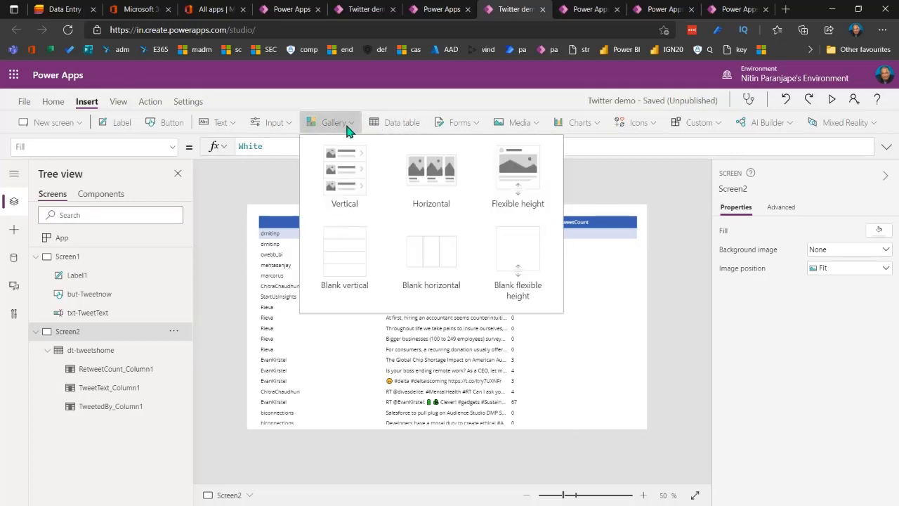
{"action": "left_click", "coordinate": [664, 324]}
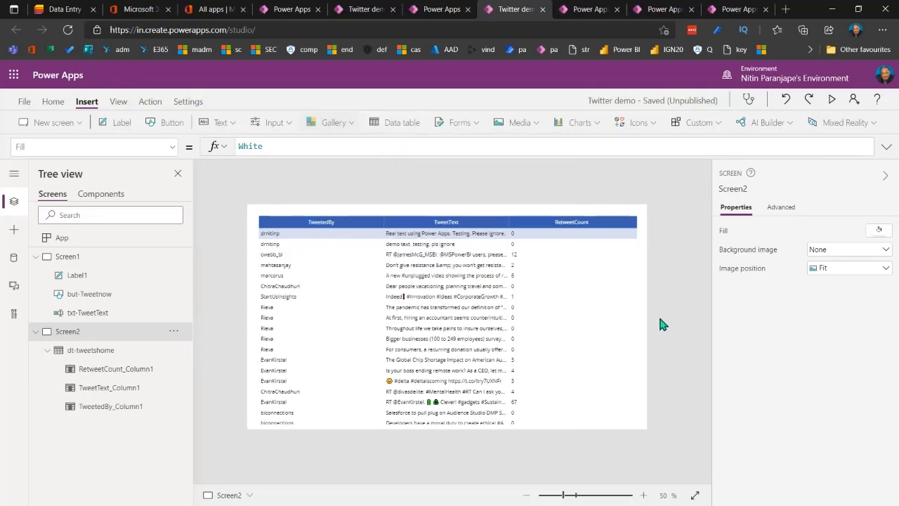
Step: Look over the form and media controls available for Screen2 without inserting any
{"action": "left_click", "coordinate": [463, 125]}
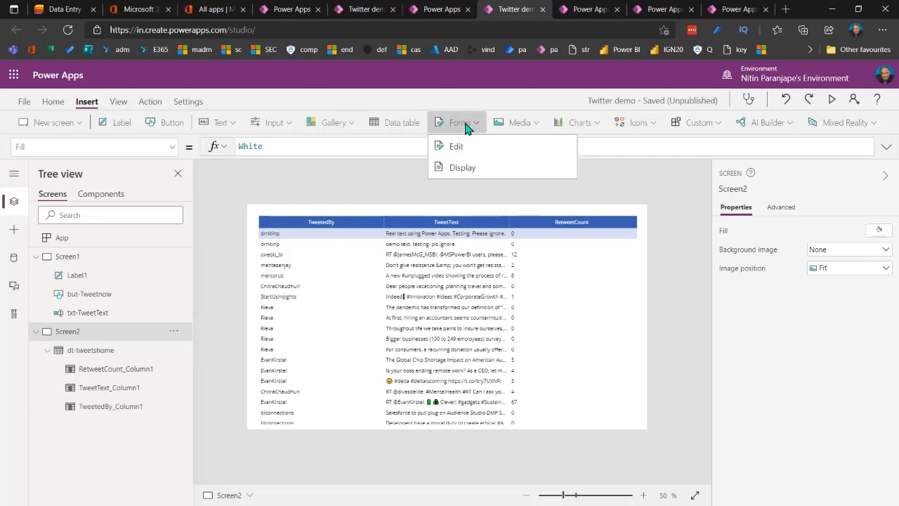
{"action": "left_click", "coordinate": [634, 184]}
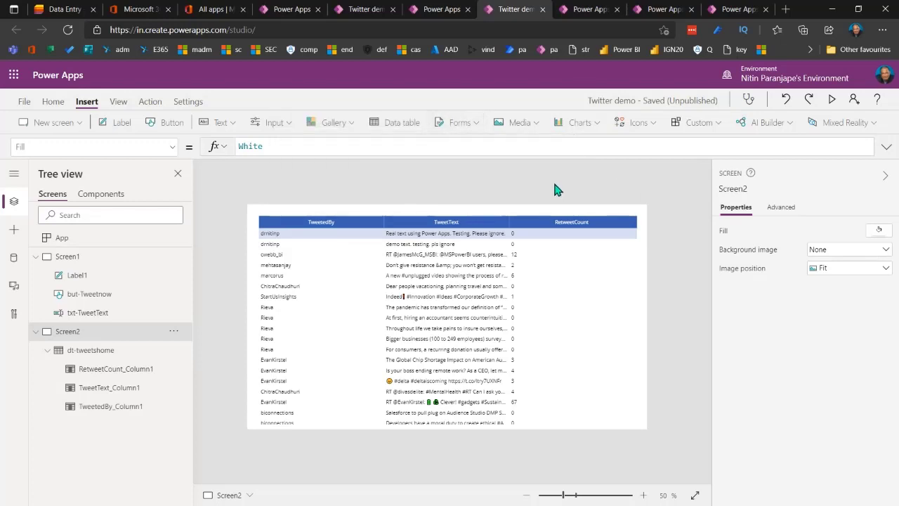
{"action": "left_click", "coordinate": [527, 124]}
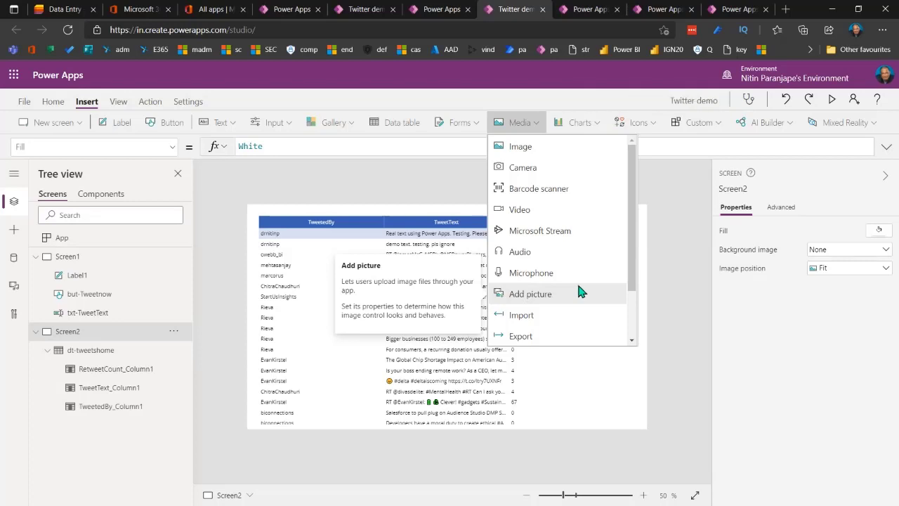
{"action": "scroll", "coordinate": [580, 290], "scroll_direction": "down", "scroll_amount": 2}
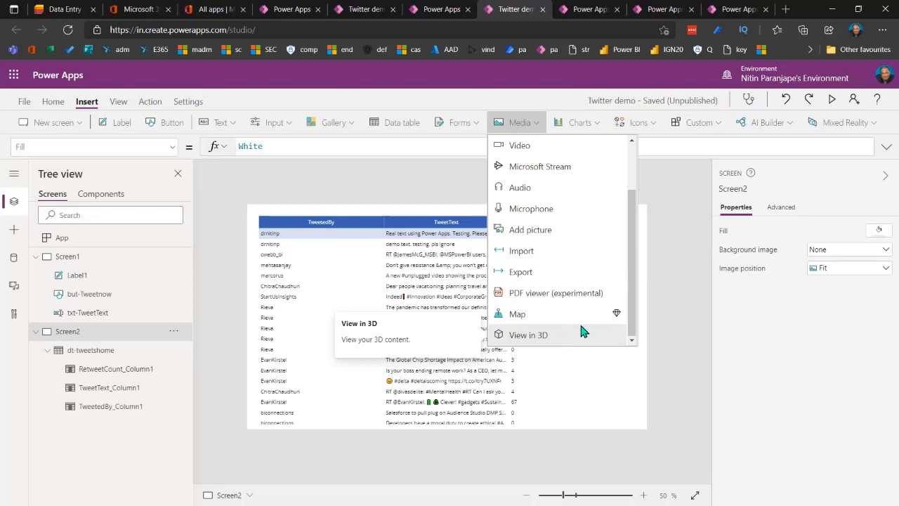
{"action": "scroll", "coordinate": [580, 316], "scroll_direction": "up", "scroll_amount": 3}
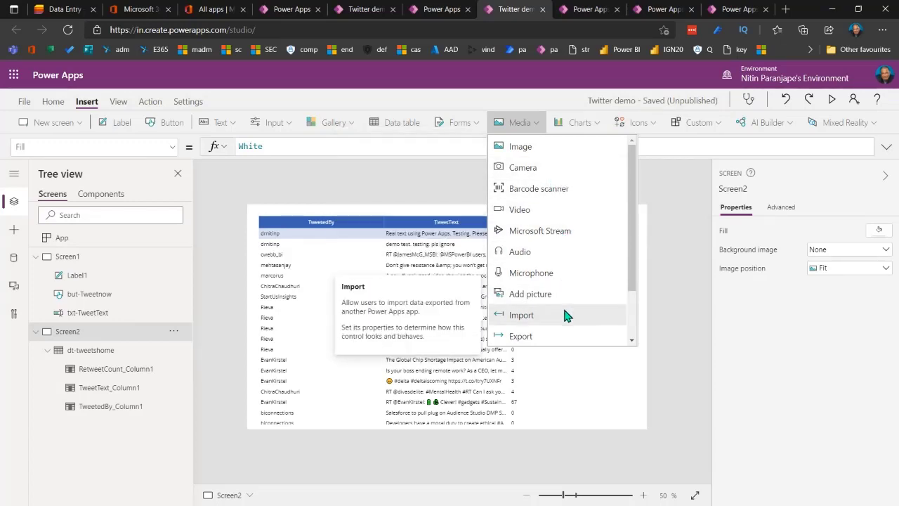
{"action": "scroll", "coordinate": [567, 316], "scroll_direction": "down", "scroll_amount": 2}
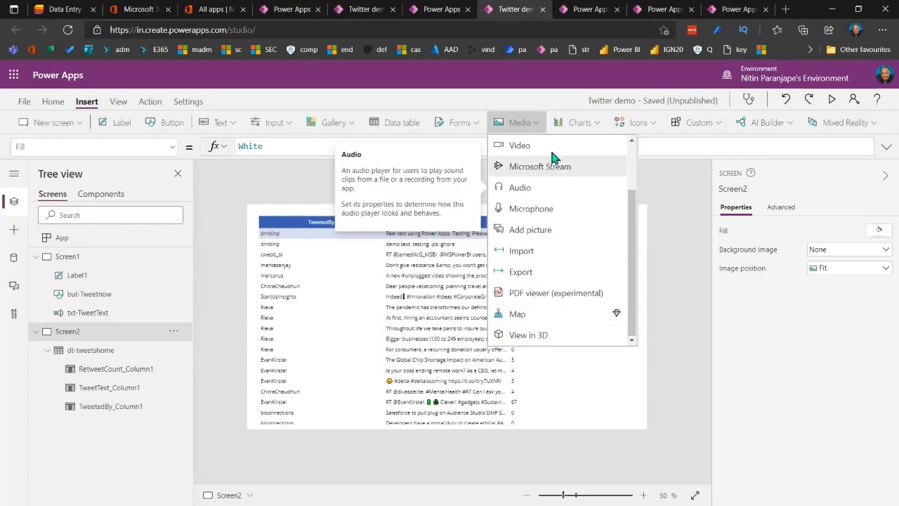
{"action": "left_click", "coordinate": [589, 359]}
Step: Look over the available chart types, and select the TweetText and RetweetCount columns of the data table in turn
{"action": "left_click", "coordinate": [586, 127]}
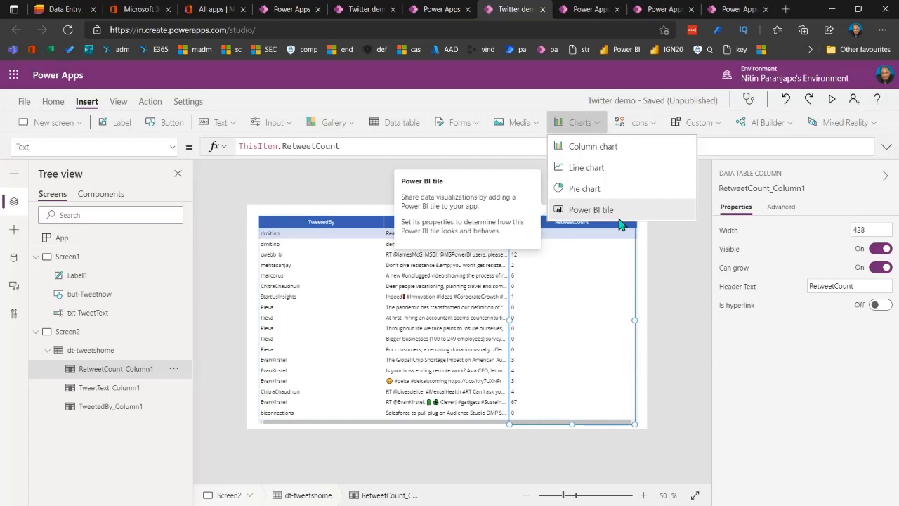
{"action": "left_click", "coordinate": [677, 245]}
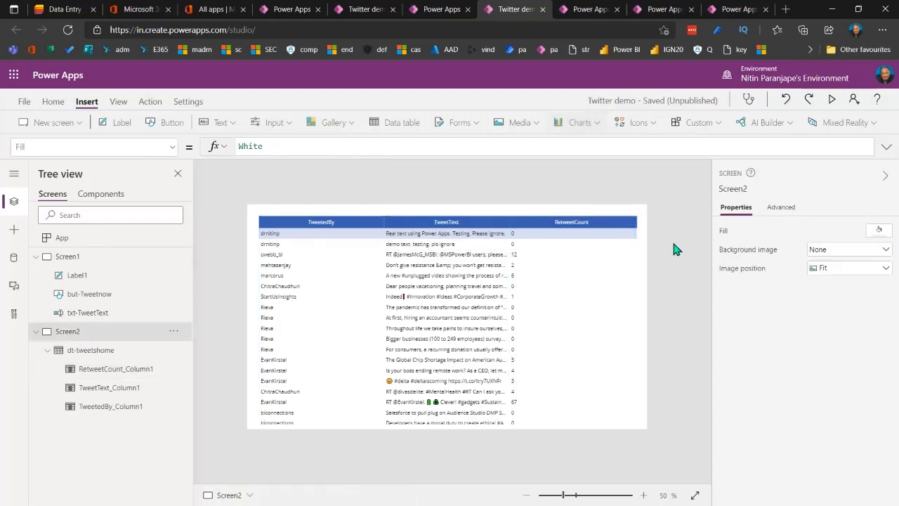
{"action": "left_click", "coordinate": [493, 227]}
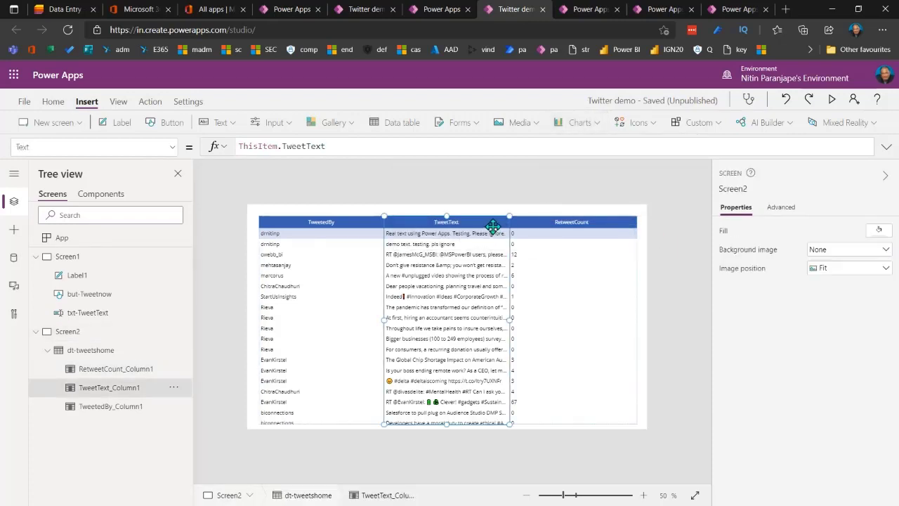
{"action": "left_click", "coordinate": [540, 221]}
{"action": "left_click", "coordinate": [542, 224]}
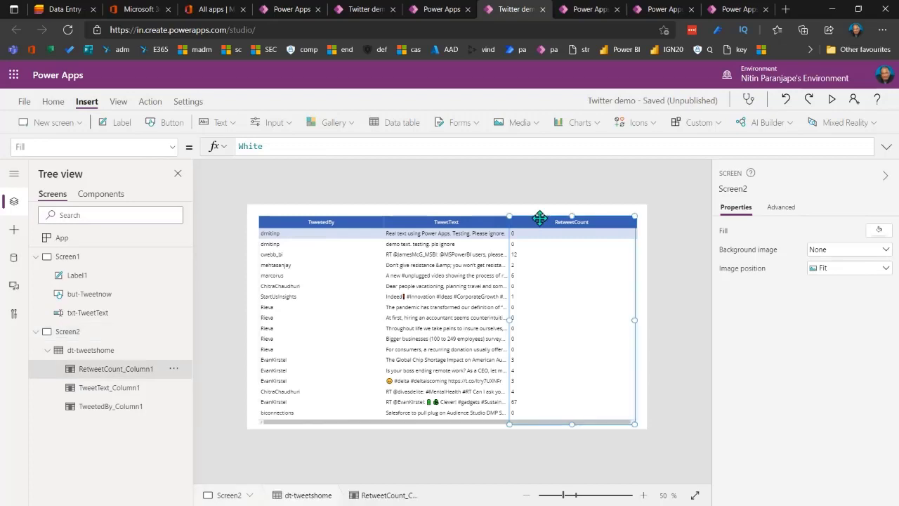
Step: Browse the available icons without inserting one, and check which data sources the app is connected to
{"action": "left_click", "coordinate": [644, 123]}
{"action": "scroll", "coordinate": [685, 235], "scroll_direction": "down", "scroll_amount": 8}
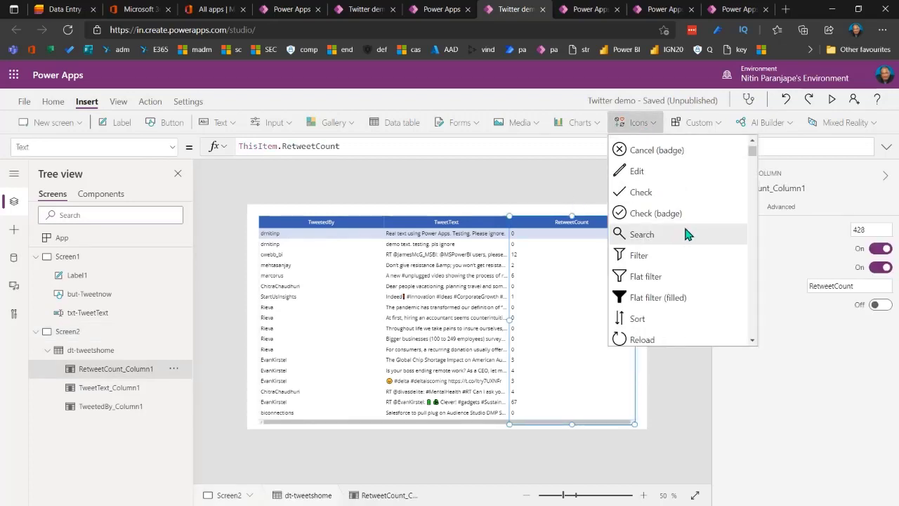
{"action": "scroll", "coordinate": [684, 239], "scroll_direction": "down", "scroll_amount": 15}
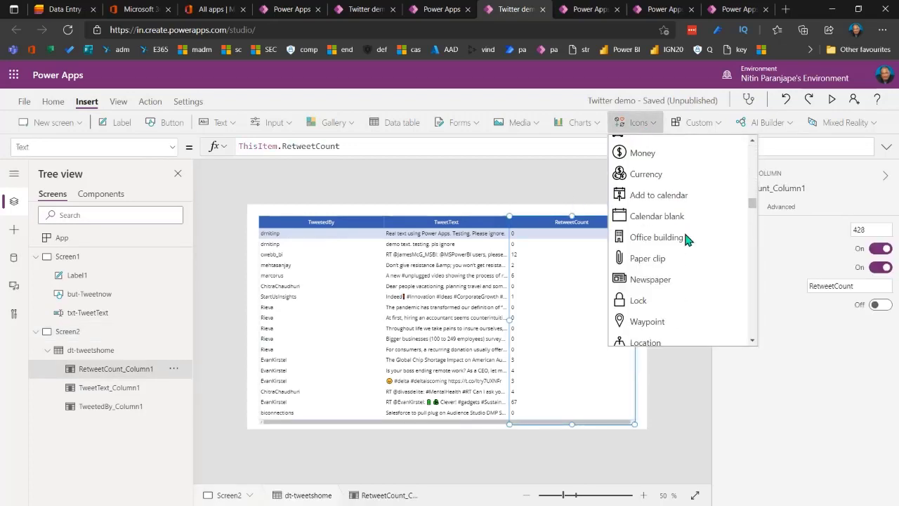
{"action": "left_click", "coordinate": [502, 189]}
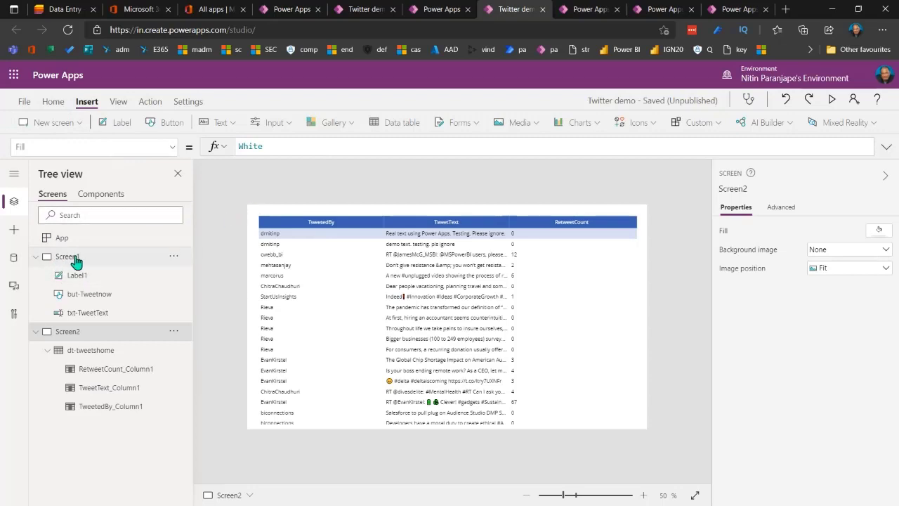
{"action": "left_click", "coordinate": [14, 258]}
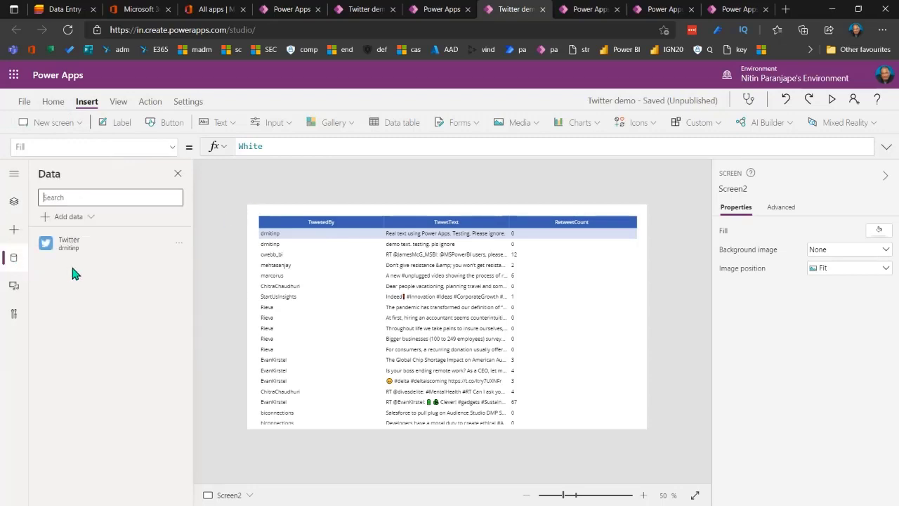
{"action": "left_click", "coordinate": [14, 203]}
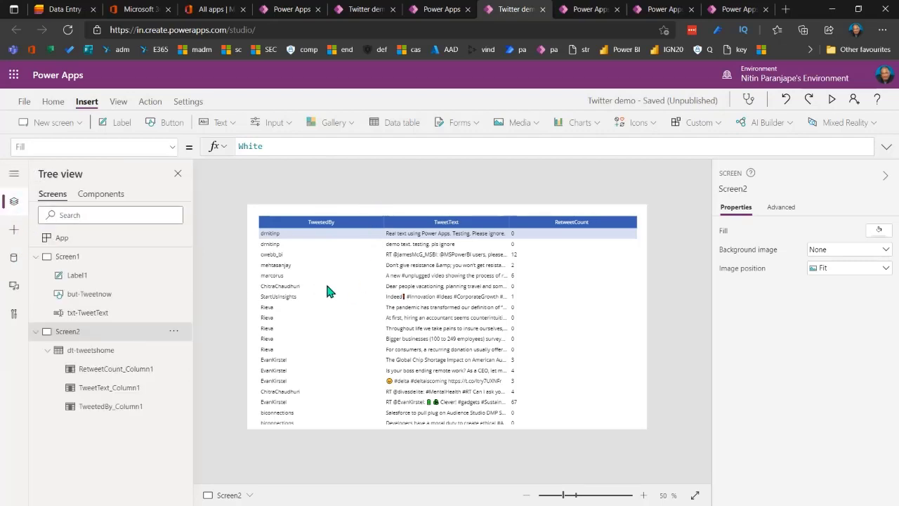
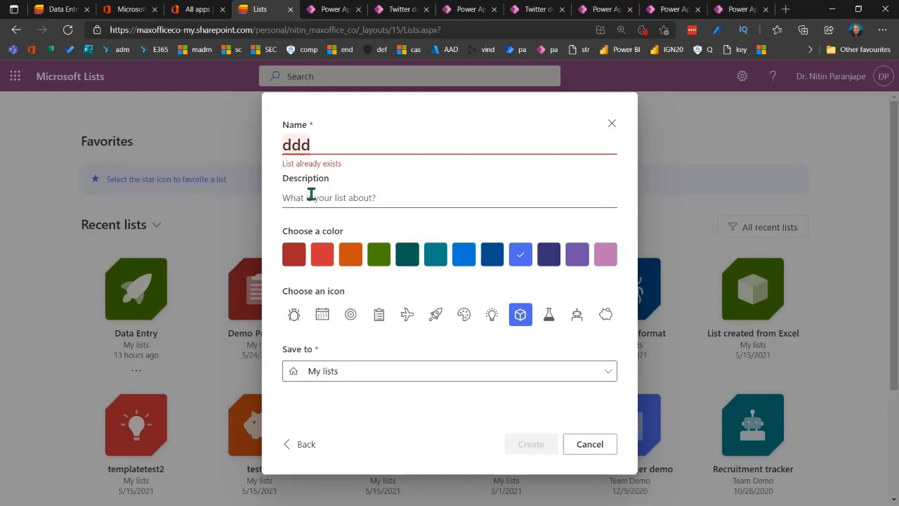
Step: Name the new Microsoft Lists list dddd and create it in My lists
{"action": "type", "text": "d"}
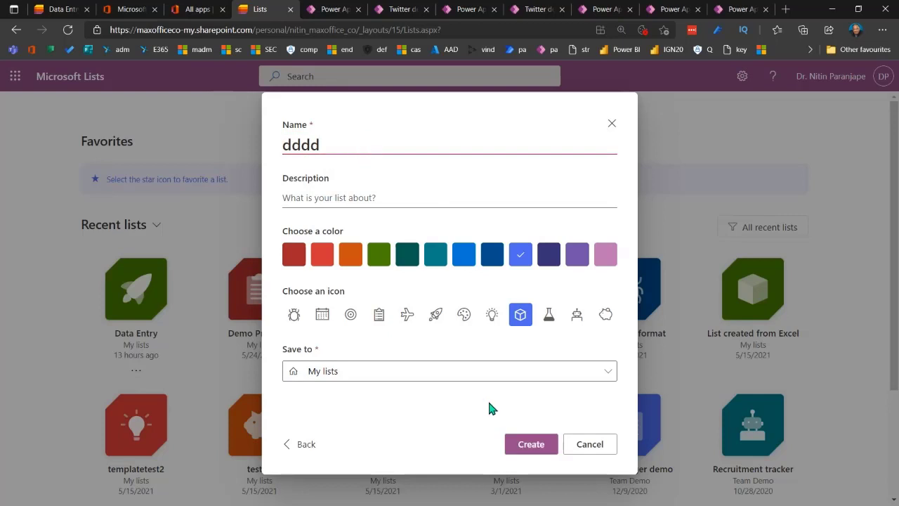
{"action": "left_click", "coordinate": [518, 443]}
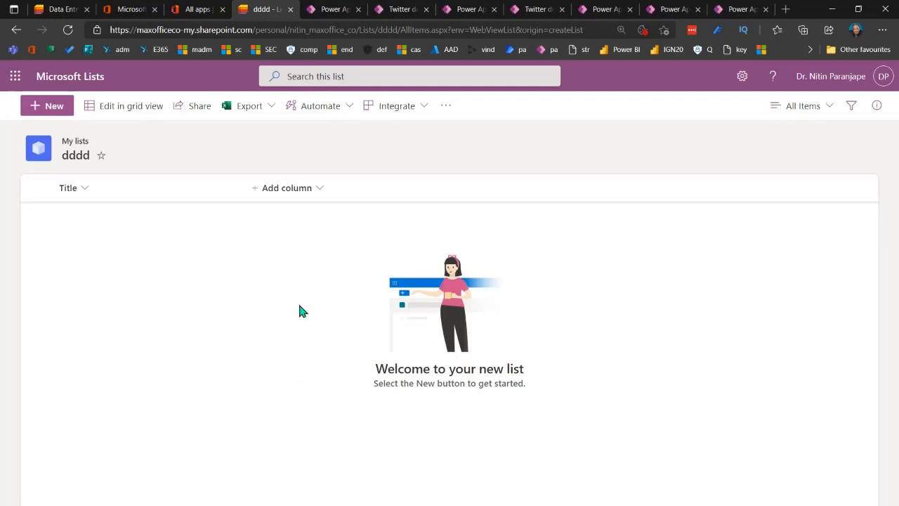
Step: Check the column types offered for the dddd list and the creation form for a multiple lines of text column
{"action": "left_click", "coordinate": [301, 189]}
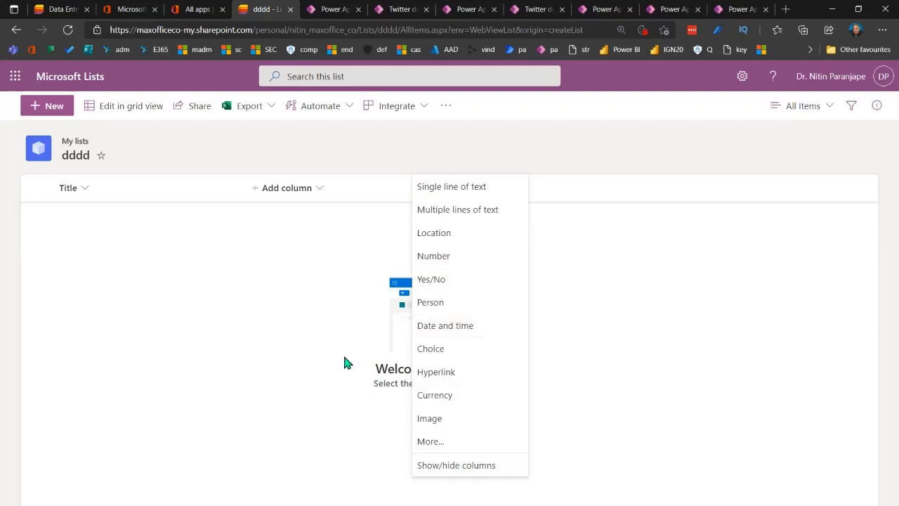
{"action": "left_click", "coordinate": [437, 222]}
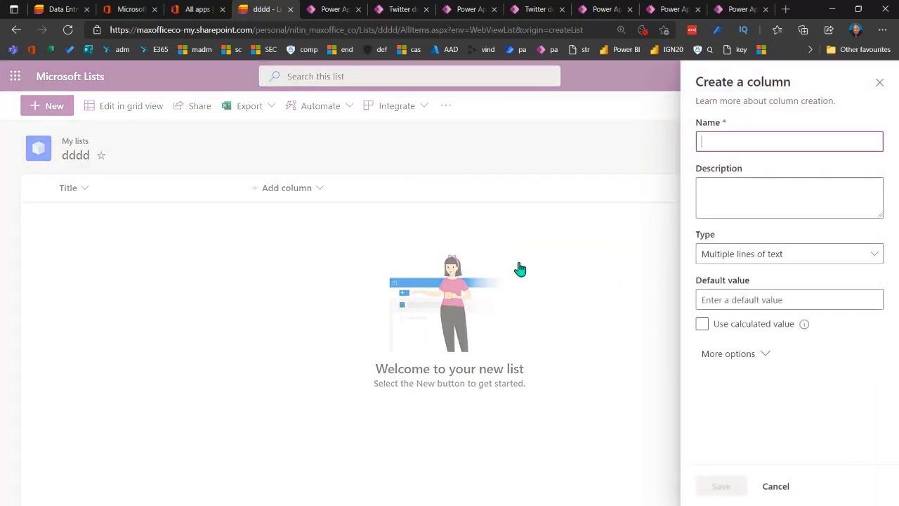
{"action": "left_click", "coordinate": [770, 486]}
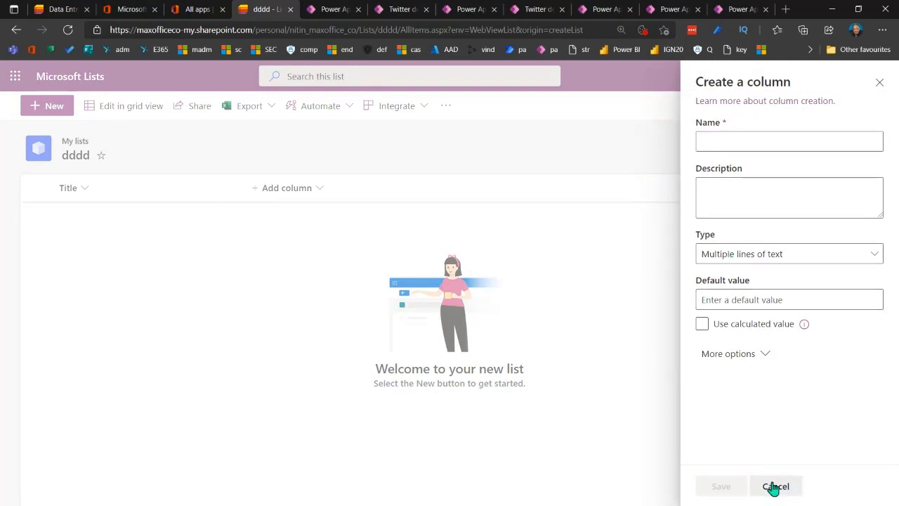
Step: Check the permission levels offered when granting access to the dddd list
{"action": "left_click", "coordinate": [193, 106]}
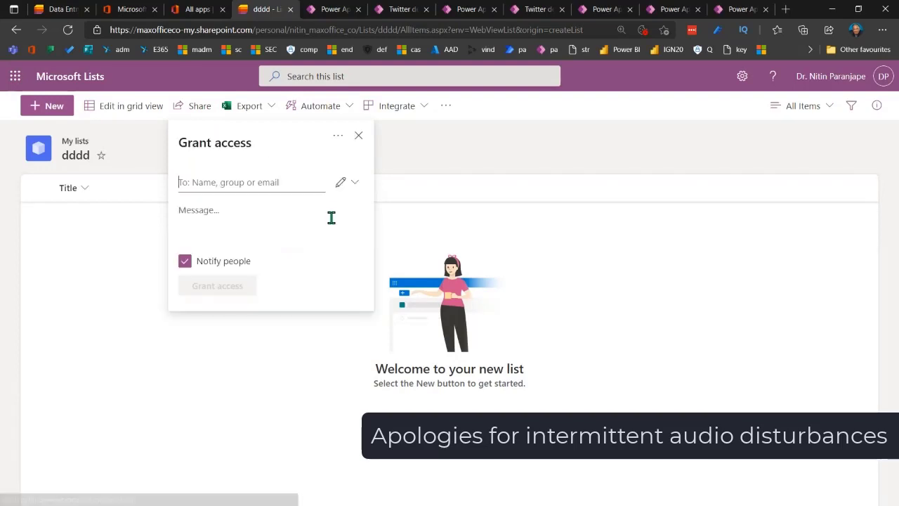
{"action": "left_click", "coordinate": [340, 184]}
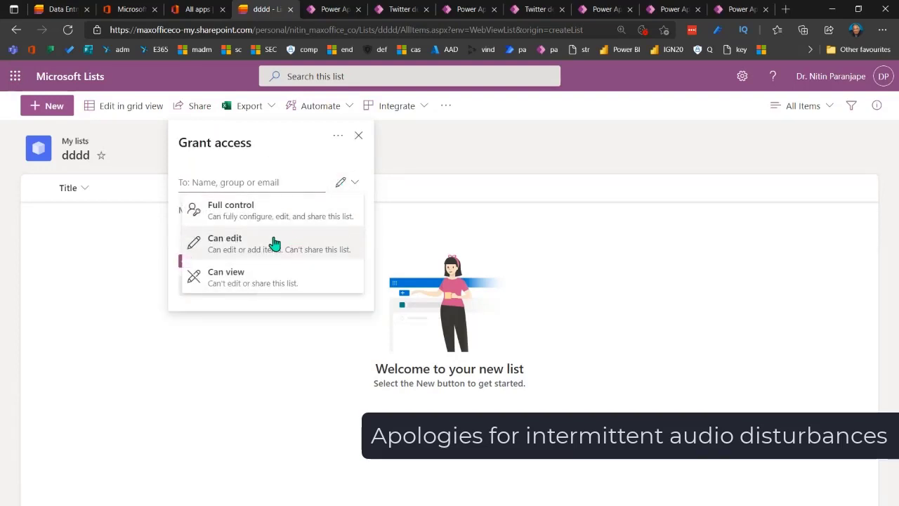
{"action": "left_click", "coordinate": [570, 251]}
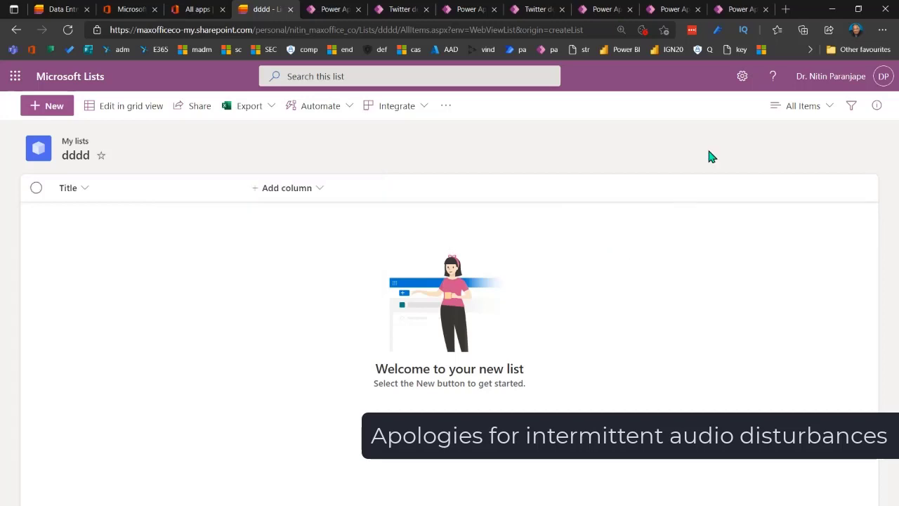
Step: Try restricting the dddd list's item-level permissions to reading, creating and editing only the user's own items, and return to the list without saving
{"action": "left_click", "coordinate": [742, 76]}
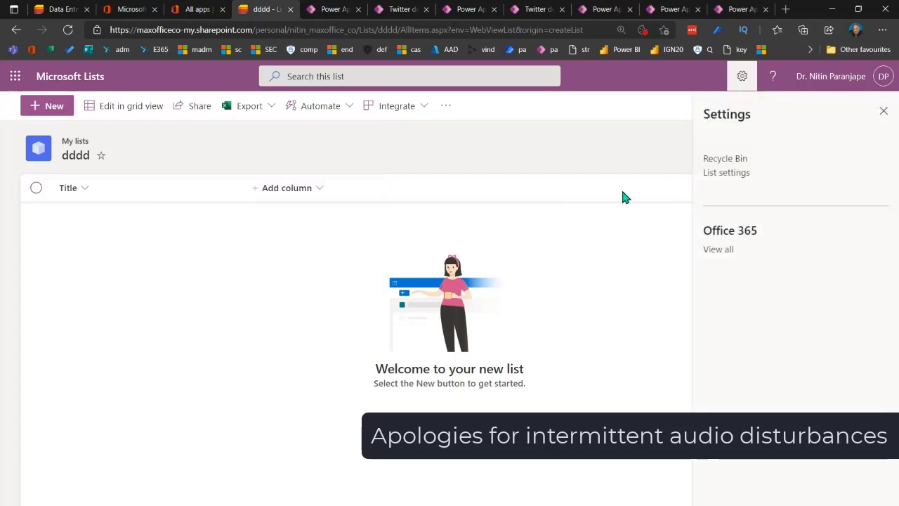
{"action": "left_click", "coordinate": [726, 173]}
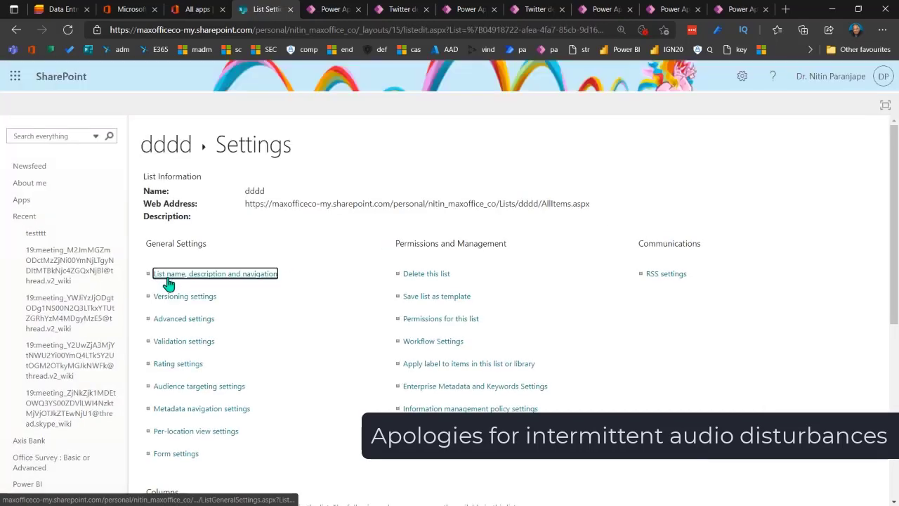
{"action": "left_click", "coordinate": [188, 318]}
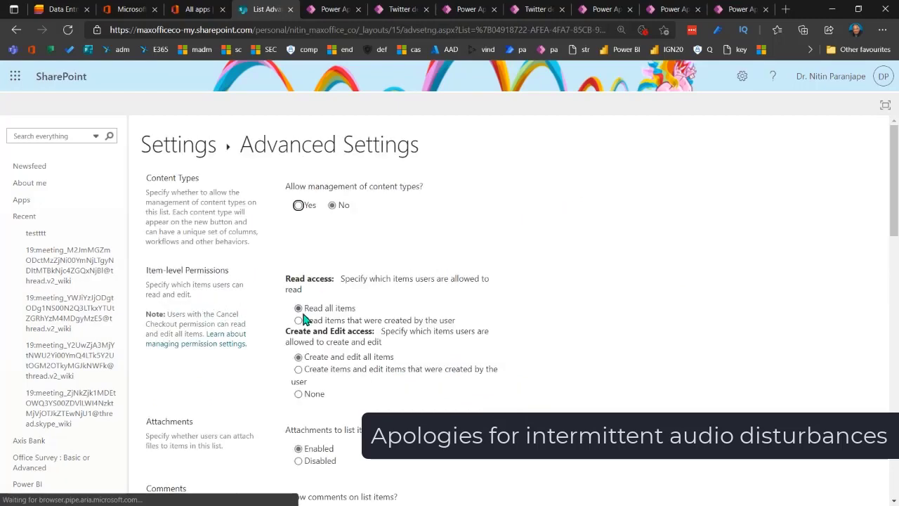
{"action": "left_click", "coordinate": [298, 320]}
{"action": "left_click", "coordinate": [298, 369]}
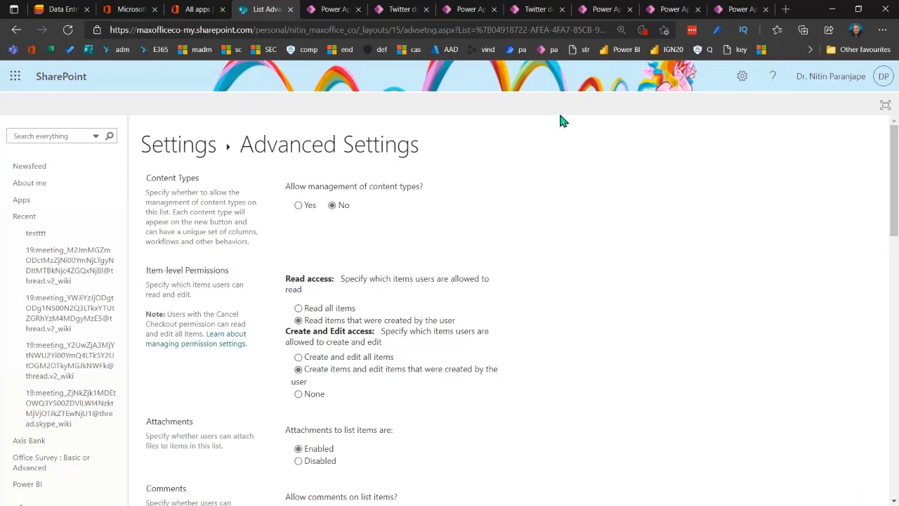
{"action": "left_click", "coordinate": [16, 30]}
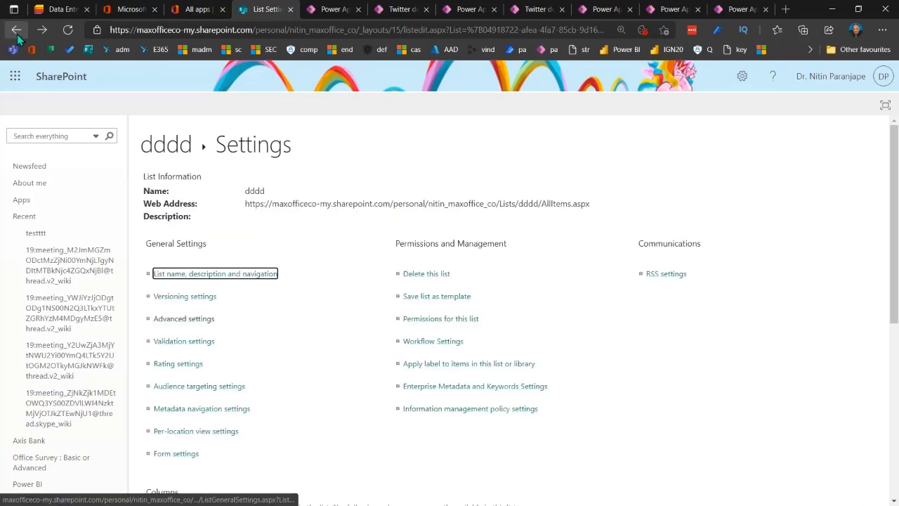
{"action": "left_click", "coordinate": [16, 30]}
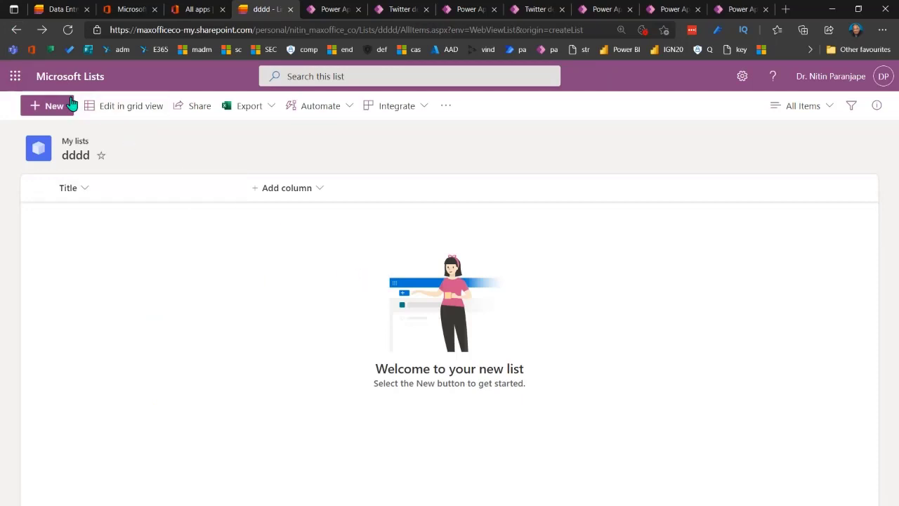
Step: Open the Data Entry list from the recent lists and examine the fields of its new item form
{"action": "left_click", "coordinate": [42, 76]}
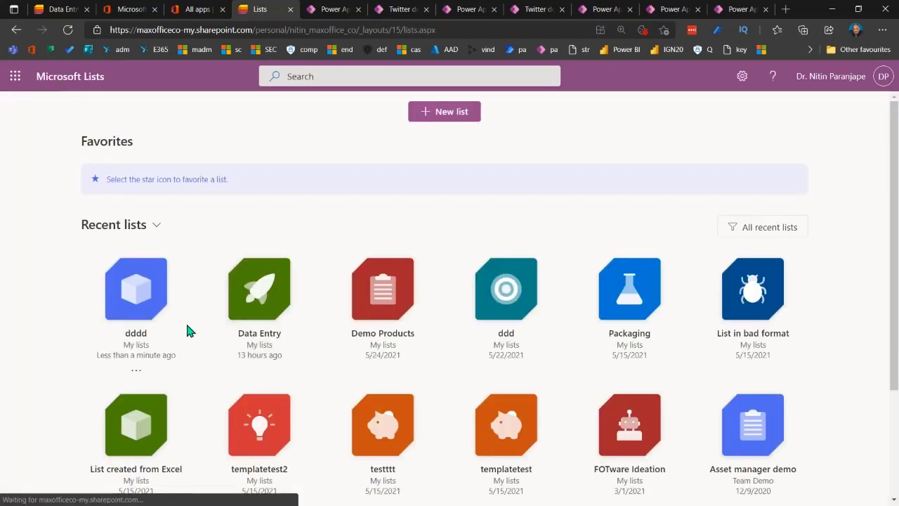
{"action": "left_click", "coordinate": [274, 294]}
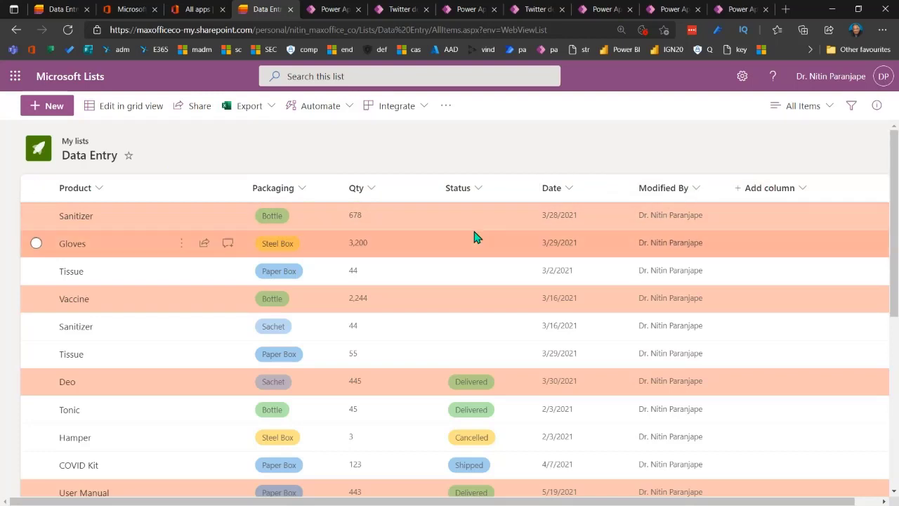
{"action": "left_click", "coordinate": [68, 113]}
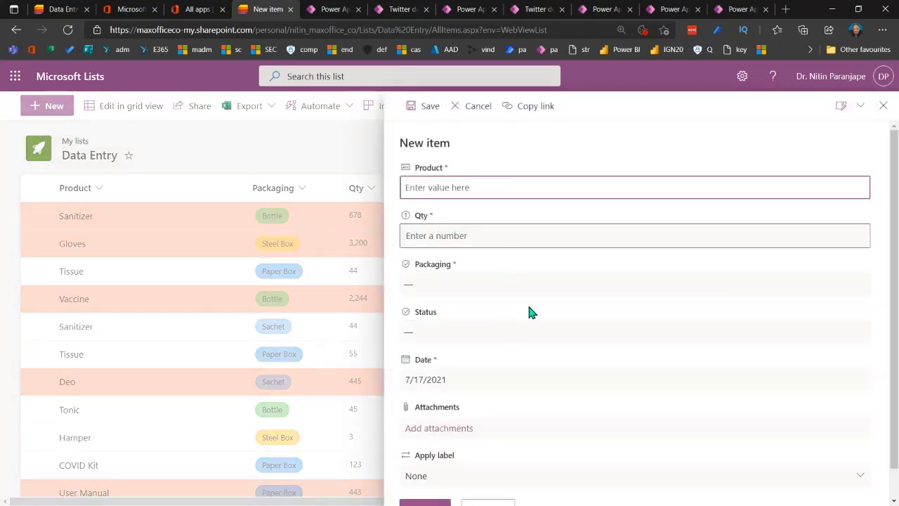
{"action": "scroll", "coordinate": [585, 375], "scroll_direction": "down", "scroll_amount": 1}
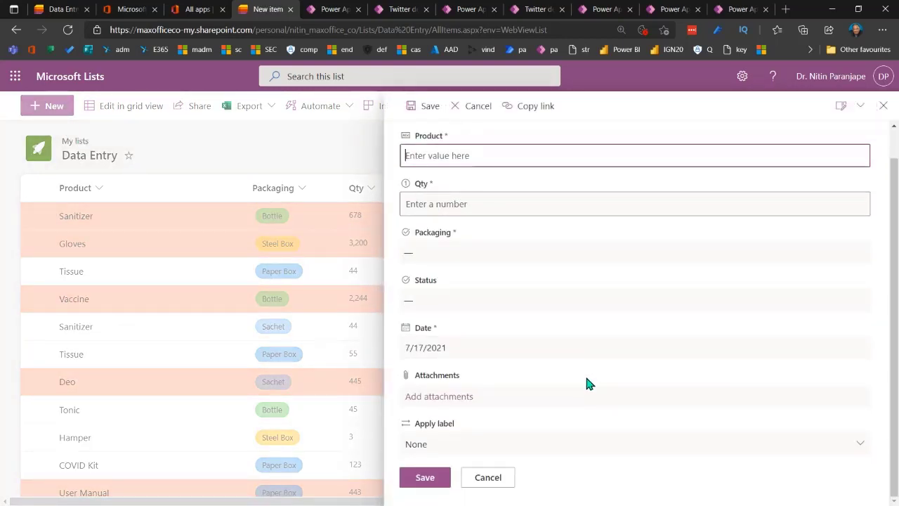
{"action": "scroll", "coordinate": [586, 377], "scroll_direction": "up", "scroll_amount": 1}
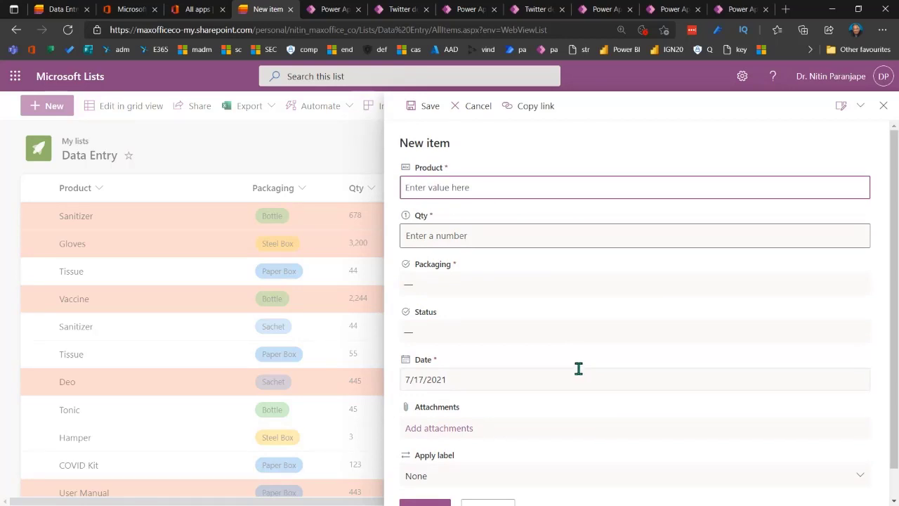
Step: Discard the blank new item and check how the Data Entry list looks in grid view, returning to the standard view
{"action": "left_click", "coordinate": [476, 105]}
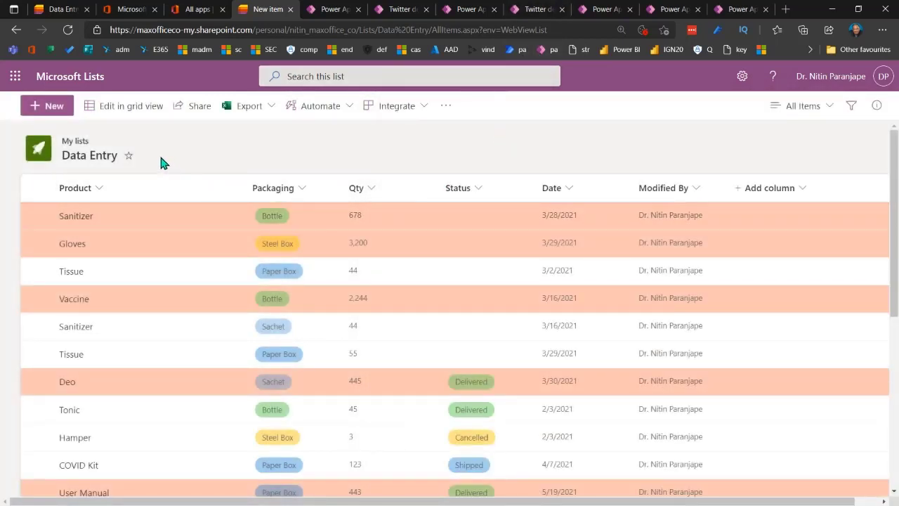
{"action": "left_click", "coordinate": [132, 112]}
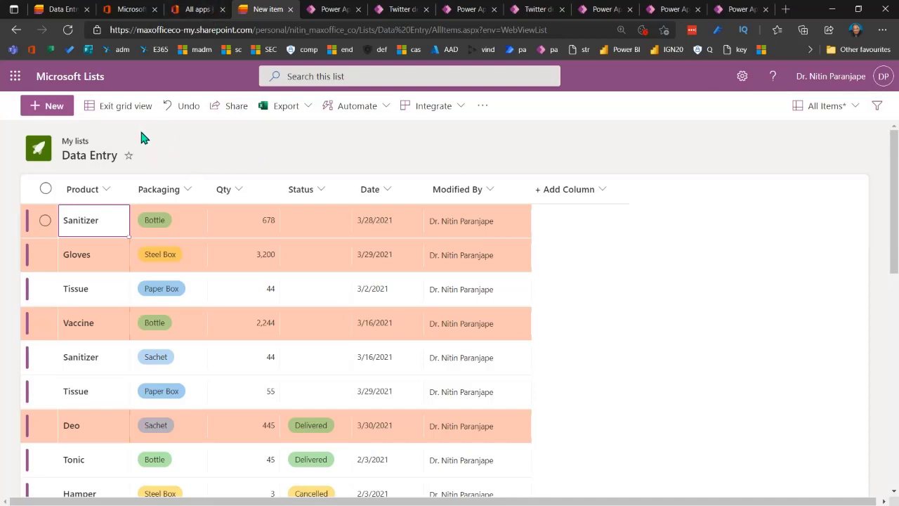
{"action": "left_click", "coordinate": [123, 106]}
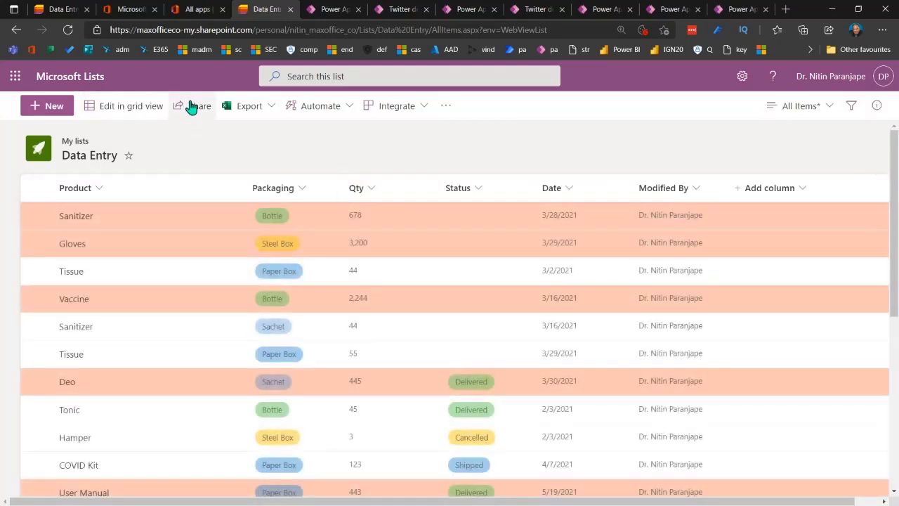
Step: Copy the Data Entry list's web address up to the list name and start a new Power Apps app from SharePoint data
{"action": "left_click", "coordinate": [334, 13]}
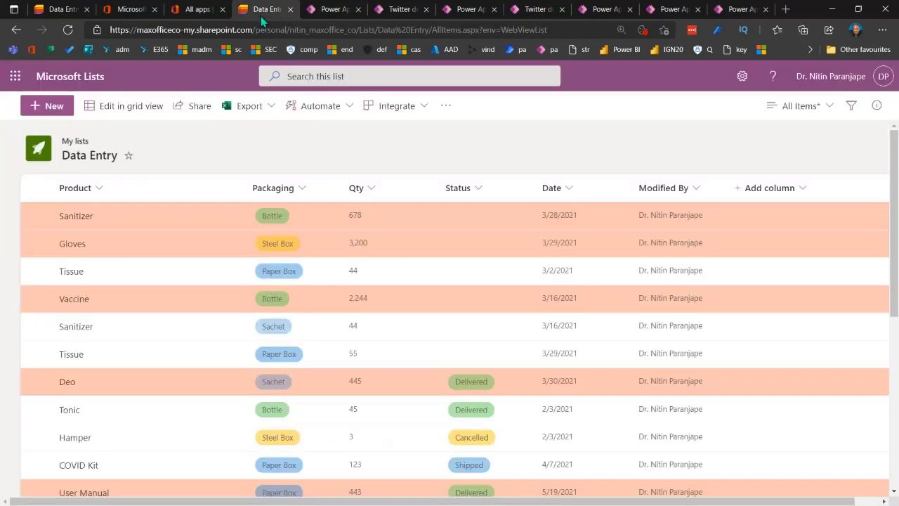
{"action": "left_click", "coordinate": [264, 9]}
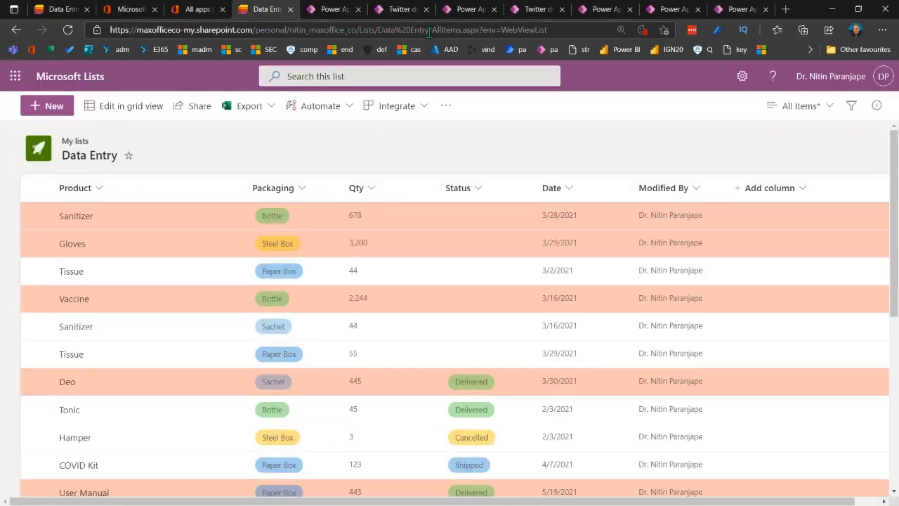
{"action": "left_click_drag", "start_coordinate": [431, 30], "coordinate": [109, 30]}
{"action": "key", "text": "ctrl+c"}
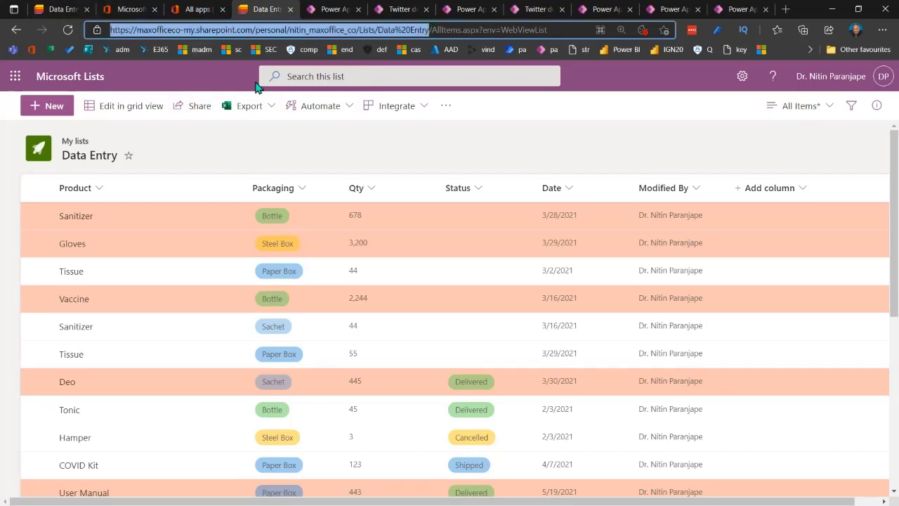
{"action": "left_click", "coordinate": [341, 11]}
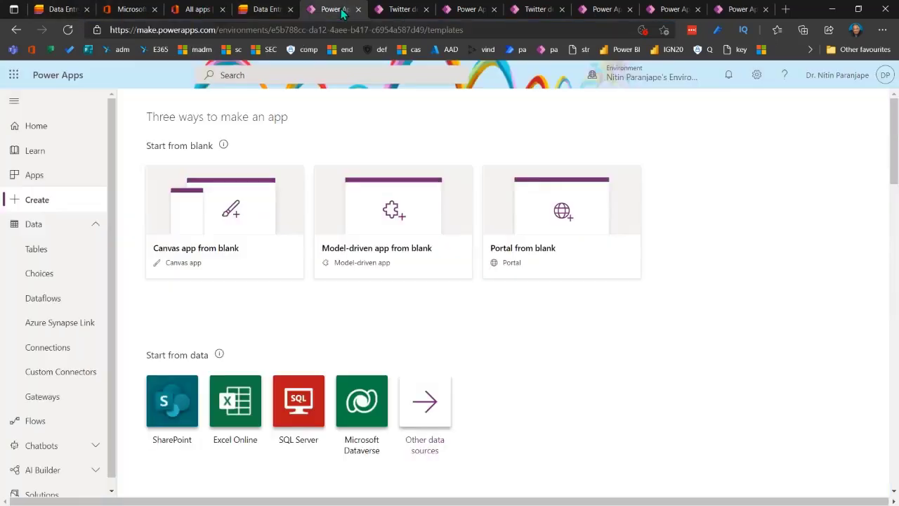
{"action": "left_click", "coordinate": [172, 401]}
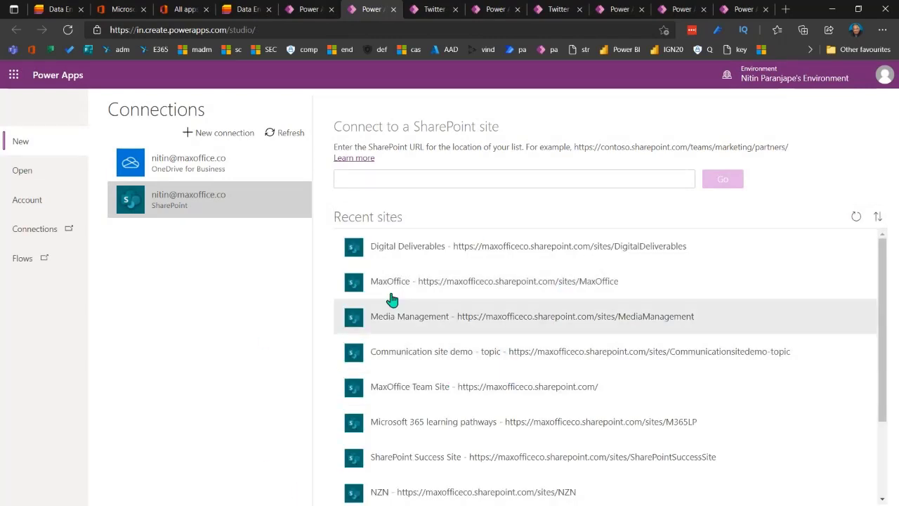
Step: Connect to the SharePoint site using the copied list address and generate an app from its Data Entry list
{"action": "left_click", "coordinate": [361, 182]}
{"action": "key", "text": "ctrl+v"}
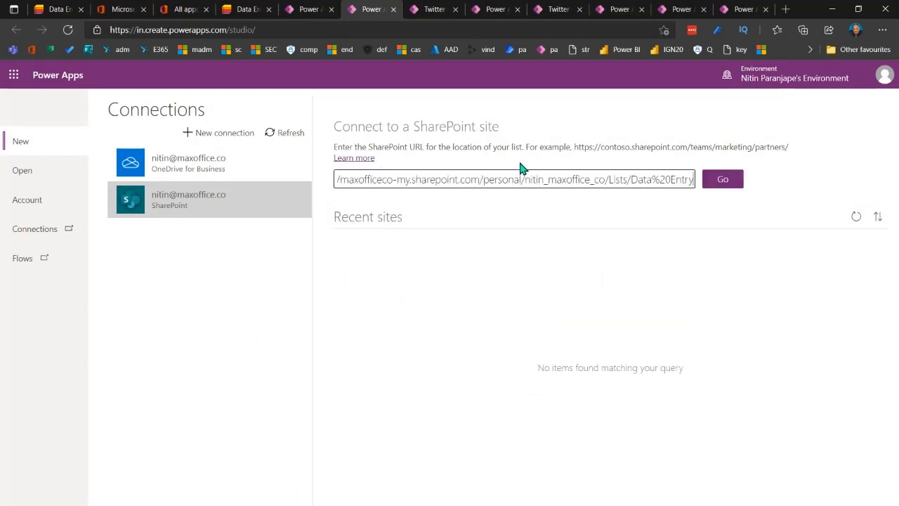
{"action": "left_click", "coordinate": [723, 180]}
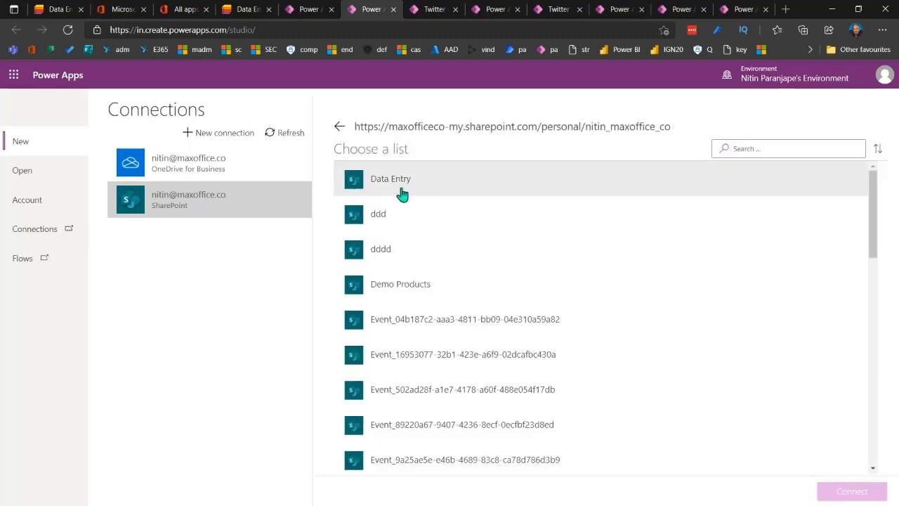
{"action": "left_click", "coordinate": [402, 184]}
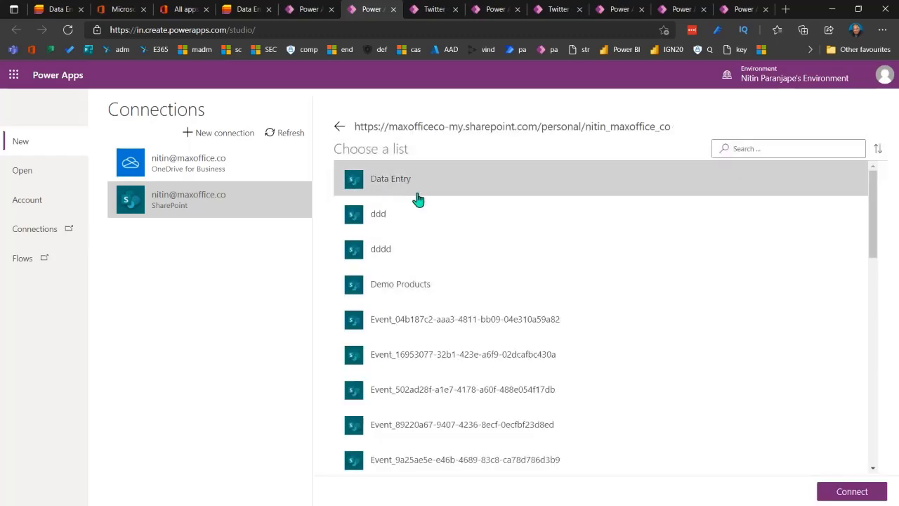
{"action": "left_click", "coordinate": [848, 492]}
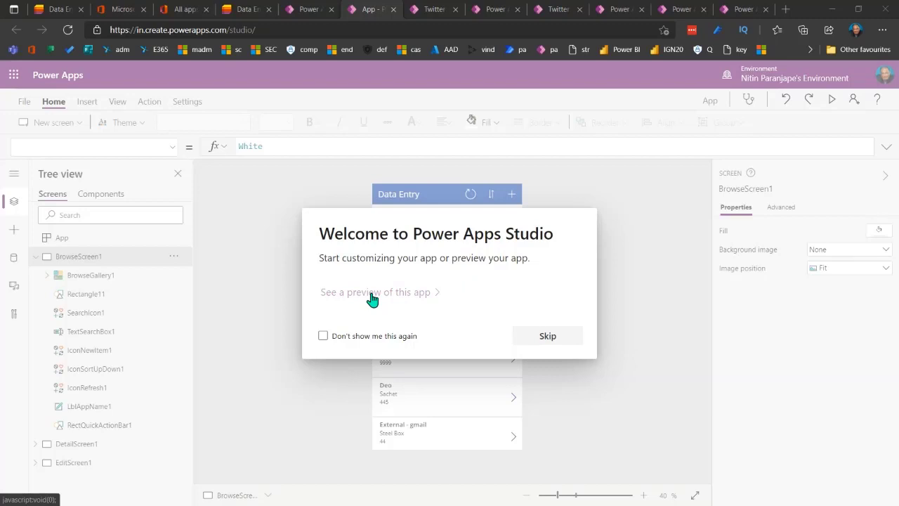
Step: Switch to Microsoft Lists and review the columns and items of the Data Entry list
{"action": "left_click", "coordinate": [246, 9]}
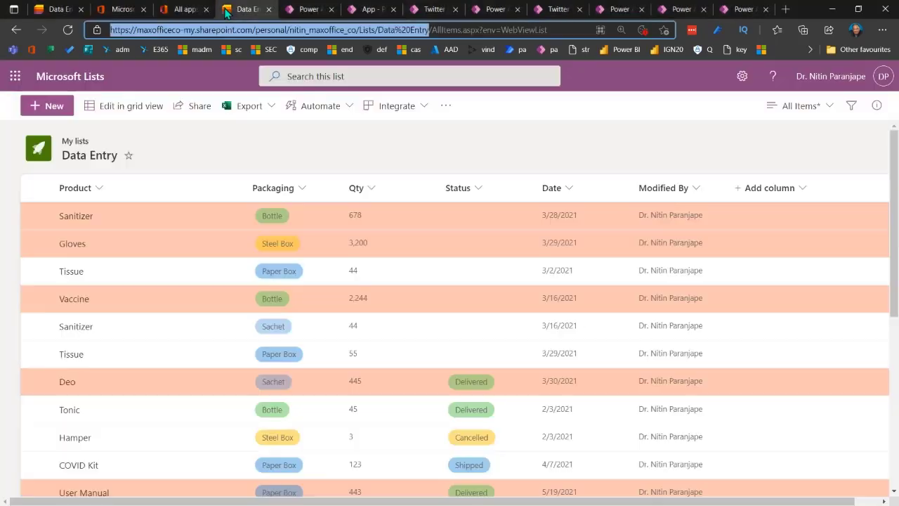
{"action": "left_click_drag", "start_coordinate": [76, 198], "coordinate": [438, 188]}
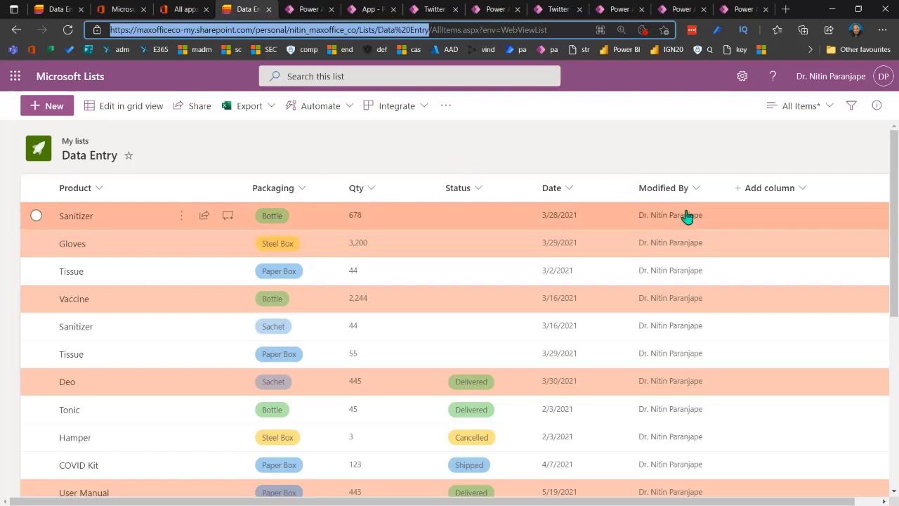
{"action": "scroll", "coordinate": [662, 280], "scroll_direction": "down", "scroll_amount": 5}
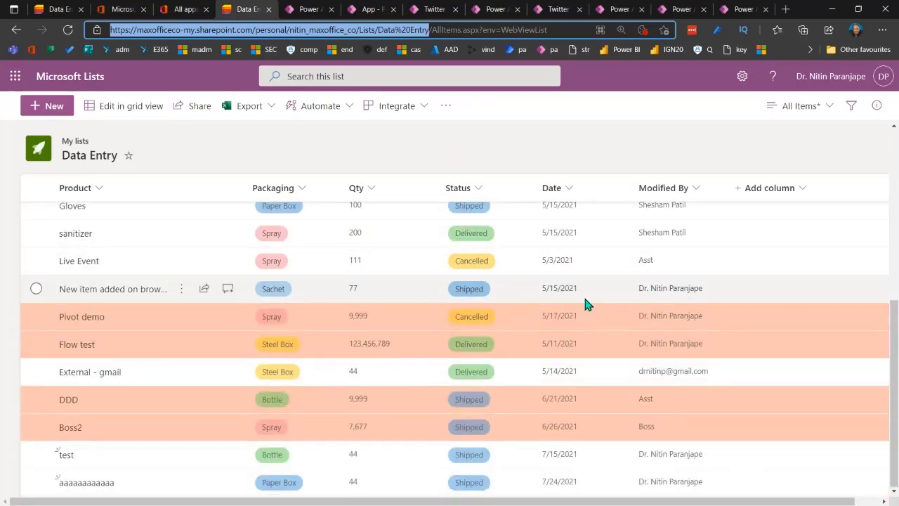
Step: Return to the generated Data Entry app in Power Apps Studio, dismiss the welcome message and run the app preview
{"action": "left_click", "coordinate": [309, 12]}
{"action": "left_click", "coordinate": [373, 14]}
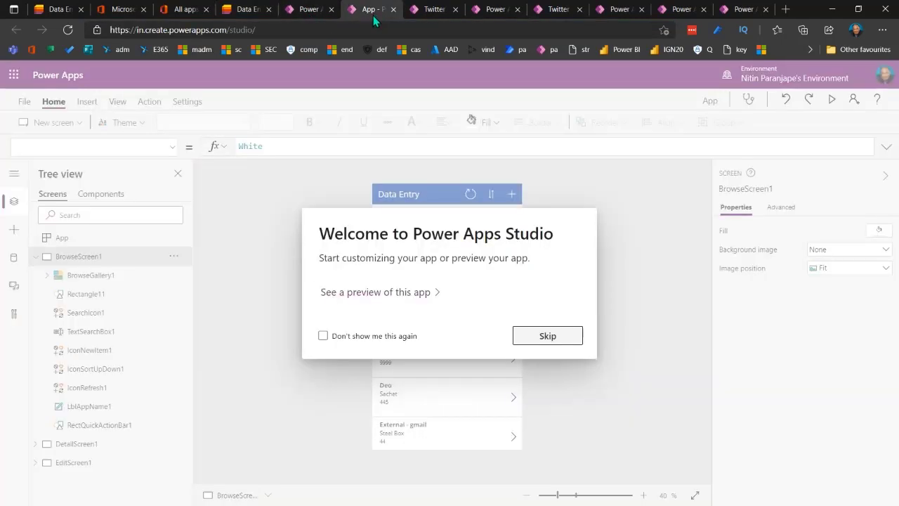
{"action": "left_click", "coordinate": [387, 300]}
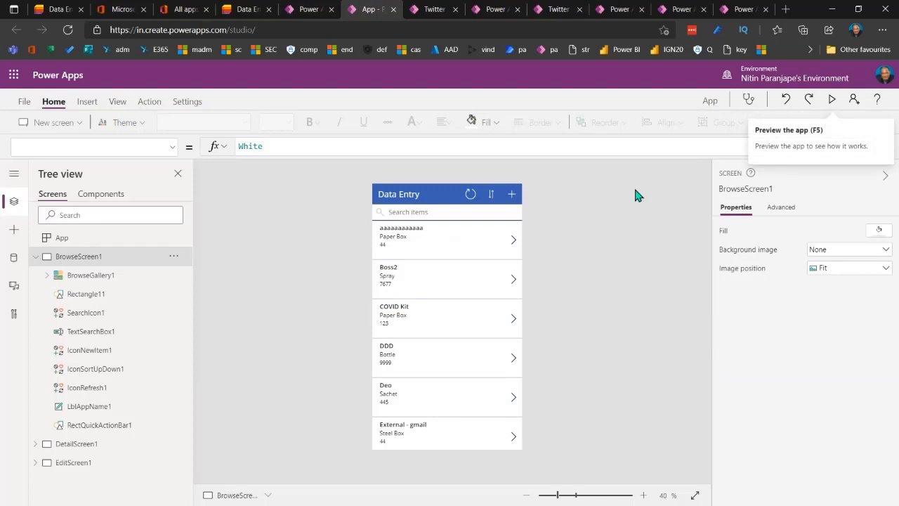
{"action": "left_click", "coordinate": [833, 101]}
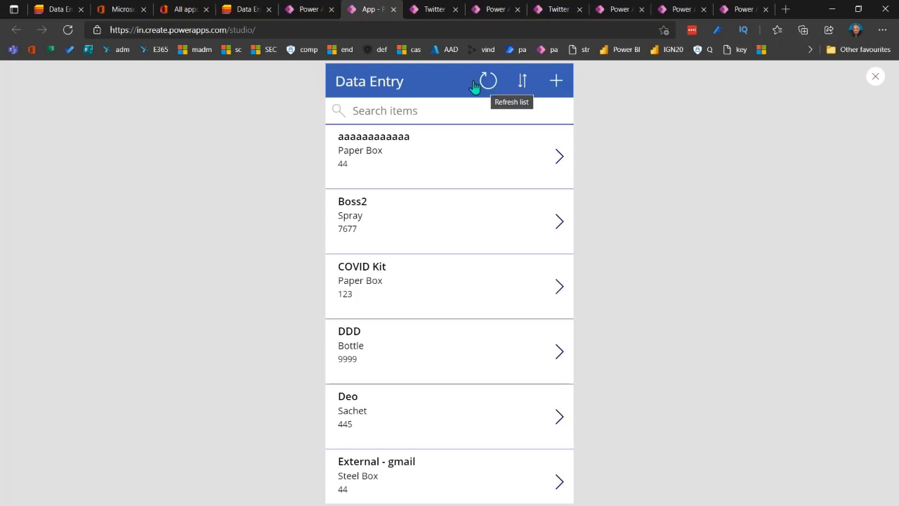
Step: In Microsoft Lists, start a new Data Entry item with product bbbbbb and quantity 444
{"action": "left_click", "coordinate": [242, 9]}
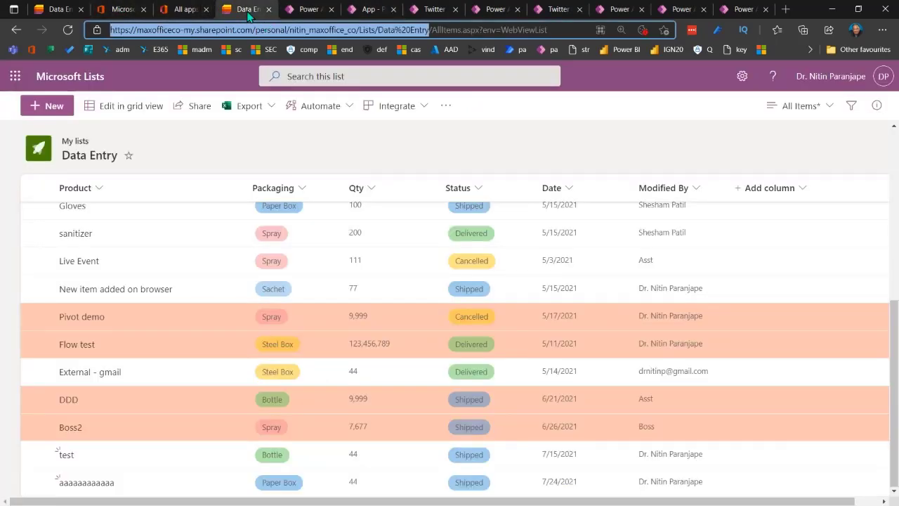
{"action": "left_click", "coordinate": [60, 109]}
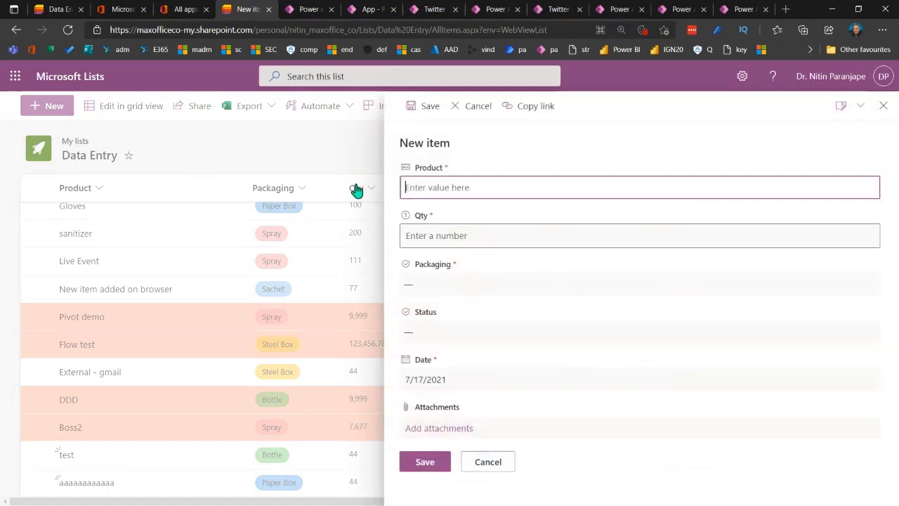
{"action": "type", "text": "bbb"}
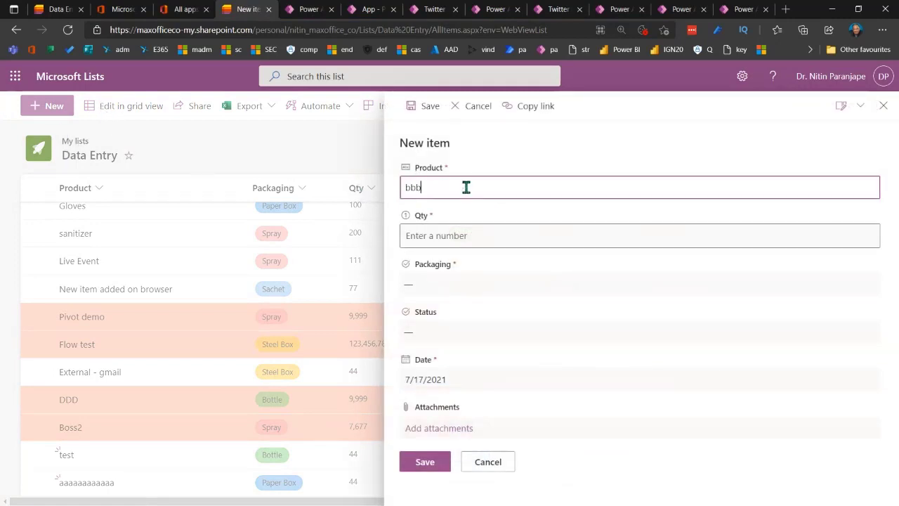
{"action": "type", "text": "bbb"}
{"action": "left_click", "coordinate": [485, 236]}
{"action": "type", "text": "444"}
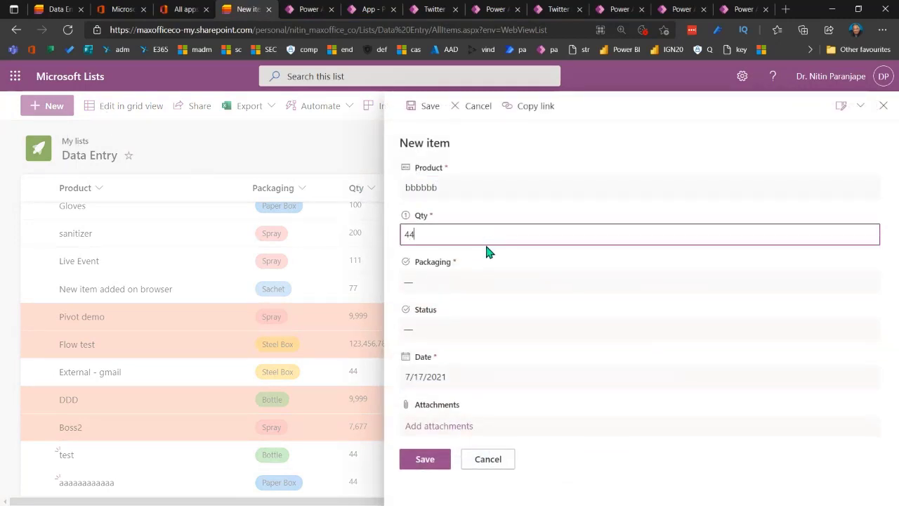
Step: Set the new item's packaging to Paper Box, status to Shipped and date to 7/31/2021, and save it
{"action": "left_click", "coordinate": [447, 284]}
{"action": "left_click", "coordinate": [439, 325]}
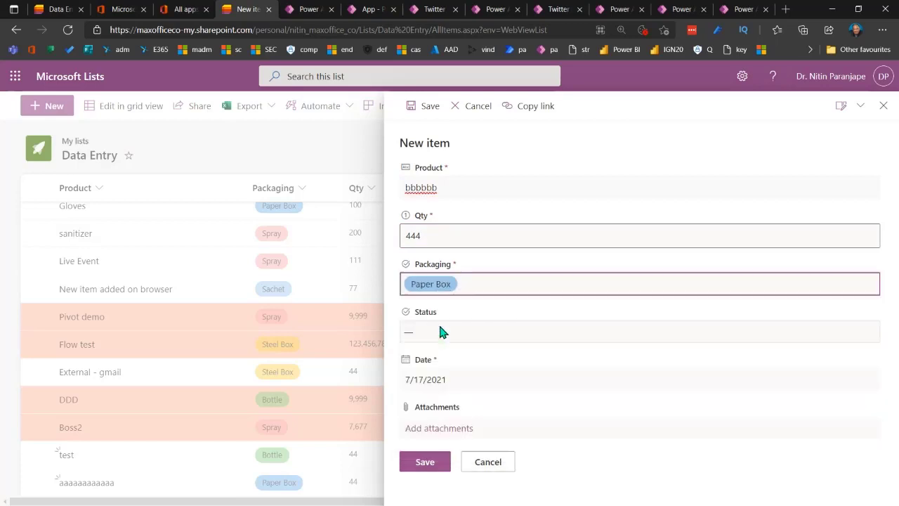
{"action": "left_click", "coordinate": [431, 331]}
{"action": "left_click", "coordinate": [429, 365]}
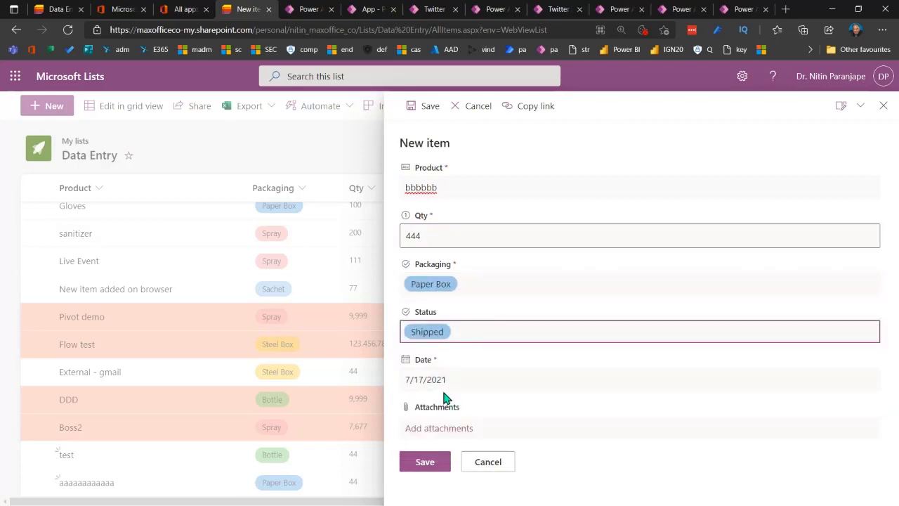
{"action": "left_click", "coordinate": [444, 379]}
{"action": "left_click", "coordinate": [525, 341]}
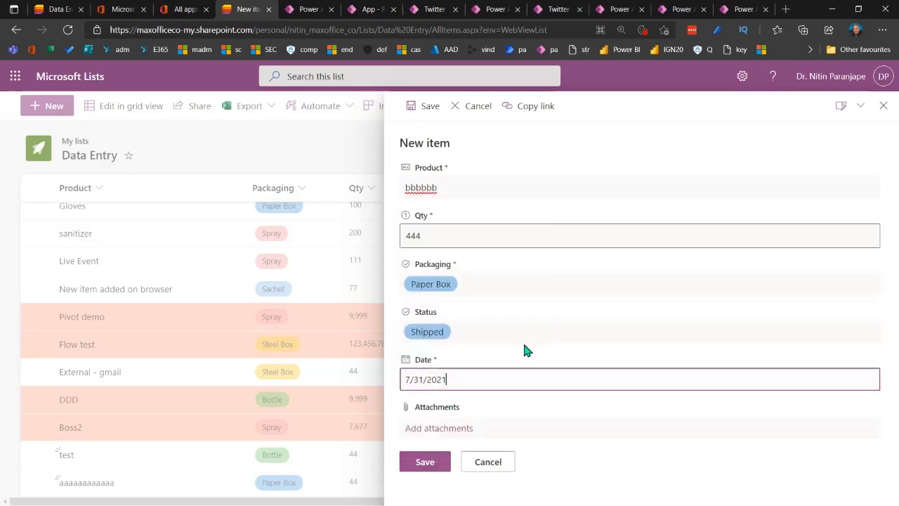
{"action": "left_click", "coordinate": [429, 459]}
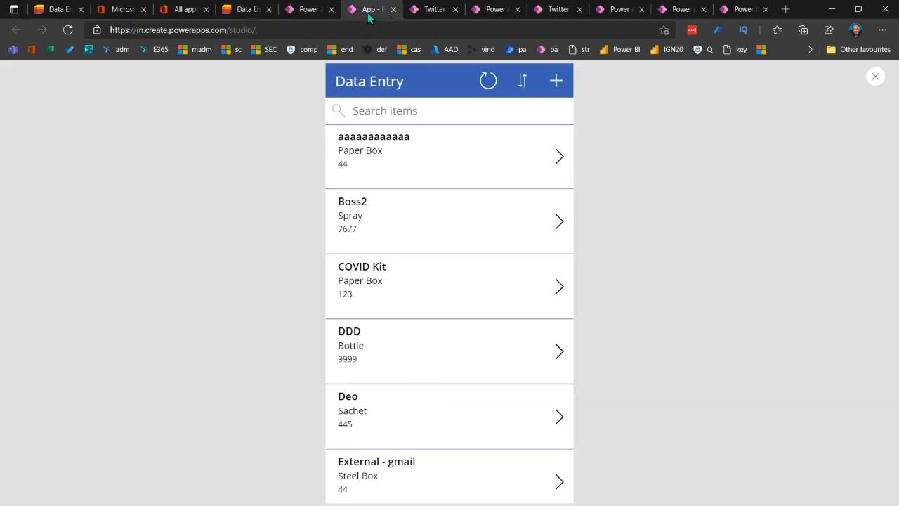
Step: Refresh the item list in the Power Apps preview, and try reverse alphabetical sorting before restoring alphabetical order
{"action": "left_click", "coordinate": [369, 9]}
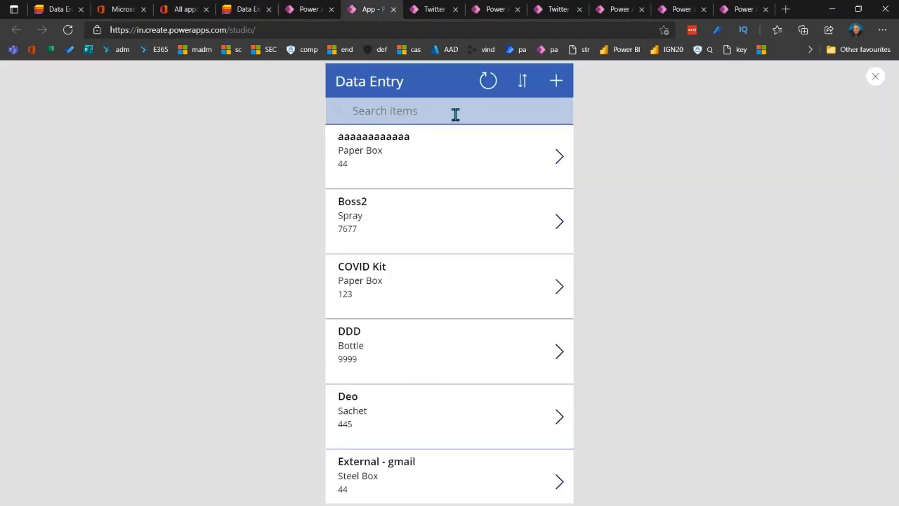
{"action": "left_click", "coordinate": [485, 90]}
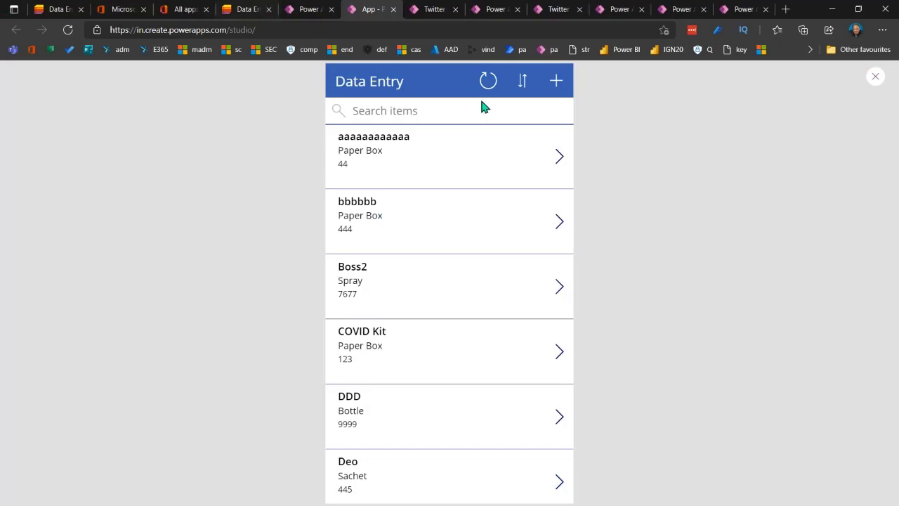
{"action": "left_click", "coordinate": [525, 84]}
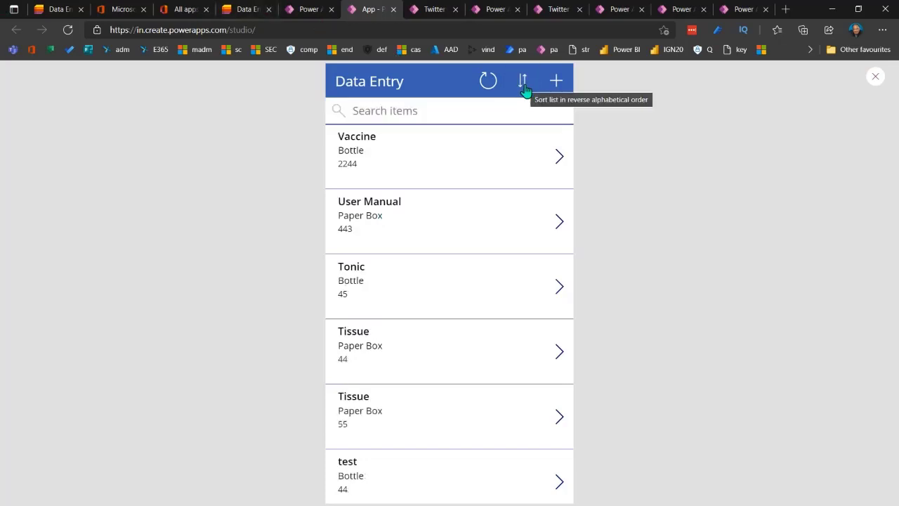
{"action": "left_click", "coordinate": [524, 84]}
{"action": "left_click", "coordinate": [522, 83]}
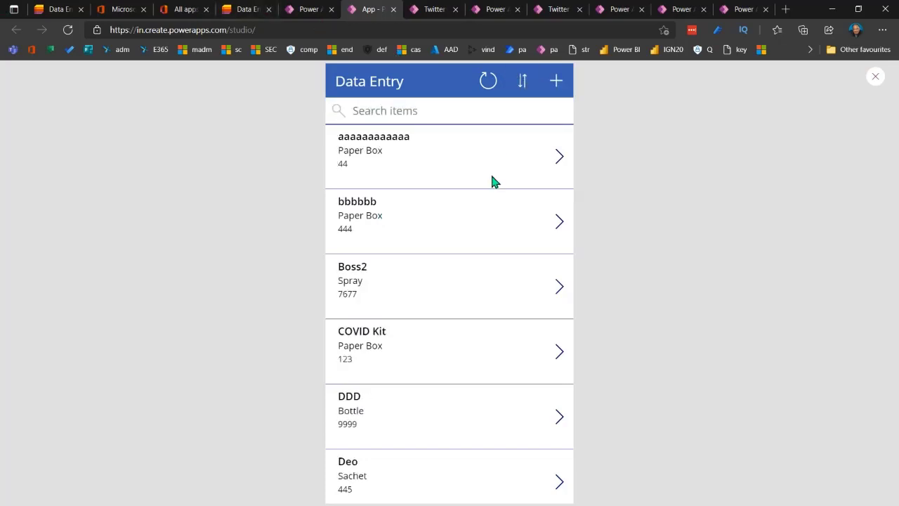
Step: Start a new item in the Data Entry app preview, ready for its title
{"action": "left_click", "coordinate": [555, 83]}
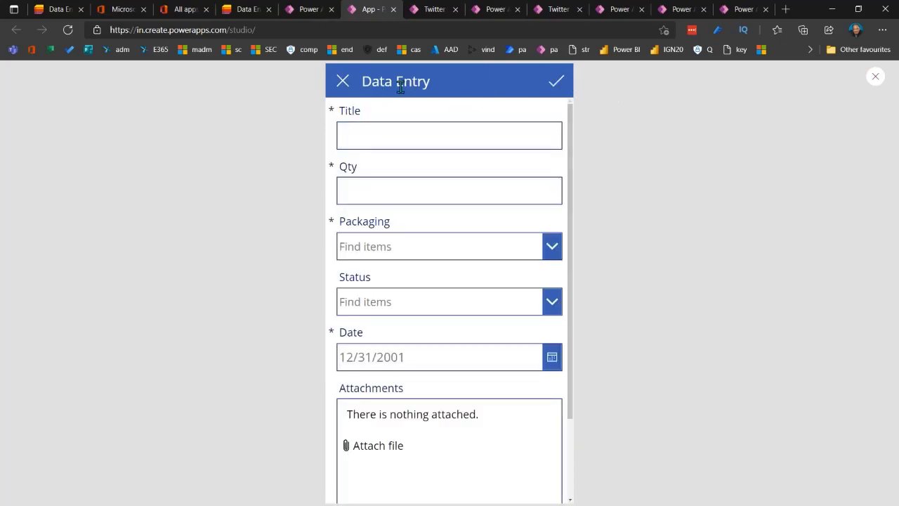
{"action": "left_click", "coordinate": [385, 145]}
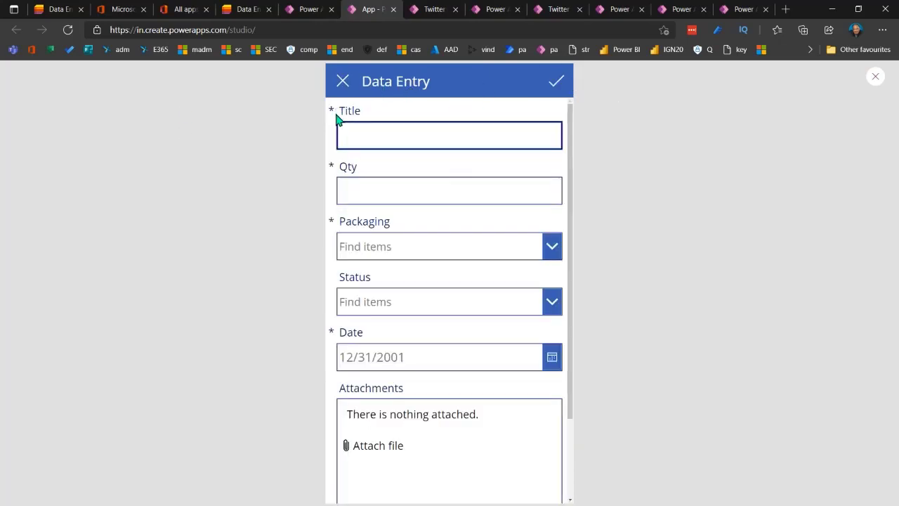
Step: Switch to the Data Entry list in Microsoft Lists and review the Qty column's settings, including its additional options, without saving
{"action": "left_click", "coordinate": [249, 11]}
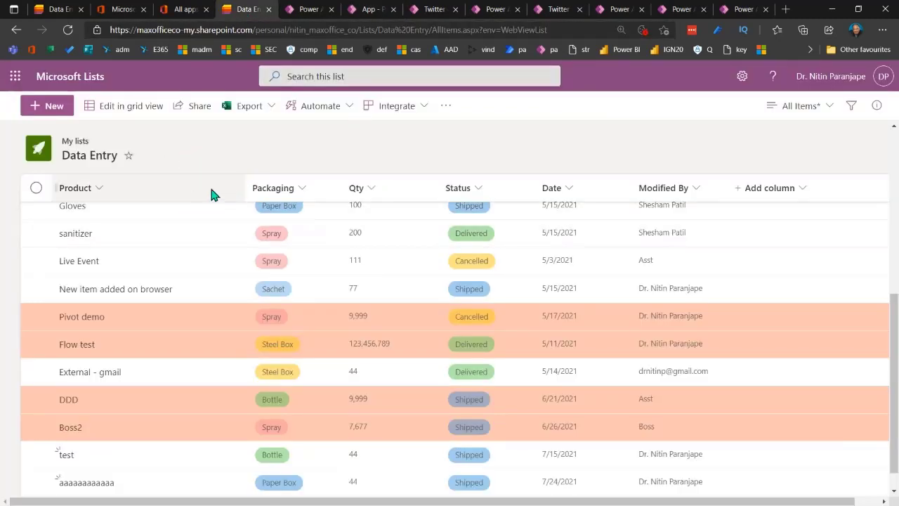
{"action": "left_click", "coordinate": [295, 193]}
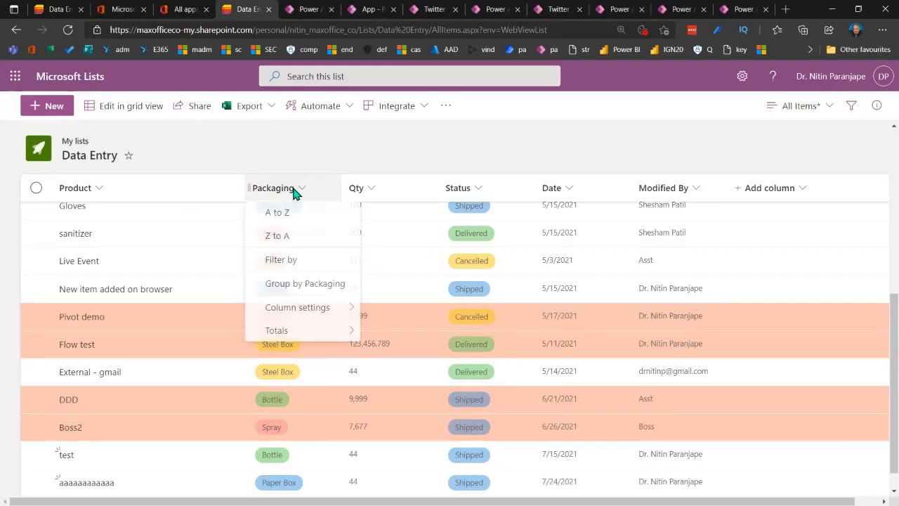
{"action": "left_click", "coordinate": [365, 188]}
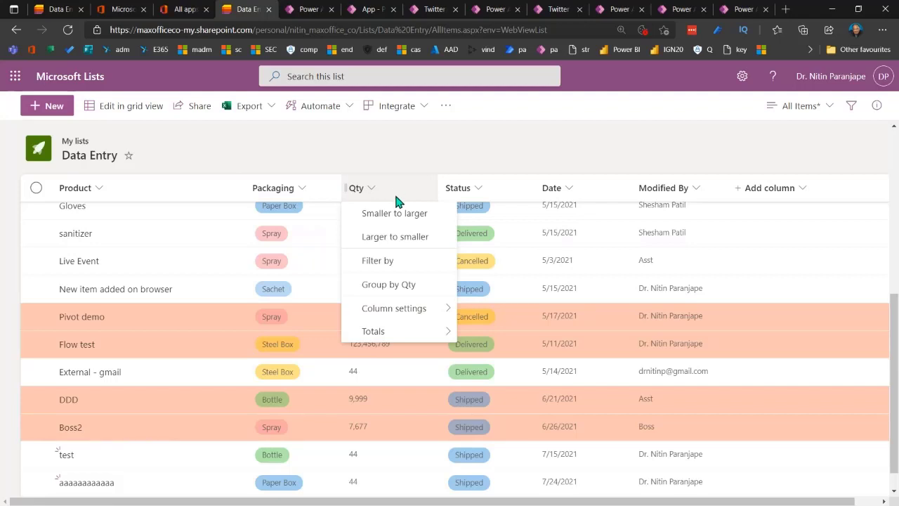
{"action": "mouse_move", "coordinate": [449, 309]}
{"action": "left_click", "coordinate": [484, 312]}
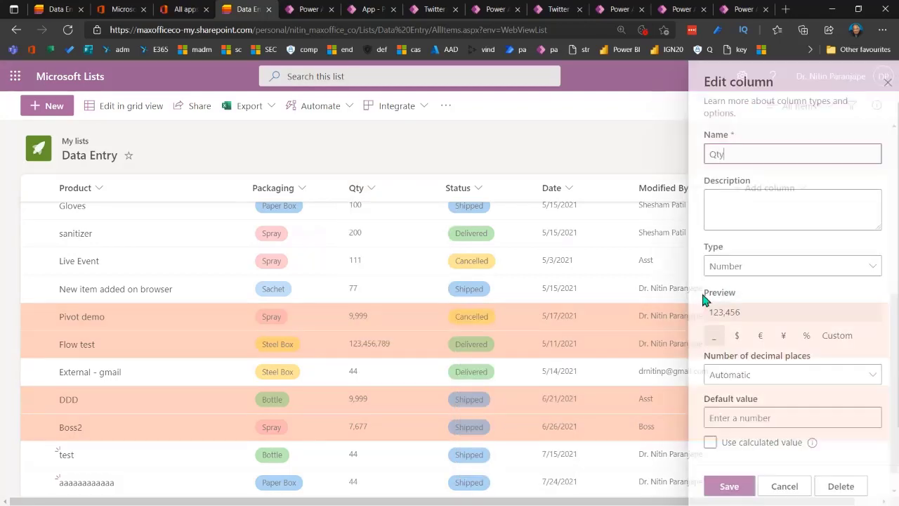
{"action": "scroll", "coordinate": [807, 372], "scroll_direction": "down", "scroll_amount": 1}
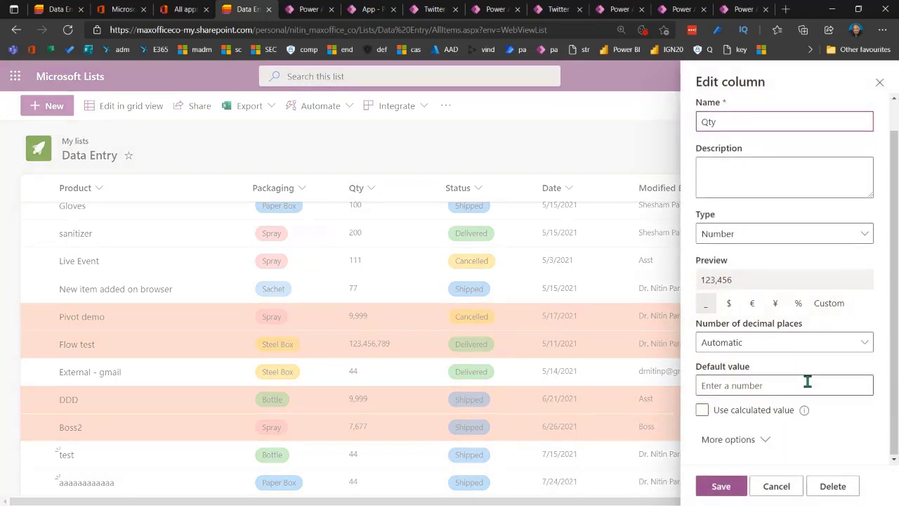
{"action": "left_click", "coordinate": [757, 442]}
{"action": "scroll", "coordinate": [792, 372], "scroll_direction": "down", "scroll_amount": 3}
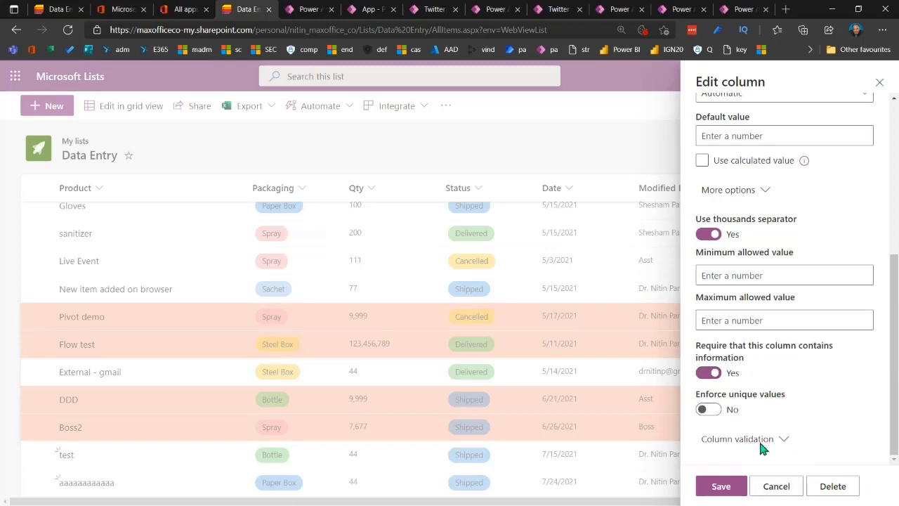
{"action": "left_click", "coordinate": [772, 483]}
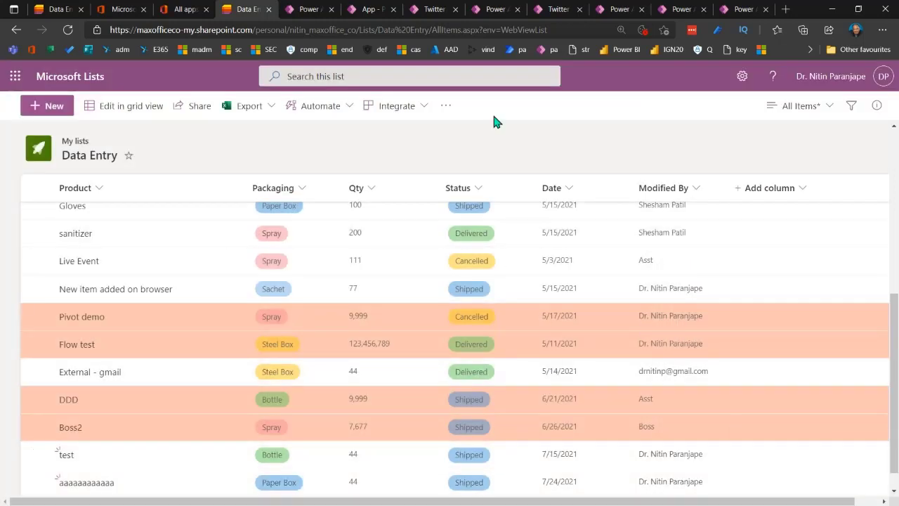
Step: Return to the Power Apps form and enter the title dd, Bottle as packaging and Shipped as status, leaving Qty empty
{"action": "left_click", "coordinate": [373, 9]}
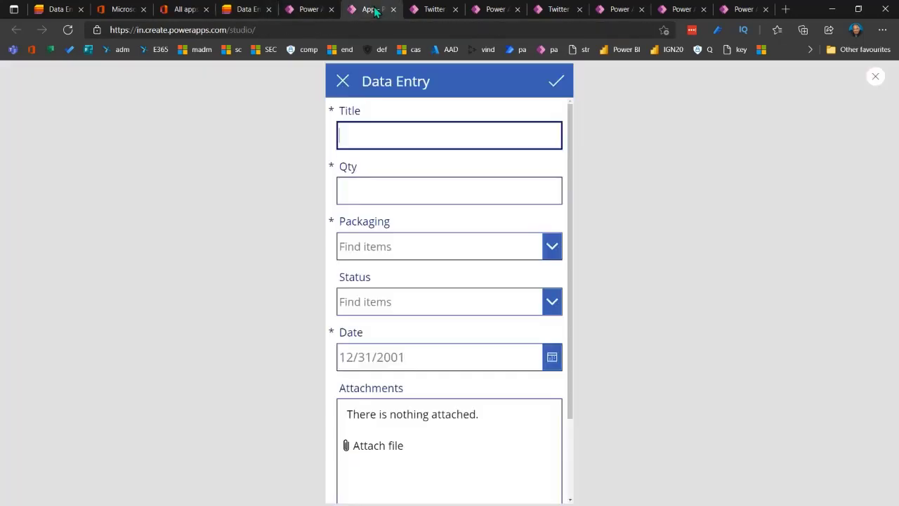
{"action": "left_click", "coordinate": [353, 135]}
{"action": "type", "text": "dd"}
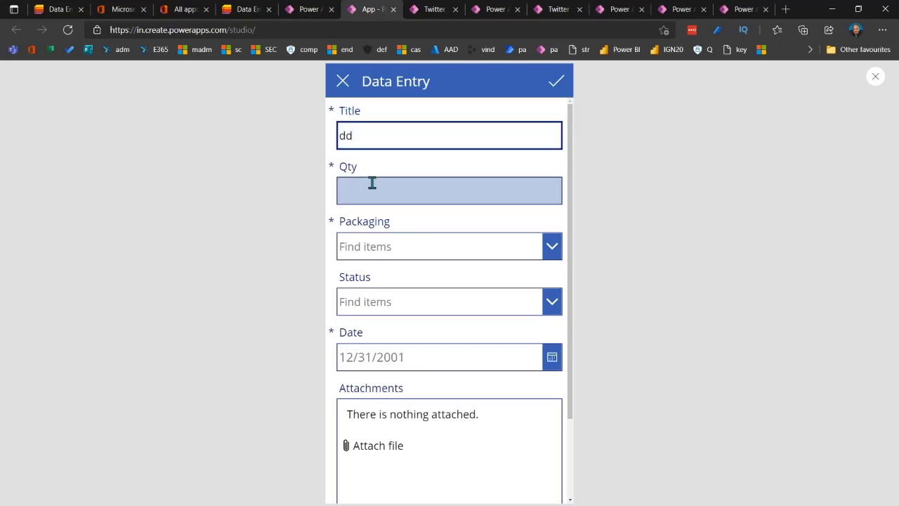
{"action": "left_click", "coordinate": [368, 189]}
{"action": "left_click", "coordinate": [359, 245]}
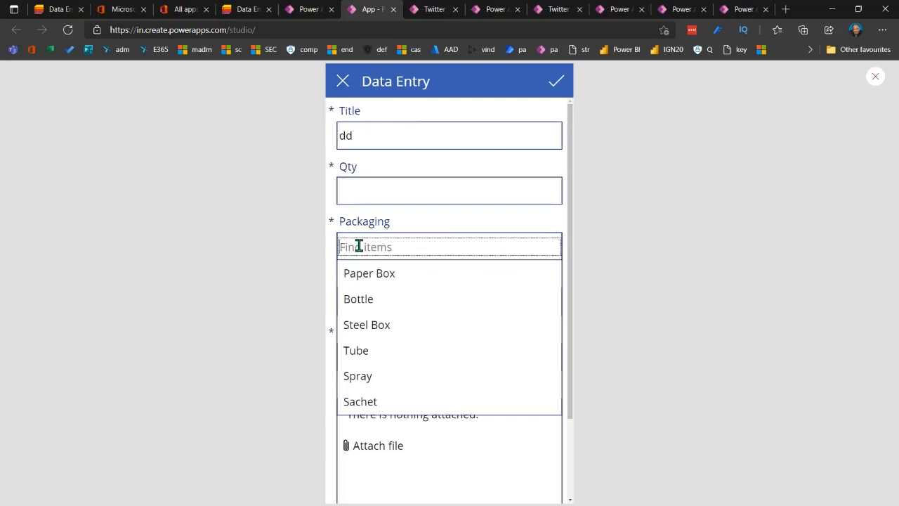
{"action": "left_click", "coordinate": [384, 298]}
{"action": "left_click", "coordinate": [367, 302]}
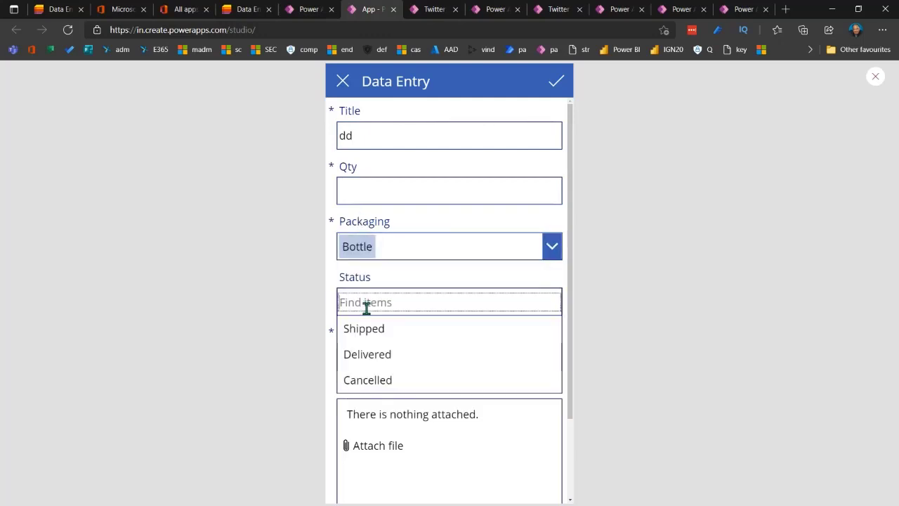
{"action": "left_click", "coordinate": [367, 333]}
Step: Set the new item's date to July 23, 2021 and try to submit the form without a quantity
{"action": "left_click", "coordinate": [393, 364]}
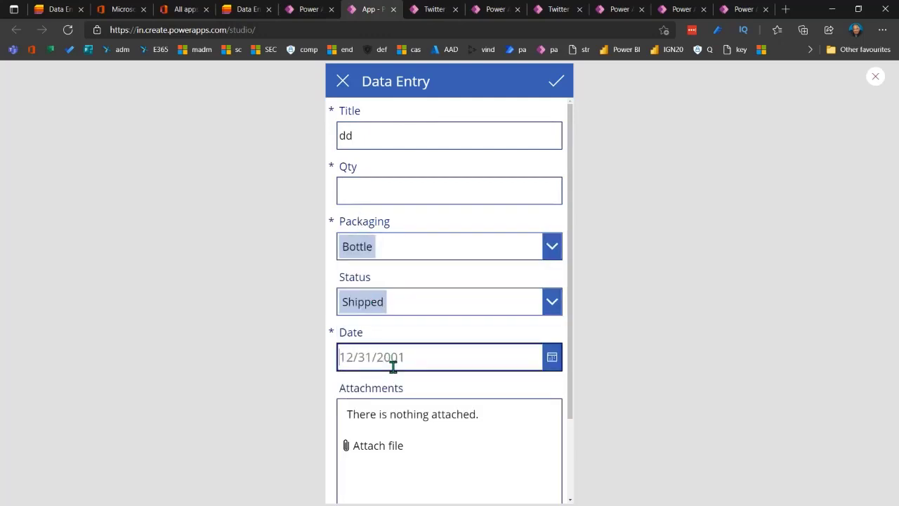
{"action": "left_click", "coordinate": [552, 361]}
{"action": "left_click", "coordinate": [489, 438]}
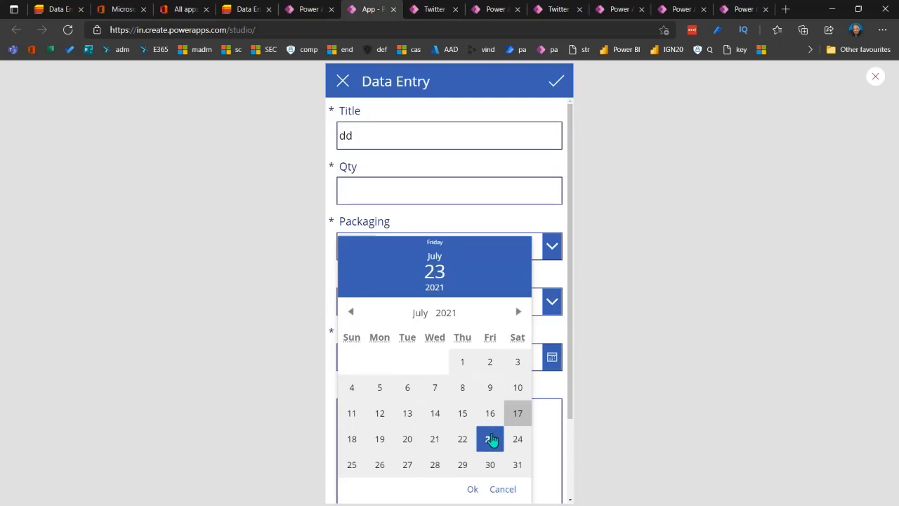
{"action": "left_click", "coordinate": [471, 489]}
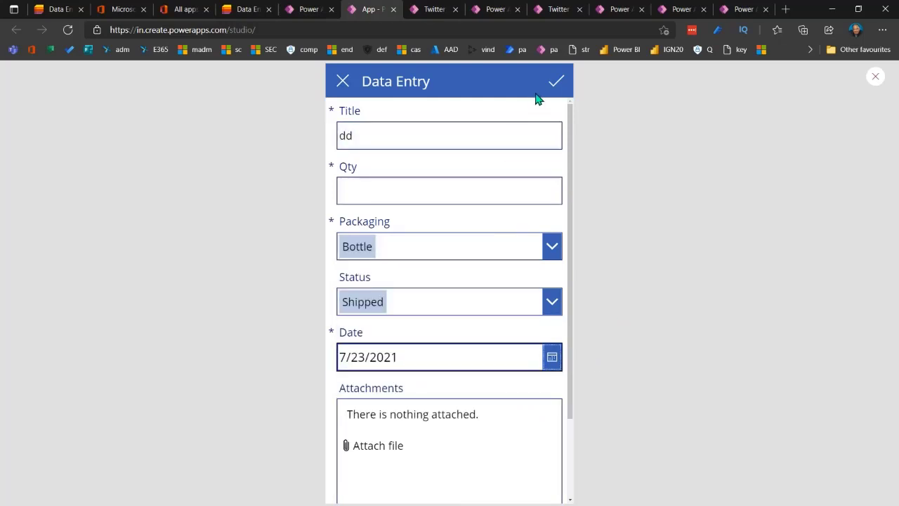
{"action": "left_click", "coordinate": [555, 83]}
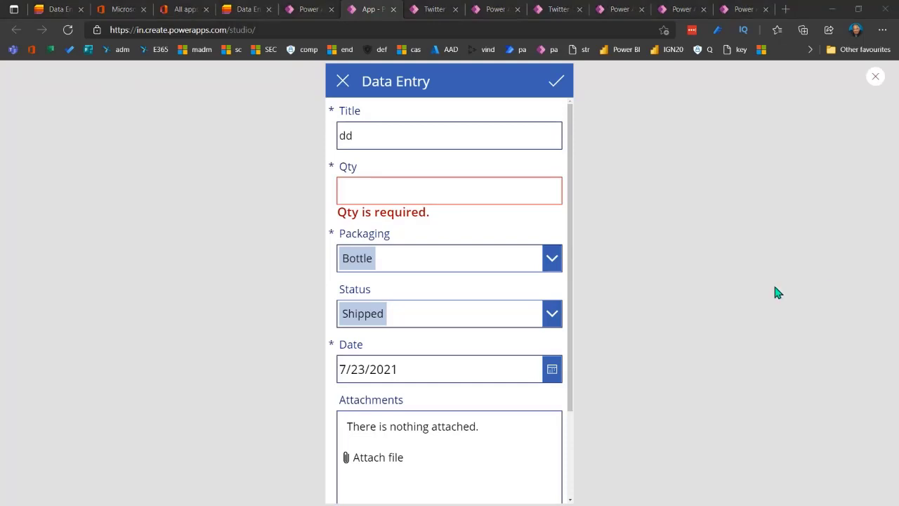
Step: Set Qty to 444, replace the title with cccccc and submit the new item
{"action": "left_click", "coordinate": [379, 194]}
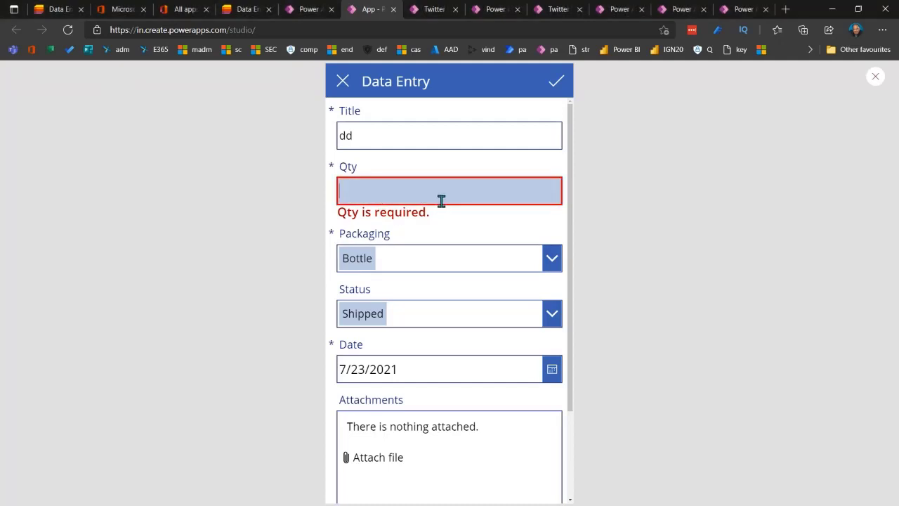
{"action": "type", "text": "444"}
{"action": "left_click", "coordinate": [356, 131]}
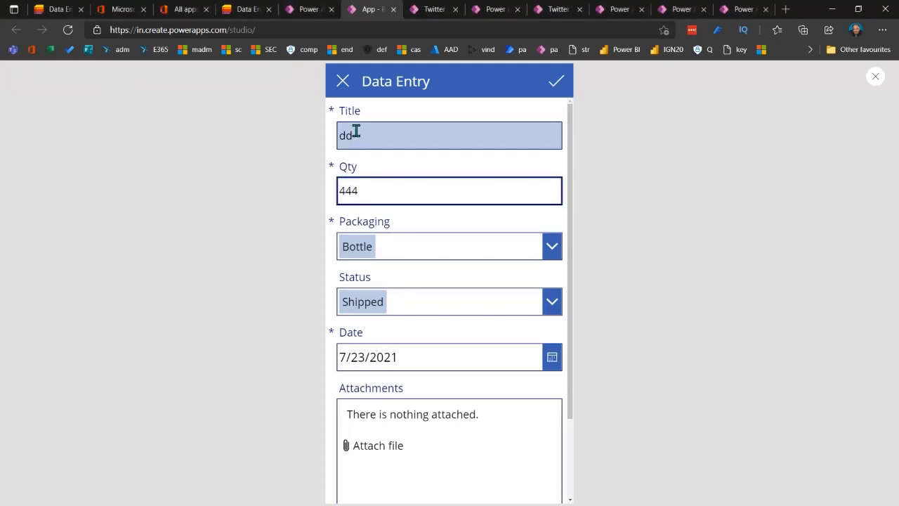
{"action": "key", "text": "BackSpace"}
{"action": "key", "text": "BackSpace"}
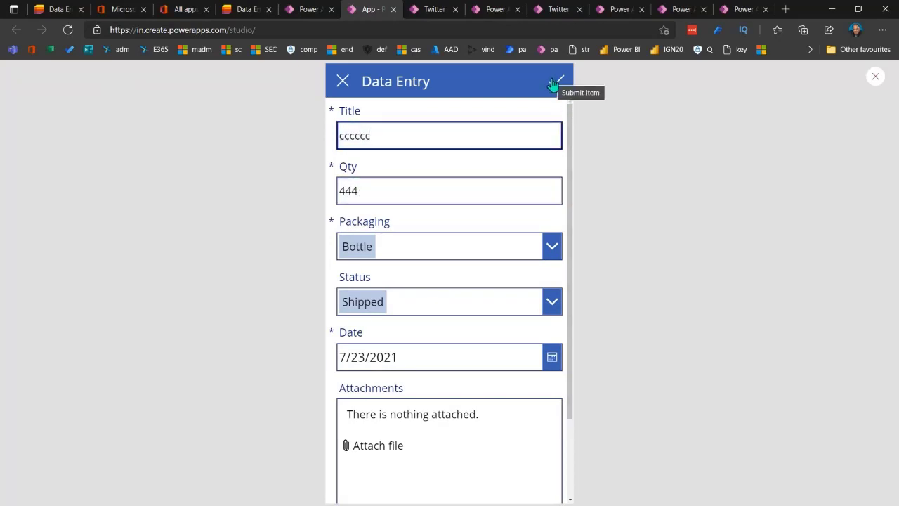
{"action": "scroll", "coordinate": [513, 164], "scroll_direction": "down", "scroll_amount": 3}
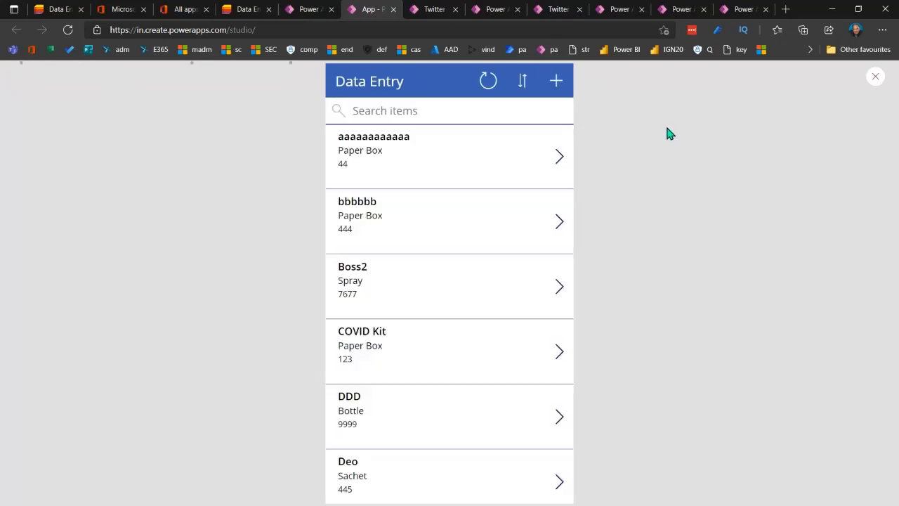
Step: Look through the app's item gallery for the new cccccc record and the other entries
{"action": "scroll", "coordinate": [535, 171], "scroll_direction": "down", "scroll_amount": 7}
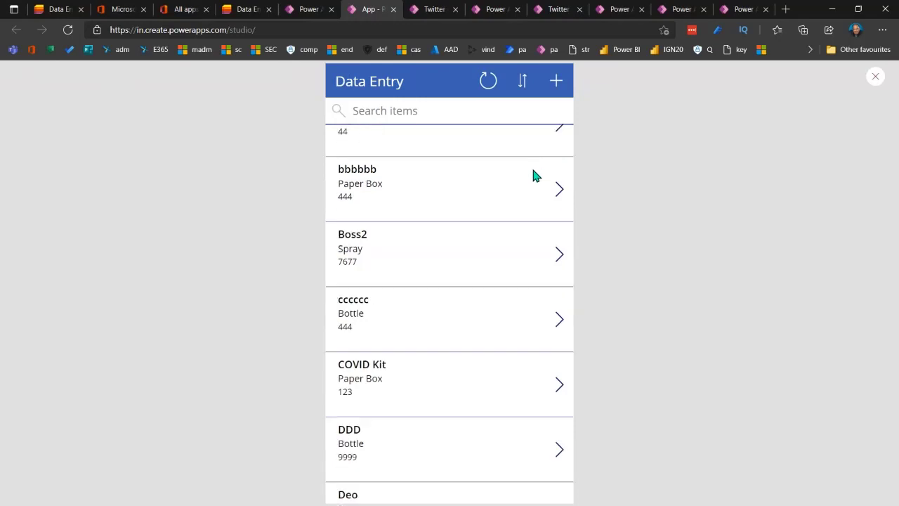
{"action": "scroll", "coordinate": [535, 175], "scroll_direction": "down", "scroll_amount": 10}
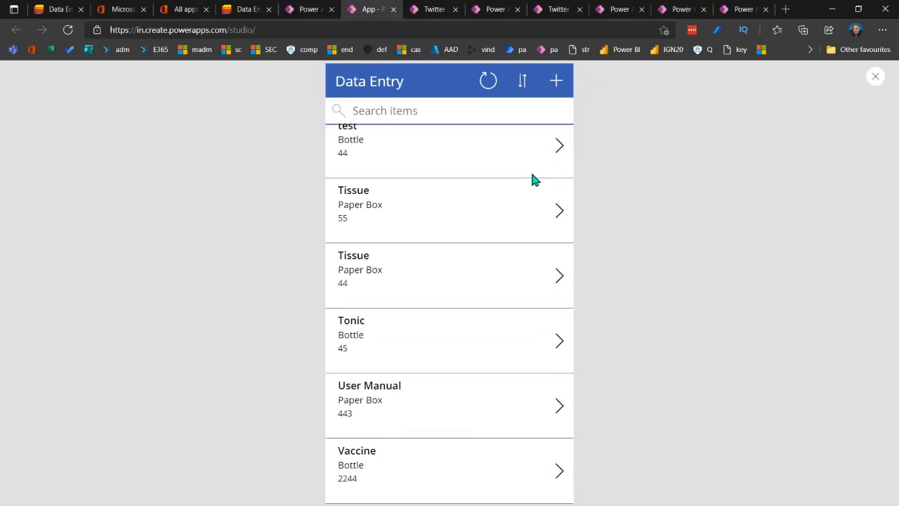
{"action": "scroll", "coordinate": [532, 179], "scroll_direction": "up", "scroll_amount": 15}
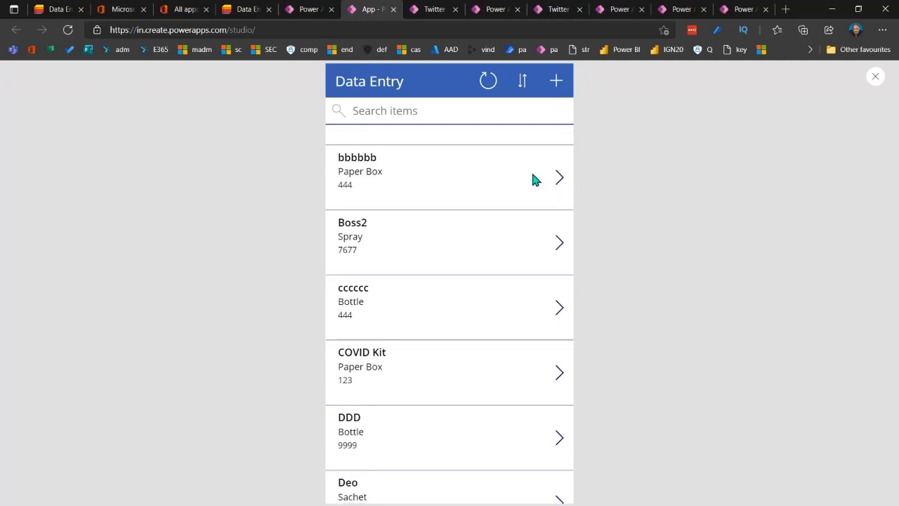
{"action": "scroll", "coordinate": [442, 402], "scroll_direction": "down", "scroll_amount": 3}
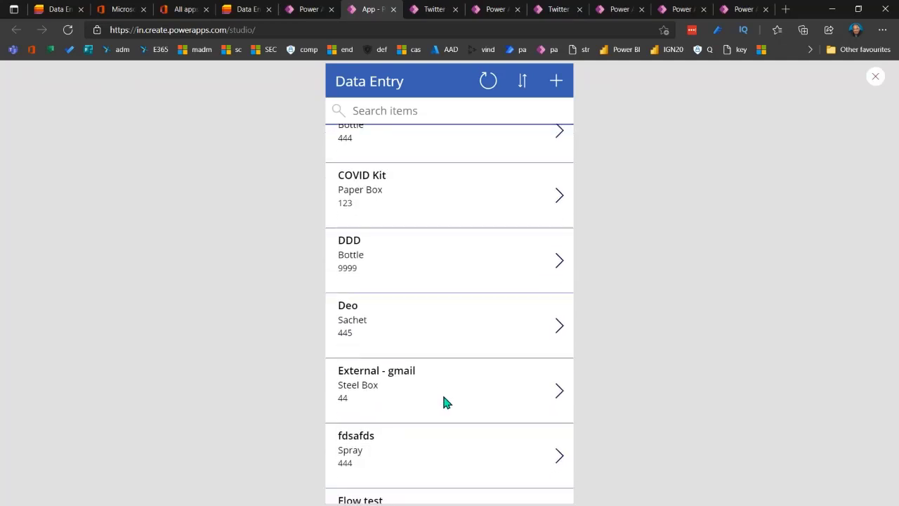
{"action": "scroll", "coordinate": [443, 402], "scroll_direction": "down", "scroll_amount": 3}
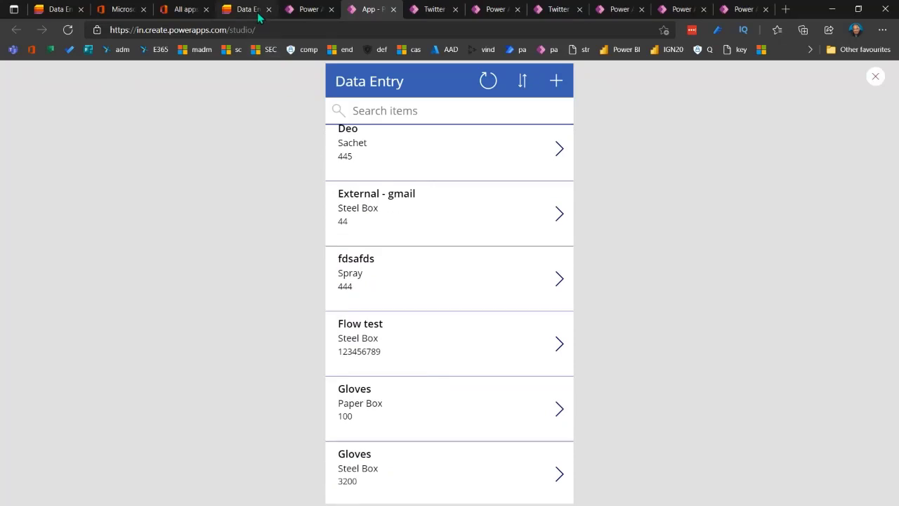
Step: Switch to the Data Entry list in Microsoft Lists, refresh it and check its last rows for the cccccc item
{"action": "left_click", "coordinate": [258, 15]}
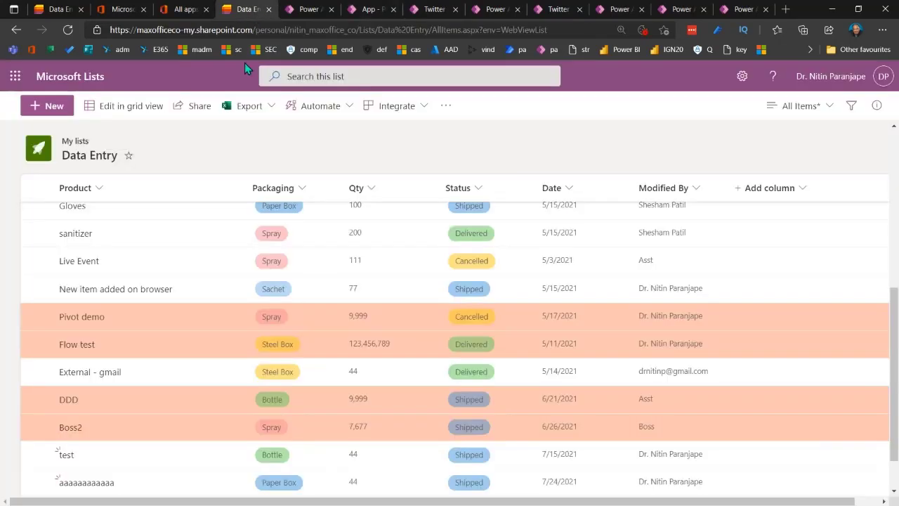
{"action": "left_click", "coordinate": [68, 29]}
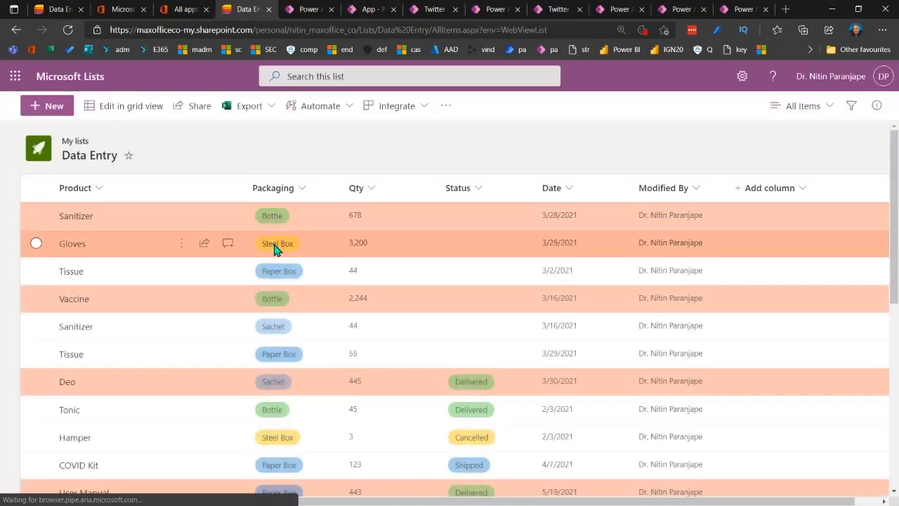
{"action": "scroll", "coordinate": [274, 257], "scroll_direction": "down", "scroll_amount": 10}
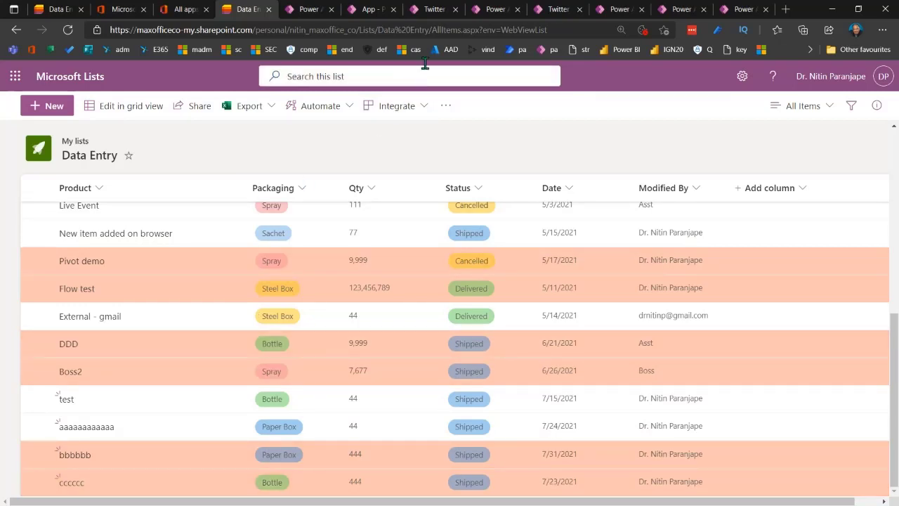
{"action": "left_click", "coordinate": [370, 9]}
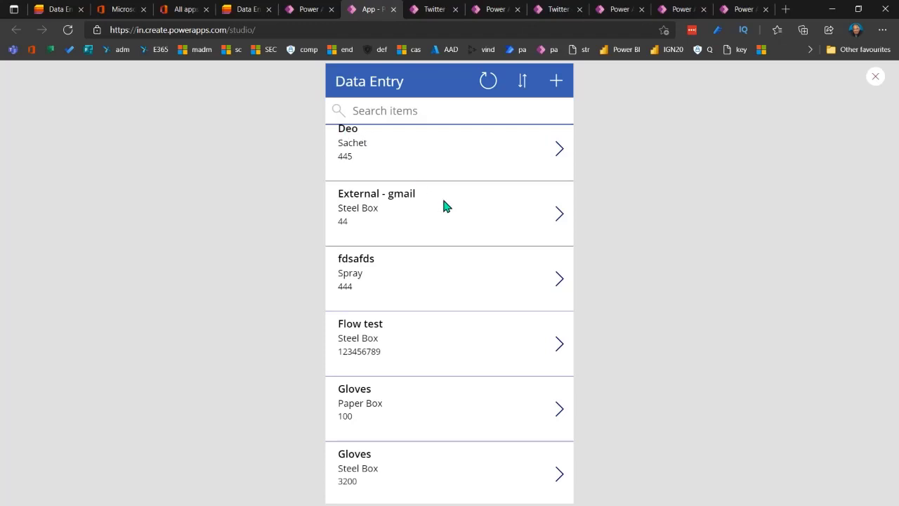
{"action": "scroll", "coordinate": [443, 203], "scroll_direction": "up", "scroll_amount": 5}
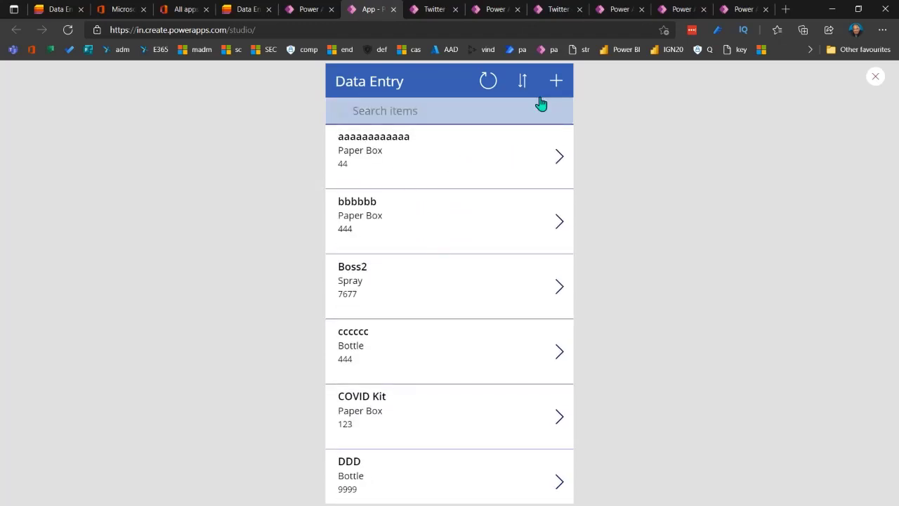
{"action": "left_click", "coordinate": [560, 157]}
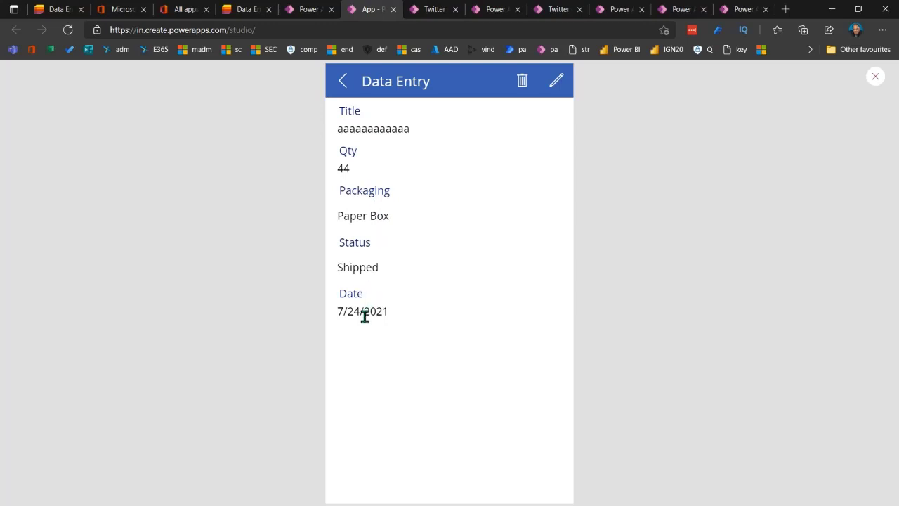
{"action": "left_click", "coordinate": [556, 83]}
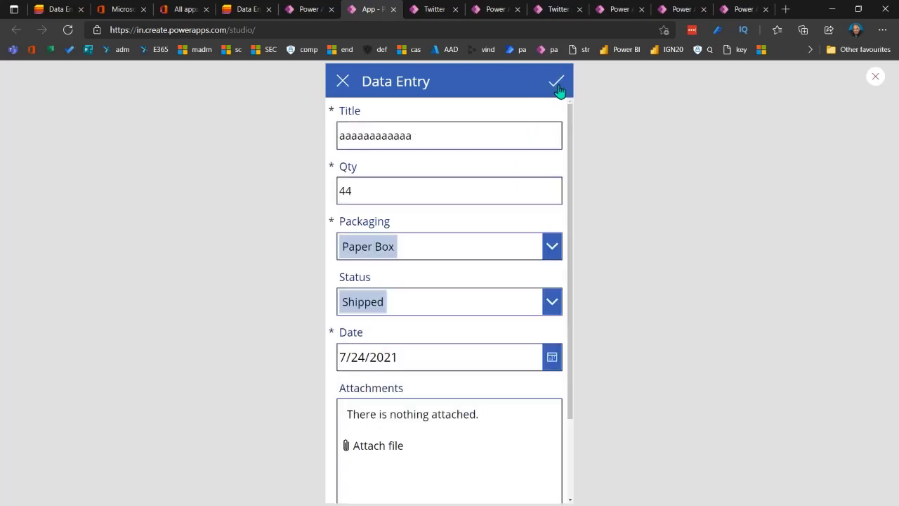
{"action": "left_click", "coordinate": [425, 140]}
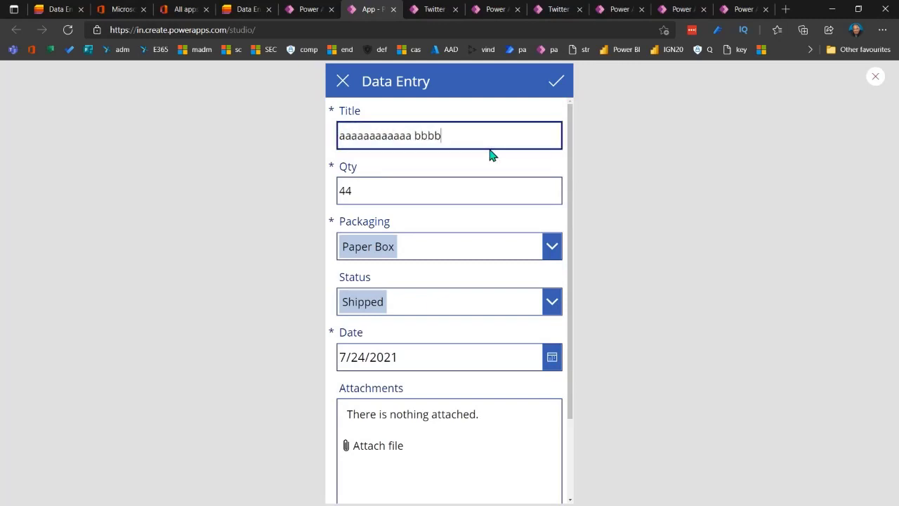
{"action": "left_click", "coordinate": [387, 191]}
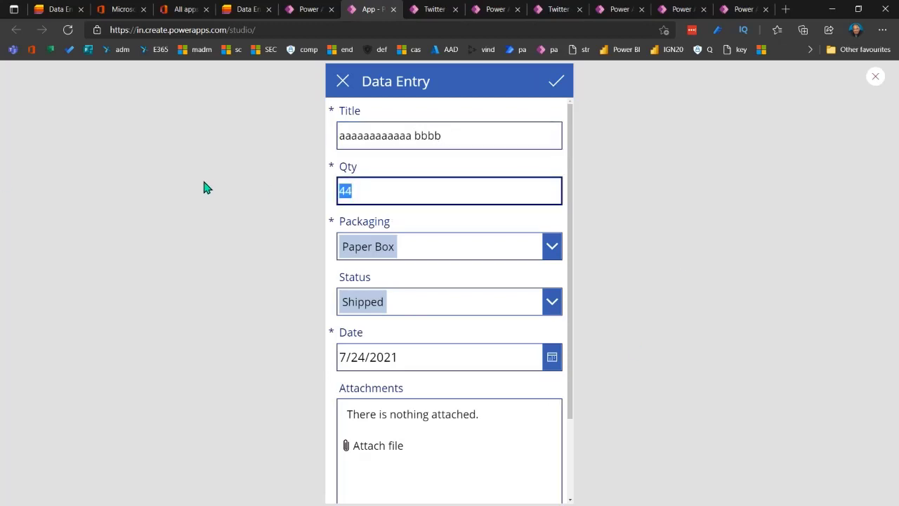
{"action": "type", "text": "8888888888"}
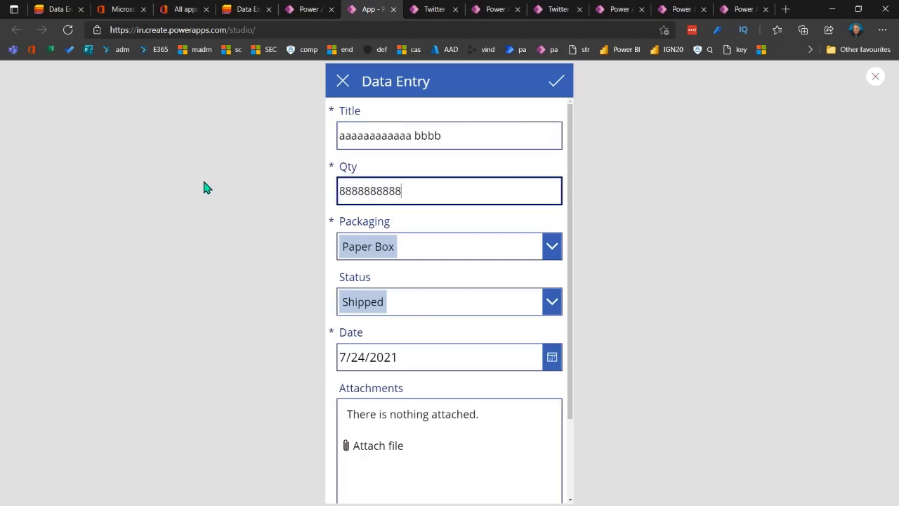
{"action": "left_click", "coordinate": [559, 84]}
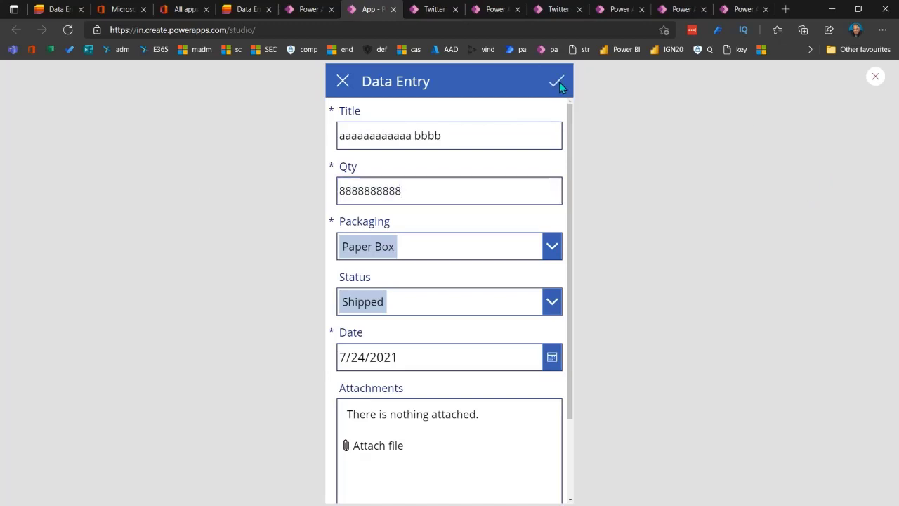
Step: Switch to the Data Entry list in Microsoft Lists and sort Product A to Z to check the edited item
{"action": "left_click", "coordinate": [254, 10]}
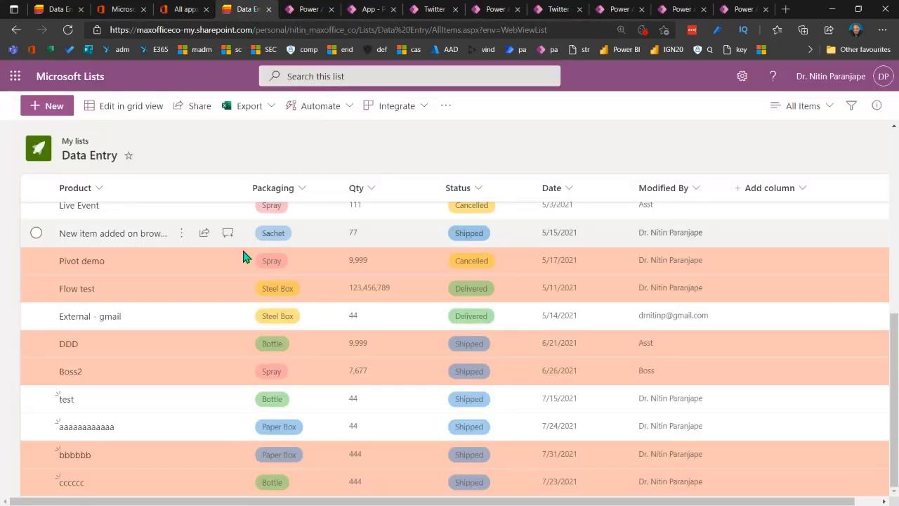
{"action": "scroll", "coordinate": [253, 281], "scroll_direction": "up", "scroll_amount": 5}
{"action": "scroll", "coordinate": [246, 281], "scroll_direction": "up", "scroll_amount": 2}
{"action": "left_click", "coordinate": [104, 188]}
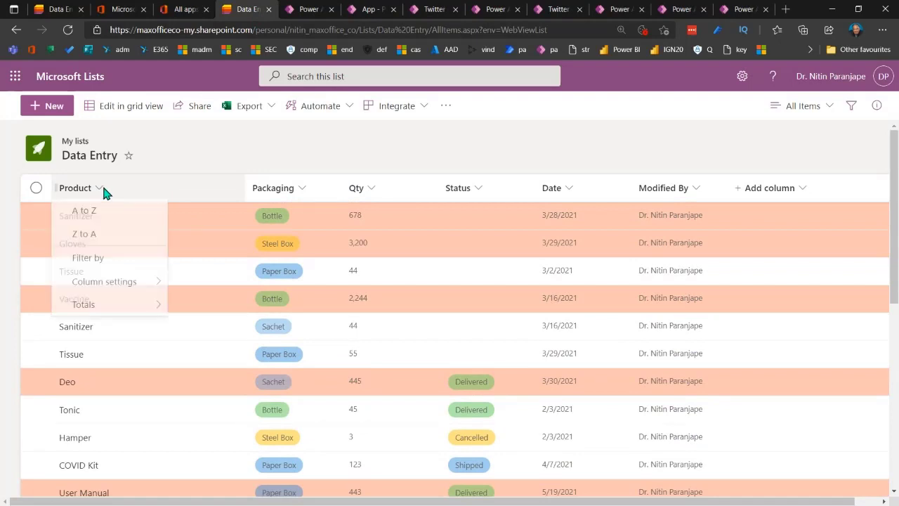
{"action": "left_click", "coordinate": [106, 209]}
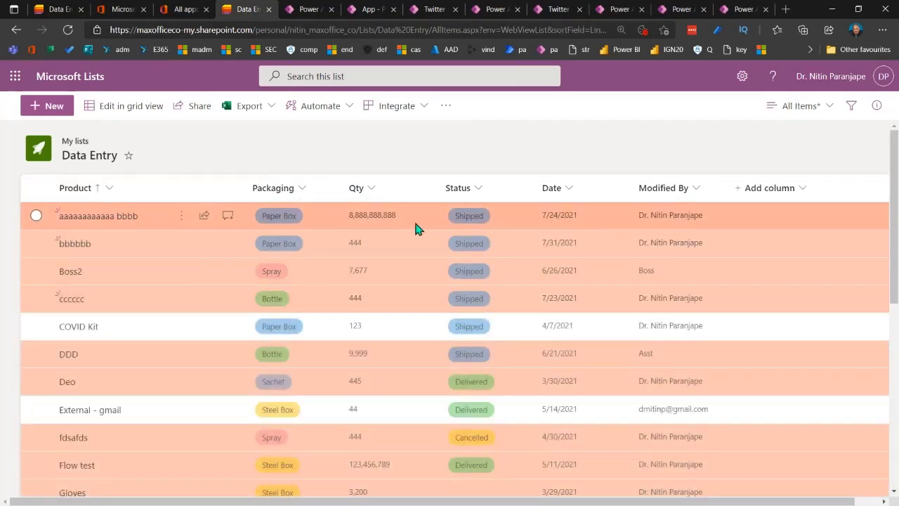
Step: Return to Power Apps, exit the app preview, dismiss the testing tip and collapse BrowseScreen1 in the screen tree
{"action": "left_click", "coordinate": [368, 10]}
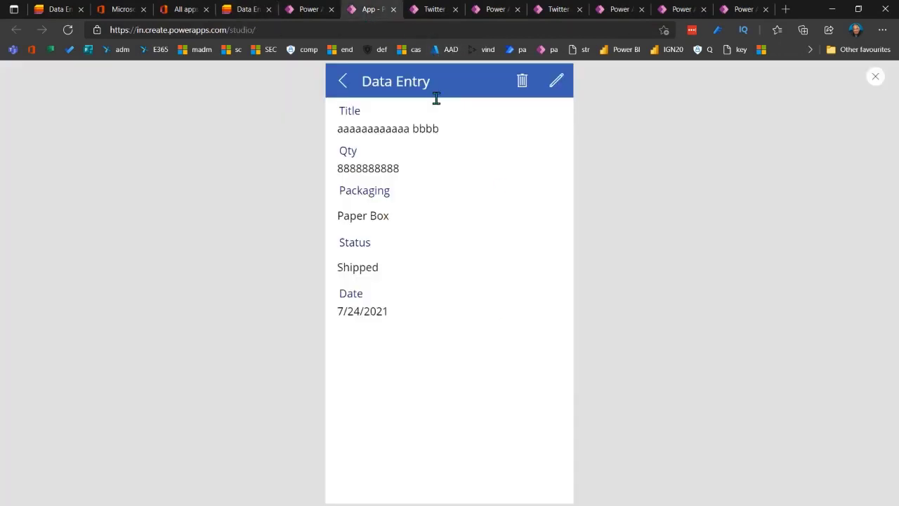
{"action": "left_click", "coordinate": [875, 77]}
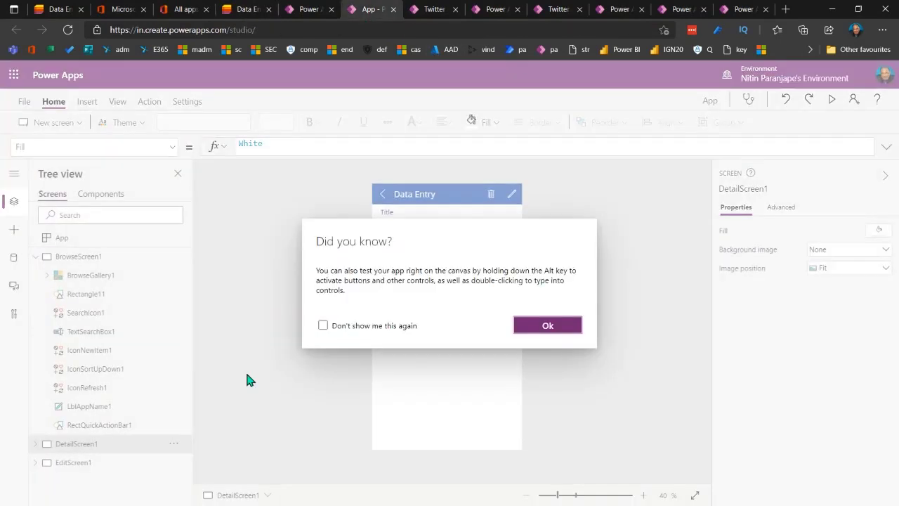
{"action": "left_click", "coordinate": [547, 327]}
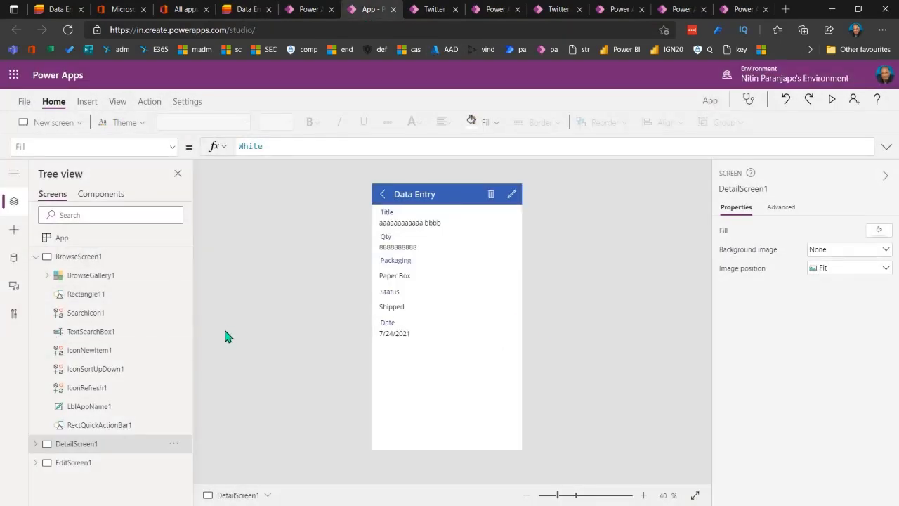
{"action": "left_click", "coordinate": [34, 256]}
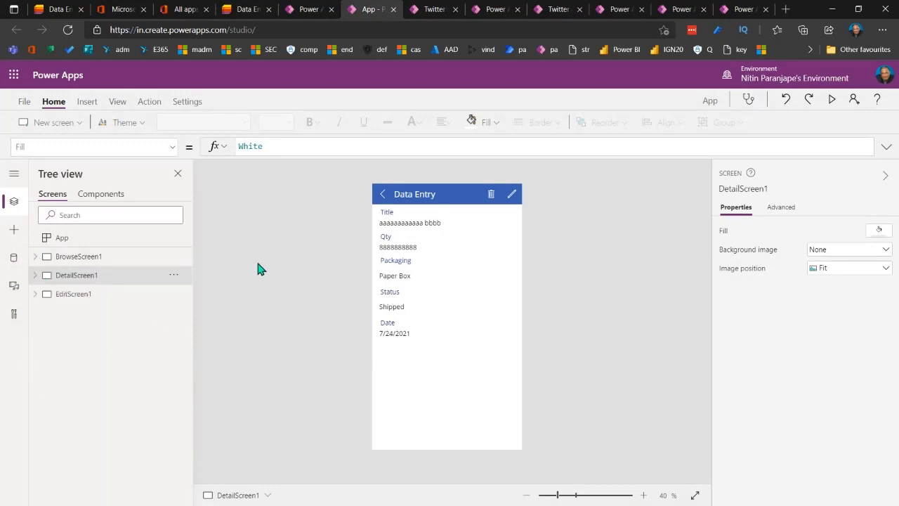
Step: Check the connection details of the app's Data Entry data source and return to BrowseScreen1 in the screen tree
{"action": "left_click", "coordinate": [14, 259]}
{"action": "mouse_move", "coordinate": [90, 249]}
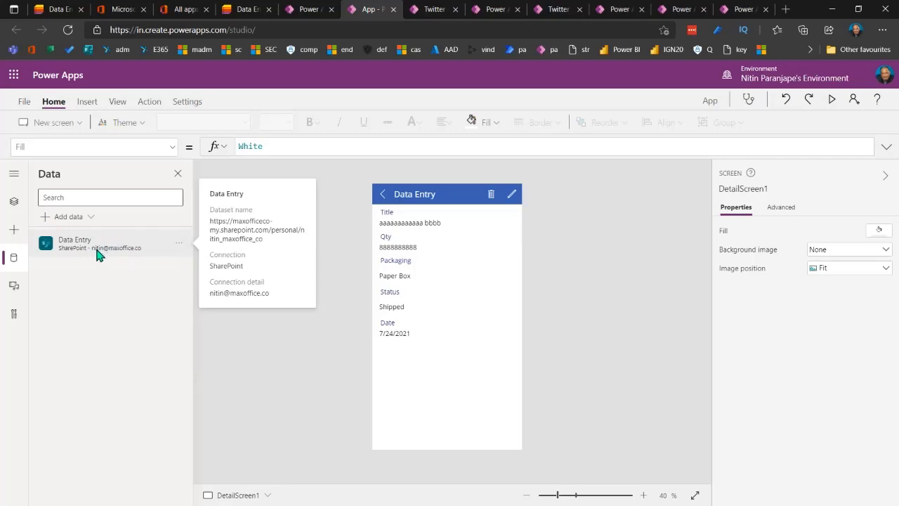
{"action": "left_click", "coordinate": [14, 201]}
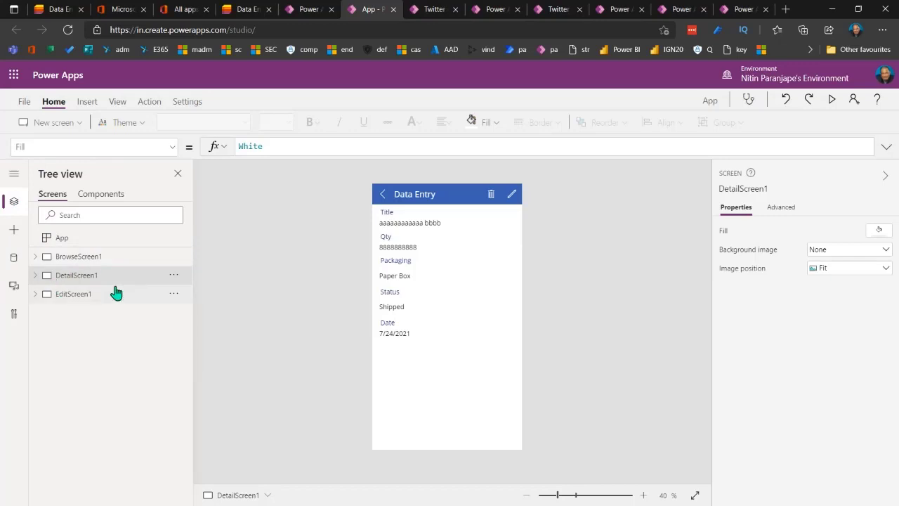
{"action": "left_click", "coordinate": [98, 258]}
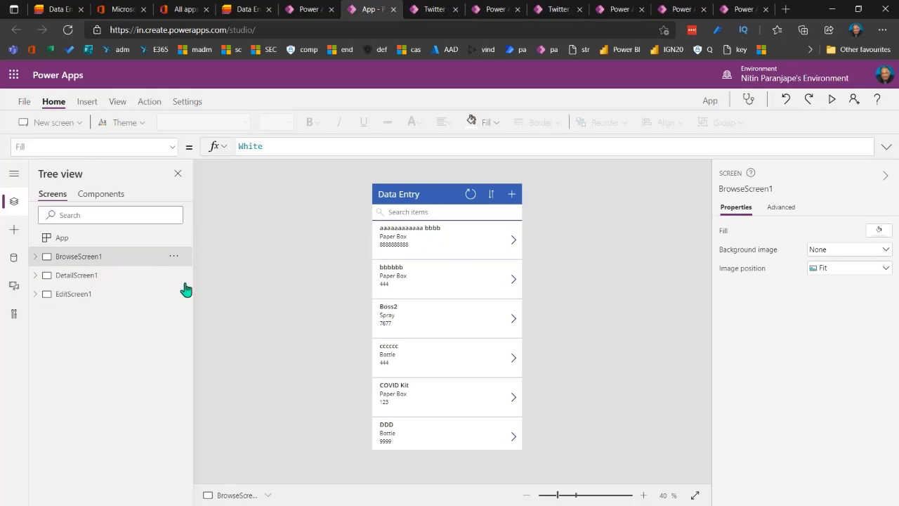
Step: Select the App object and examine its available properties, including OnStart
{"action": "left_click", "coordinate": [65, 239]}
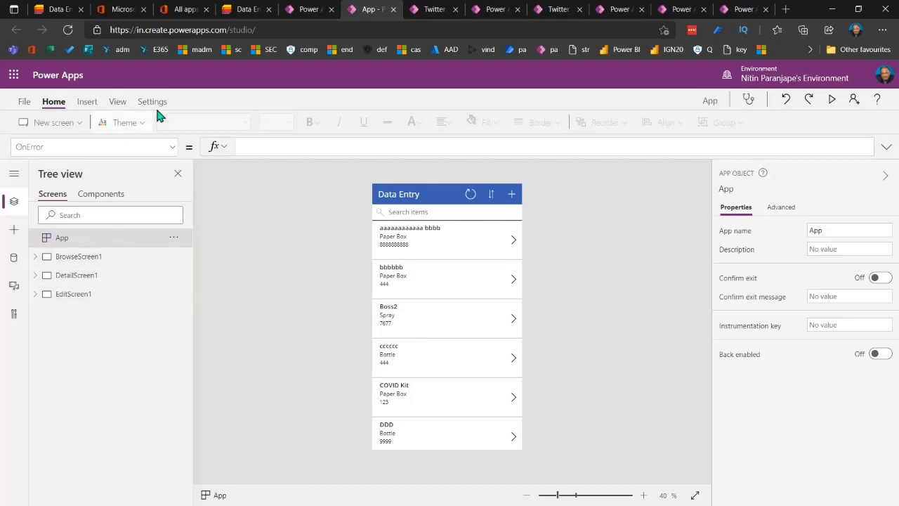
{"action": "left_click", "coordinate": [170, 146]}
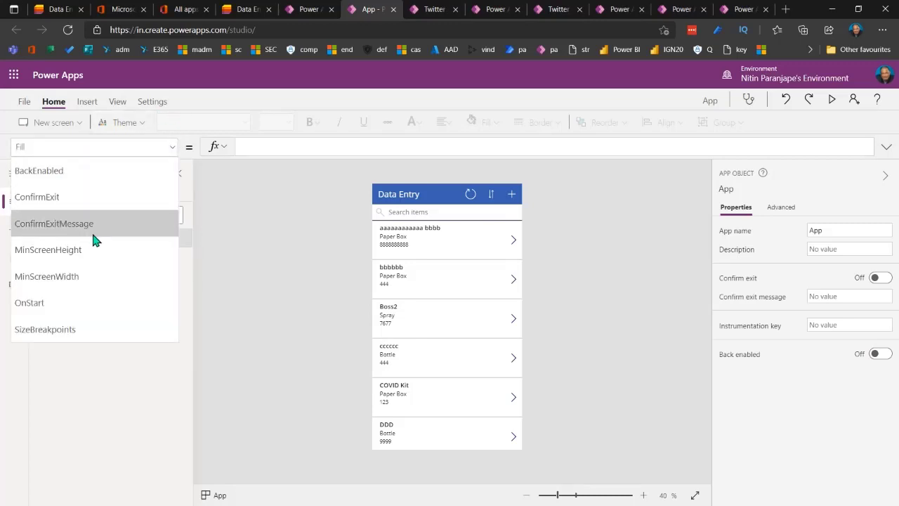
{"action": "left_click", "coordinate": [75, 304]}
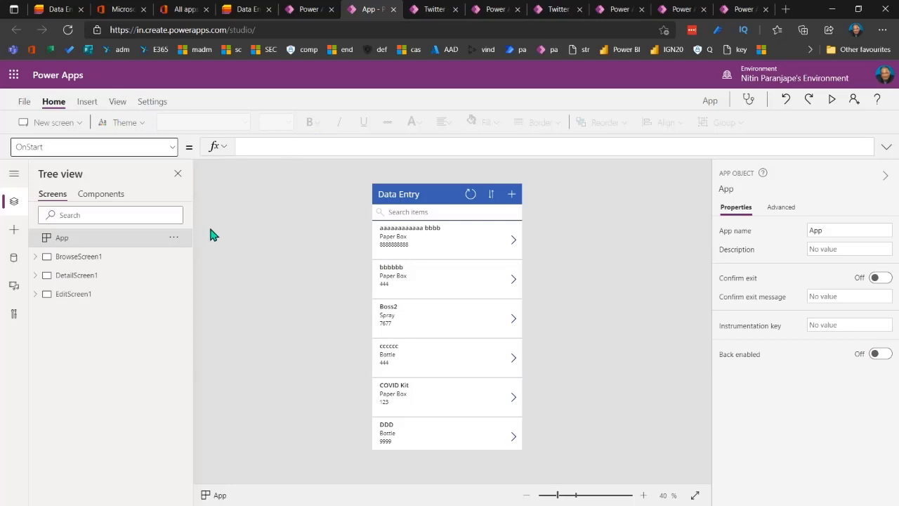
{"action": "left_click", "coordinate": [172, 149]}
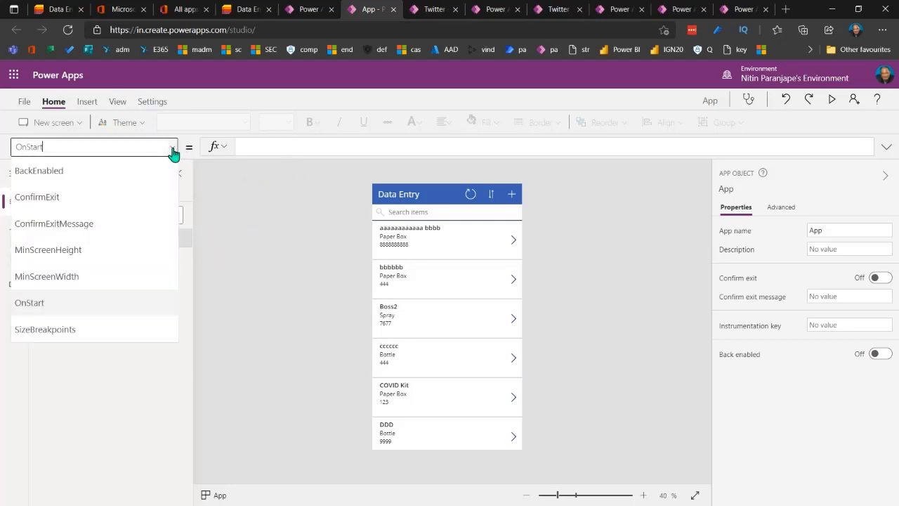
{"action": "left_click", "coordinate": [91, 358]}
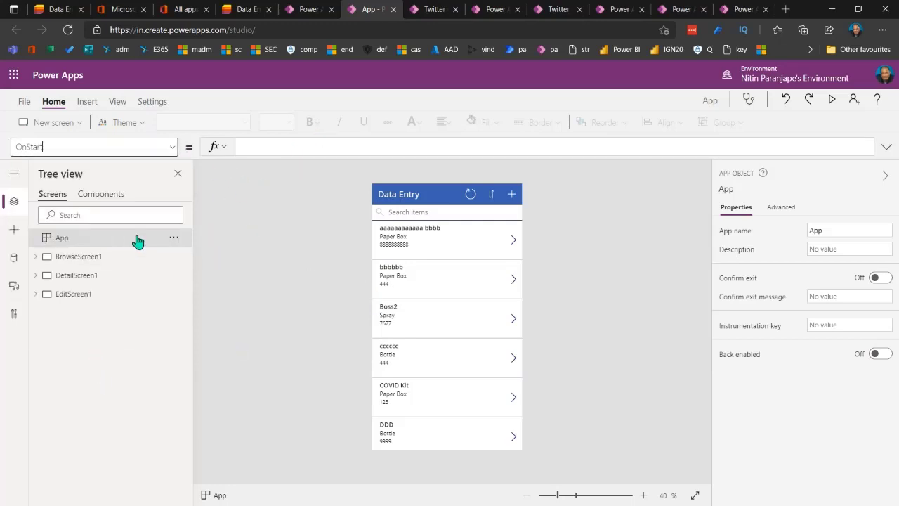
Step: Look through the browse, detail and edit screens in turn, ending on BrowseScreen1
{"action": "left_click", "coordinate": [96, 257]}
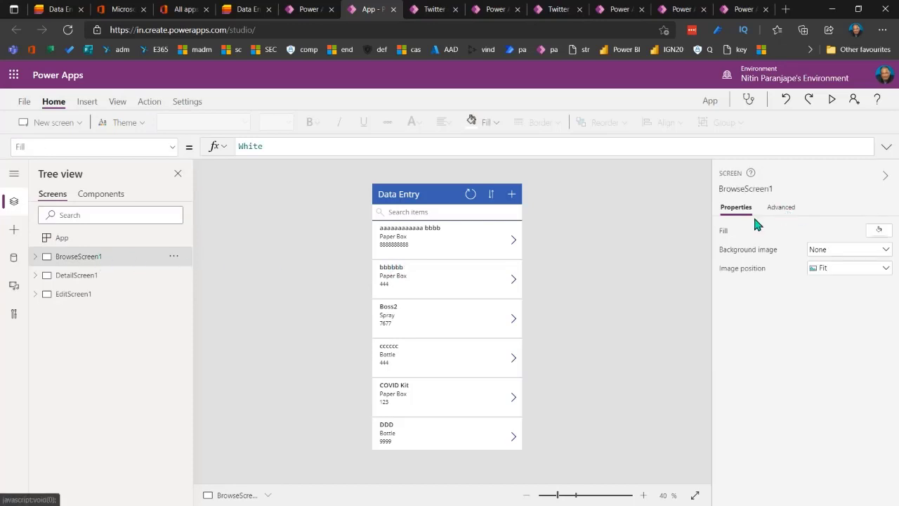
{"action": "left_click", "coordinate": [97, 277]}
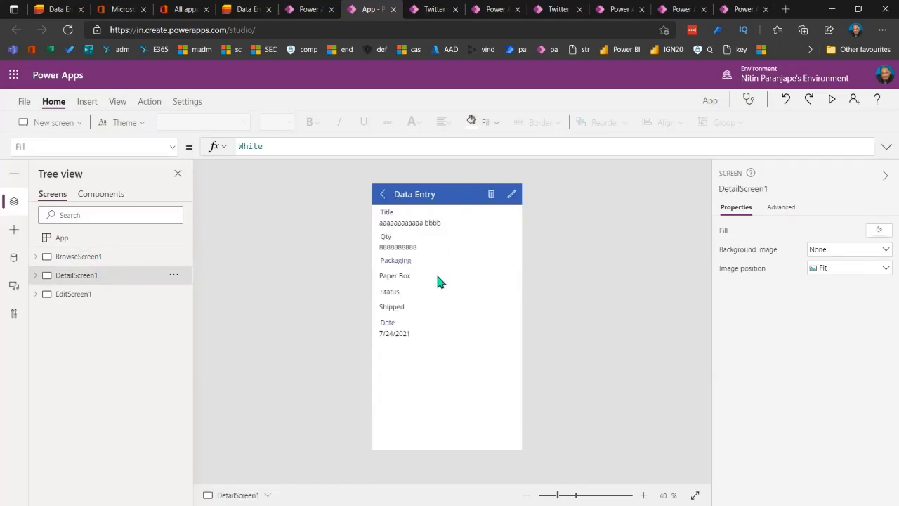
{"action": "left_click", "coordinate": [100, 295]}
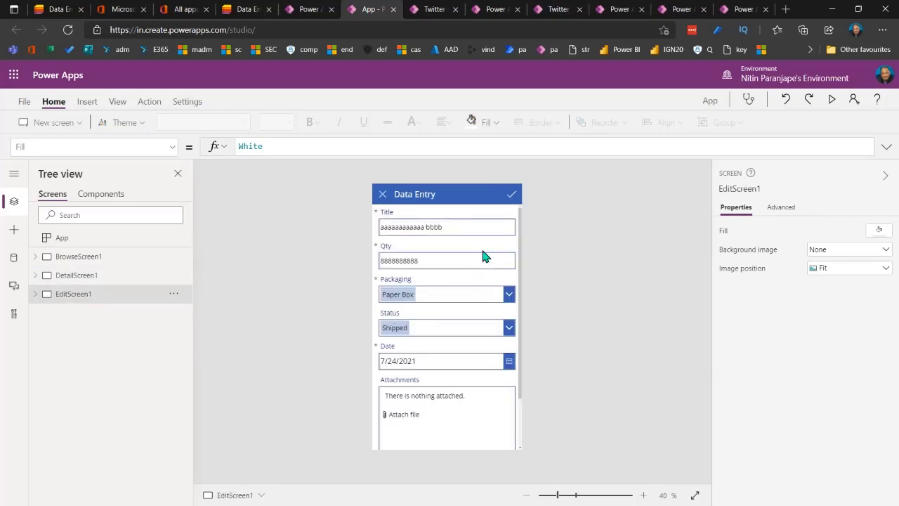
{"action": "left_click", "coordinate": [144, 275]}
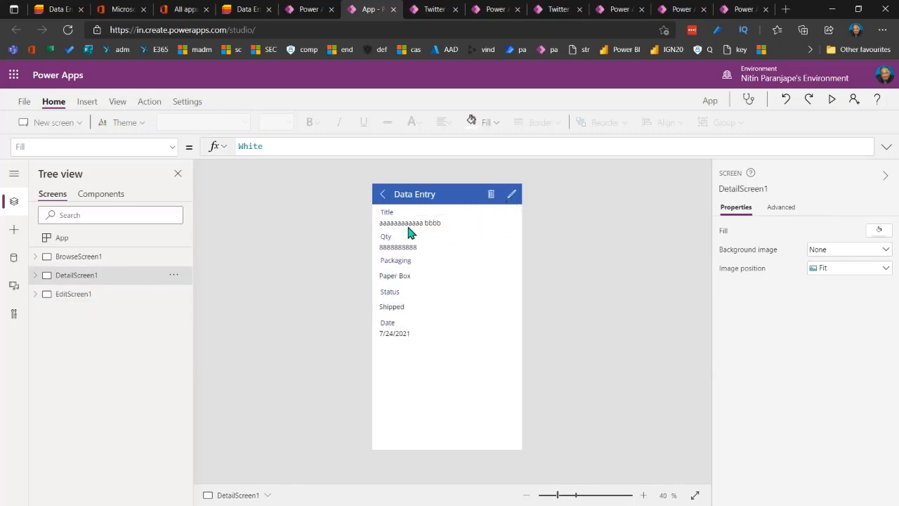
{"action": "left_click", "coordinate": [79, 257]}
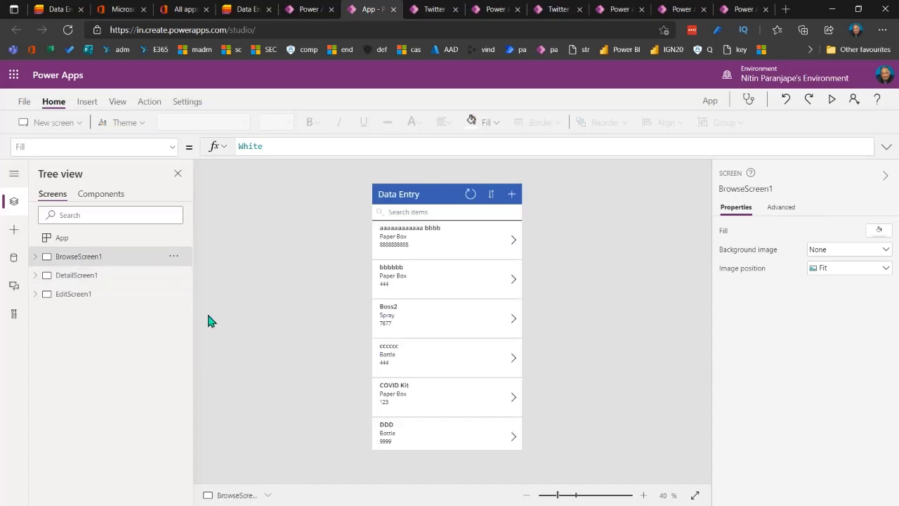
Step: Inspect the item template and the whole gallery on BrowseScreen1 with its Items formula, then deselect the gallery
{"action": "left_click", "coordinate": [455, 246]}
{"action": "left_click", "coordinate": [463, 257]}
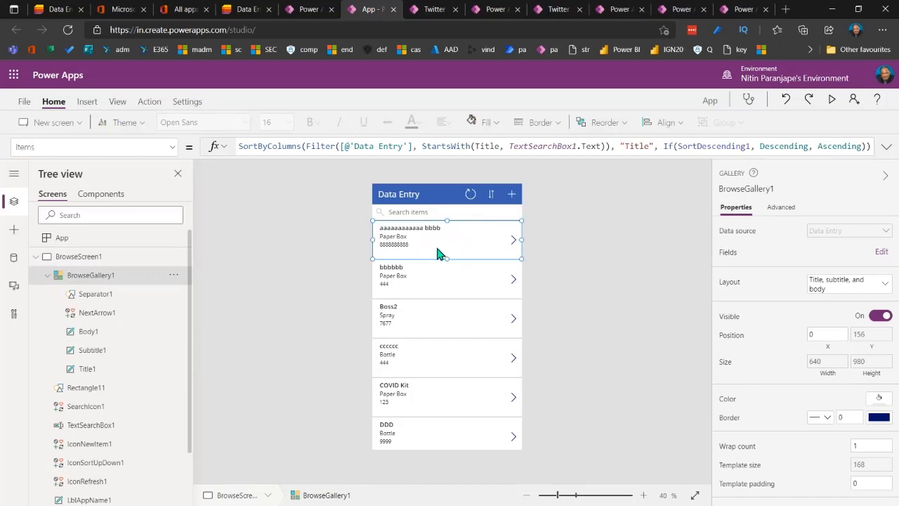
{"action": "left_click", "coordinate": [433, 294]}
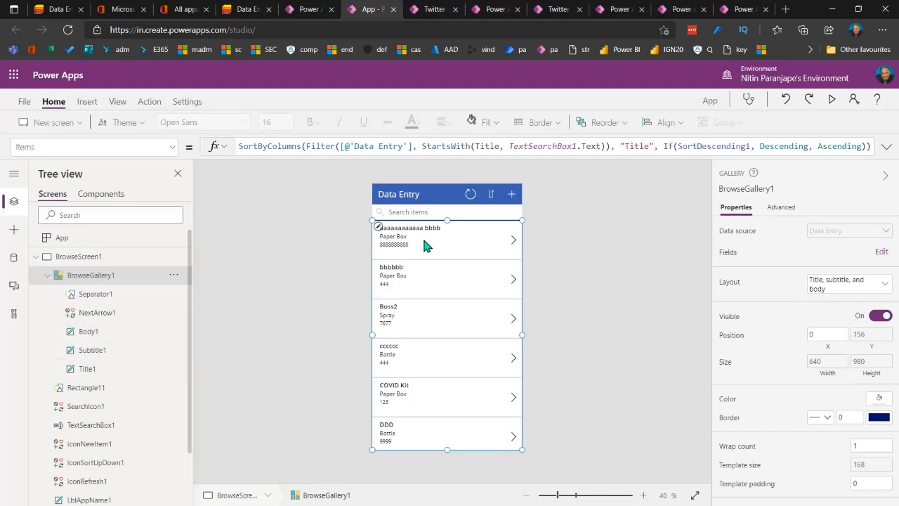
{"action": "left_click", "coordinate": [315, 259]}
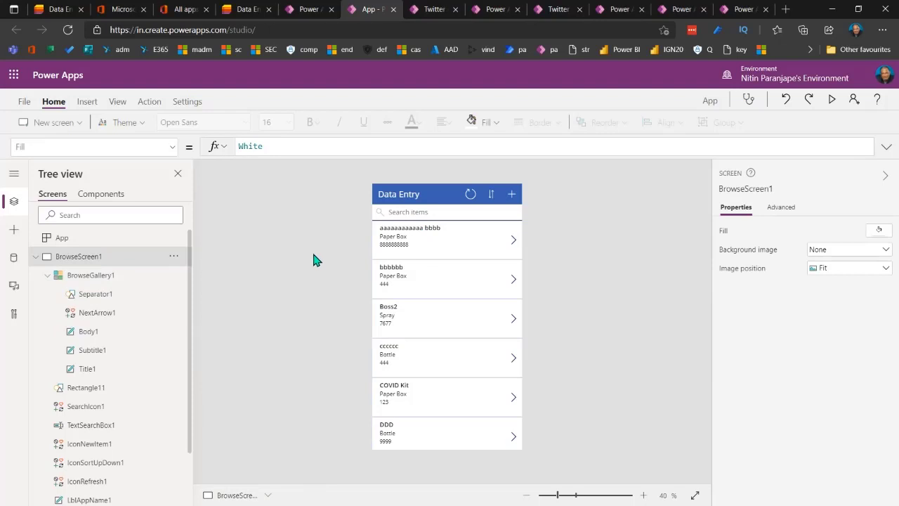
Step: Add a new blank screen to the app and insert a vertical gallery on it
{"action": "left_click", "coordinate": [86, 102]}
{"action": "left_click", "coordinate": [64, 124]}
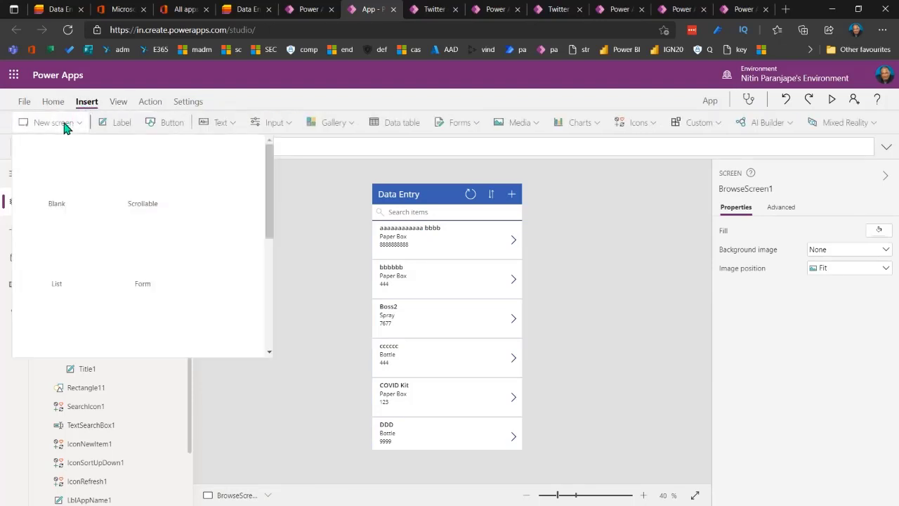
{"action": "left_click", "coordinate": [97, 194]}
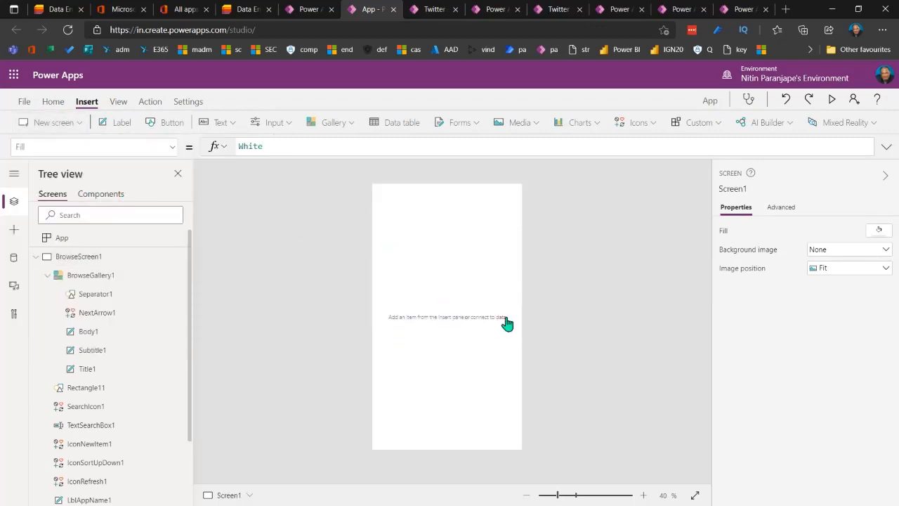
{"action": "left_click", "coordinate": [337, 132]}
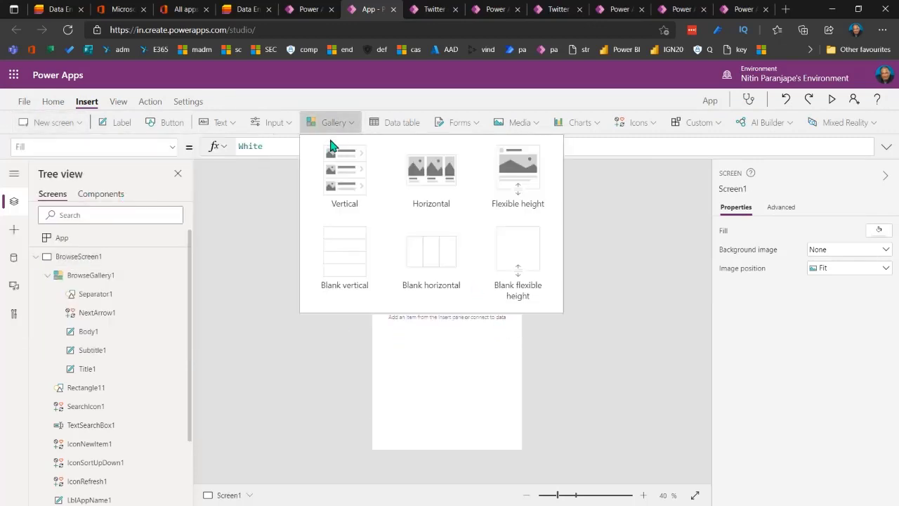
{"action": "left_click", "coordinate": [342, 172]}
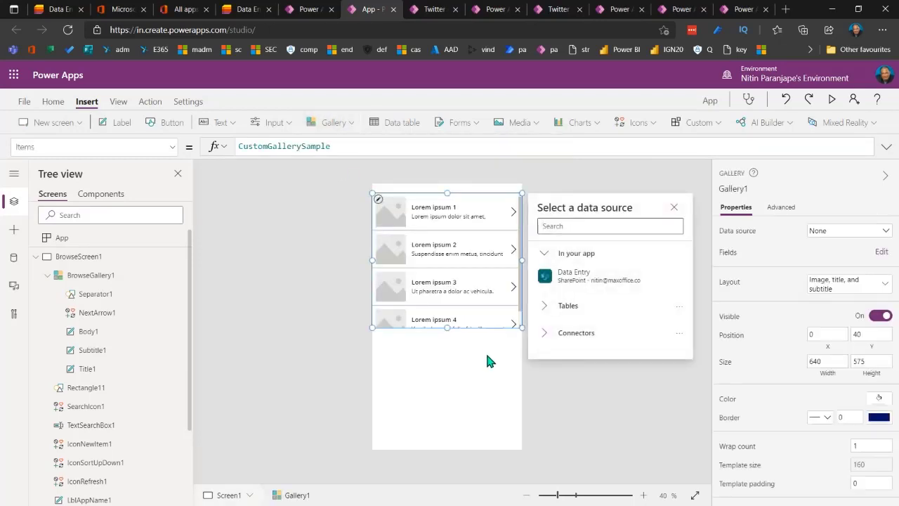
Step: Connect the new gallery to the Data Entry data source and extend its height to 1096 so it fills the screen
{"action": "left_click", "coordinate": [573, 277]}
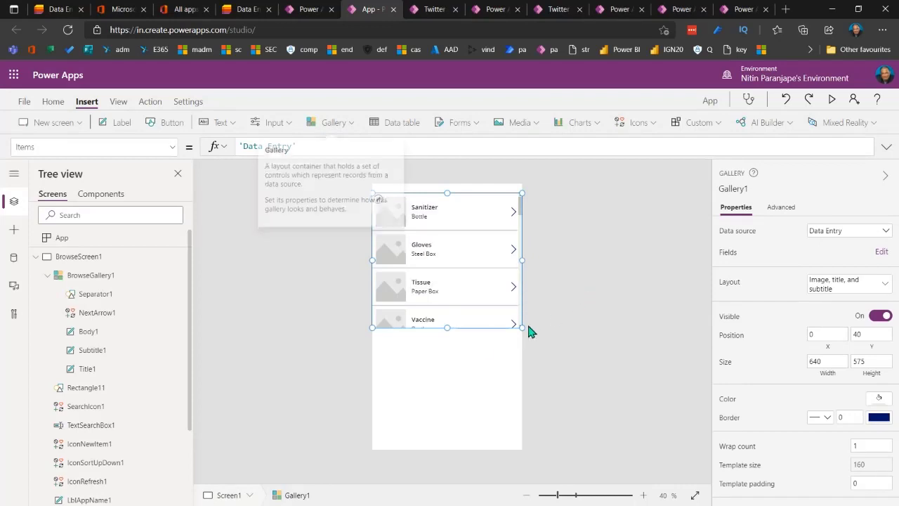
{"action": "left_click_drag", "start_coordinate": [449, 327], "coordinate": [464, 457]}
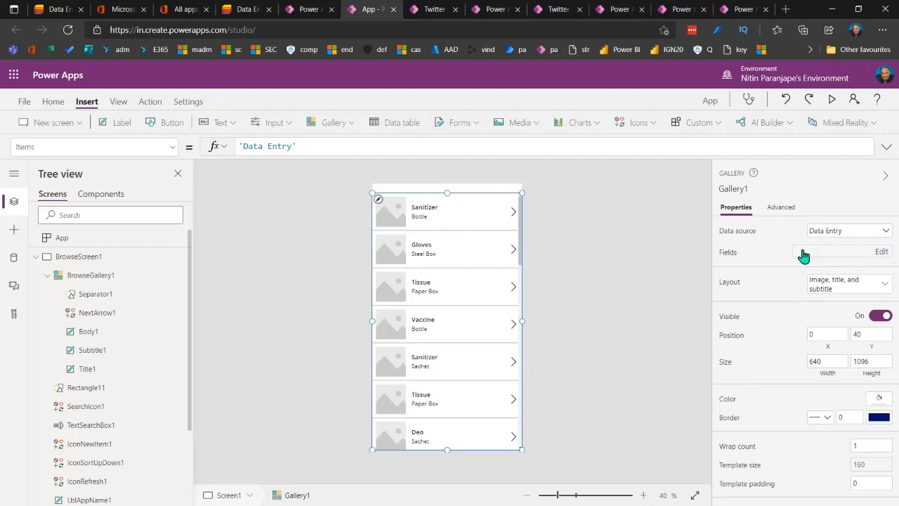
Step: Open the gallery's fields and delete the Image1, Subtitle2 and Title2 controls from the item template
{"action": "left_click", "coordinate": [881, 252]}
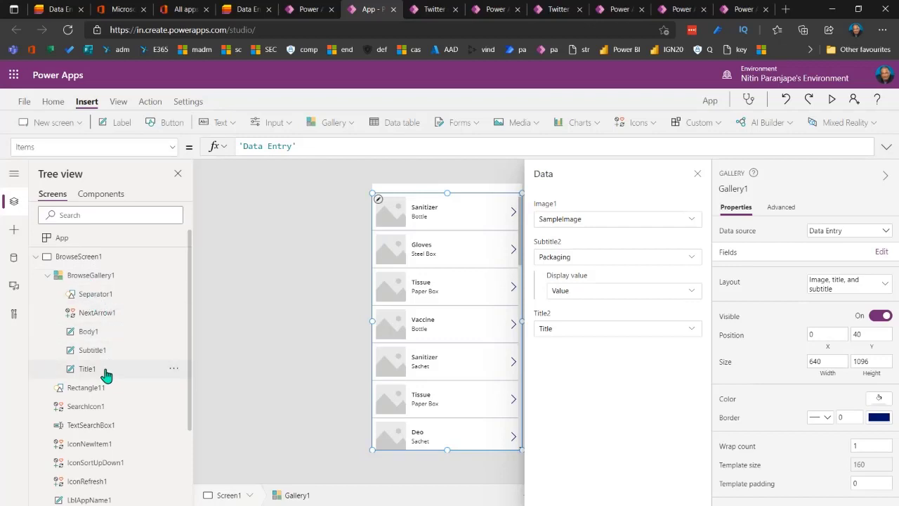
{"action": "scroll", "coordinate": [116, 395], "scroll_direction": "down", "scroll_amount": 3}
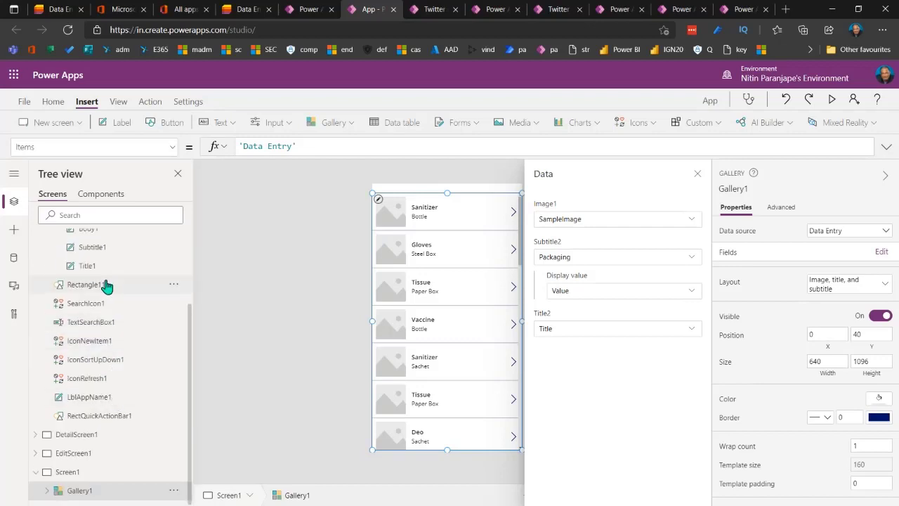
{"action": "scroll", "coordinate": [112, 393], "scroll_direction": "up", "scroll_amount": 3}
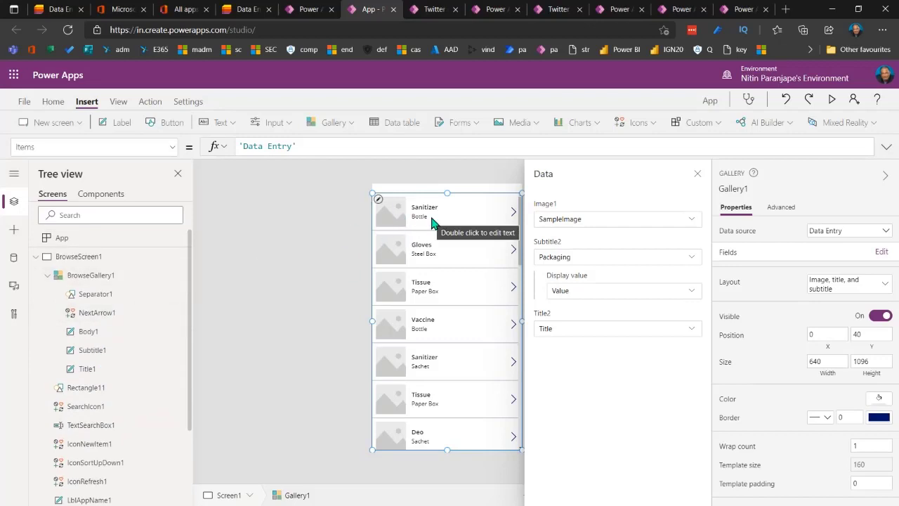
{"action": "left_click", "coordinate": [621, 206]}
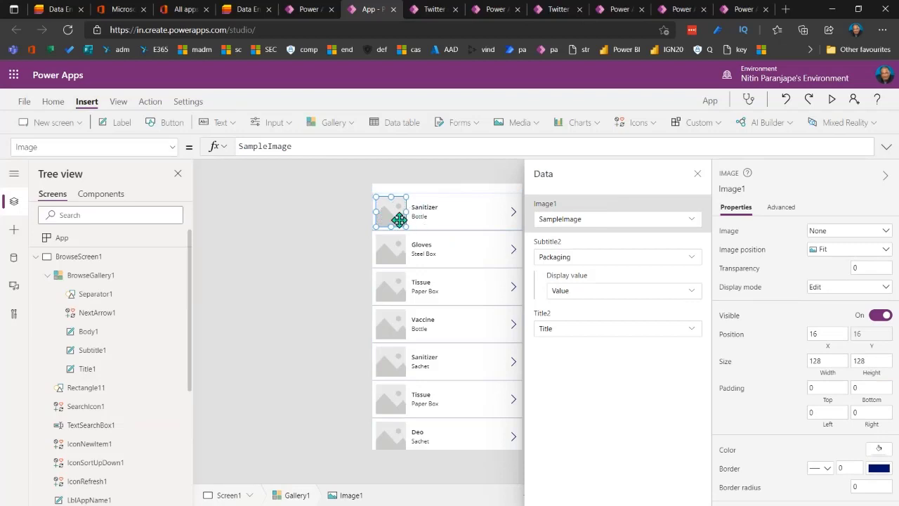
{"action": "key", "text": "Delete"}
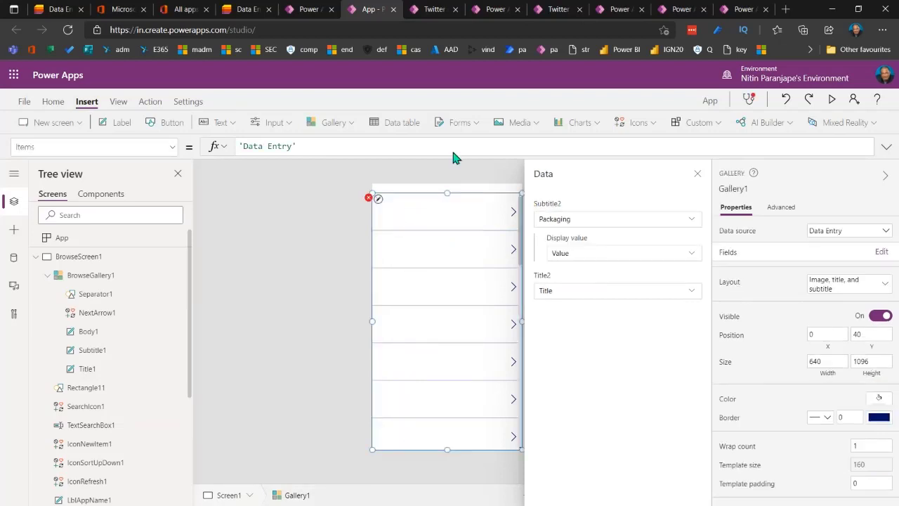
{"action": "left_click", "coordinate": [567, 208]}
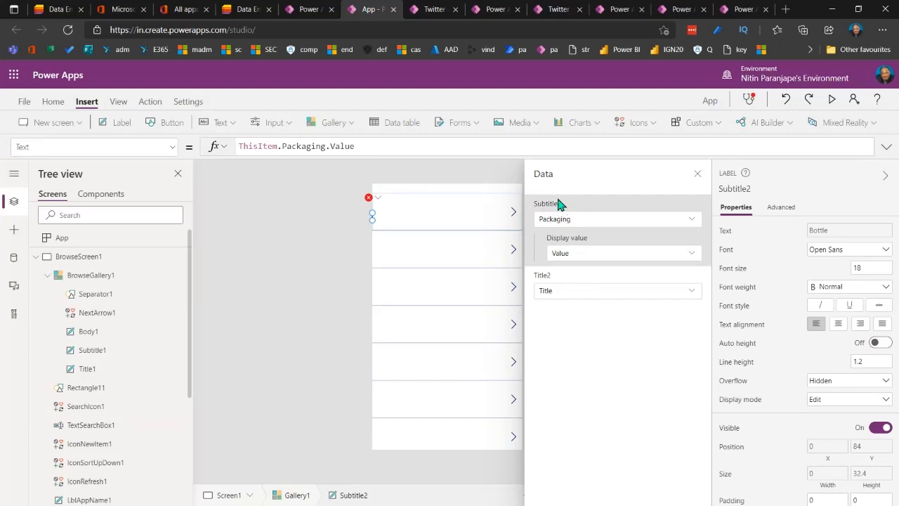
{"action": "key", "text": "Delete"}
{"action": "left_click", "coordinate": [557, 203]}
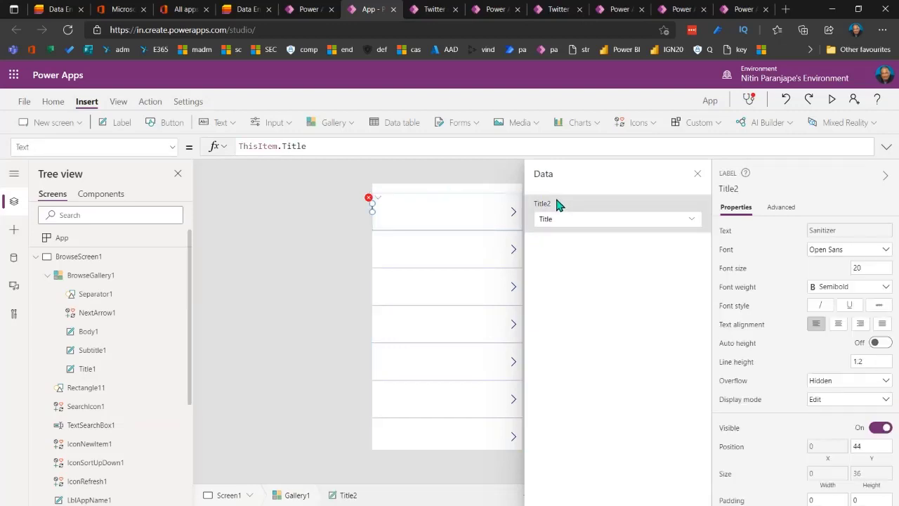
{"action": "key", "text": "Delete"}
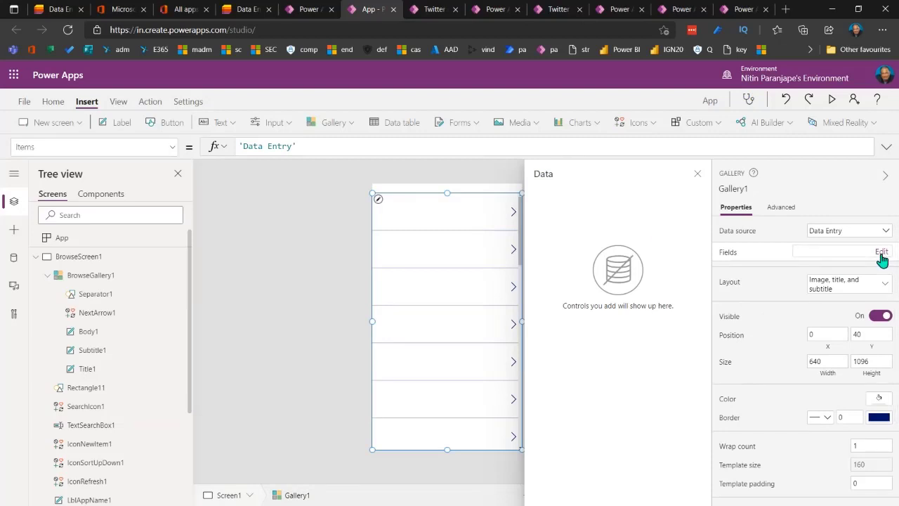
{"action": "left_click", "coordinate": [698, 175]}
{"action": "left_click", "coordinate": [570, 212]}
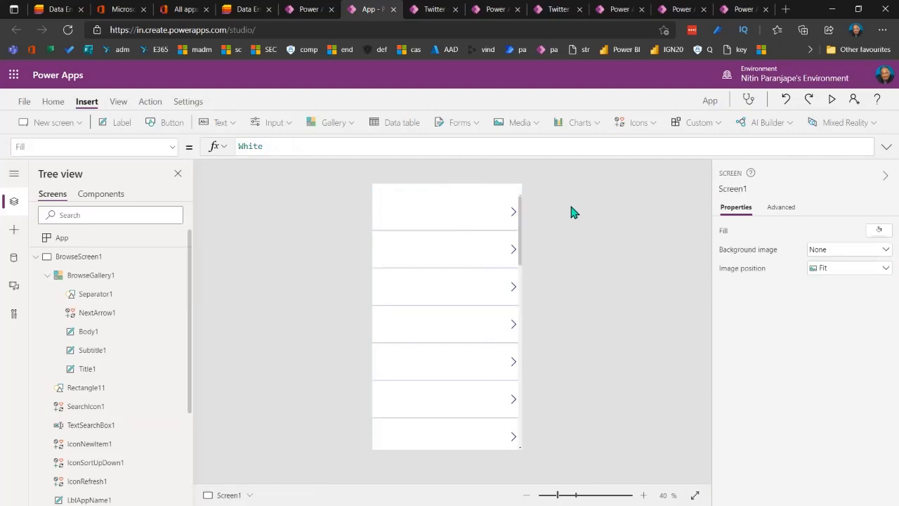
Step: Compare the emptied gallery template with the columns of the Data Entry list in Microsoft Lists and with BrowseGallery1 in the app
{"action": "left_click", "coordinate": [490, 225]}
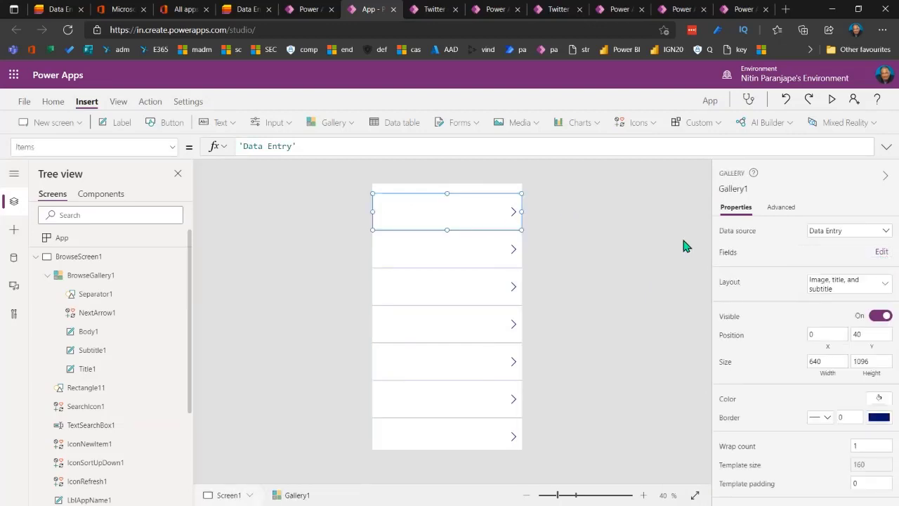
{"action": "left_click", "coordinate": [632, 241]}
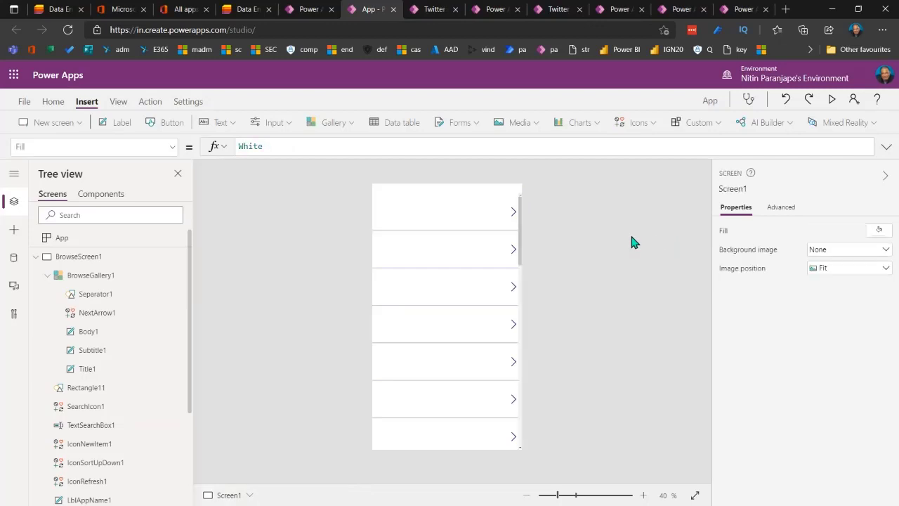
{"action": "left_click", "coordinate": [246, 9]}
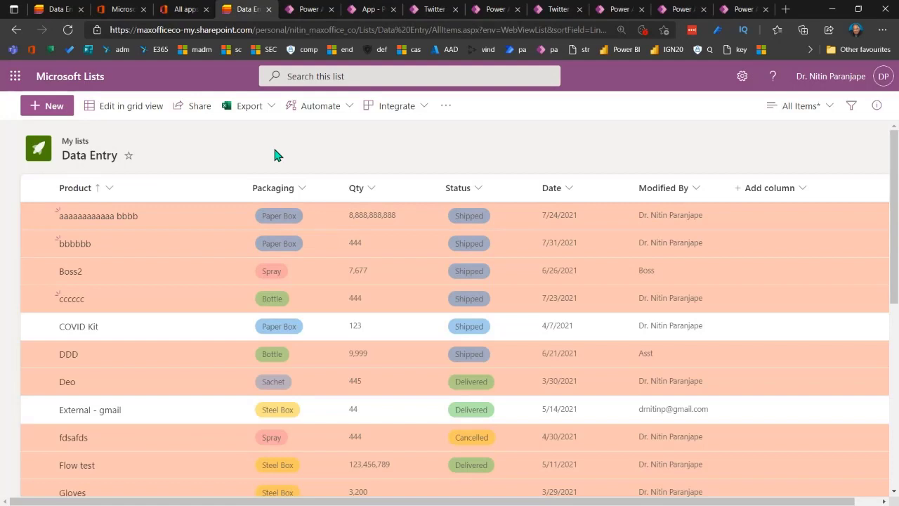
{"action": "left_click", "coordinate": [366, 9]}
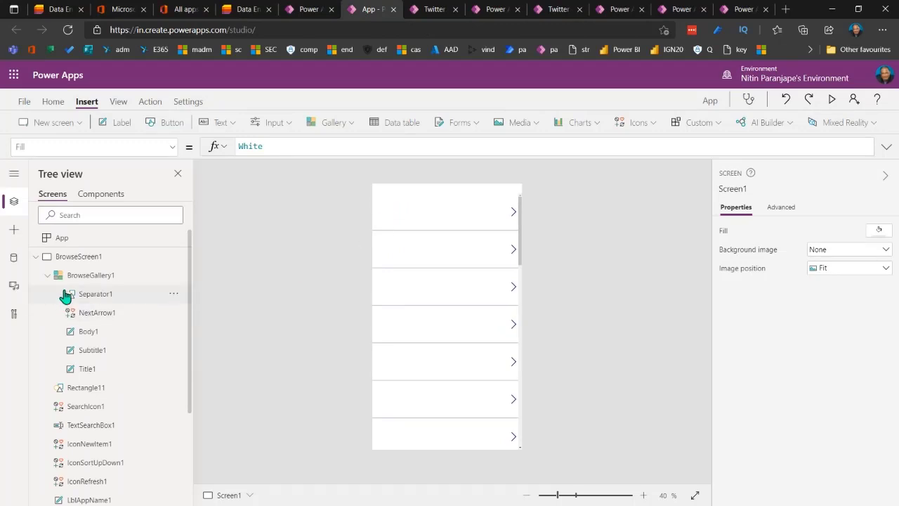
{"action": "left_click", "coordinate": [106, 275]}
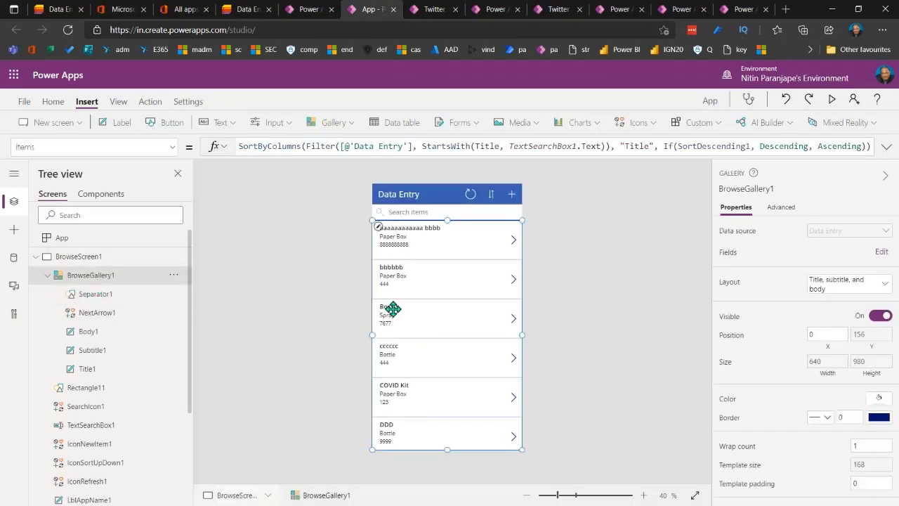
{"action": "left_click", "coordinate": [35, 258]}
{"action": "left_click", "coordinate": [79, 334]}
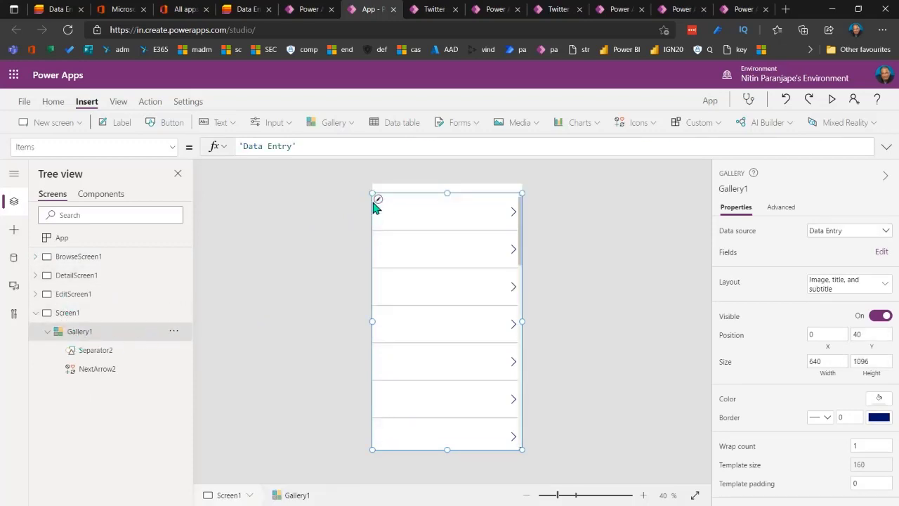
{"action": "left_click", "coordinate": [313, 230]}
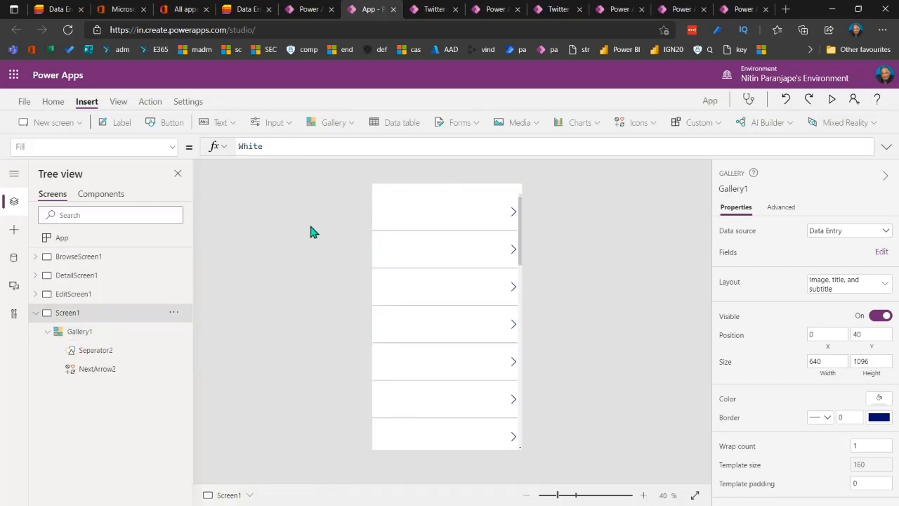
Step: Reduce Gallery1's template size to 130 and lower the gallery's upper edge to Y 160, leaving free space above it
{"action": "left_click", "coordinate": [452, 210]}
{"action": "left_click", "coordinate": [483, 208]}
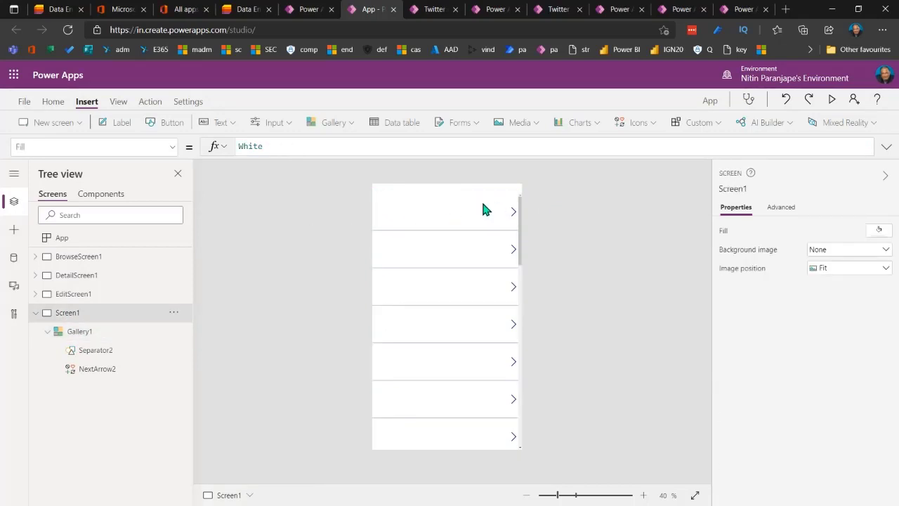
{"action": "left_click", "coordinate": [488, 195]}
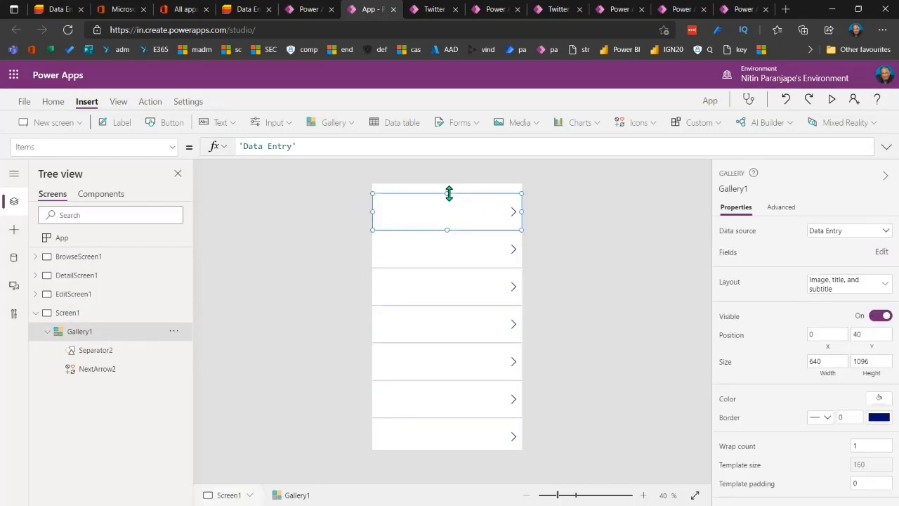
{"action": "mouse_move", "coordinate": [449, 194]}
{"action": "left_mouse_down"}
{"action": "mouse_move", "coordinate": [447, 210]}
{"action": "mouse_move", "coordinate": [448, 201]}
{"action": "left_mouse_up"}
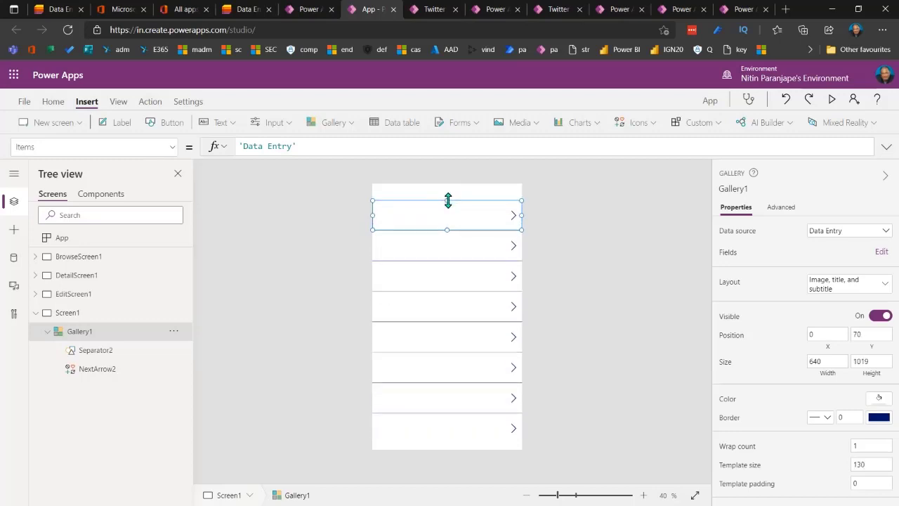
{"action": "left_click", "coordinate": [562, 197]}
{"action": "left_click", "coordinate": [81, 330]}
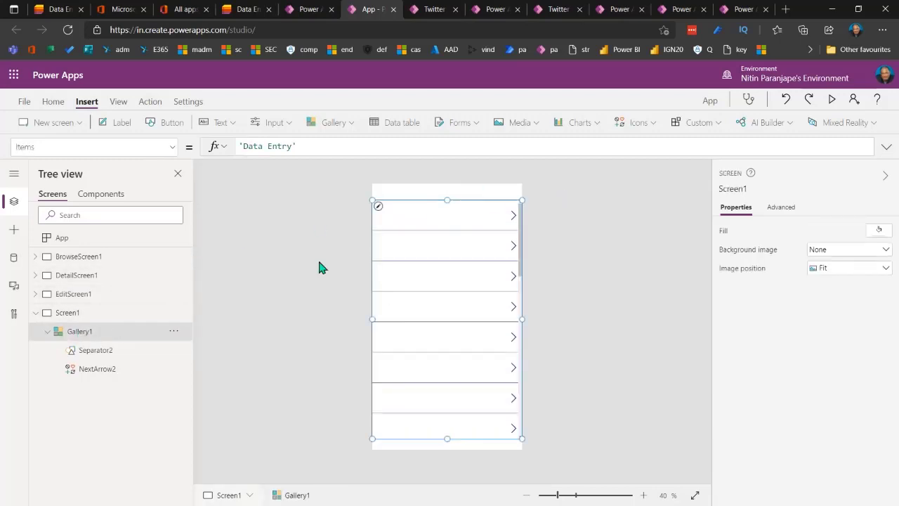
{"action": "left_click_drag", "start_coordinate": [445, 200], "coordinate": [445, 225]}
{"action": "left_click", "coordinate": [620, 209]}
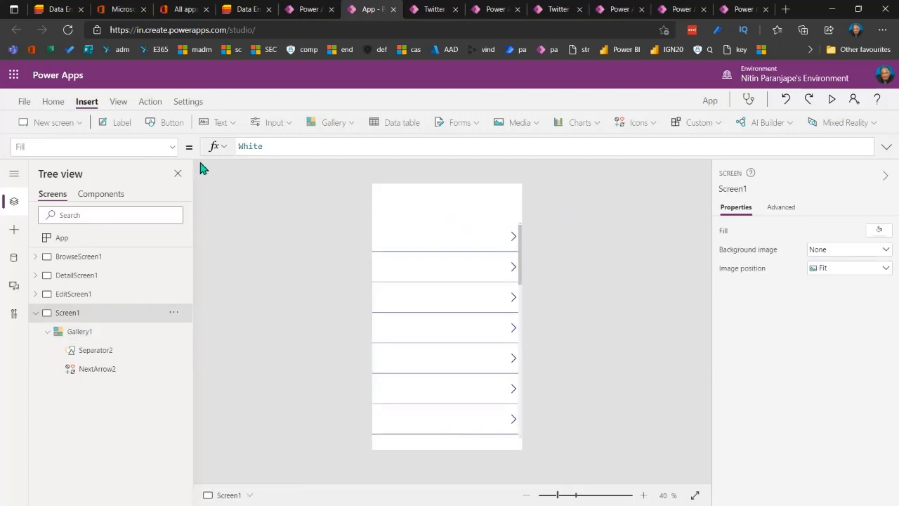
Step: Insert a label in the free space above the gallery and set its text to "Product"
{"action": "left_click", "coordinate": [123, 128]}
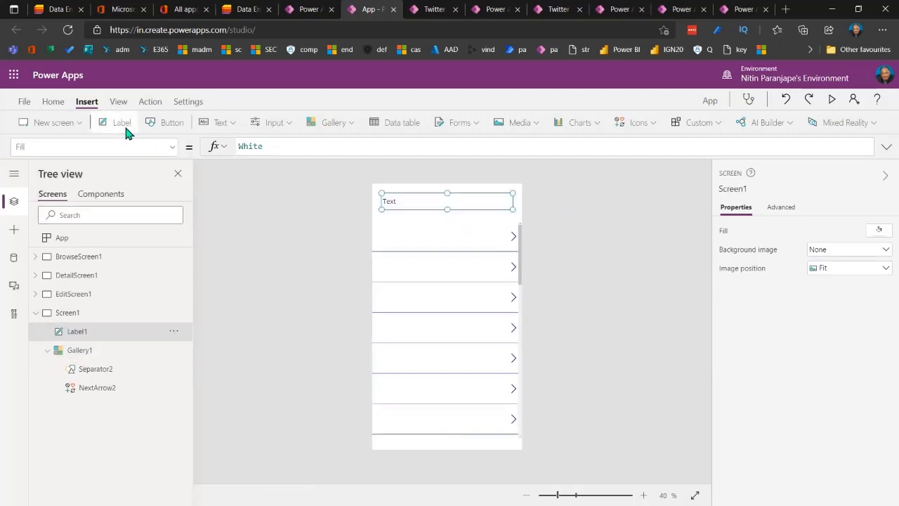
{"action": "double_click", "coordinate": [411, 201]}
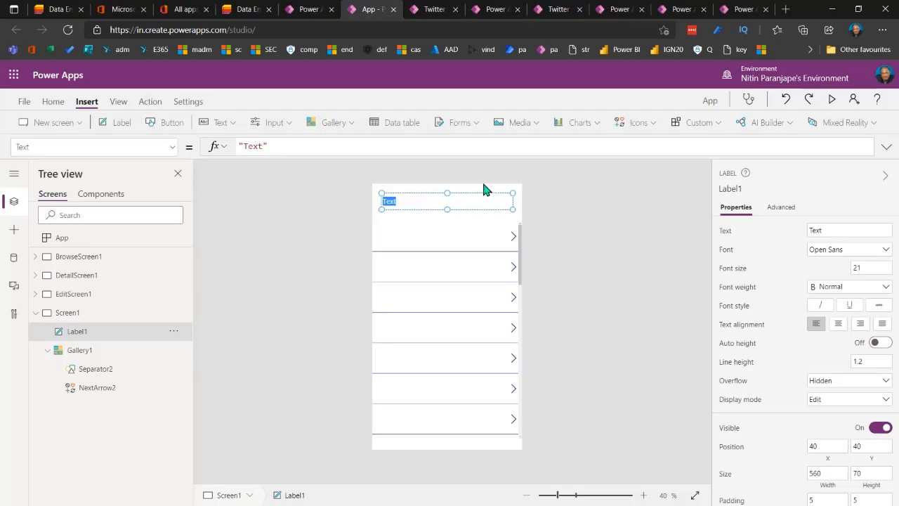
{"action": "type", "text": "Product"}
{"action": "left_click", "coordinate": [330, 235]}
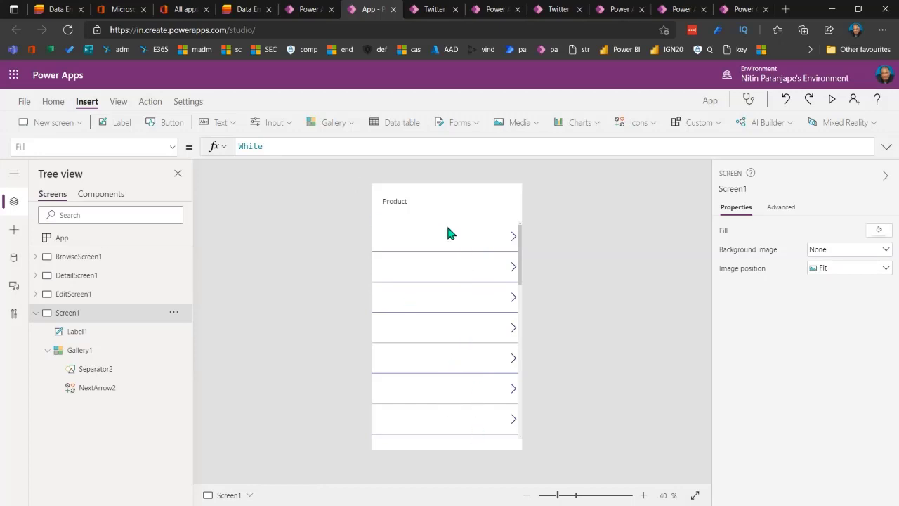
Step: Enter edit mode of Gallery1's item template and enlarge the template size to 200
{"action": "left_click", "coordinate": [399, 204]}
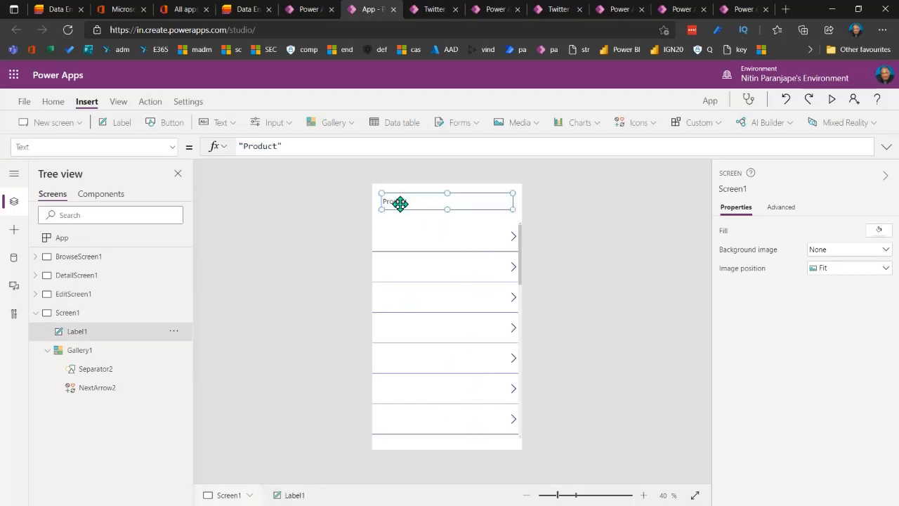
{"action": "left_click", "coordinate": [431, 244]}
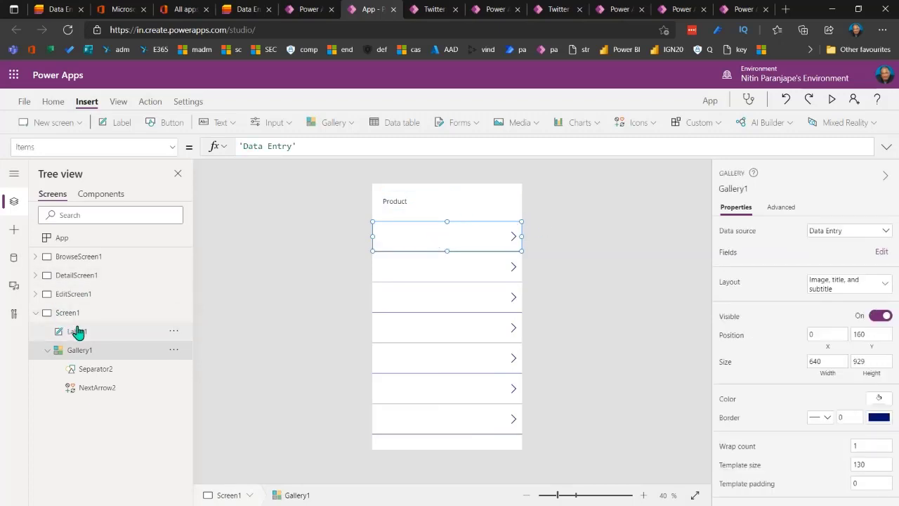
{"action": "left_click", "coordinate": [82, 350]}
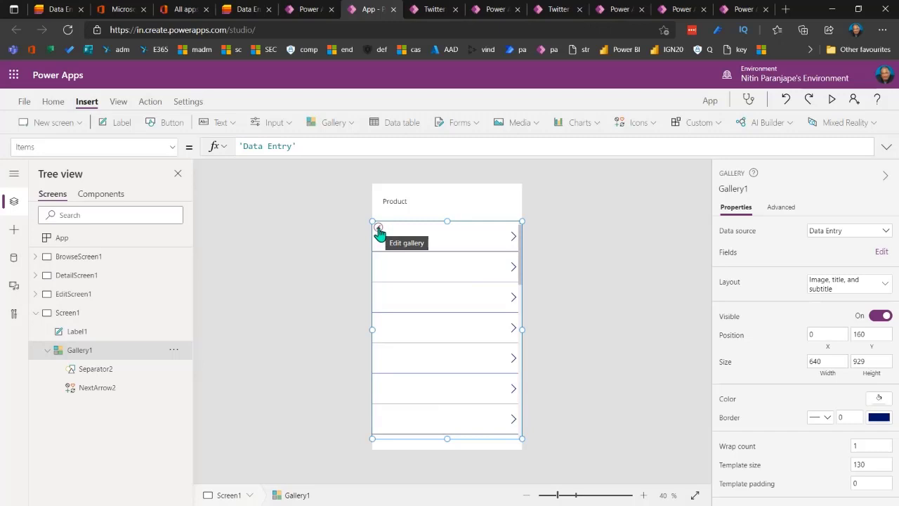
{"action": "left_click", "coordinate": [378, 229]}
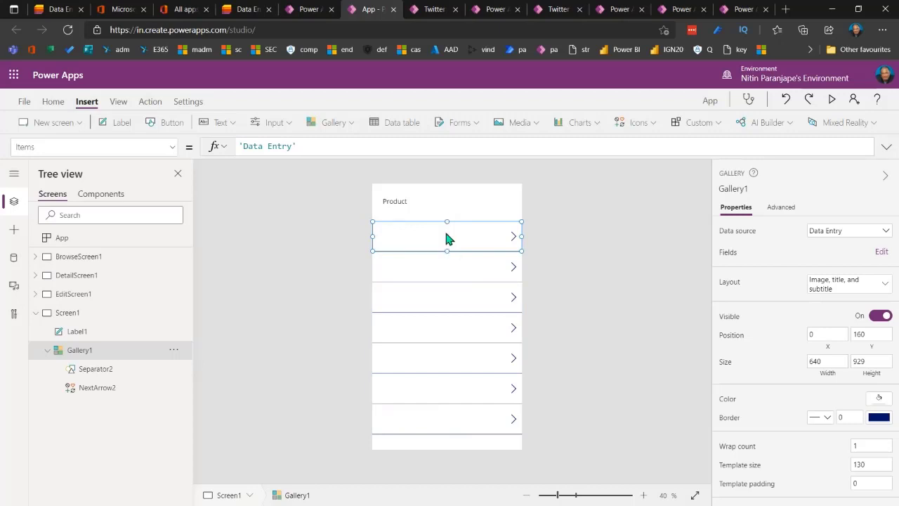
{"action": "left_click_drag", "start_coordinate": [445, 250], "coordinate": [447, 267]}
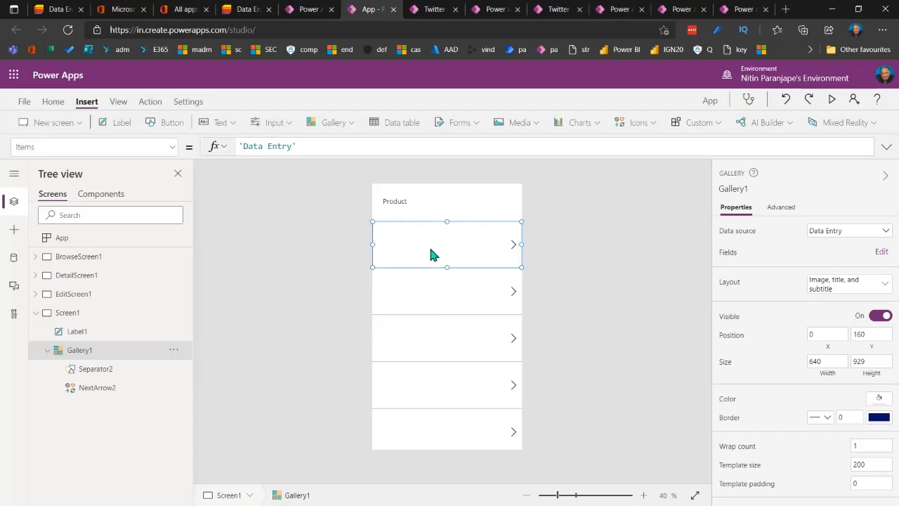
Step: Insert a label inside the gallery's item template and check its field binding in the gallery's fields
{"action": "left_click", "coordinate": [117, 123]}
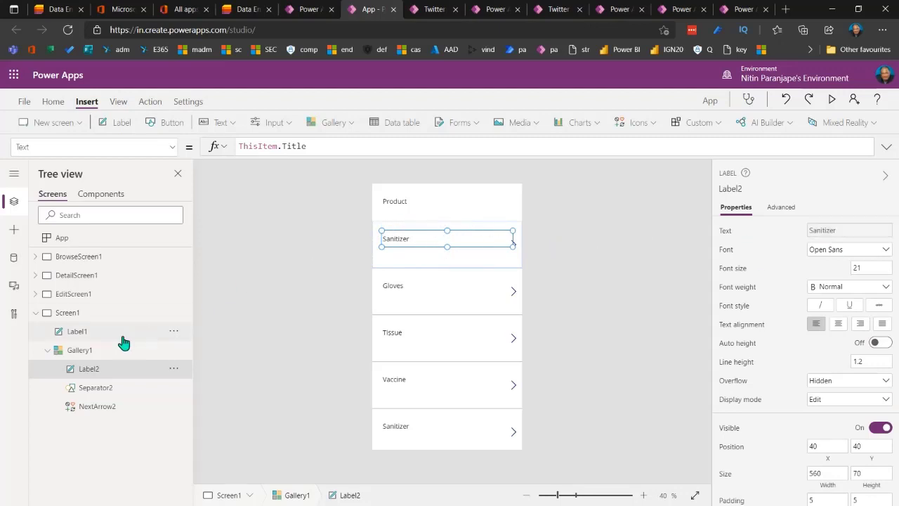
{"action": "left_click", "coordinate": [90, 352]}
{"action": "left_click", "coordinate": [424, 244]}
{"action": "left_click", "coordinate": [90, 350]}
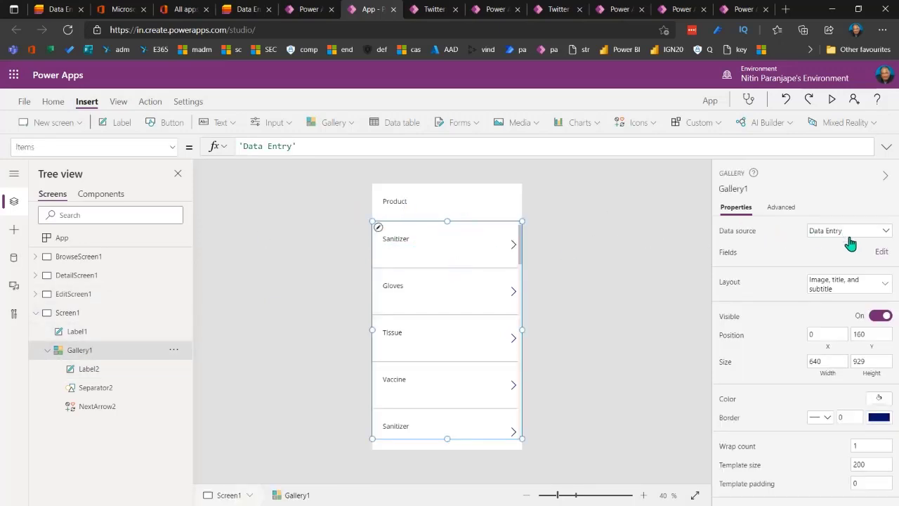
{"action": "left_click", "coordinate": [881, 252]}
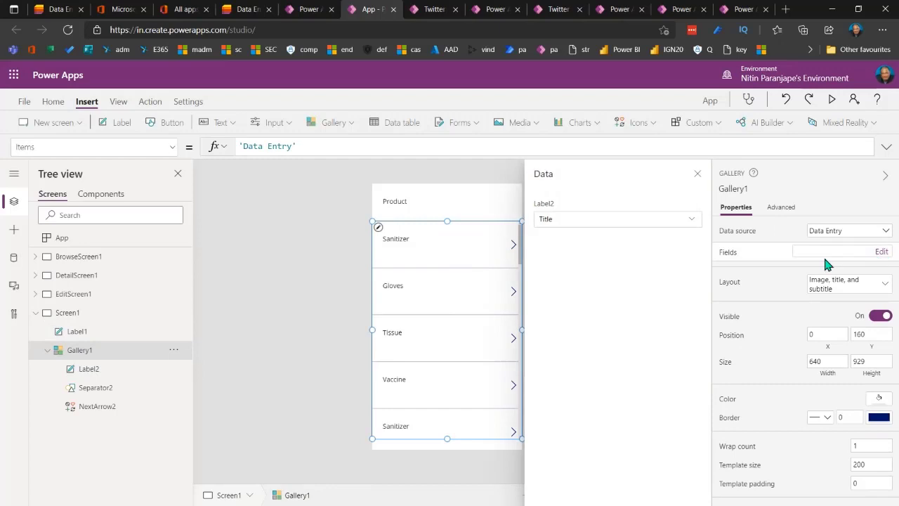
{"action": "left_click", "coordinate": [640, 227]}
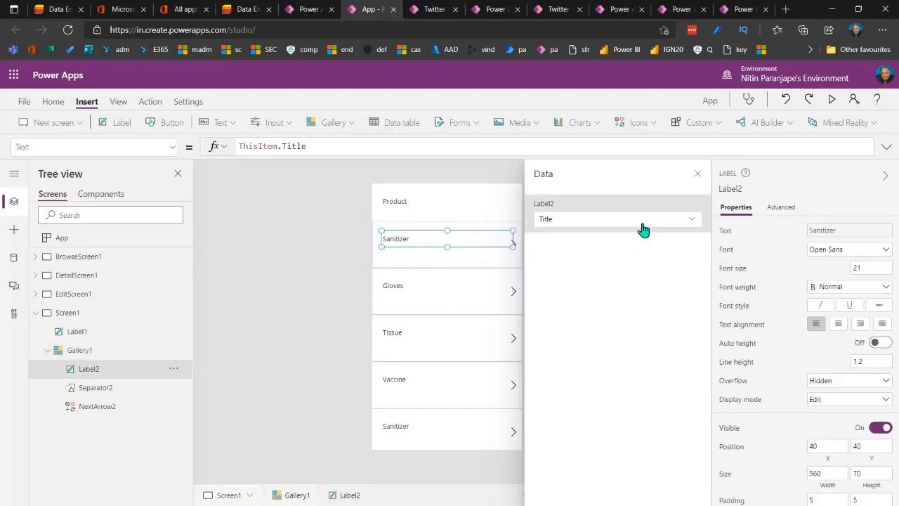
Step: Try the Modified By and Packaging fields in the gallery's label, and bind the label back to Title
{"action": "left_click", "coordinate": [695, 225]}
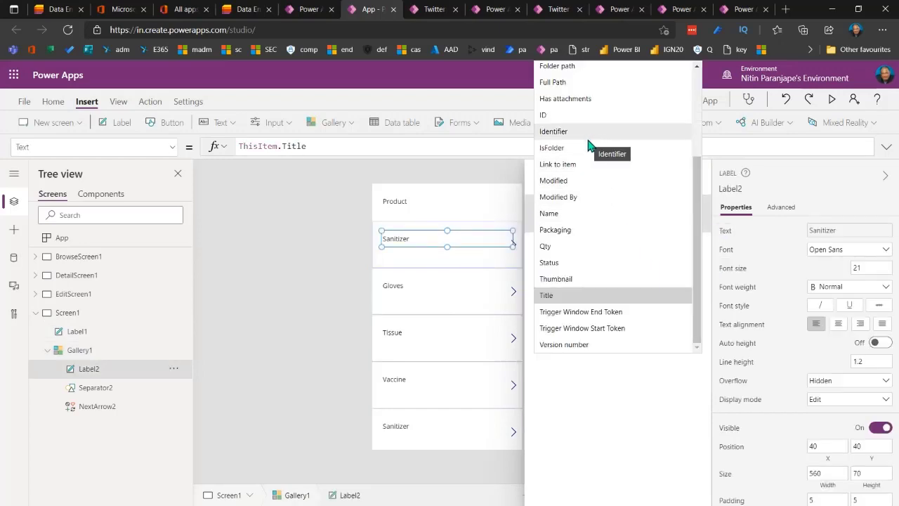
{"action": "left_click", "coordinate": [563, 199]}
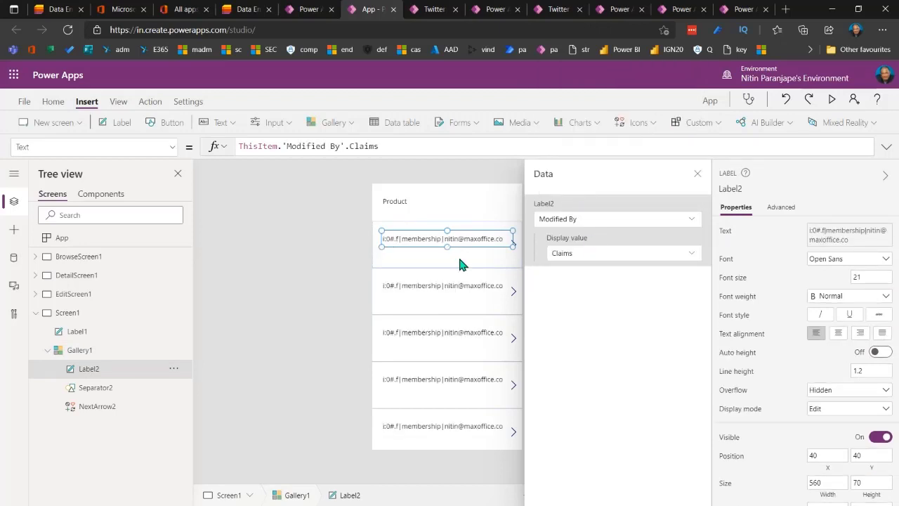
{"action": "left_click", "coordinate": [615, 221]}
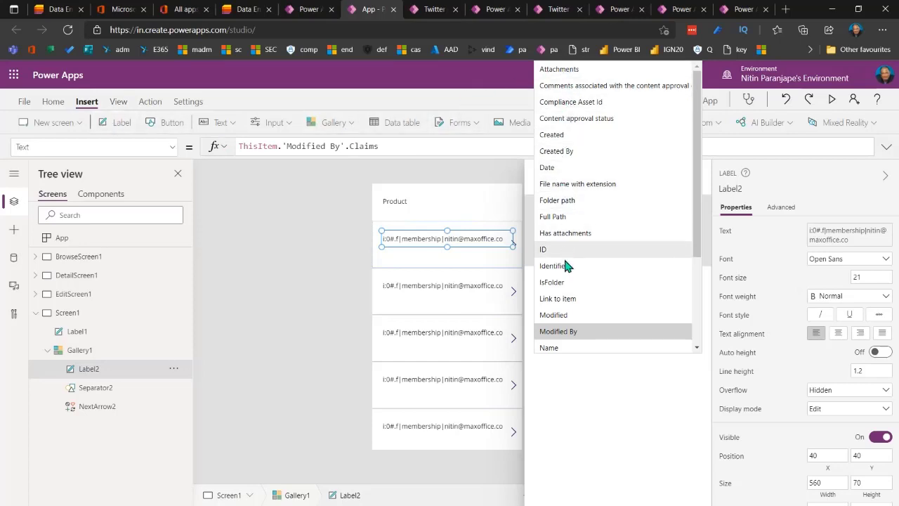
{"action": "scroll", "coordinate": [590, 310], "scroll_direction": "down", "scroll_amount": 2}
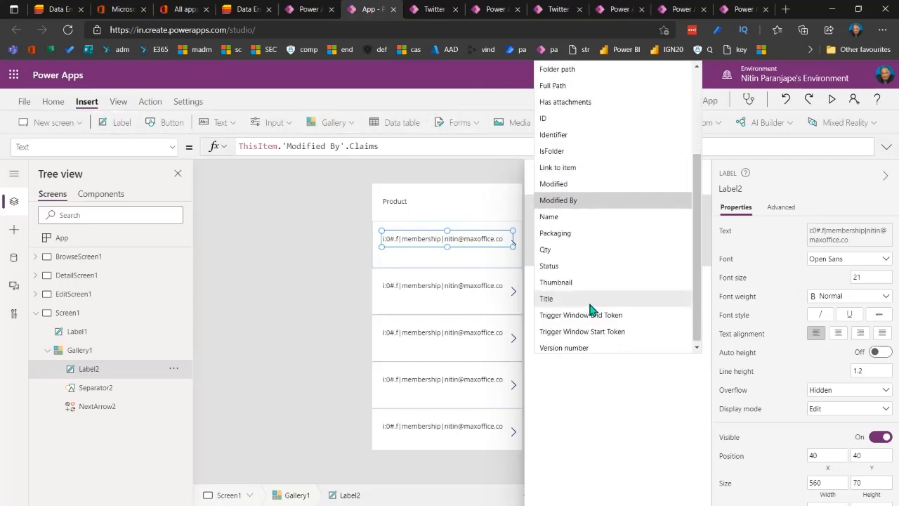
{"action": "left_click", "coordinate": [568, 240]}
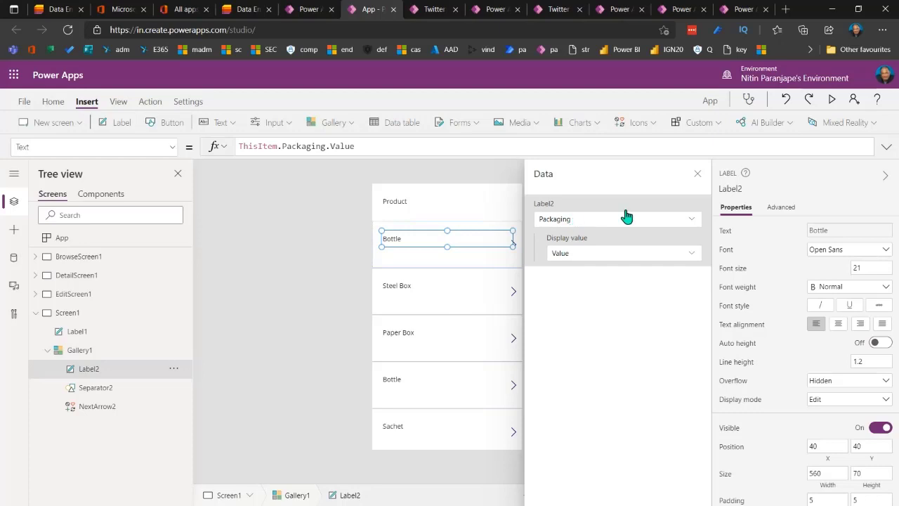
{"action": "left_click", "coordinate": [572, 221]}
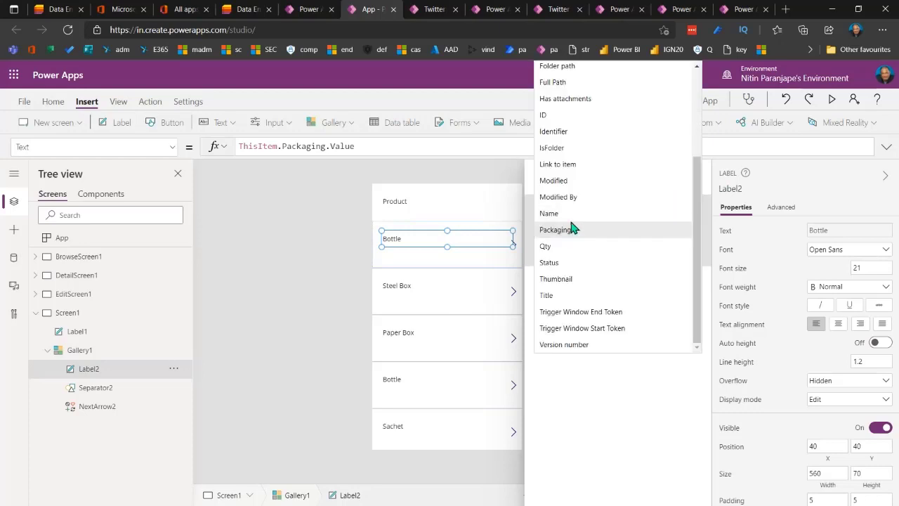
{"action": "left_click", "coordinate": [570, 297]}
{"action": "left_click", "coordinate": [341, 272]}
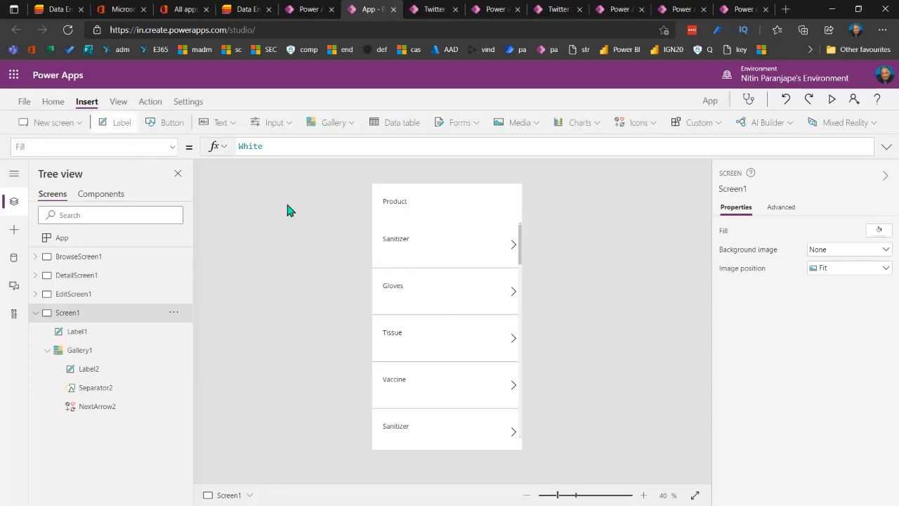
Step: Insert a second label in Gallery1's item template and place it below the title label at X 40, Y 129
{"action": "left_click", "coordinate": [75, 351]}
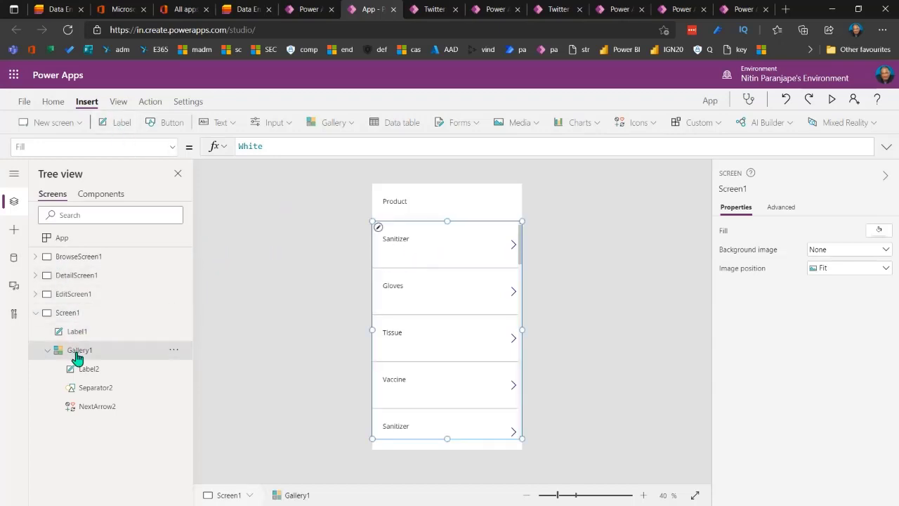
{"action": "left_click", "coordinate": [376, 228]}
{"action": "left_click", "coordinate": [114, 123]}
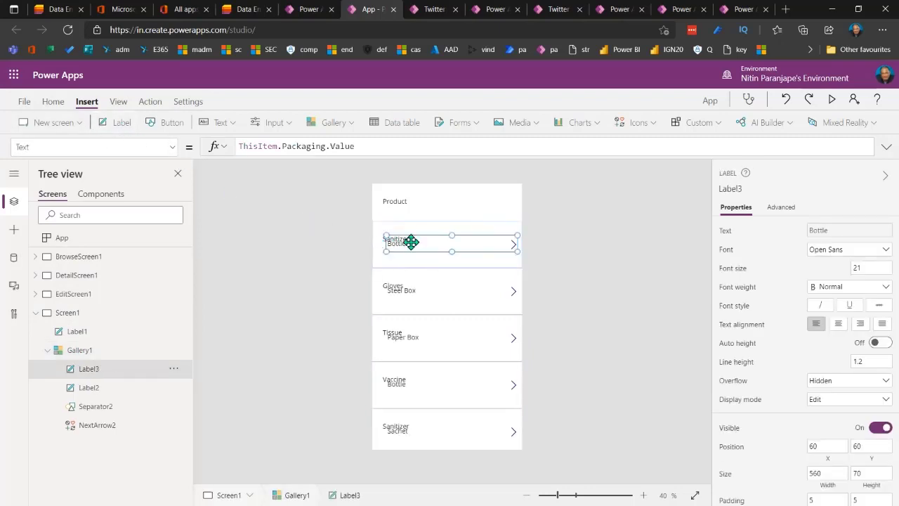
{"action": "left_click_drag", "start_coordinate": [411, 241], "coordinate": [423, 273]}
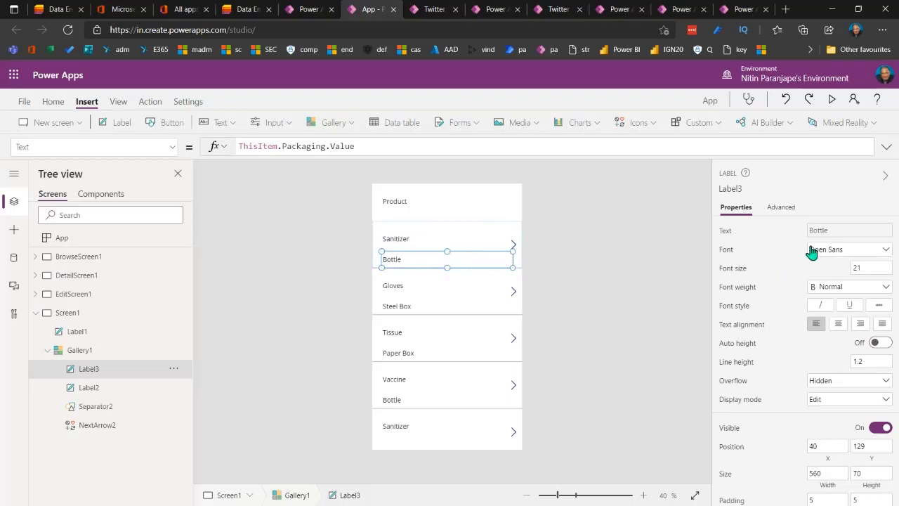
Step: Bind the second label of Gallery1 to the Qty field instead of Packaging
{"action": "left_click", "coordinate": [399, 222]}
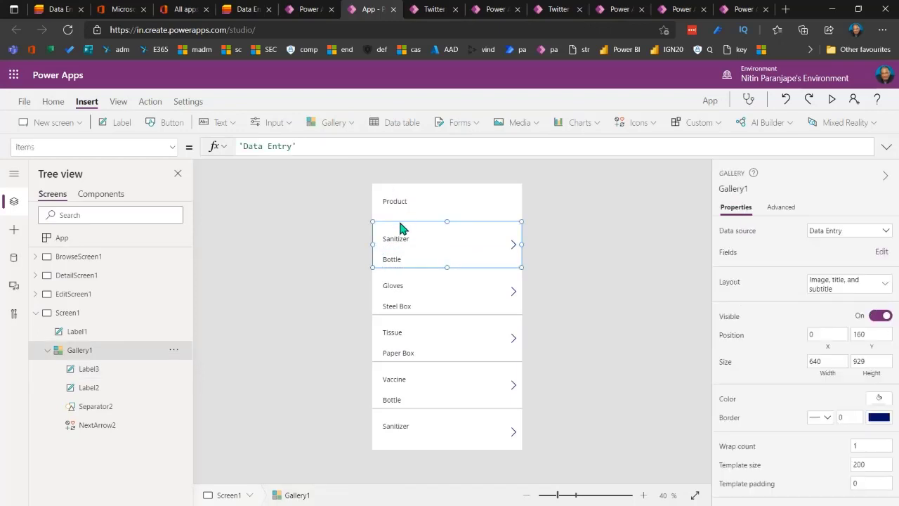
{"action": "left_click", "coordinate": [881, 251]}
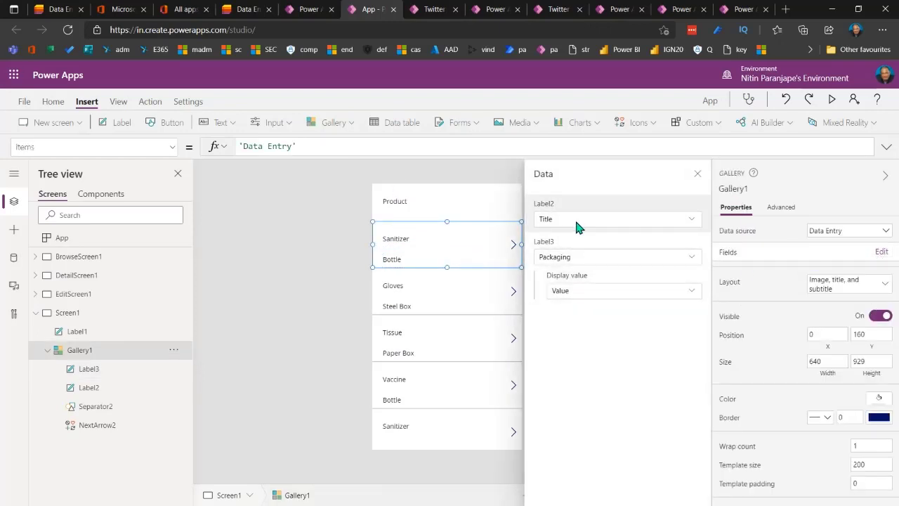
{"action": "left_click", "coordinate": [570, 260]}
{"action": "left_click", "coordinate": [608, 261]}
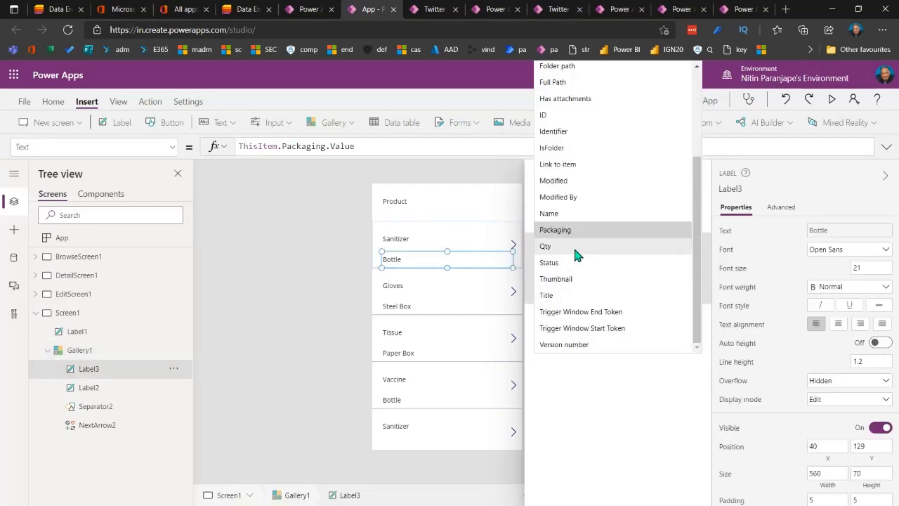
{"action": "left_click", "coordinate": [575, 247]}
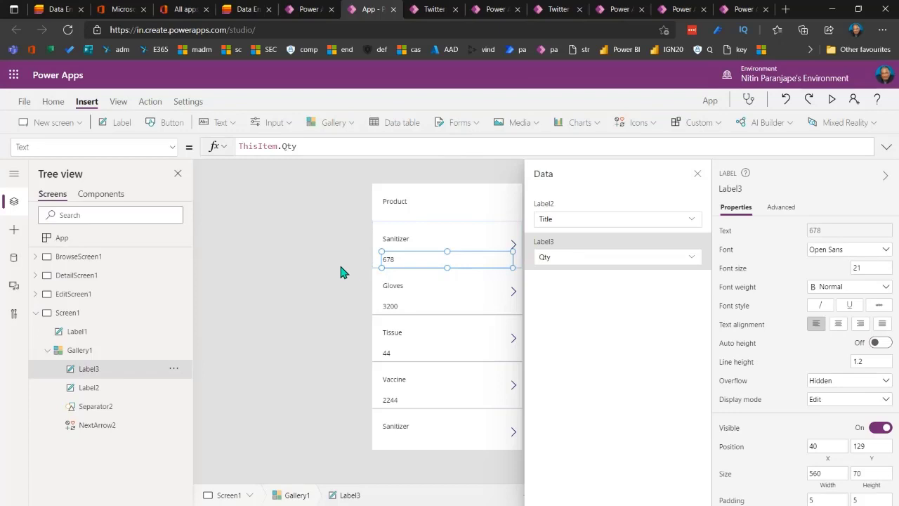
{"action": "left_click", "coordinate": [416, 234]}
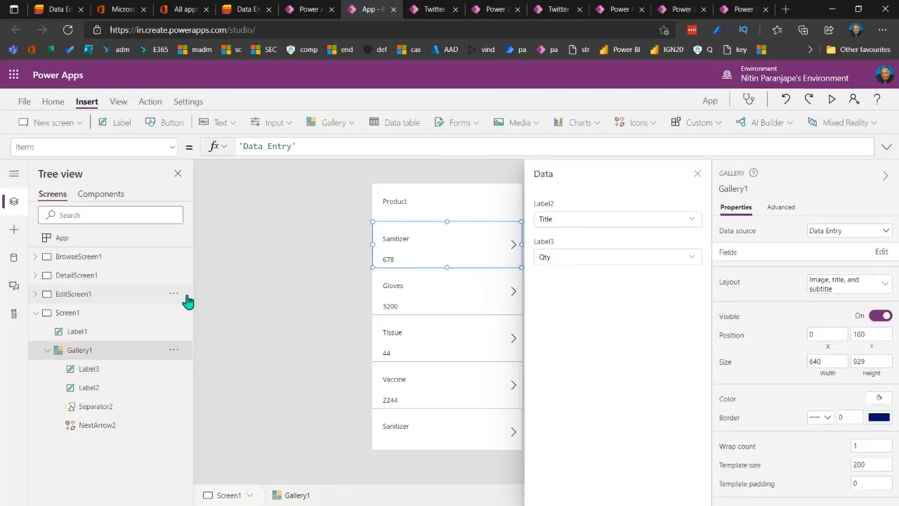
Step: Examine DetailScreen1 and BrowseScreen1, checking which list field each label in BrowseGallery1's item template is bound to
{"action": "left_click", "coordinate": [65, 277]}
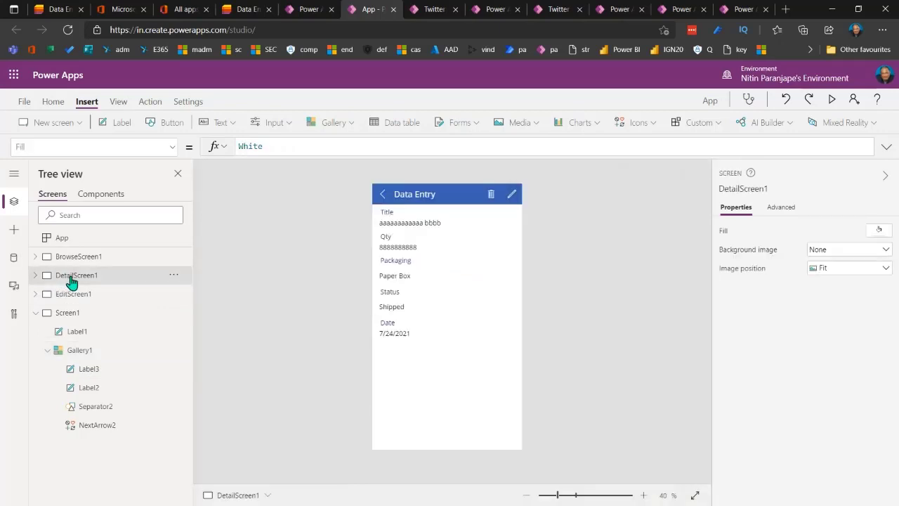
{"action": "left_click", "coordinate": [67, 257]}
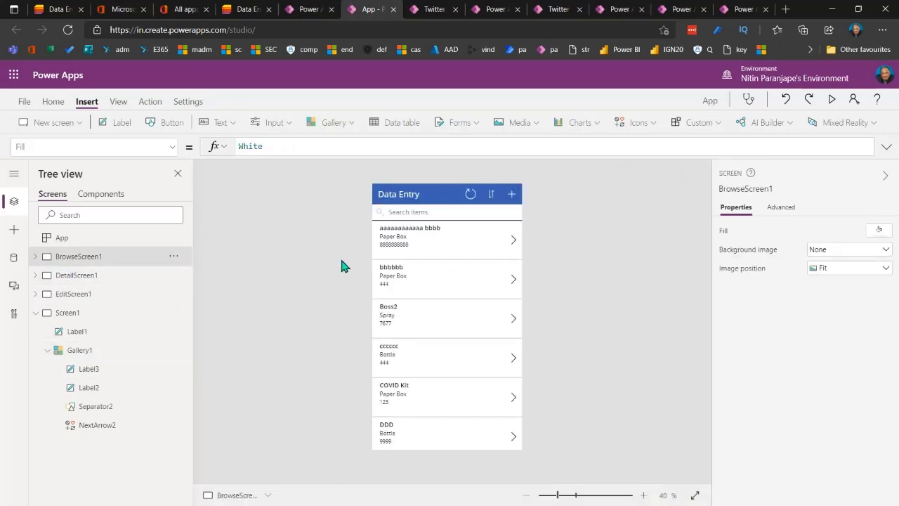
{"action": "left_click", "coordinate": [474, 230]}
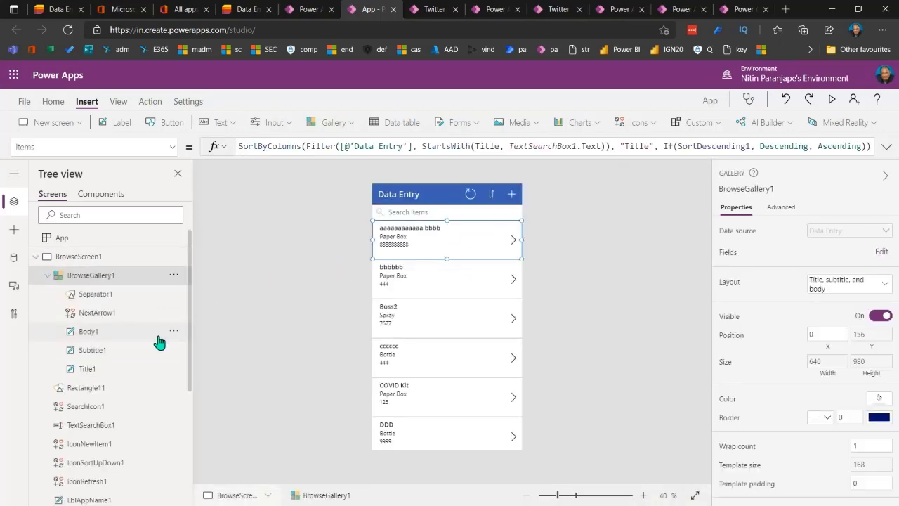
{"action": "left_click", "coordinate": [83, 274]}
{"action": "left_click", "coordinate": [416, 228]}
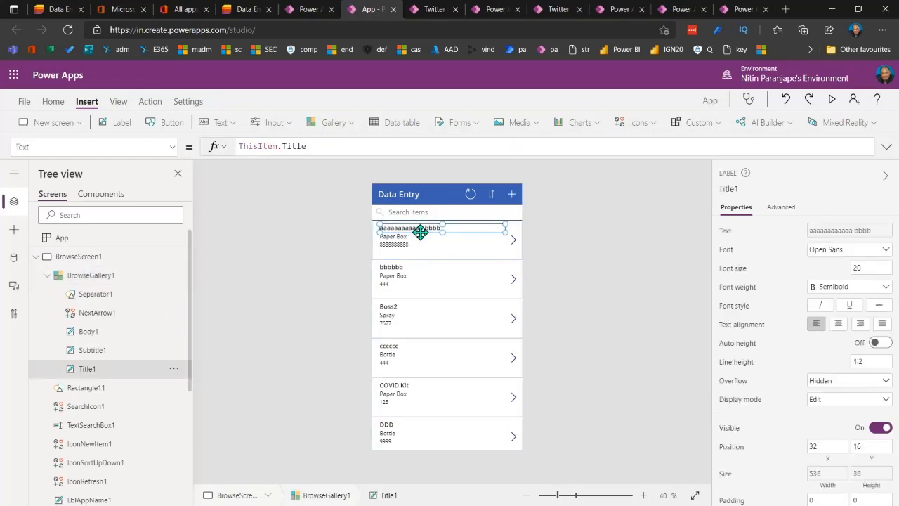
{"action": "left_click", "coordinate": [400, 237]}
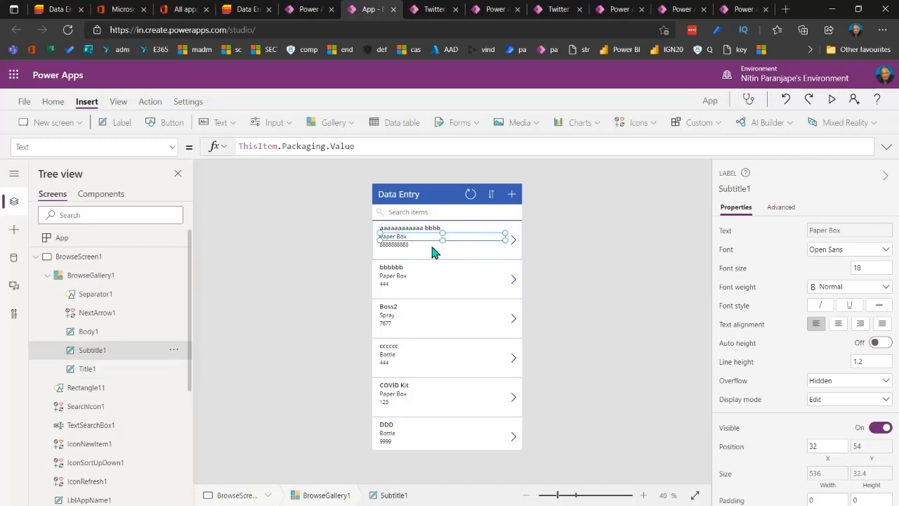
{"action": "left_click", "coordinate": [411, 250]}
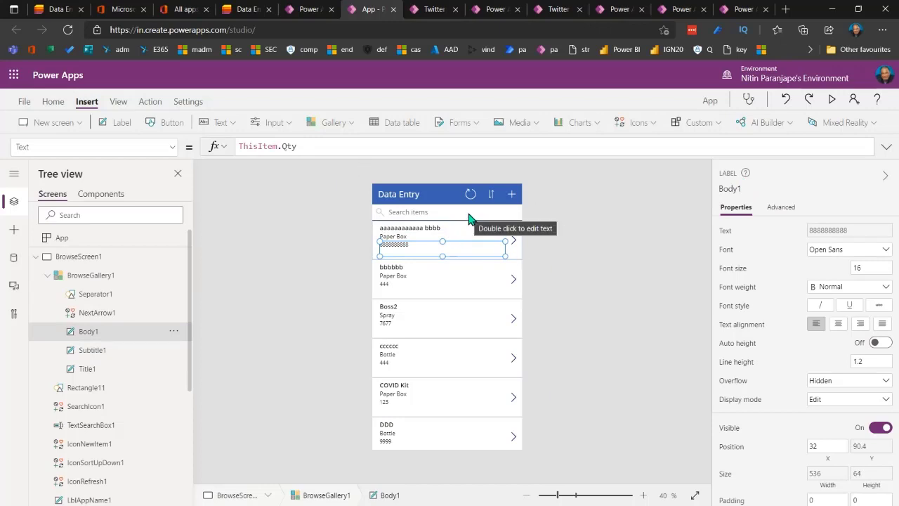
{"action": "left_click", "coordinate": [37, 258]}
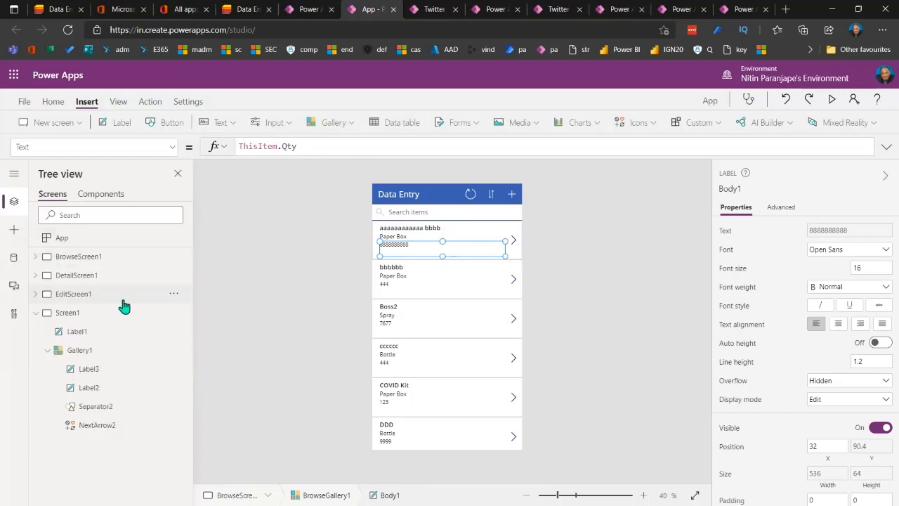
Step: Examine the Title card on EditScreen1 and the list of fields used by its edit form
{"action": "left_click", "coordinate": [68, 295]}
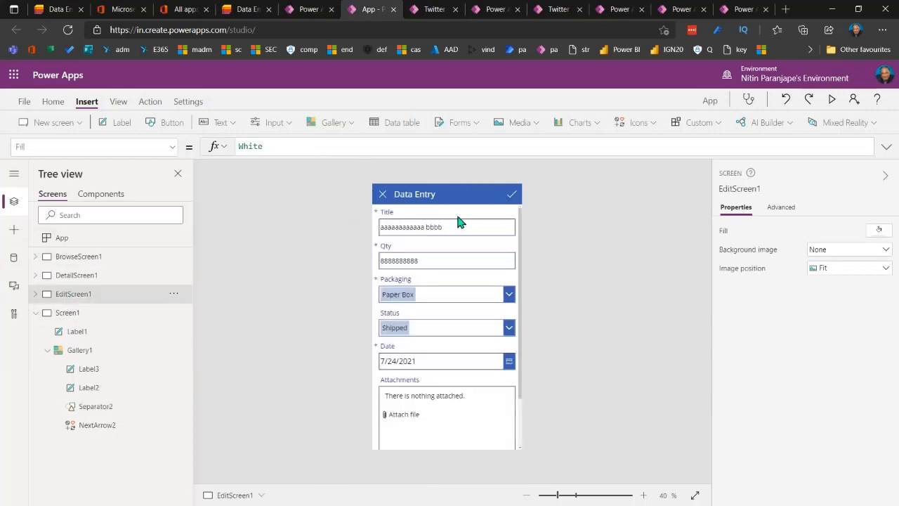
{"action": "left_click", "coordinate": [433, 226]}
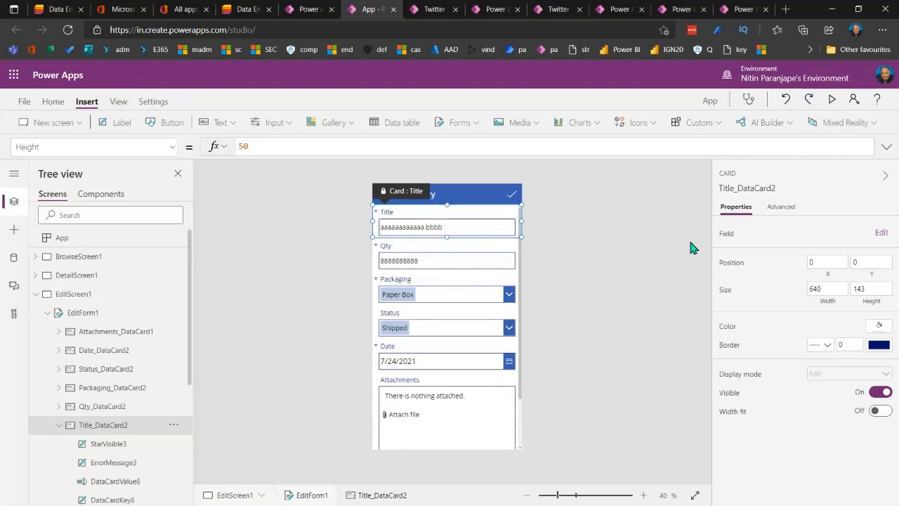
{"action": "left_click", "coordinate": [878, 234]}
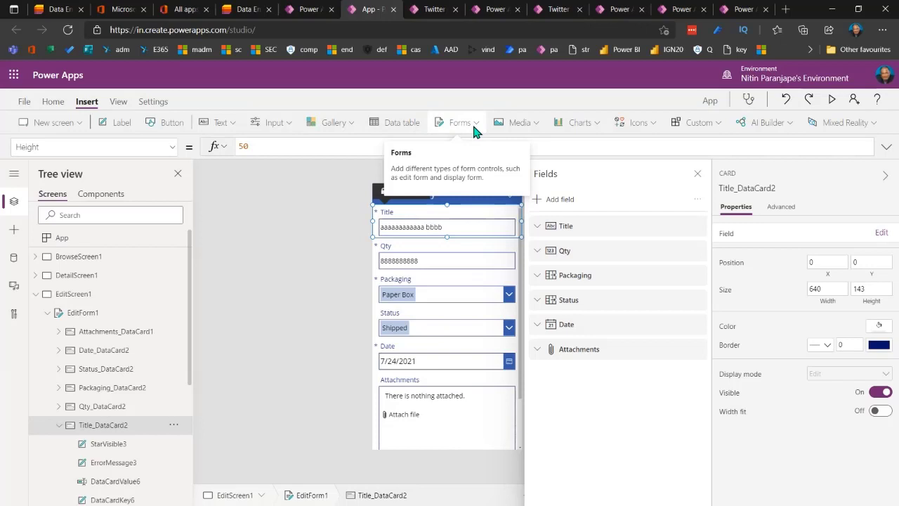
{"action": "left_click", "coordinate": [287, 337]}
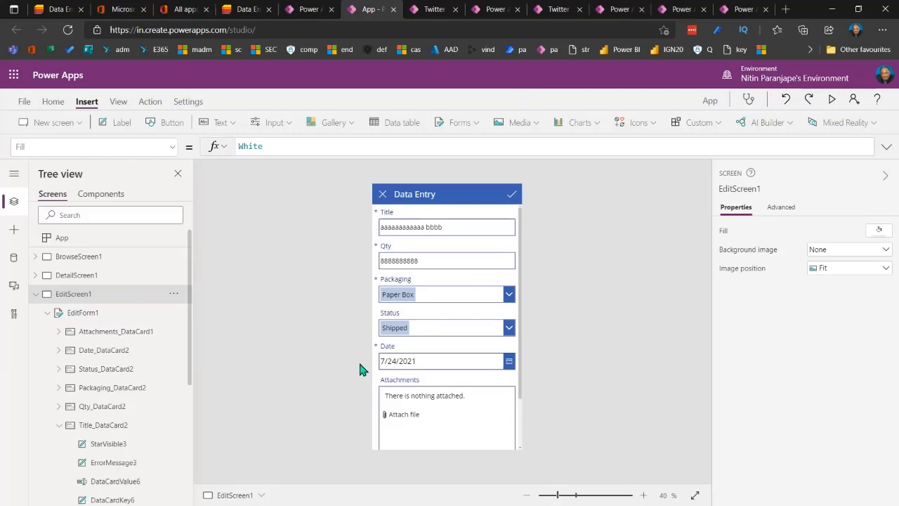
Step: Select EditForm1 and compare it with BrowseGallery1 in the screen hierarchy, collapsing the child controls of both
{"action": "left_click", "coordinate": [74, 316]}
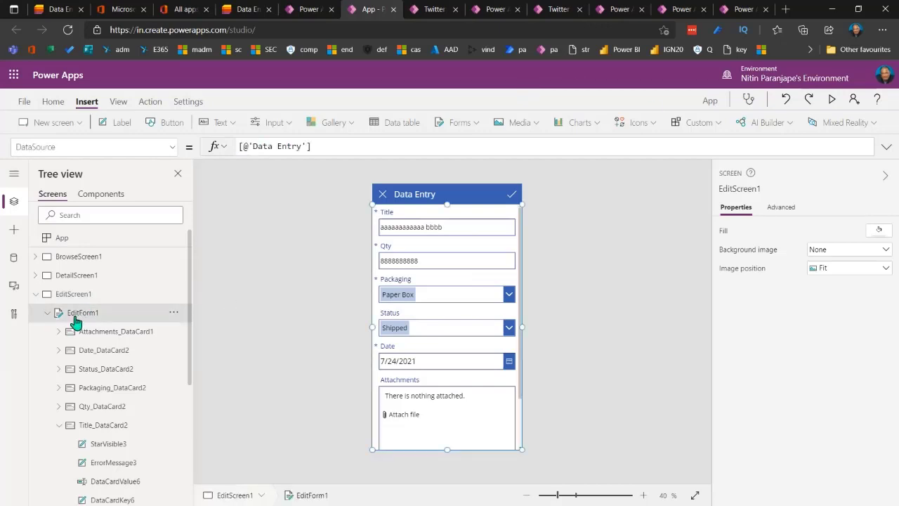
{"action": "left_click", "coordinate": [49, 313]}
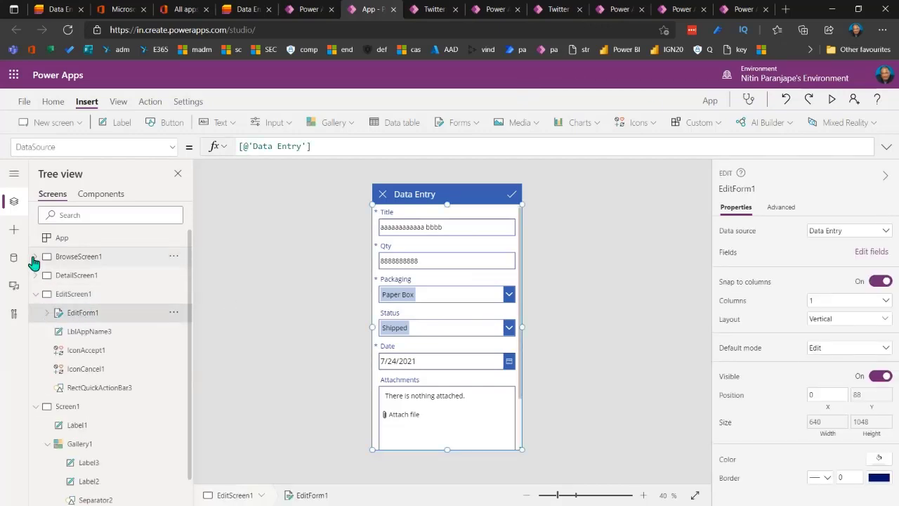
{"action": "left_click", "coordinate": [35, 256]}
{"action": "left_click", "coordinate": [47, 275]}
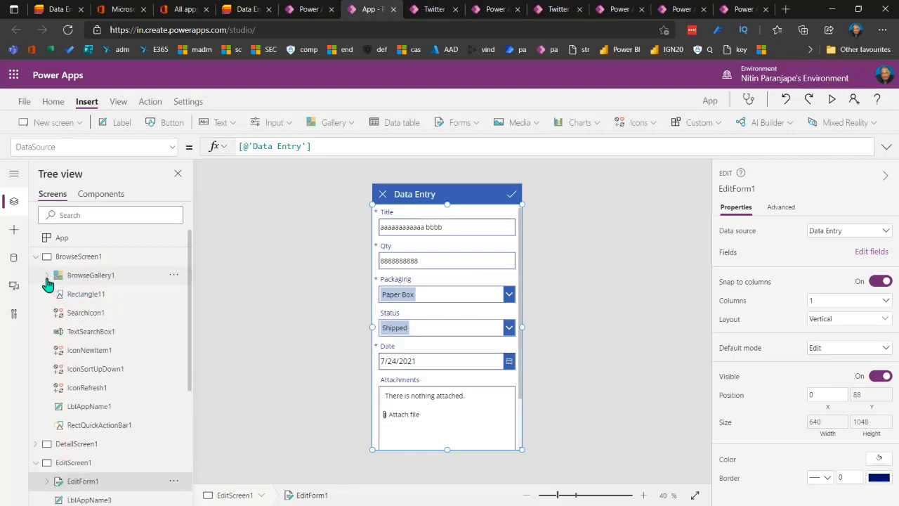
{"action": "scroll", "coordinate": [54, 291], "scroll_direction": "down", "scroll_amount": 3}
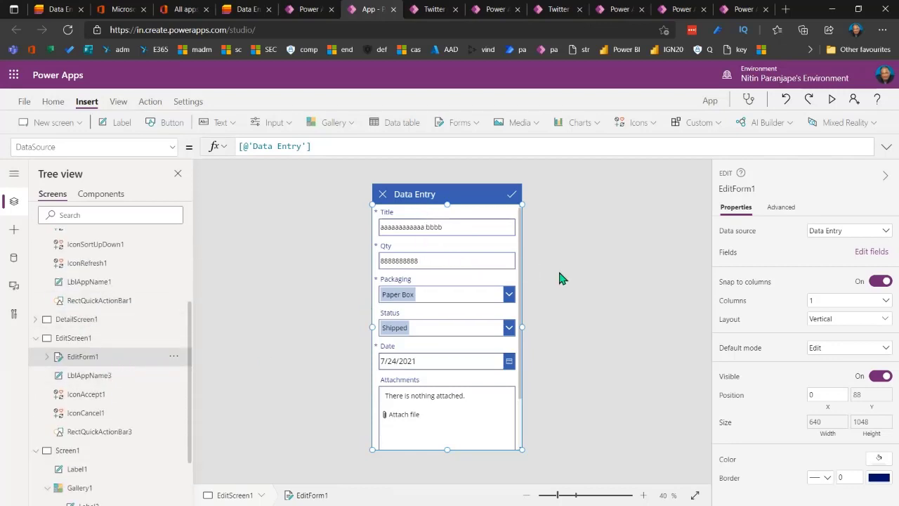
Step: Change the control type of EditForm1's Qty field to Edit slider and select the Qty card on the form
{"action": "left_click", "coordinate": [871, 251]}
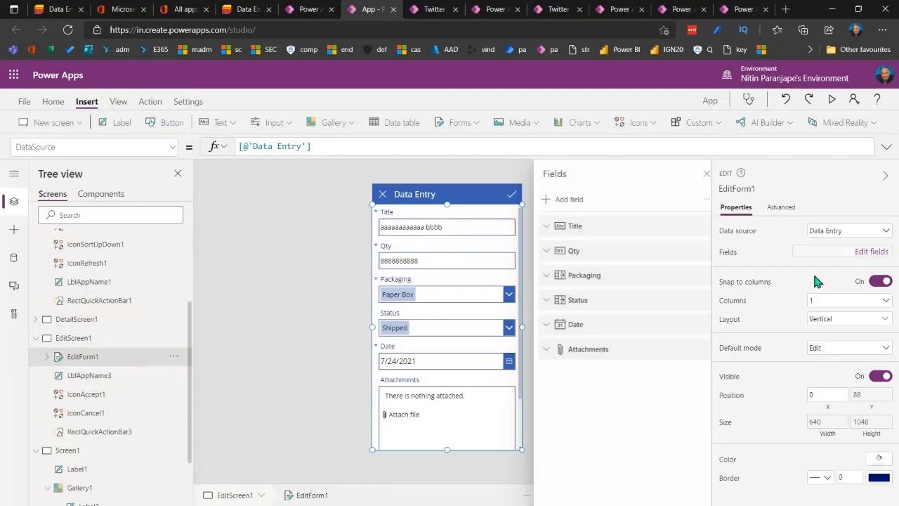
{"action": "left_click", "coordinate": [537, 252]}
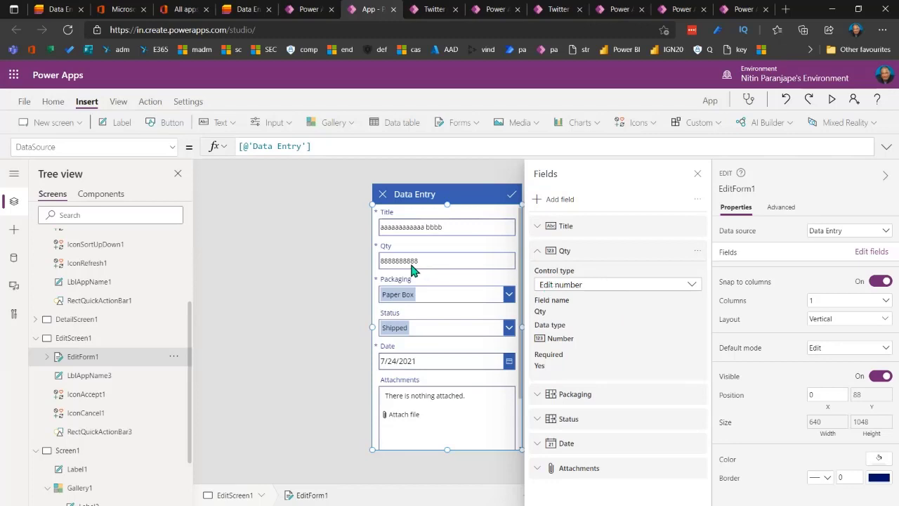
{"action": "left_click", "coordinate": [594, 287]}
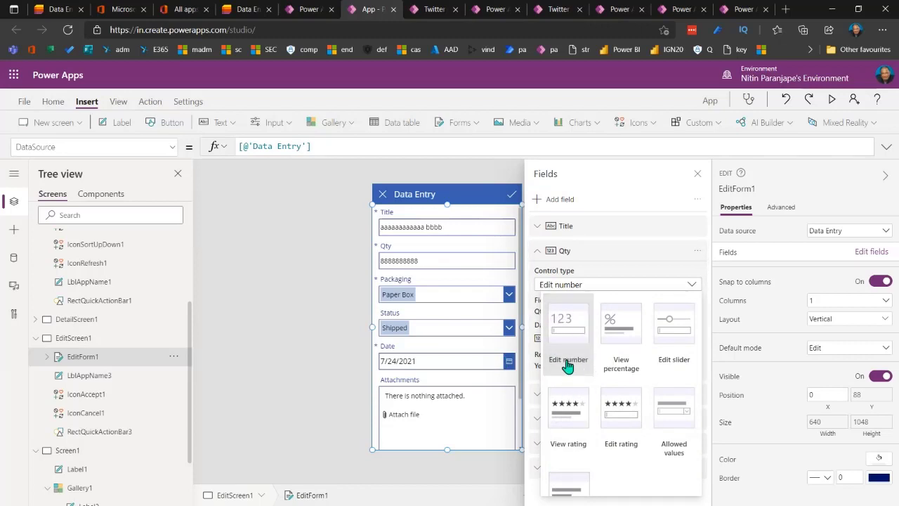
{"action": "left_click", "coordinate": [687, 346]}
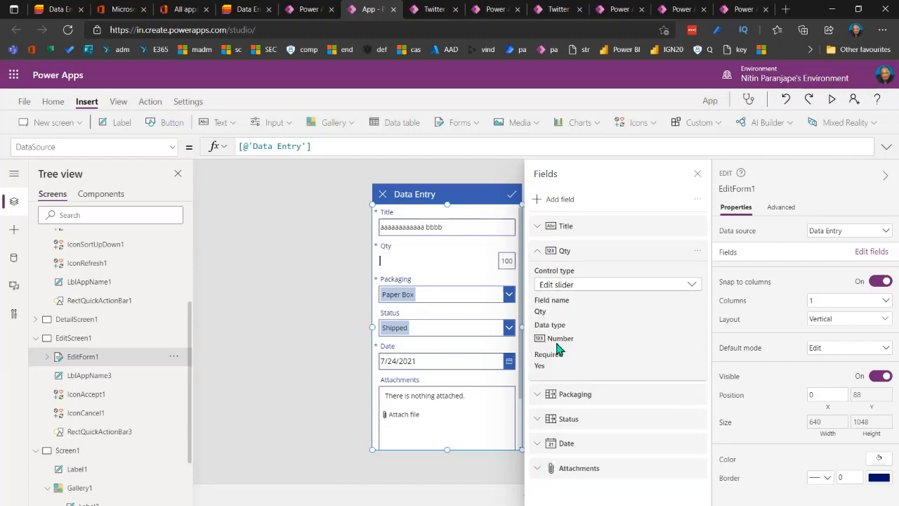
{"action": "left_click", "coordinate": [455, 267]}
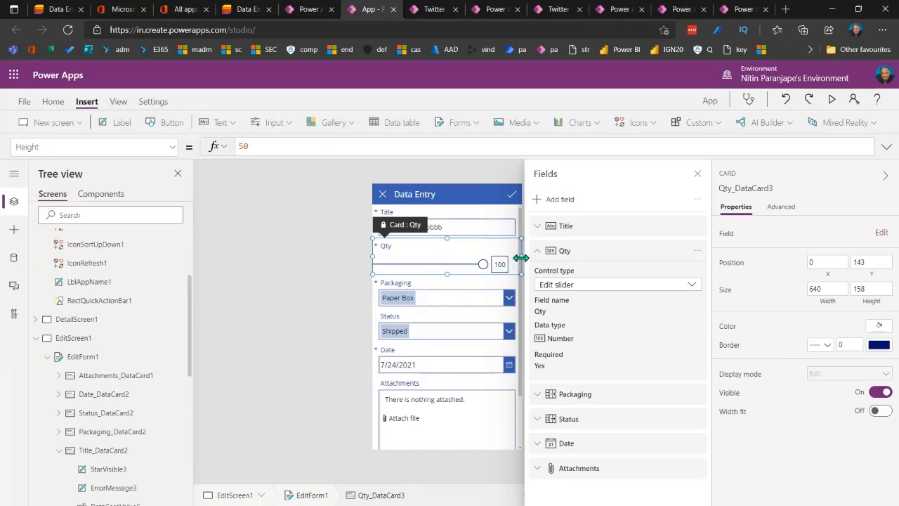
Step: Try the Qty slider at 76 and change the Qty field's control type to Edit rating
{"action": "left_click_drag", "start_coordinate": [483, 269], "coordinate": [457, 271]}
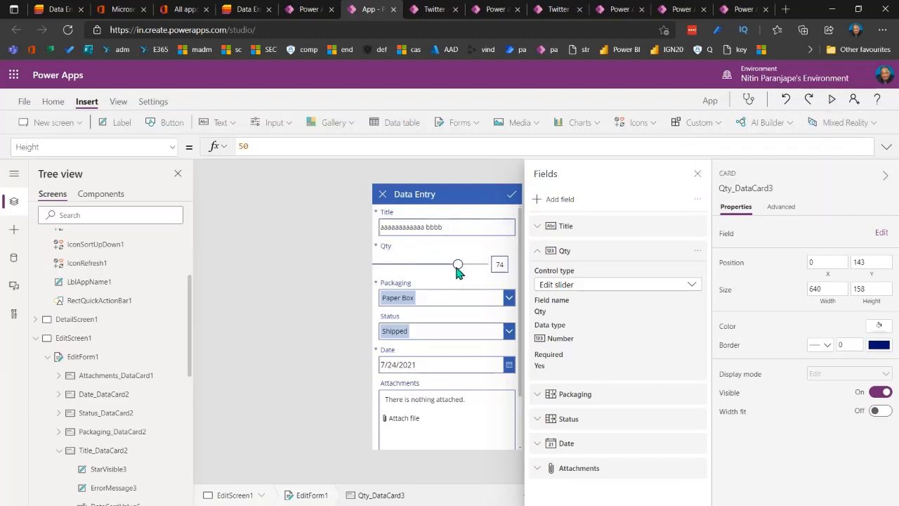
{"action": "mouse_move", "coordinate": [459, 271]}
{"action": "left_mouse_down"}
{"action": "mouse_move", "coordinate": [424, 271]}
{"action": "mouse_move", "coordinate": [472, 272]}
{"action": "mouse_move", "coordinate": [439, 272]}
{"action": "mouse_move", "coordinate": [461, 273]}
{"action": "left_mouse_up"}
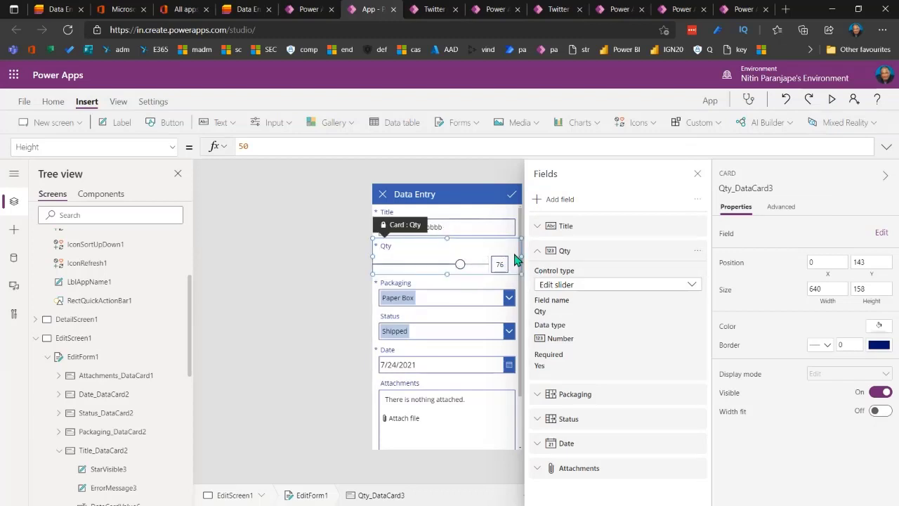
{"action": "left_click", "coordinate": [582, 288]}
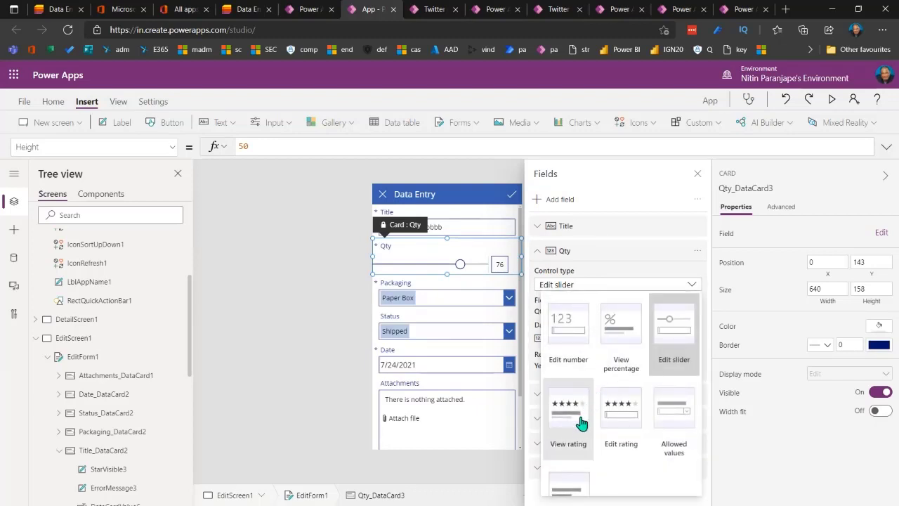
{"action": "left_click", "coordinate": [620, 421]}
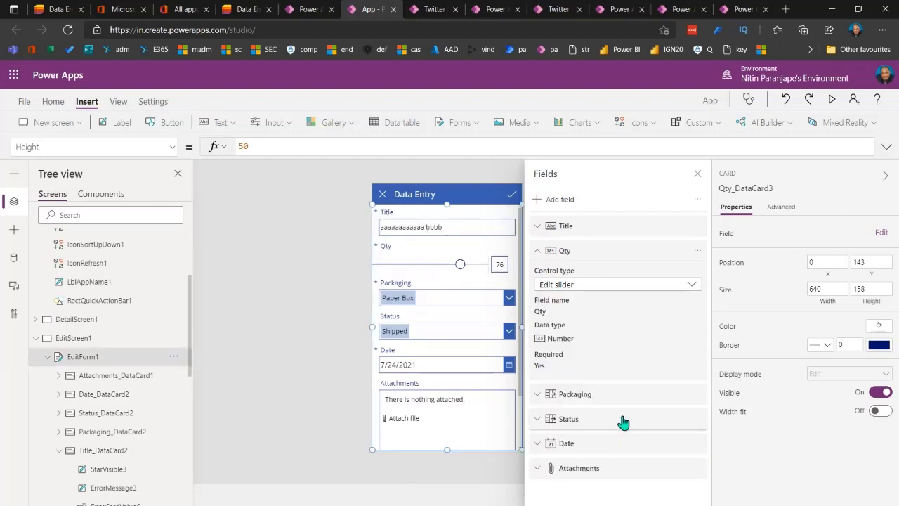
{"action": "left_click", "coordinate": [456, 265]}
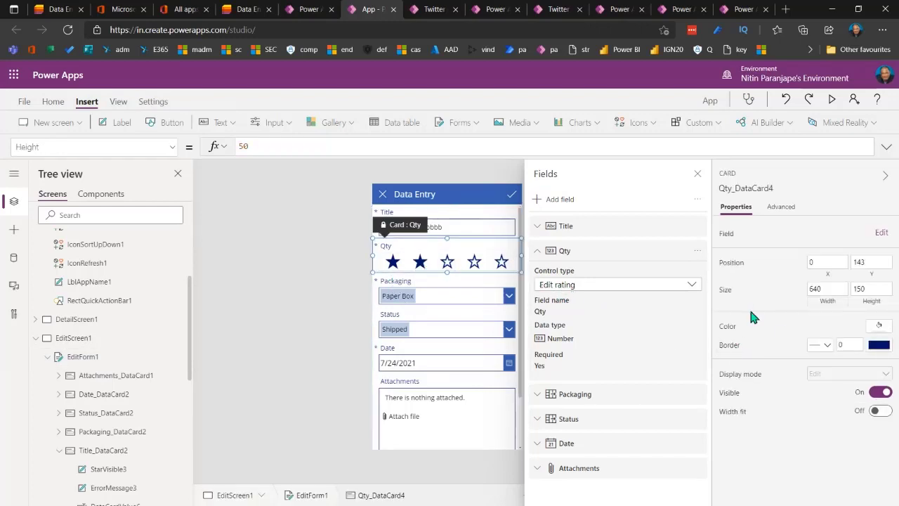
Step: Review the control types available for the Qty card and change its control type to Edit number
{"action": "left_click", "coordinate": [567, 288]}
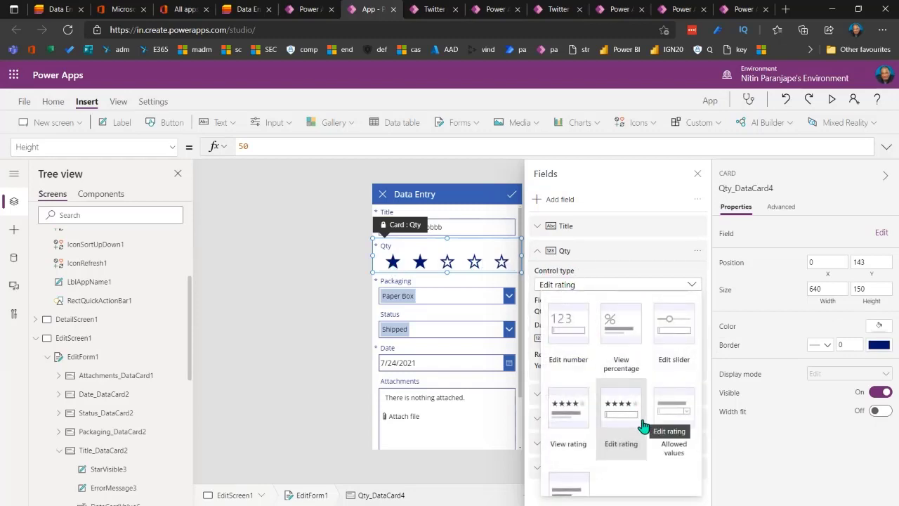
{"action": "scroll", "coordinate": [643, 430], "scroll_direction": "down", "scroll_amount": 1}
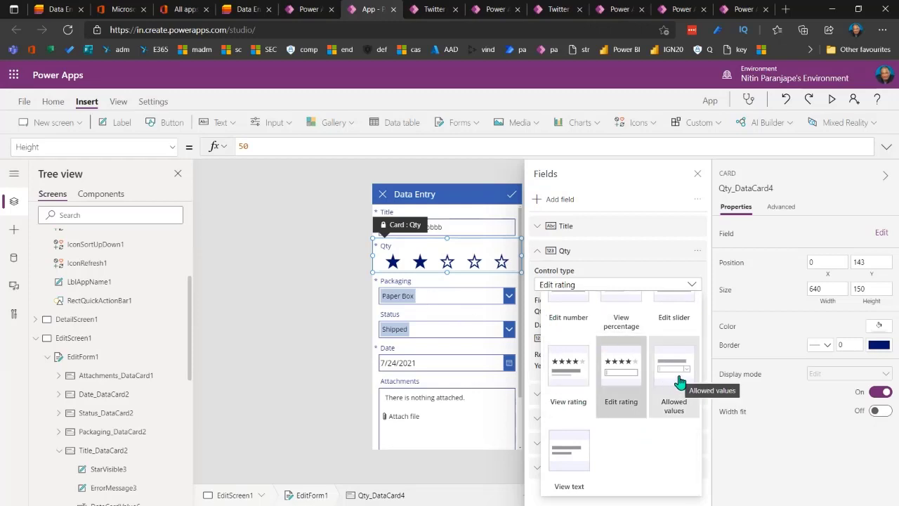
{"action": "left_click", "coordinate": [285, 379]}
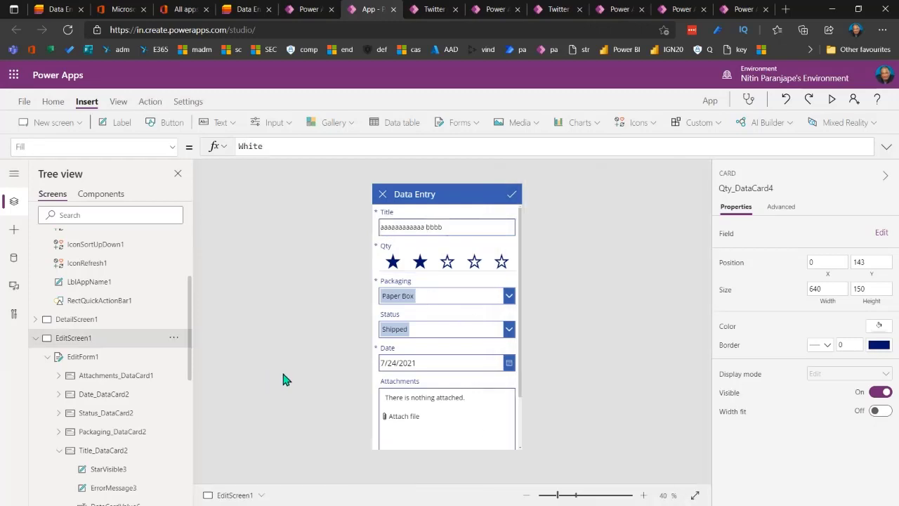
{"action": "left_click", "coordinate": [411, 267]}
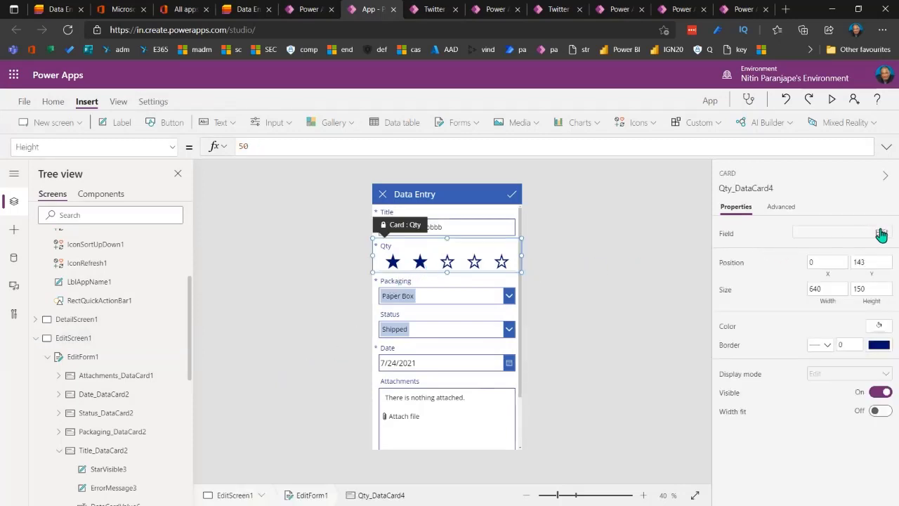
{"action": "left_click", "coordinate": [881, 232]}
{"action": "left_click", "coordinate": [614, 283]}
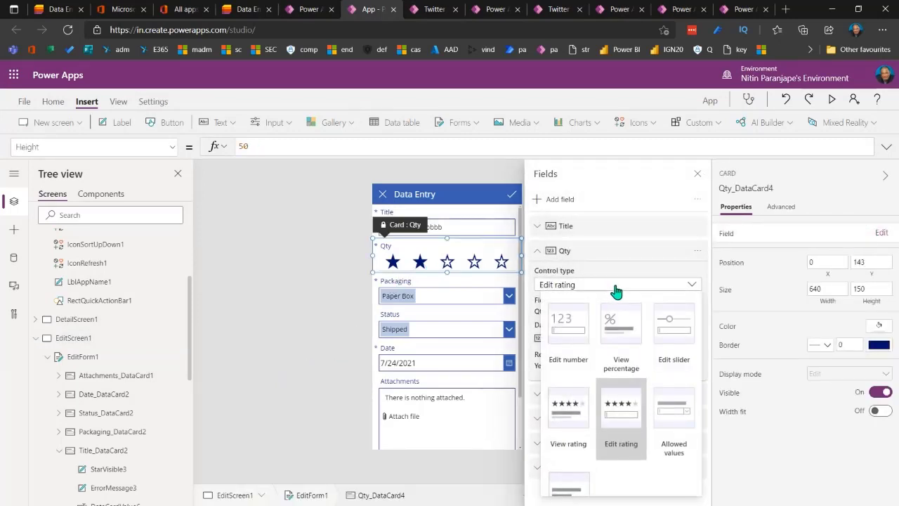
{"action": "left_click", "coordinate": [578, 325]}
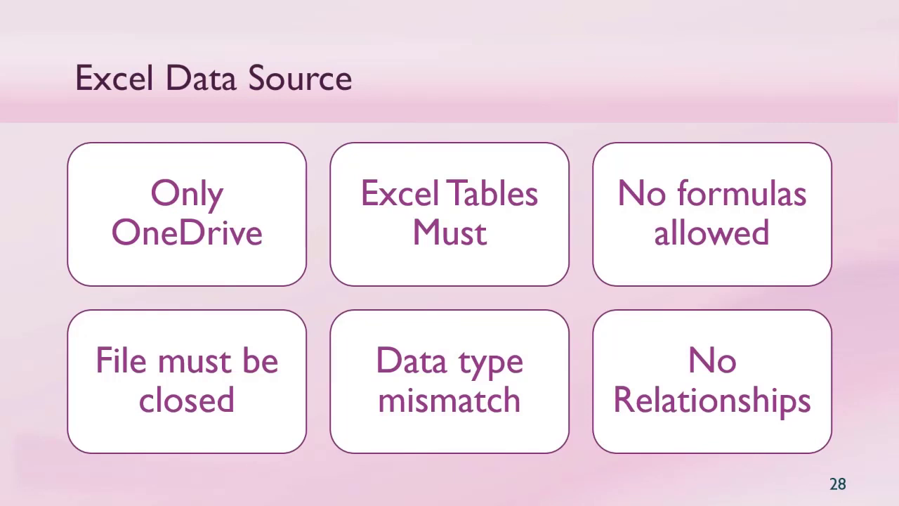
{"action": "key", "text": "Right"}
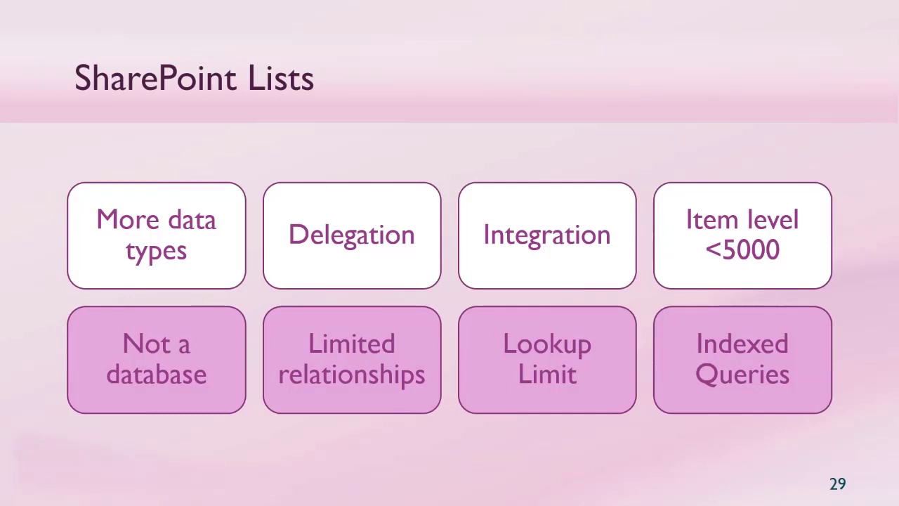
{"action": "key", "text": "alt+Tab"}
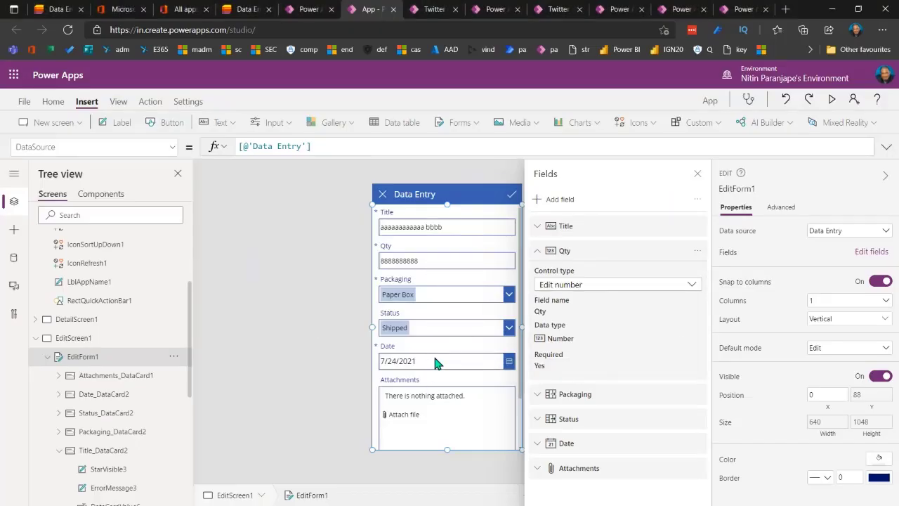
Step: Examine the OnSelect formulas of the check icon on EditScreen1 and the refresh icon on BrowseScreen1
{"action": "left_click", "coordinate": [512, 196]}
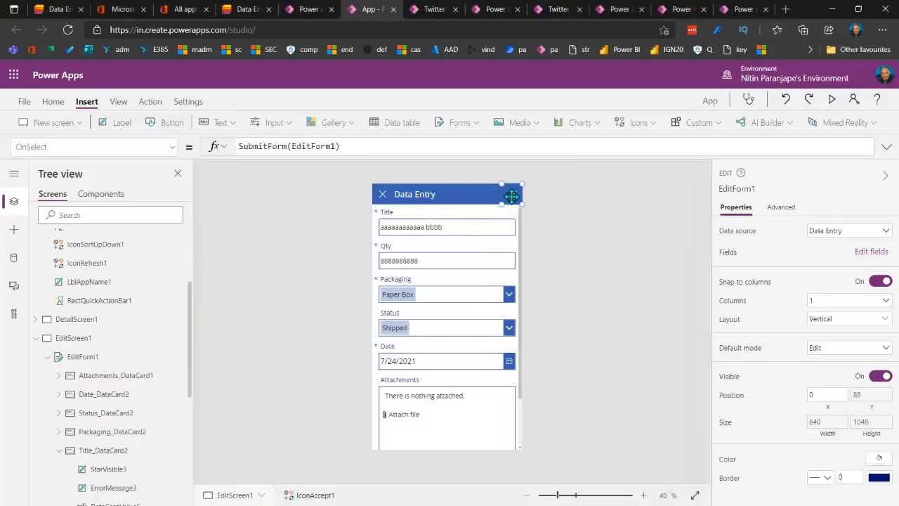
{"action": "left_click", "coordinate": [353, 151]}
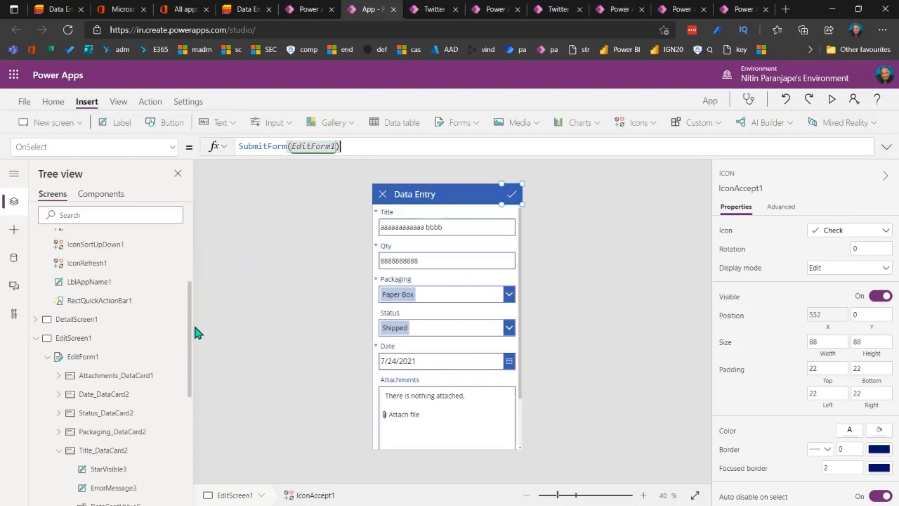
{"action": "scroll", "coordinate": [102, 274], "scroll_direction": "up", "scroll_amount": 4}
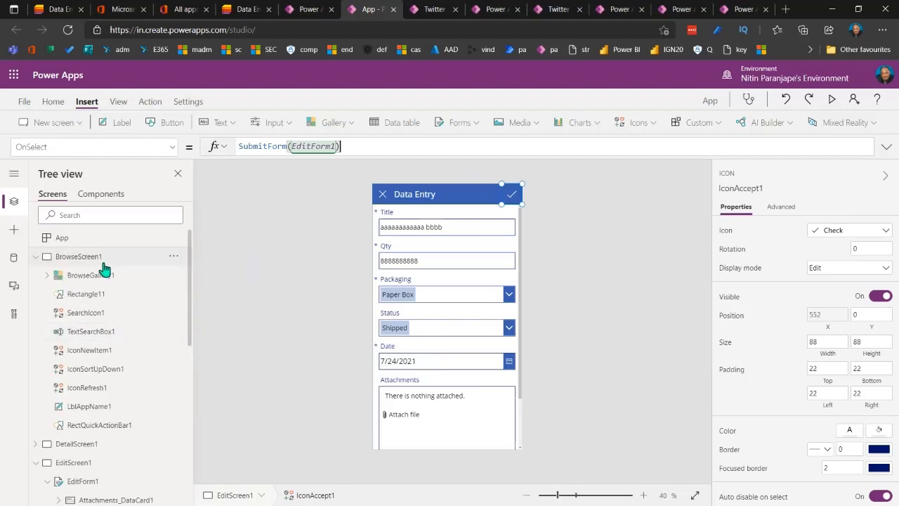
{"action": "left_click", "coordinate": [90, 257]}
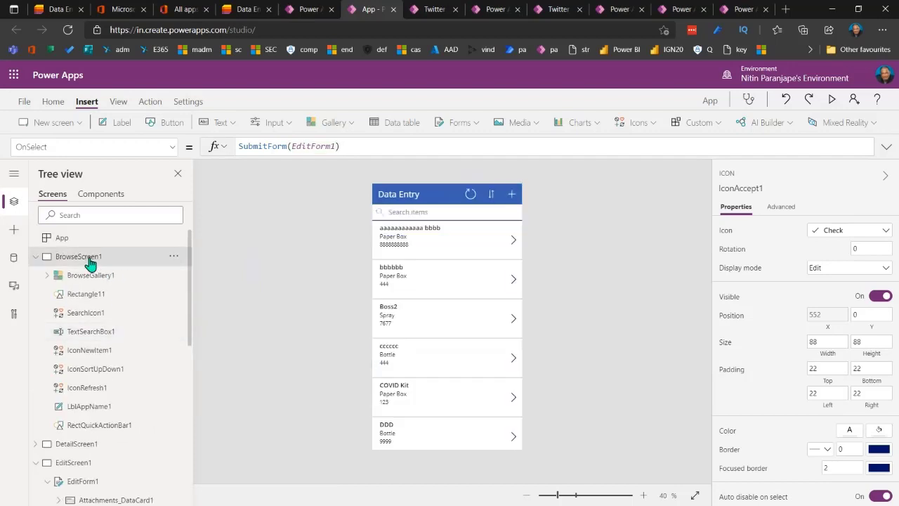
{"action": "left_click", "coordinate": [472, 197]}
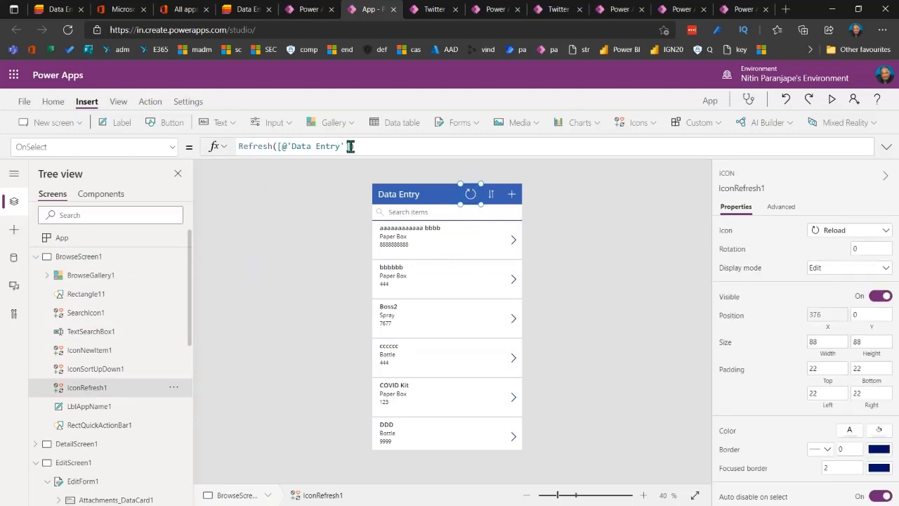
Step: View the data sources connected to the app and go back to the Power Apps maker portal
{"action": "left_click", "coordinate": [14, 258]}
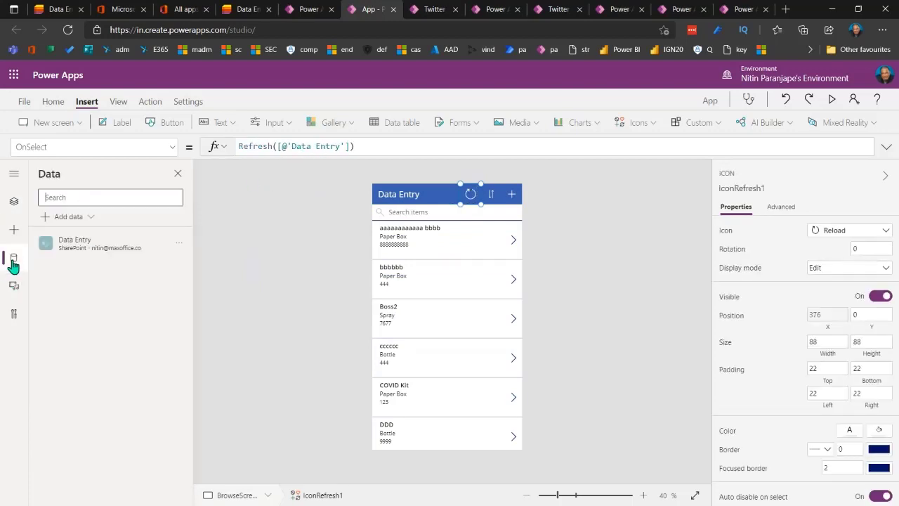
{"action": "mouse_move", "coordinate": [62, 247]}
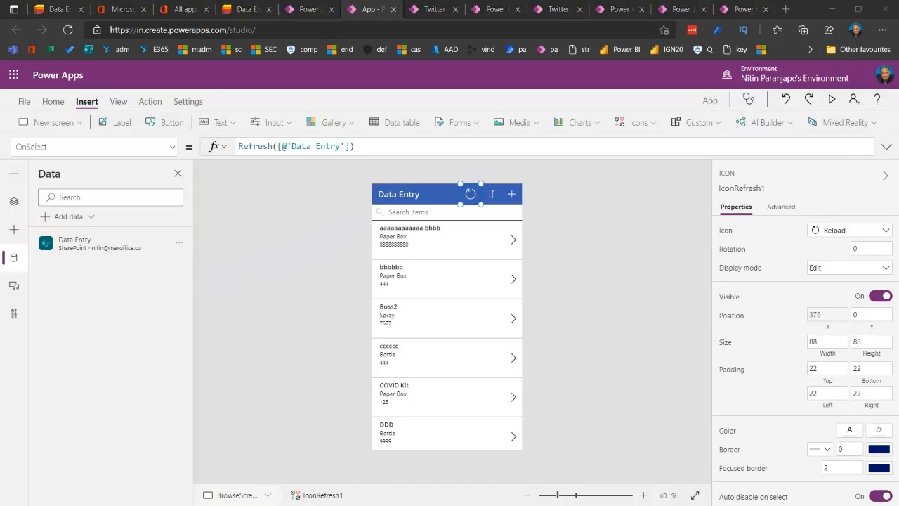
{"action": "left_click", "coordinate": [308, 9]}
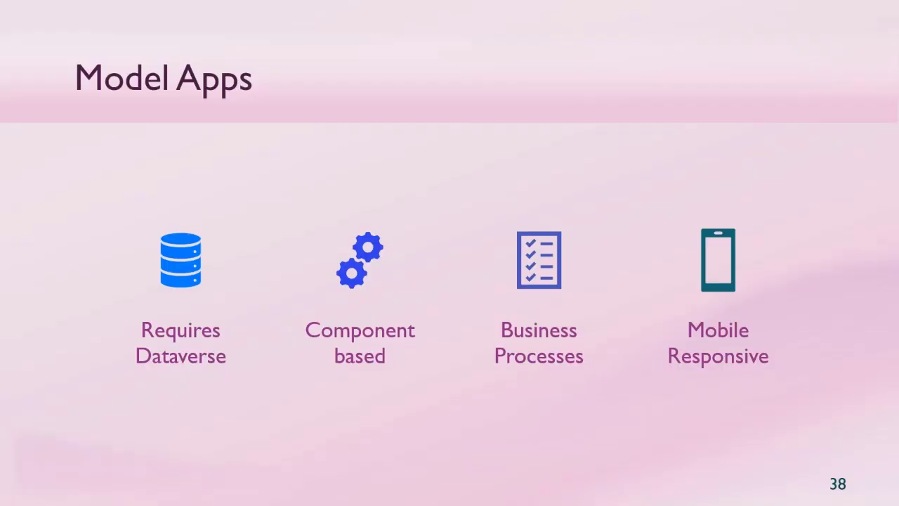
{"action": "key", "text": "Right"}
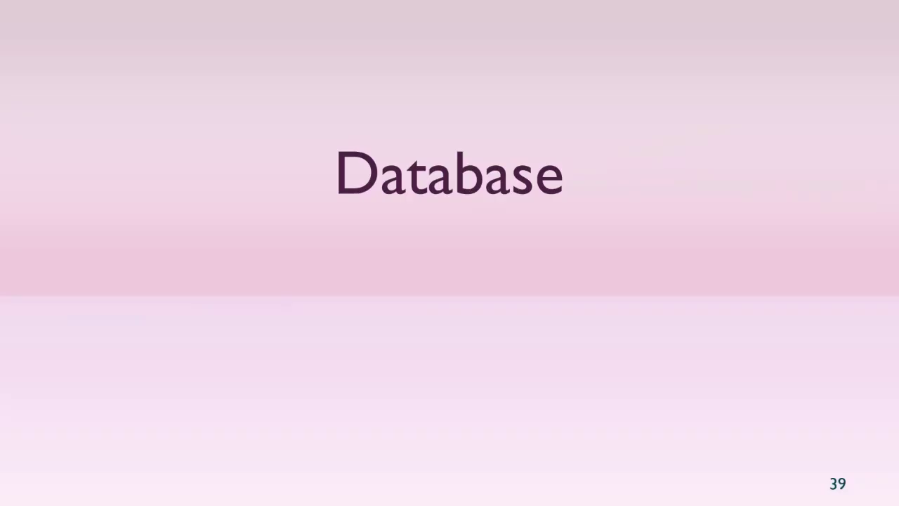
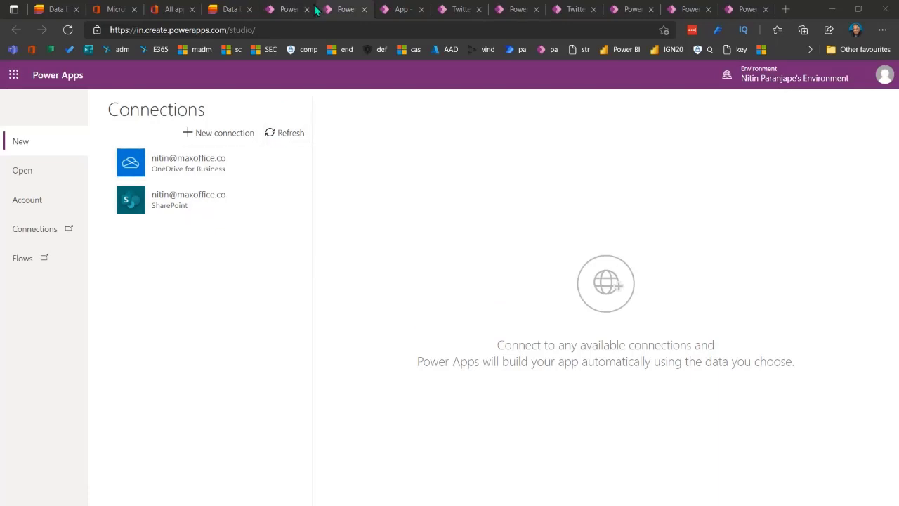
Step: View the creation options for a model-driven app from blank in the maker portal, and dismiss them without creating an app
{"action": "left_click", "coordinate": [289, 10]}
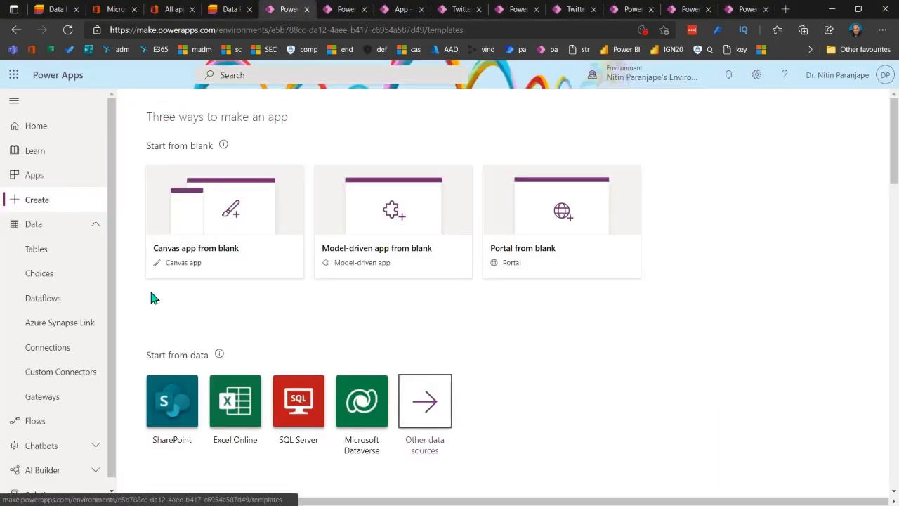
{"action": "left_click", "coordinate": [391, 257]}
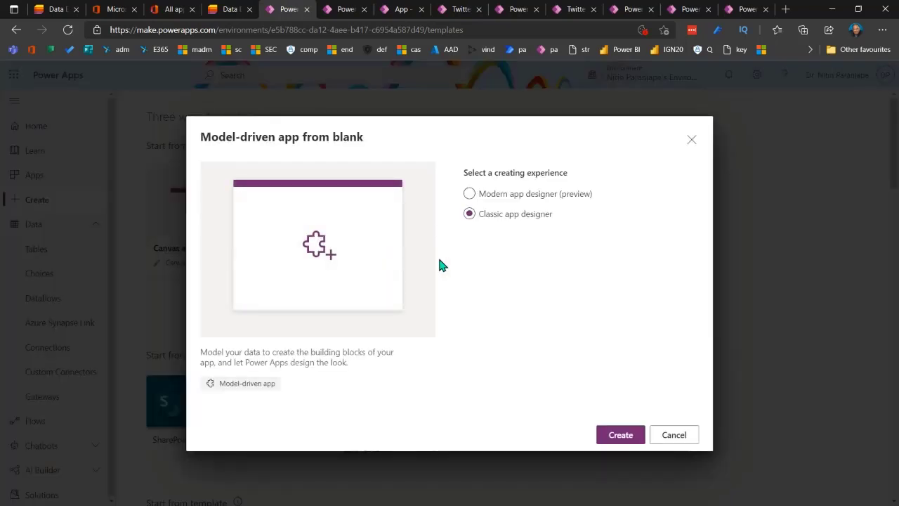
{"action": "left_click", "coordinate": [676, 436]}
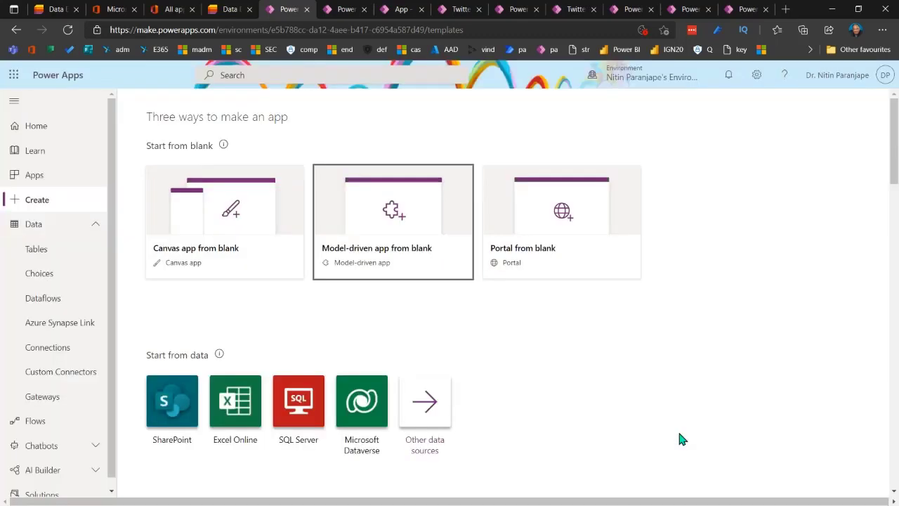
Step: Begin a new Dataverse table with the display name Media calendar
{"action": "left_click", "coordinate": [33, 250]}
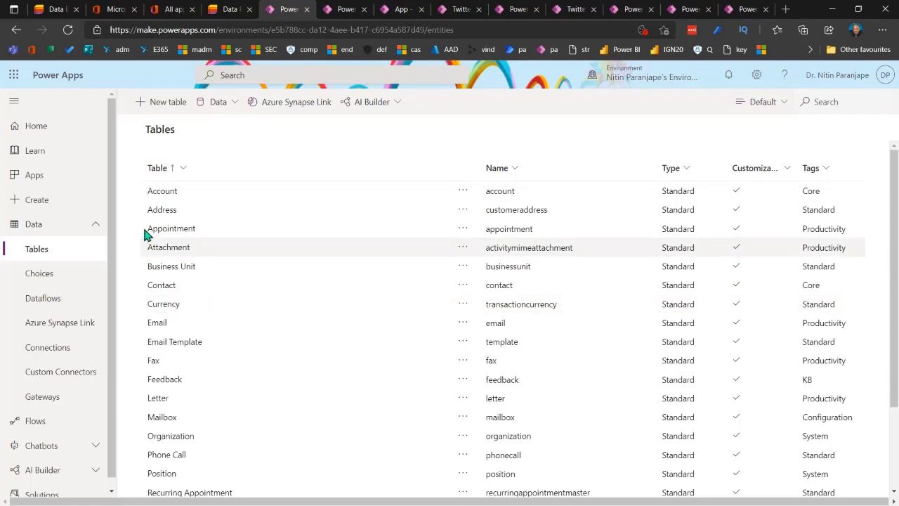
{"action": "left_click", "coordinate": [162, 103]}
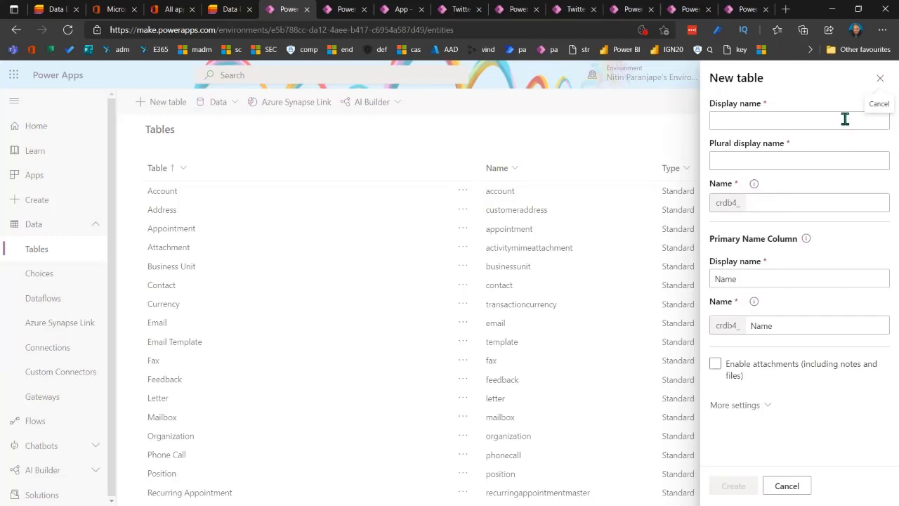
{"action": "left_click", "coordinate": [775, 124]}
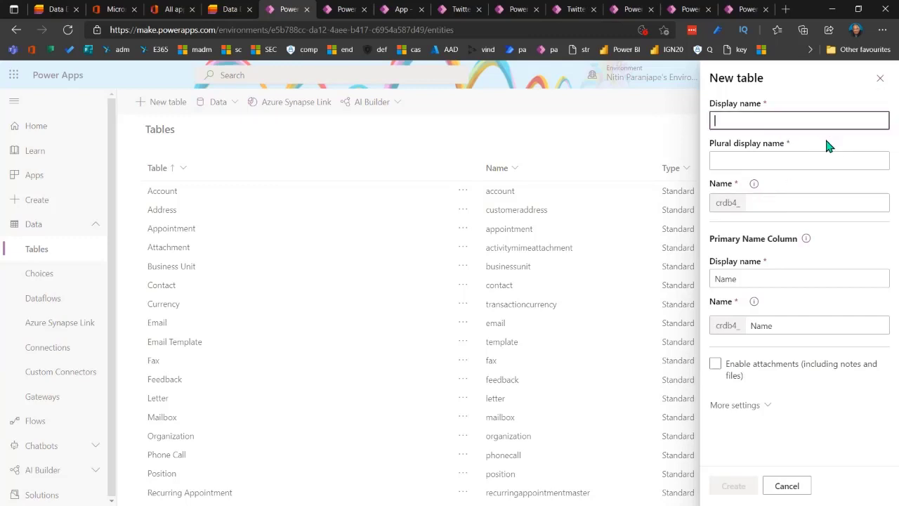
{"action": "type", "text": "Media c"}
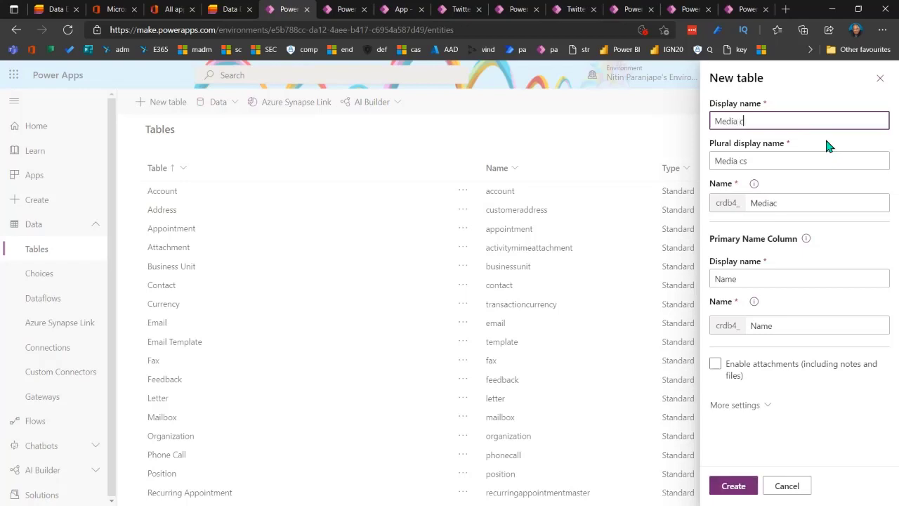
{"action": "type", "text": "alenedr"}
{"action": "key", "text": "BackSpace"}
{"action": "key", "text": "BackSpace"}
{"action": "key", "text": "BackSpace"}
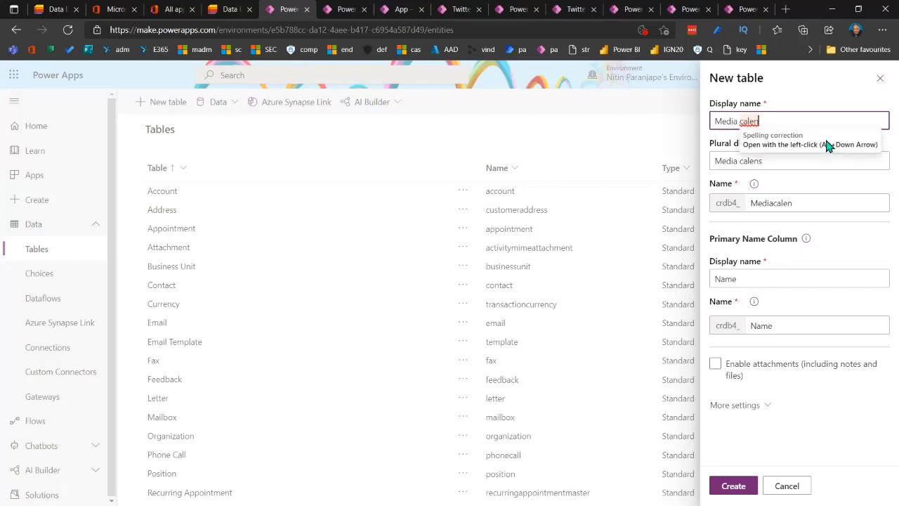
{"action": "type", "text": "dar"}
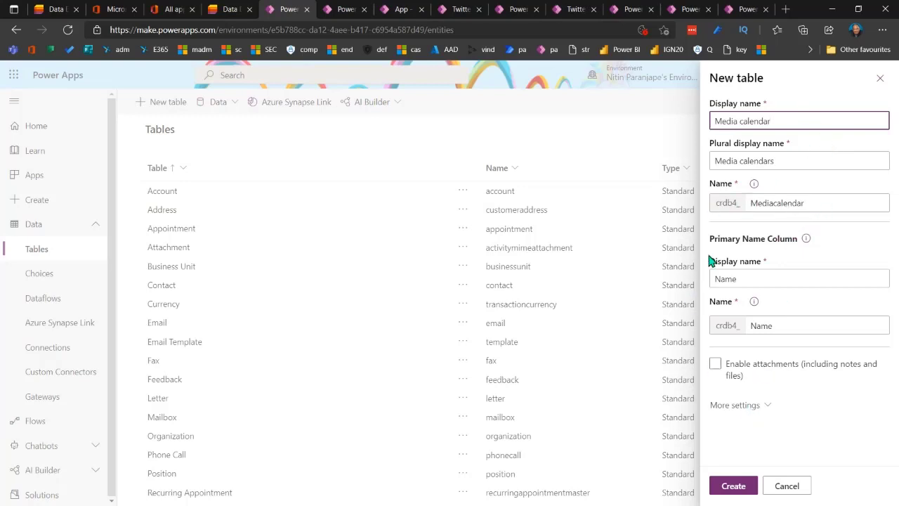
Step: Set the primary name column's display name to Media Calendar and create the table
{"action": "double_click", "coordinate": [744, 278]}
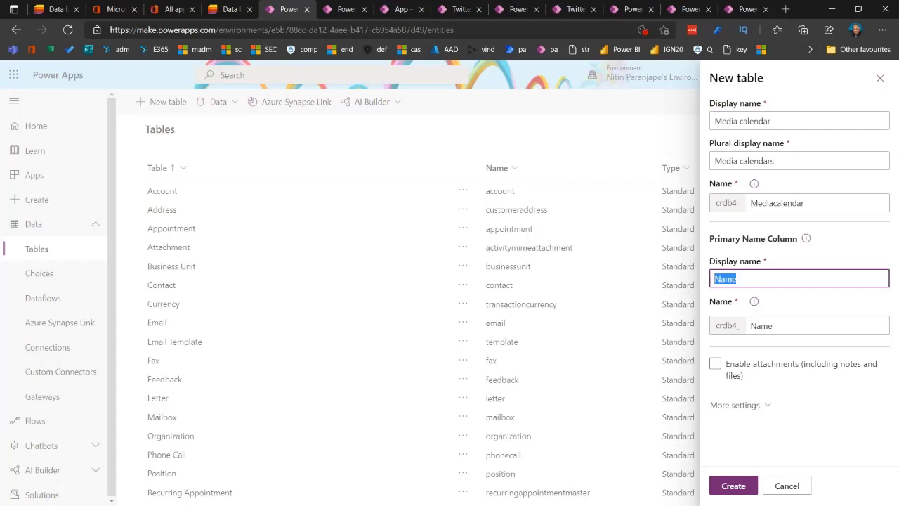
{"action": "type", "text": "Media Cale"}
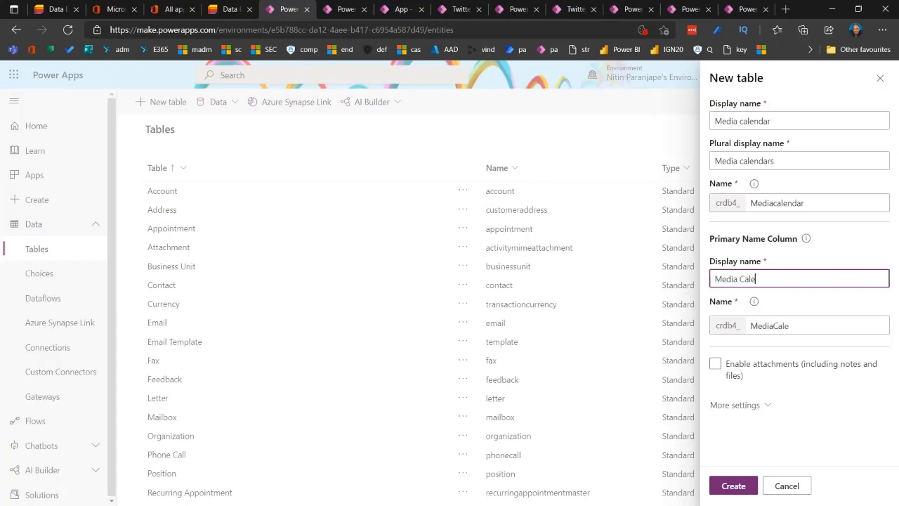
{"action": "type", "text": "ndar"}
{"action": "left_click", "coordinate": [733, 485]}
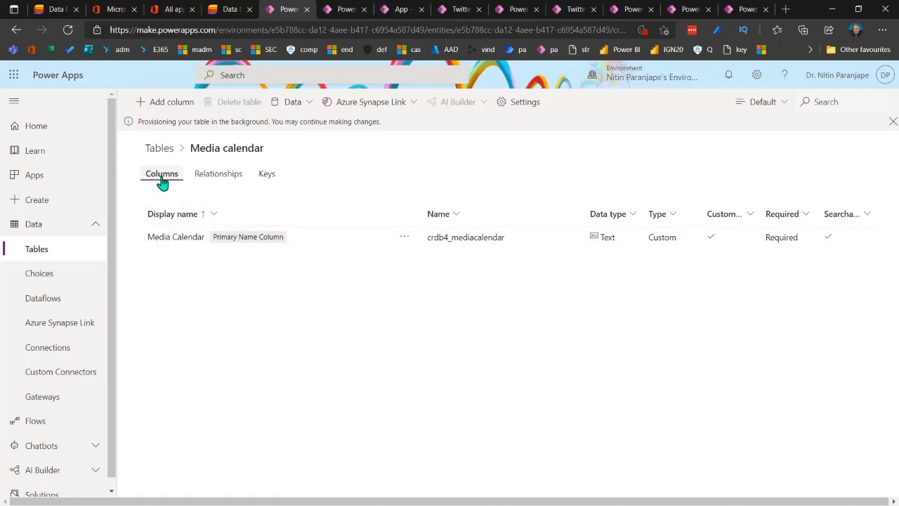
Step: Begin a new column with the display name Type in the Media calendar table and view its Required options
{"action": "left_click", "coordinate": [181, 101]}
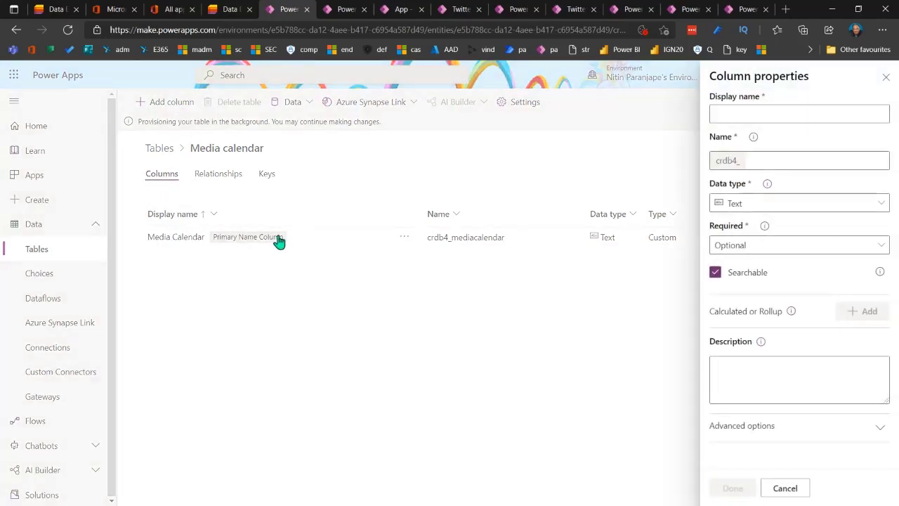
{"action": "left_click", "coordinate": [742, 112]}
{"action": "type", "text": "Type"}
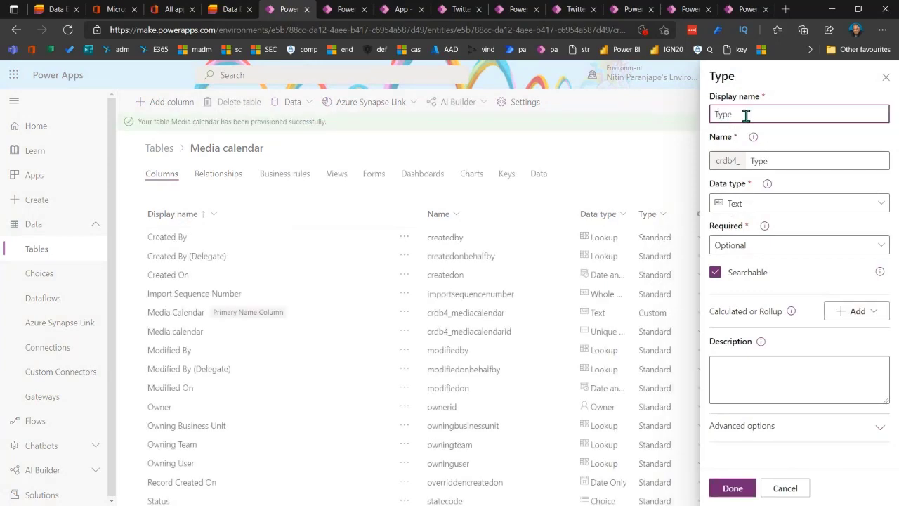
{"action": "left_click", "coordinate": [779, 252]}
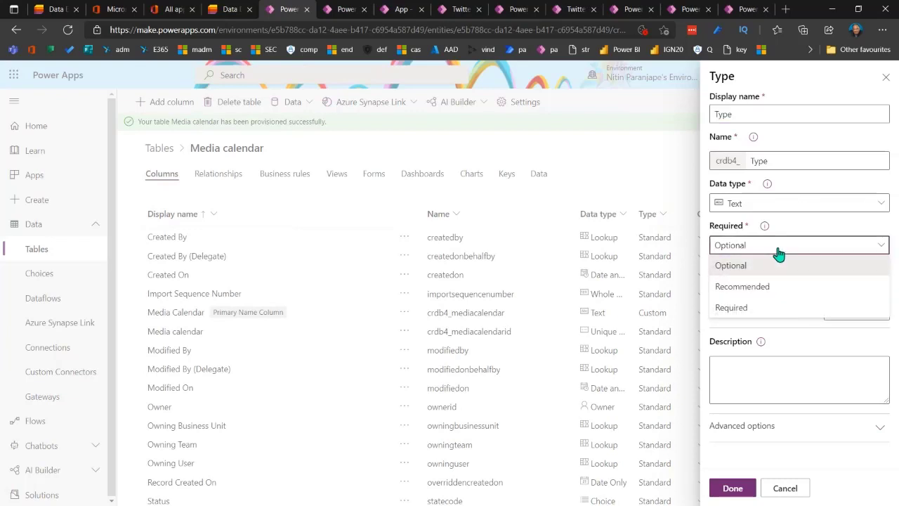
{"action": "left_click", "coordinate": [779, 252]}
Step: Browse the data types available for the new Type column, and discard the column without saving it
{"action": "left_click", "coordinate": [761, 204]}
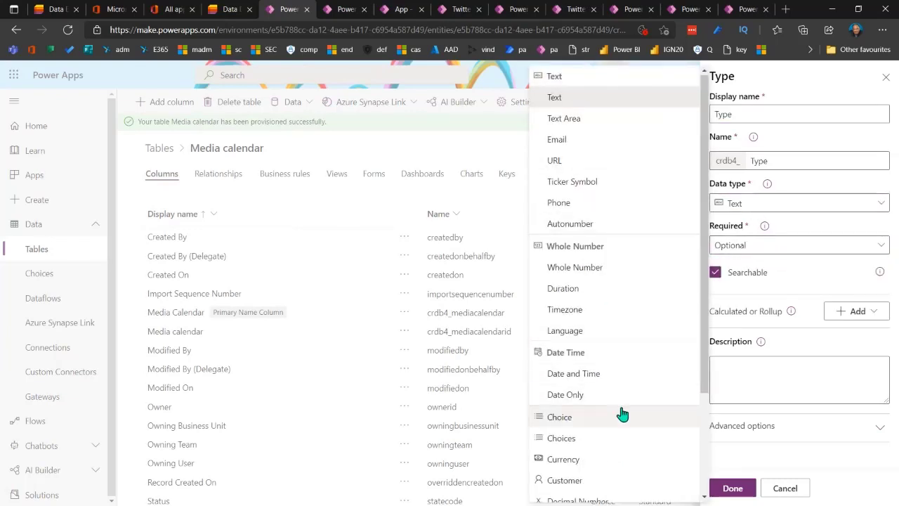
{"action": "scroll", "coordinate": [622, 413], "scroll_direction": "down", "scroll_amount": 2}
{"action": "scroll", "coordinate": [622, 412], "scroll_direction": "up", "scroll_amount": 2}
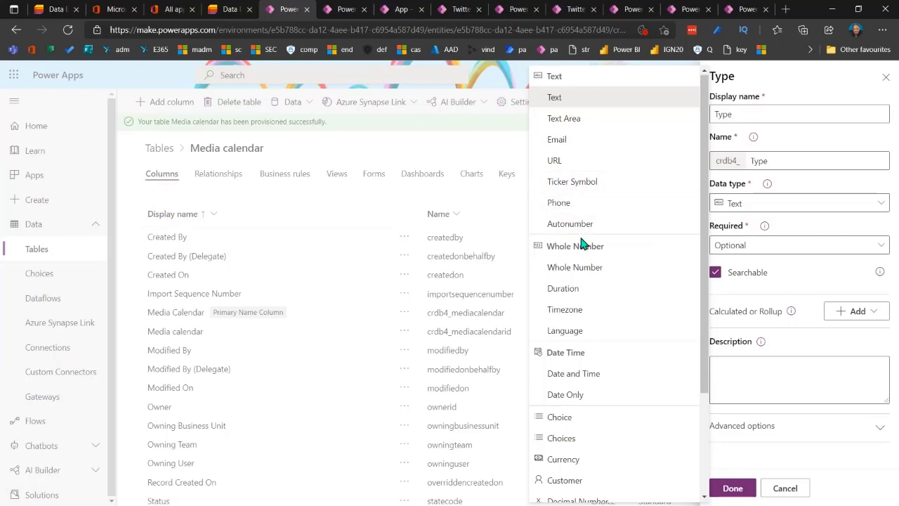
{"action": "scroll", "coordinate": [582, 276], "scroll_direction": "down", "scroll_amount": 1}
{"action": "scroll", "coordinate": [581, 276], "scroll_direction": "down", "scroll_amount": 1}
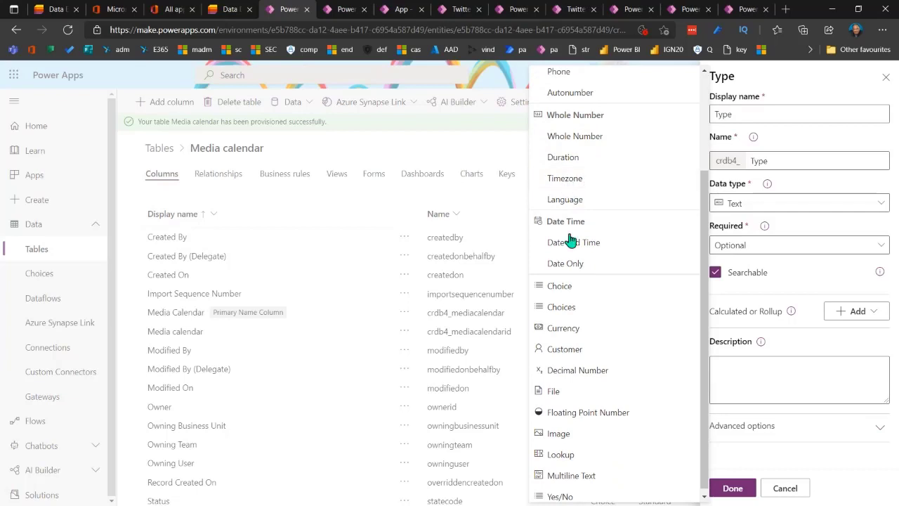
{"action": "scroll", "coordinate": [596, 274], "scroll_direction": "down", "scroll_amount": 1}
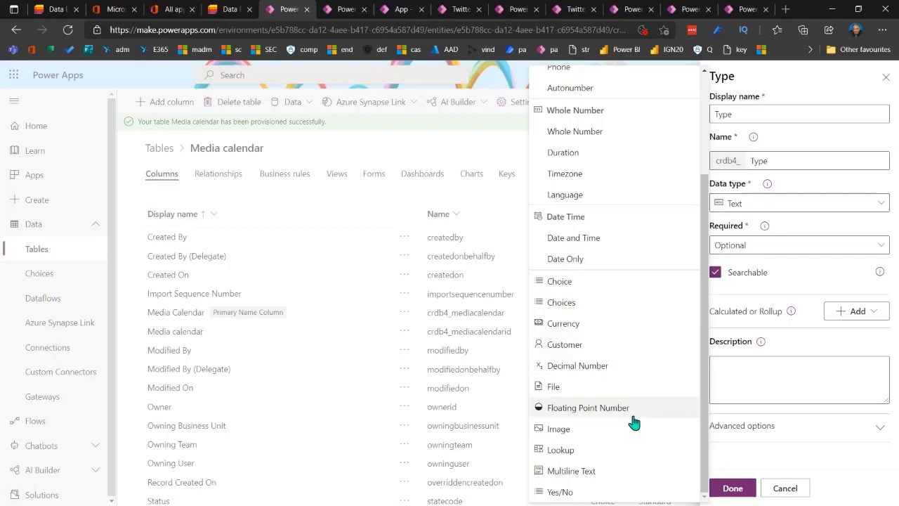
{"action": "left_click", "coordinate": [751, 374]}
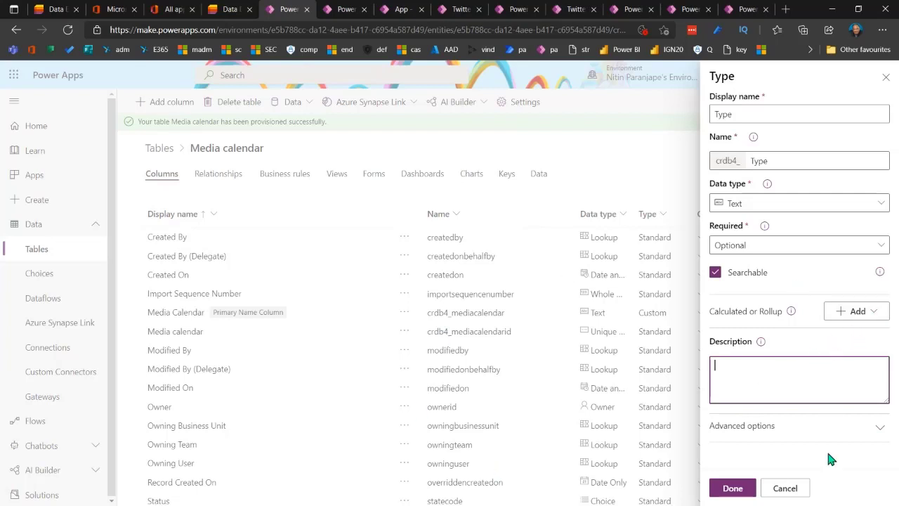
{"action": "left_click", "coordinate": [778, 488]}
{"action": "left_click", "coordinate": [459, 302]}
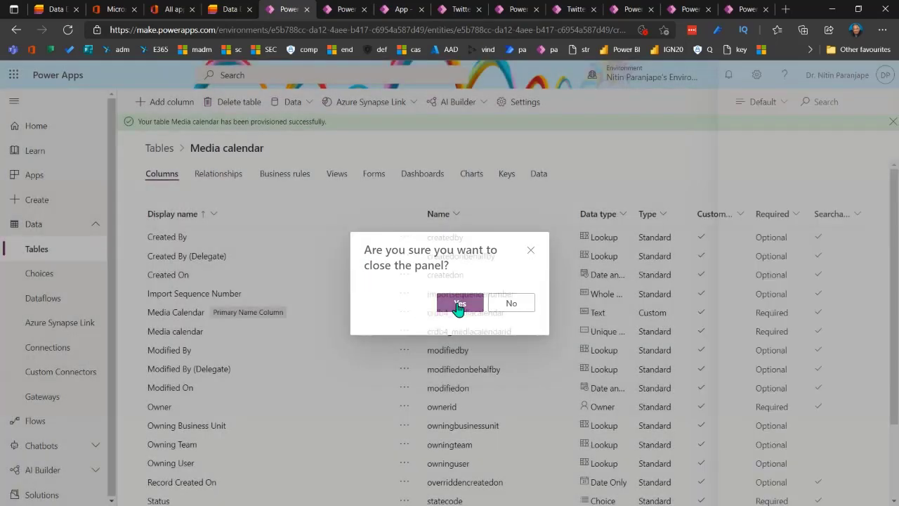
Step: Open the standard Account table from the list of tables and look through its columns
{"action": "left_click", "coordinate": [59, 253]}
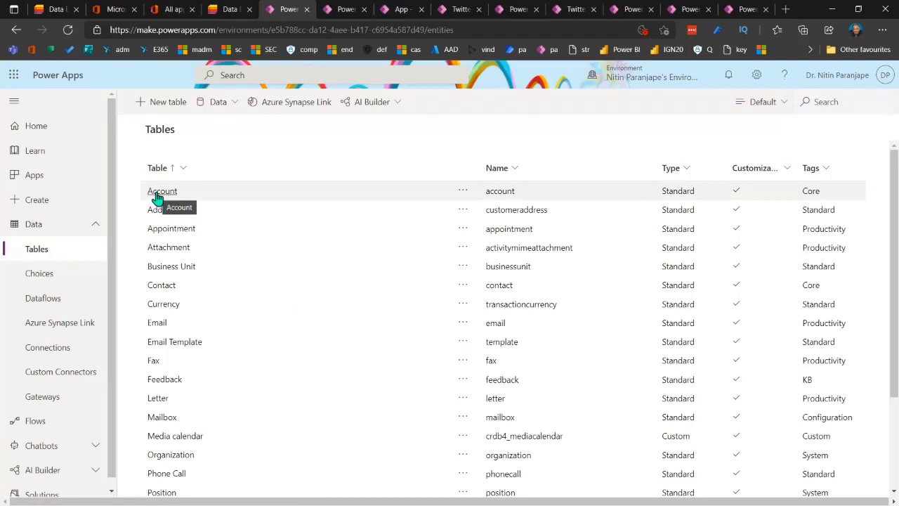
{"action": "left_click", "coordinate": [158, 193]}
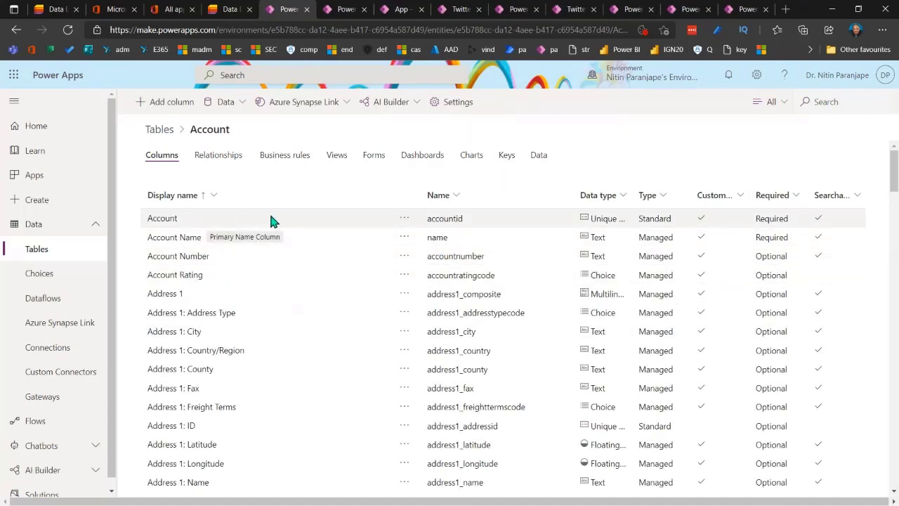
{"action": "scroll", "coordinate": [204, 377], "scroll_direction": "down", "scroll_amount": 2}
{"action": "scroll", "coordinate": [204, 377], "scroll_direction": "down", "scroll_amount": 10}
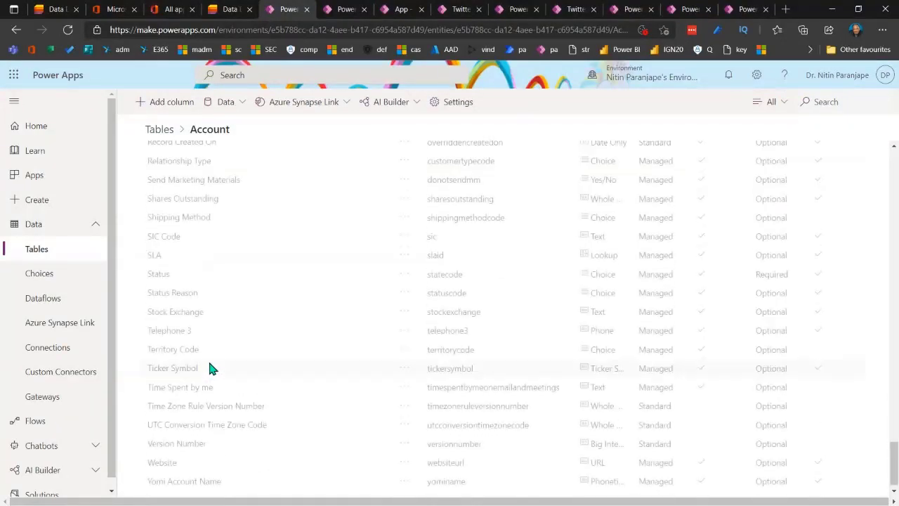
{"action": "scroll", "coordinate": [208, 363], "scroll_direction": "up", "scroll_amount": 15}
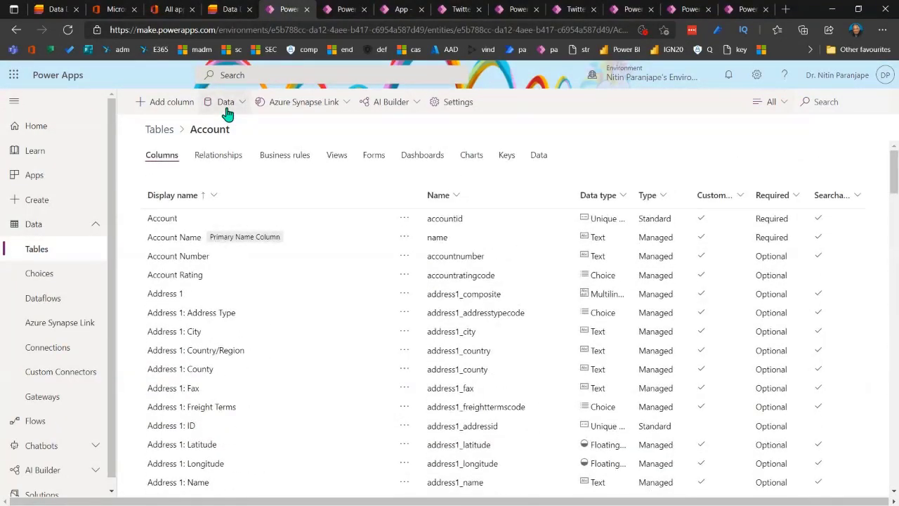
Step: Review the Account table's relationships, business rules, views, forms, dashboards and charts
{"action": "left_click", "coordinate": [220, 161]}
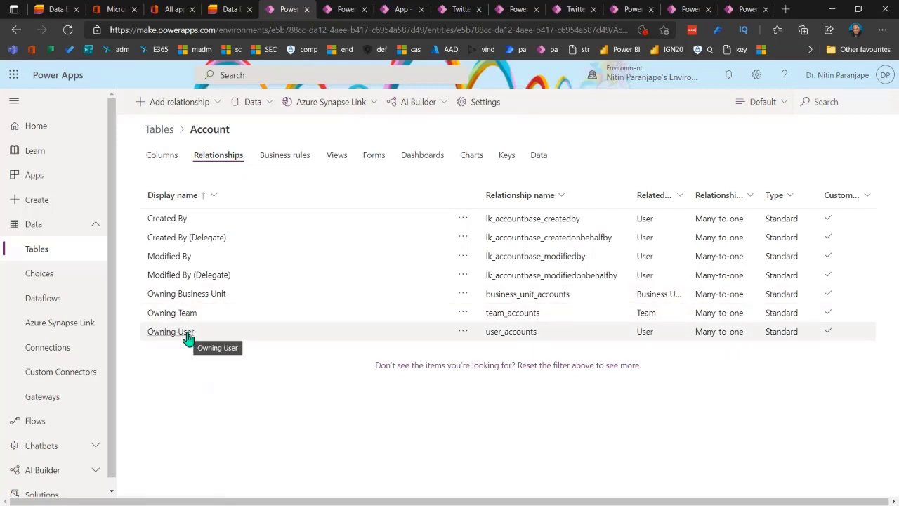
{"action": "left_click", "coordinate": [292, 158]}
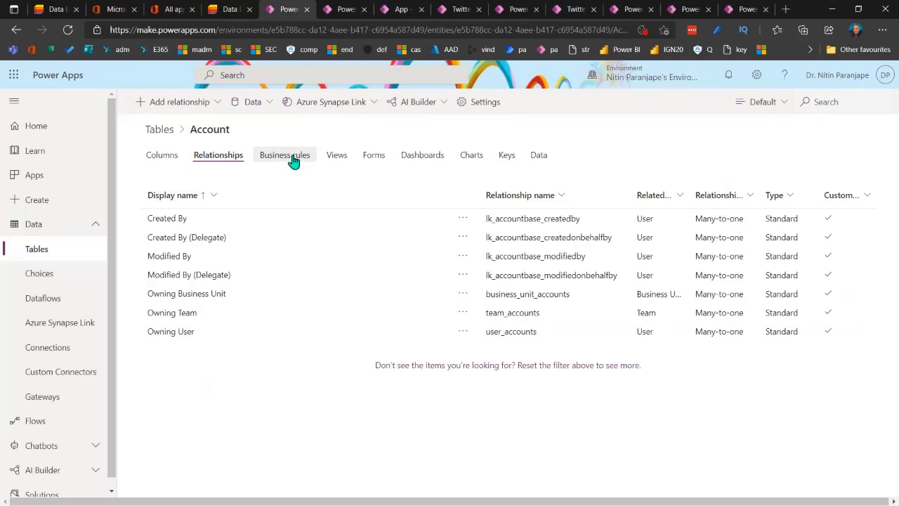
{"action": "left_click", "coordinate": [340, 162]}
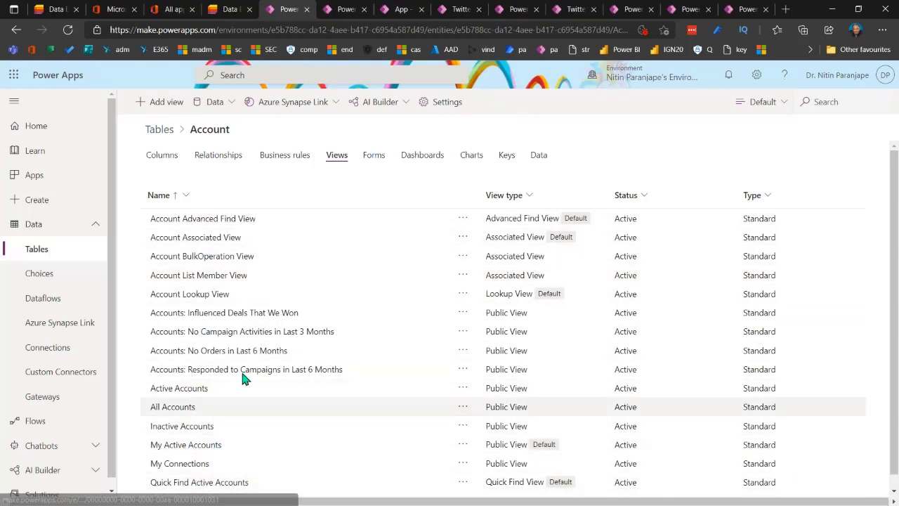
{"action": "left_click", "coordinate": [373, 160]}
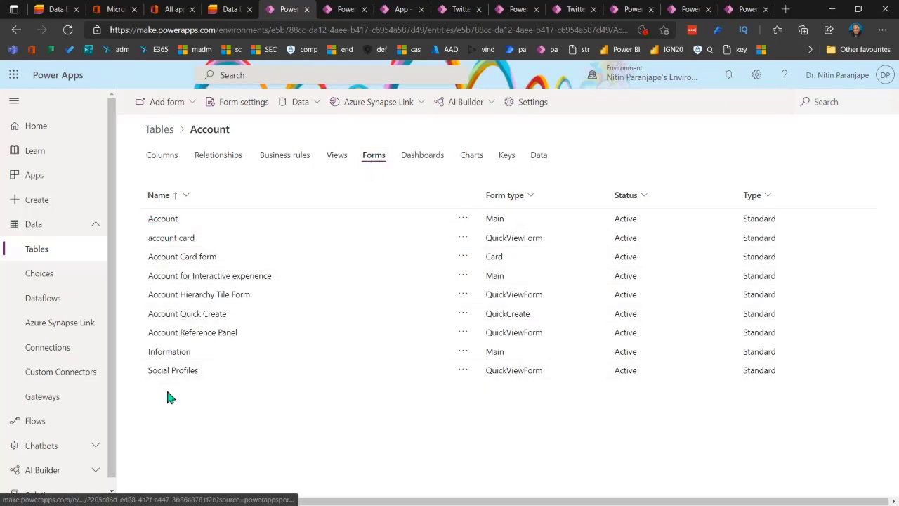
{"action": "left_click", "coordinate": [429, 159]}
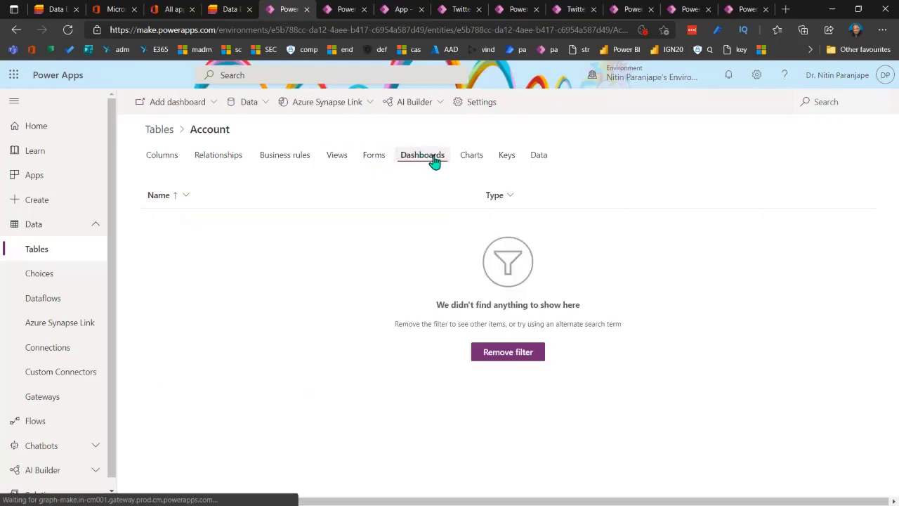
{"action": "left_click", "coordinate": [477, 160]}
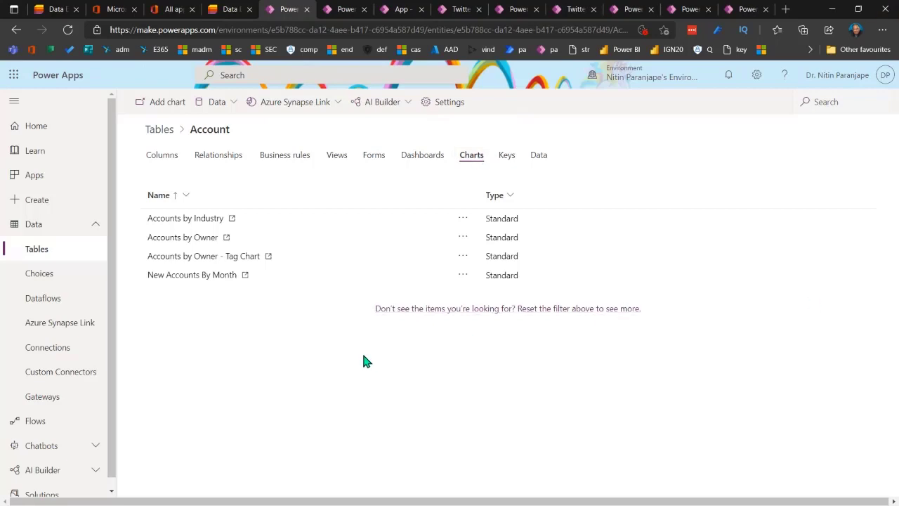
Step: Create a model-driven app from blank named ddd, using the Modern app designer (preview)
{"action": "left_click", "coordinate": [351, 9]}
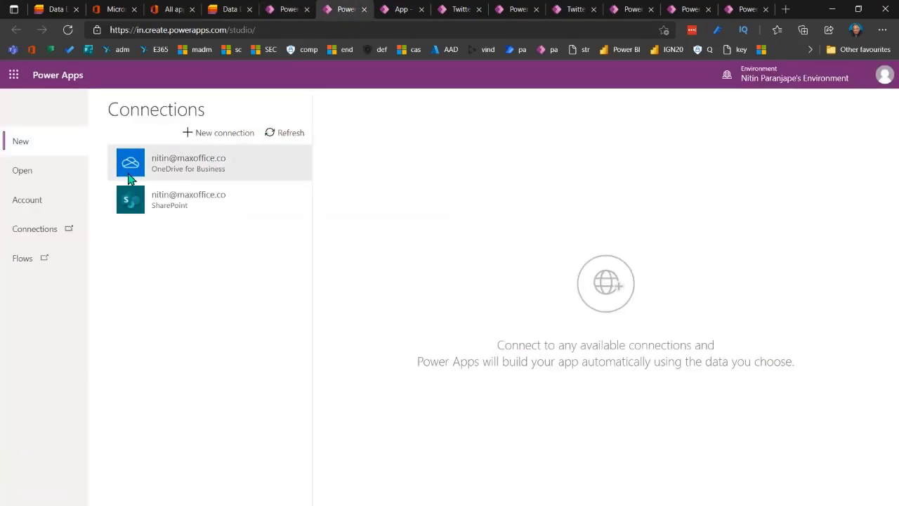
{"action": "left_click", "coordinate": [312, 14]}
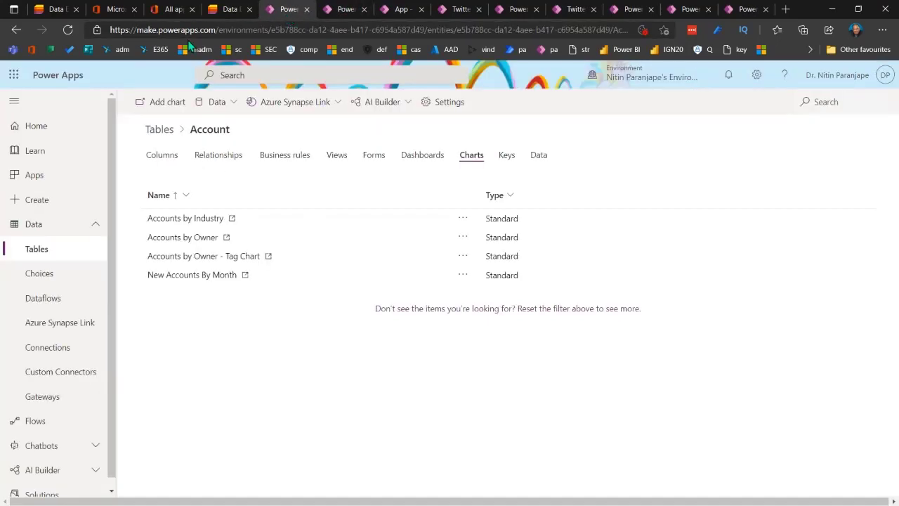
{"action": "left_click", "coordinate": [37, 201]}
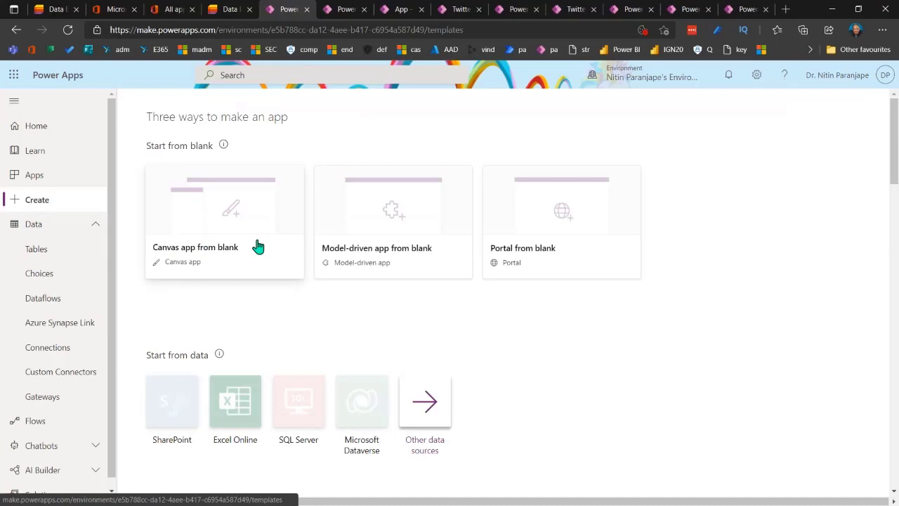
{"action": "left_click", "coordinate": [413, 248]}
{"action": "left_click", "coordinate": [518, 196]}
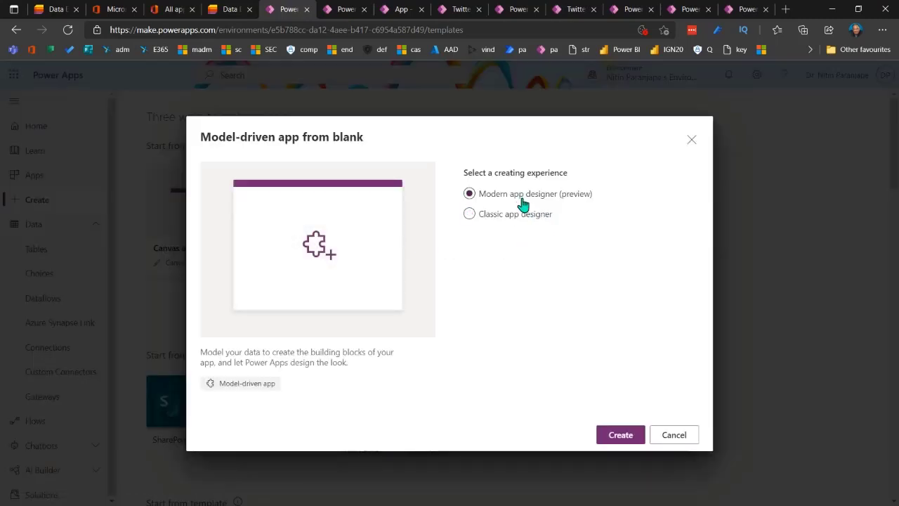
{"action": "left_click", "coordinate": [621, 436]}
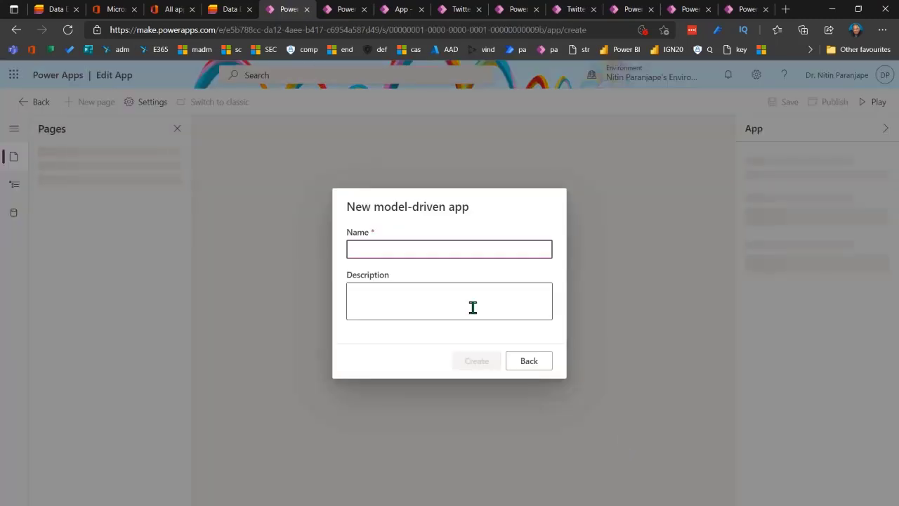
{"action": "type", "text": "ddd"}
{"action": "left_click", "coordinate": [481, 363]}
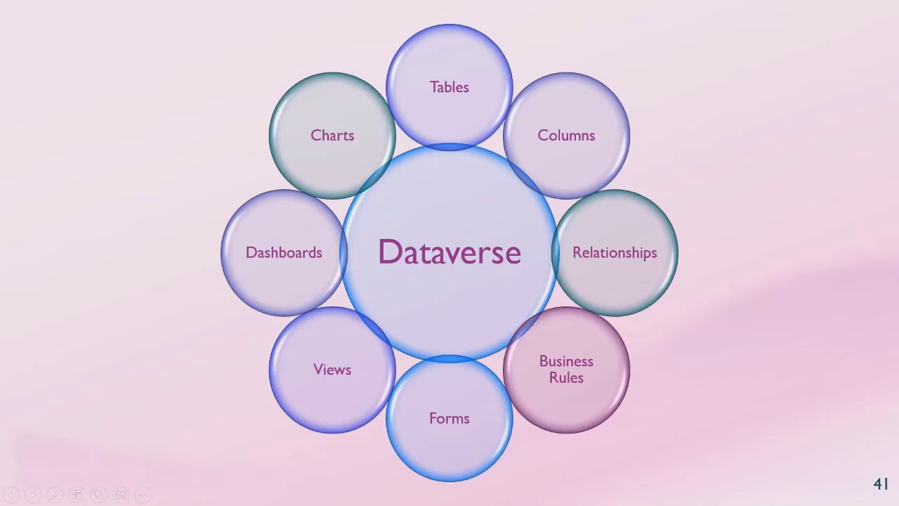
{"action": "key", "text": "Right"}
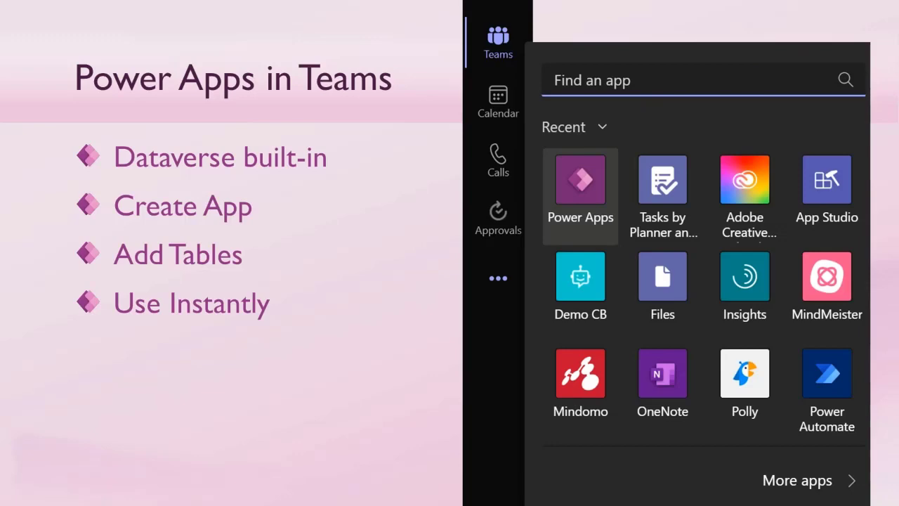
Step: Switch to Microsoft Teams and unpin Power Apps from the app bar
{"action": "key", "text": "alt+Tab"}
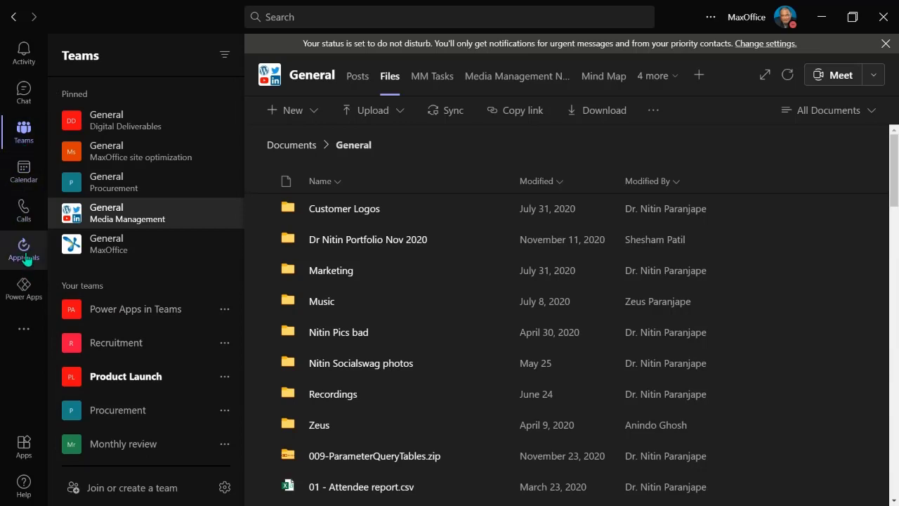
{"action": "left_click", "coordinate": [23, 330]}
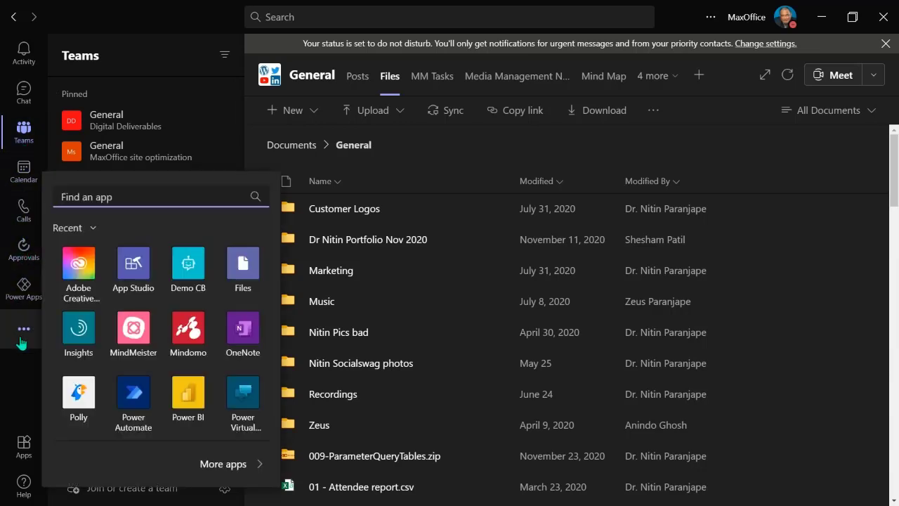
{"action": "right_click", "coordinate": [20, 293]}
{"action": "left_click", "coordinate": [83, 302]}
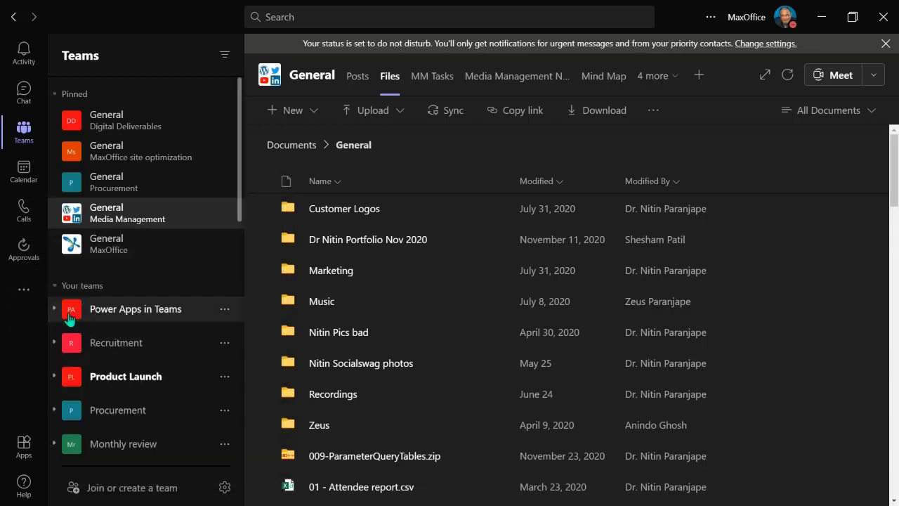
Step: Search the additional Teams apps for power, clear the search, and open Power Apps from the recent apps
{"action": "left_click", "coordinate": [24, 289]}
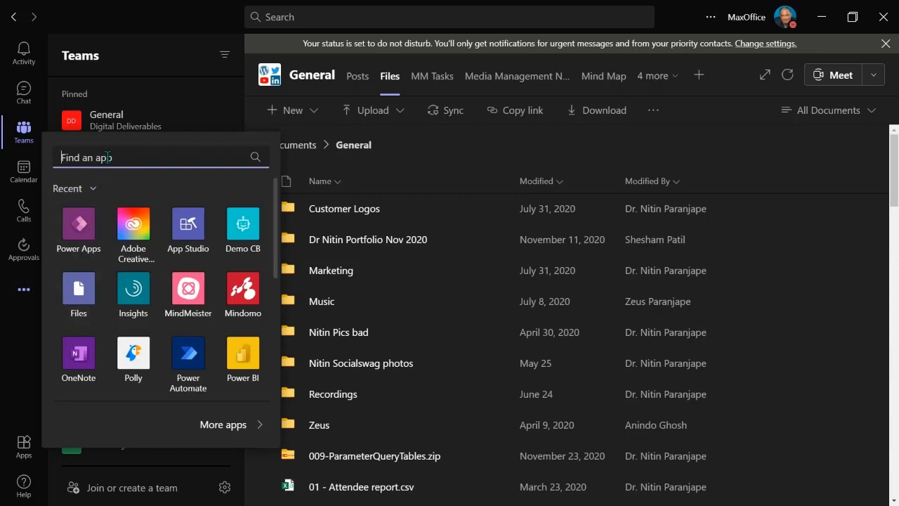
{"action": "type", "text": "pwer"}
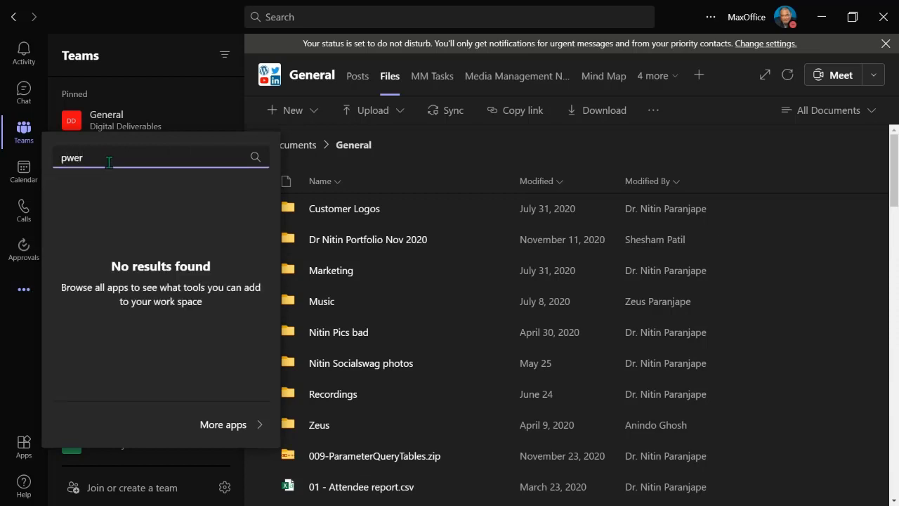
{"action": "key", "text": "BackSpace"}
{"action": "key", "text": "BackSpace"}
{"action": "key", "text": "BackSpace"}
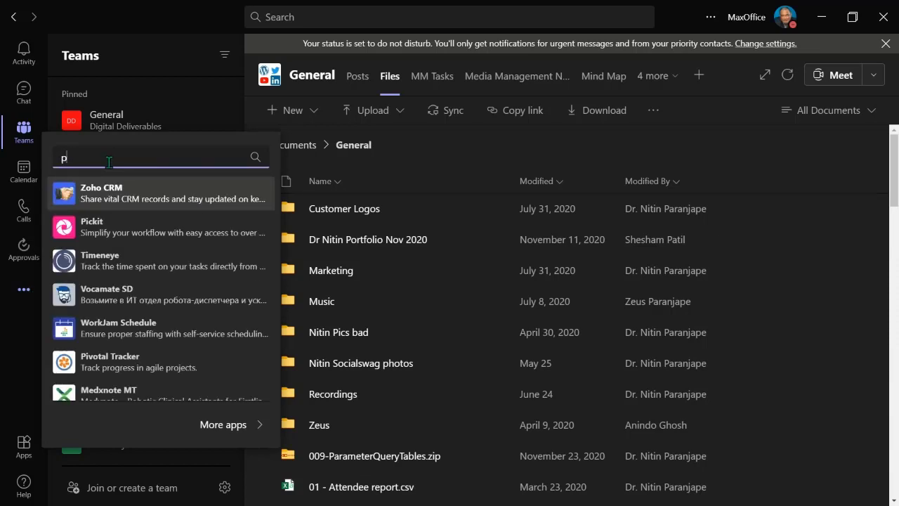
{"action": "type", "text": "ower"}
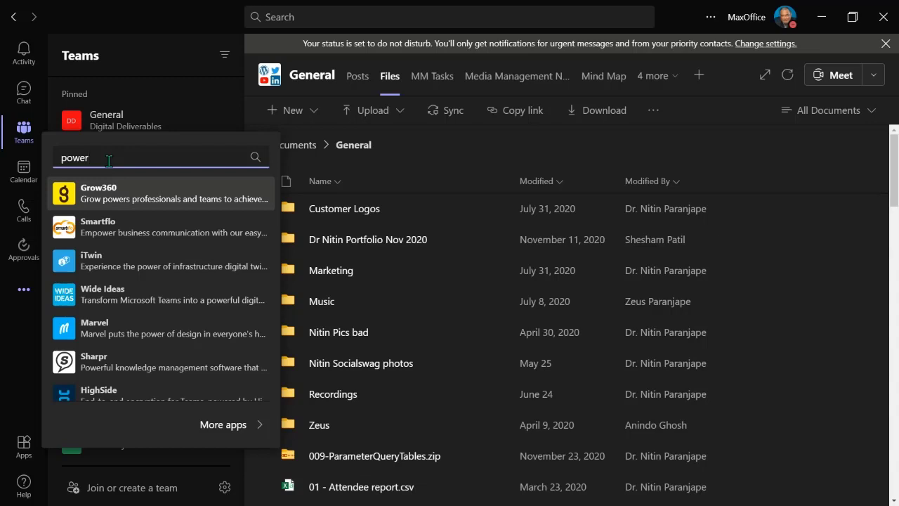
{"action": "key", "text": "BackSpace"}
{"action": "key", "text": "BackSpace"}
{"action": "key", "text": "BackSpace"}
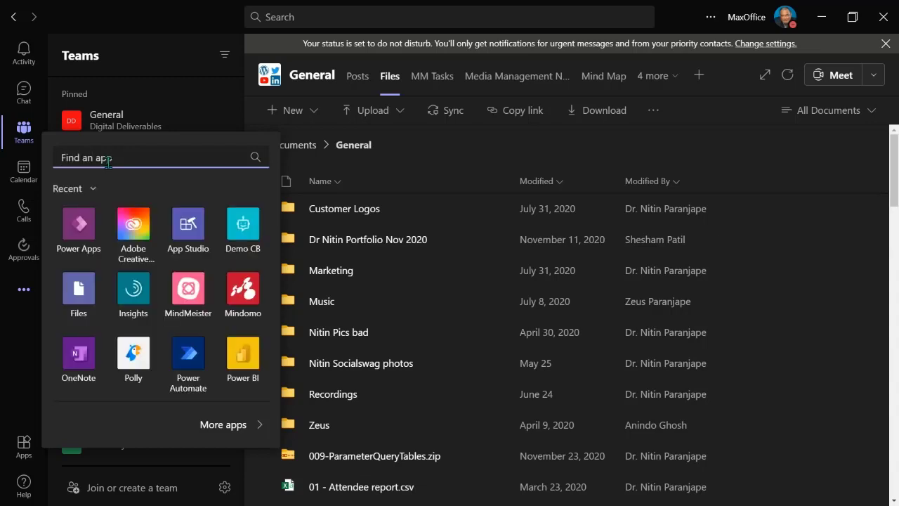
{"action": "left_click", "coordinate": [77, 231]}
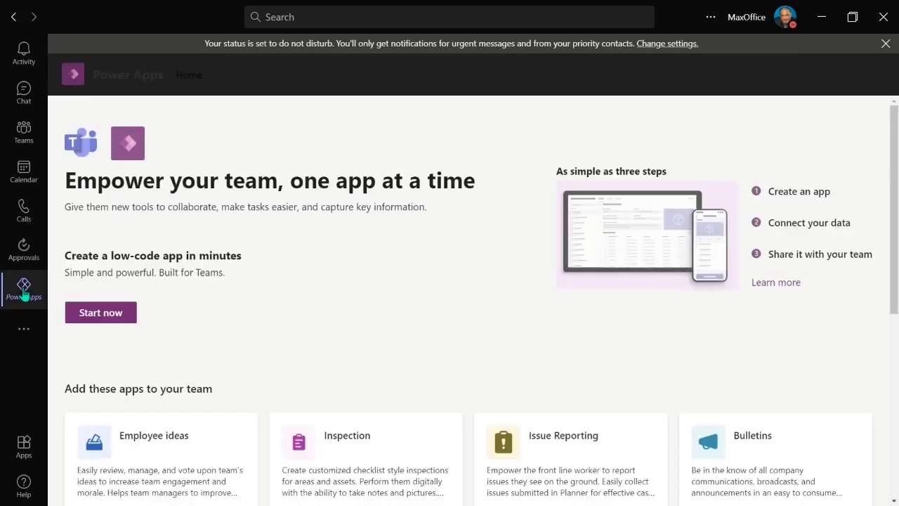
Step: Pin Power Apps to the Teams app bar
{"action": "right_click", "coordinate": [24, 288]}
{"action": "left_click", "coordinate": [76, 302]}
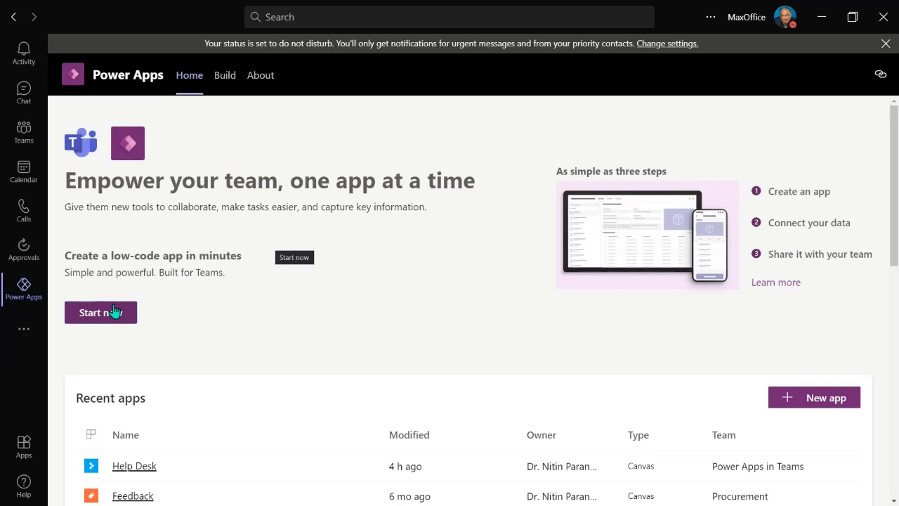
Step: Create a new app in the Power Apps in Teams team and name it Live app demo
{"action": "left_click", "coordinate": [799, 398]}
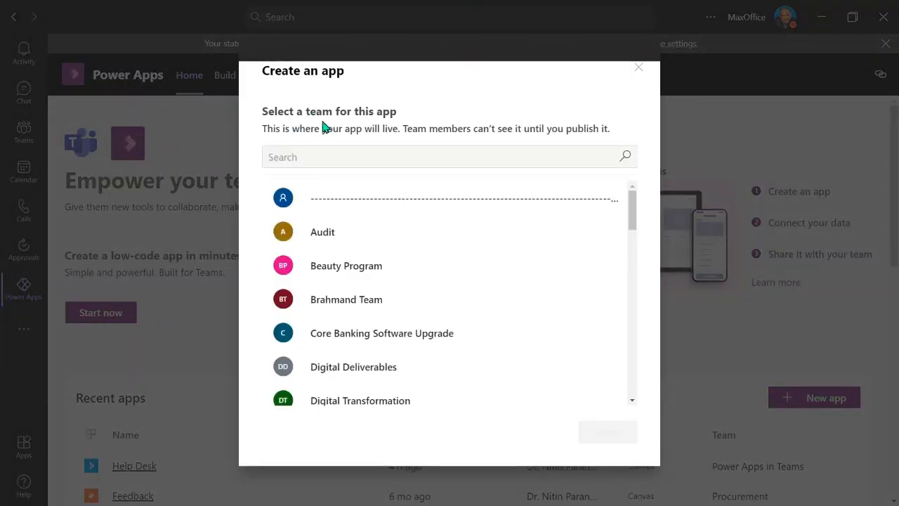
{"action": "left_click", "coordinate": [335, 157]}
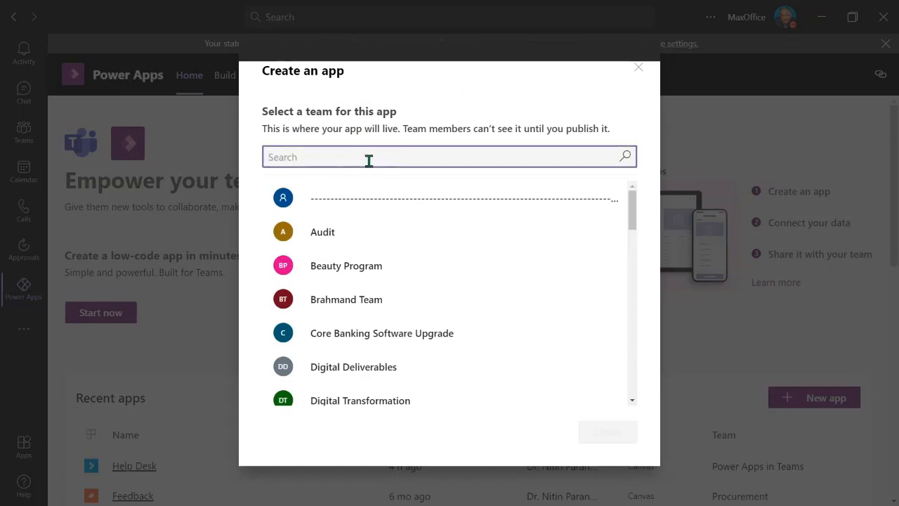
{"action": "type", "text": "power"}
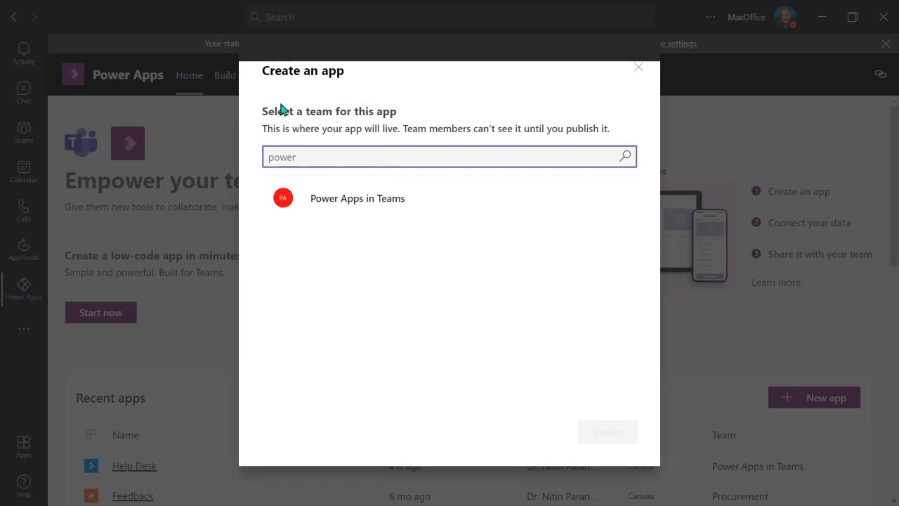
{"action": "left_click", "coordinate": [355, 202]}
{"action": "left_click", "coordinate": [611, 435]}
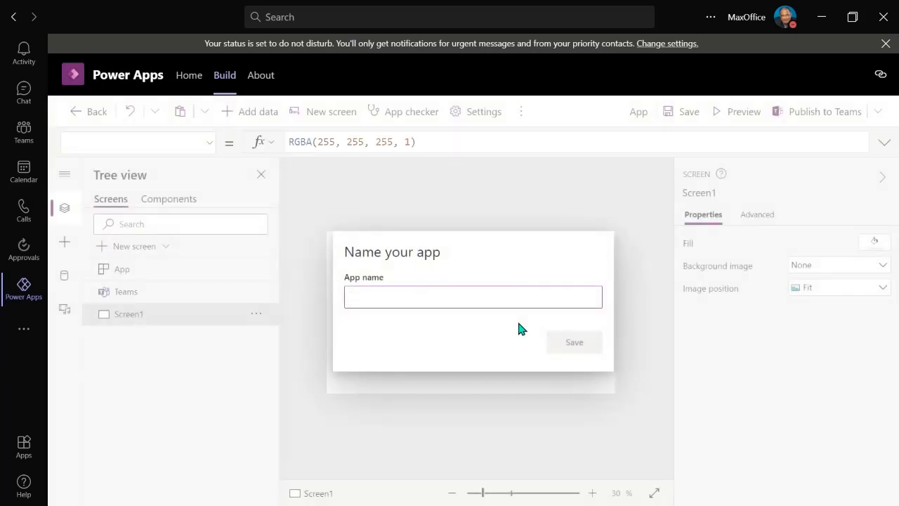
{"action": "type", "text": "Live app demo"}
{"action": "left_click", "coordinate": [562, 334]}
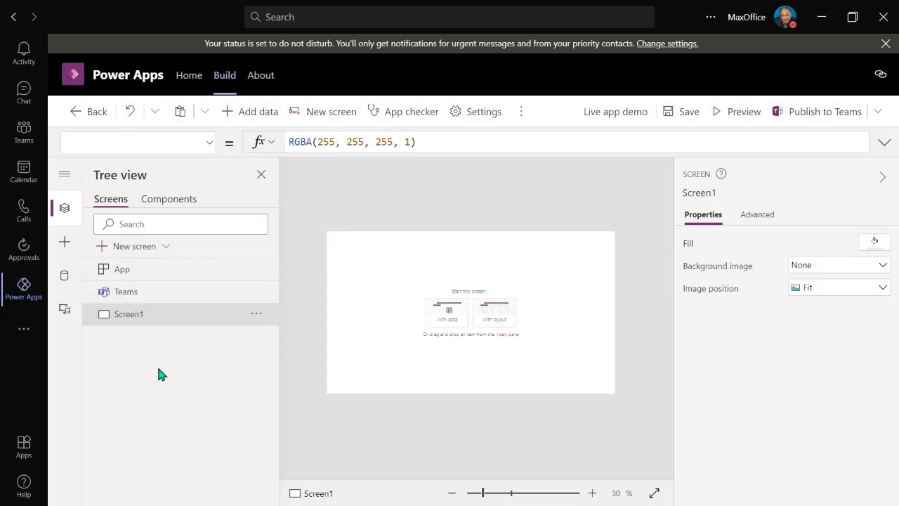
Step: Start the blank screen with data and examine the full list of Dataverse tables in the current environment
{"action": "left_click", "coordinate": [437, 320]}
{"action": "scroll", "coordinate": [588, 390], "scroll_direction": "down", "scroll_amount": 2}
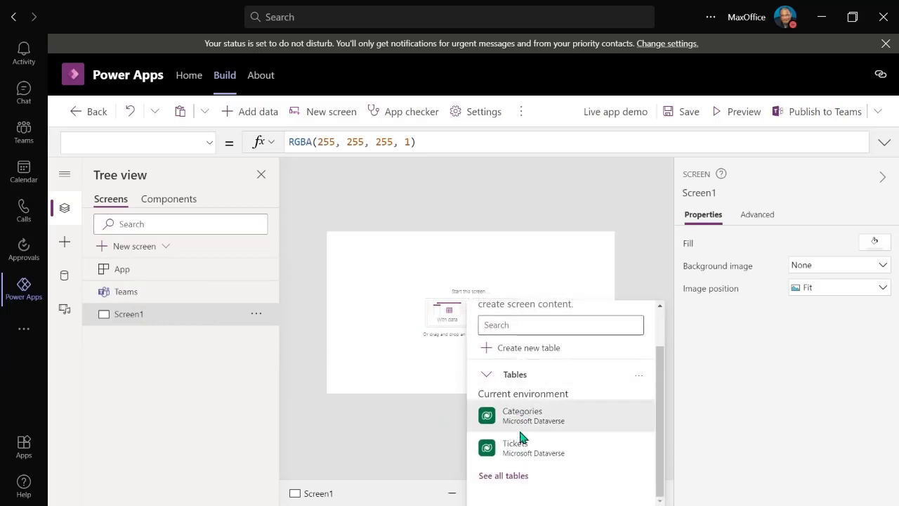
{"action": "mouse_move", "coordinate": [528, 446]}
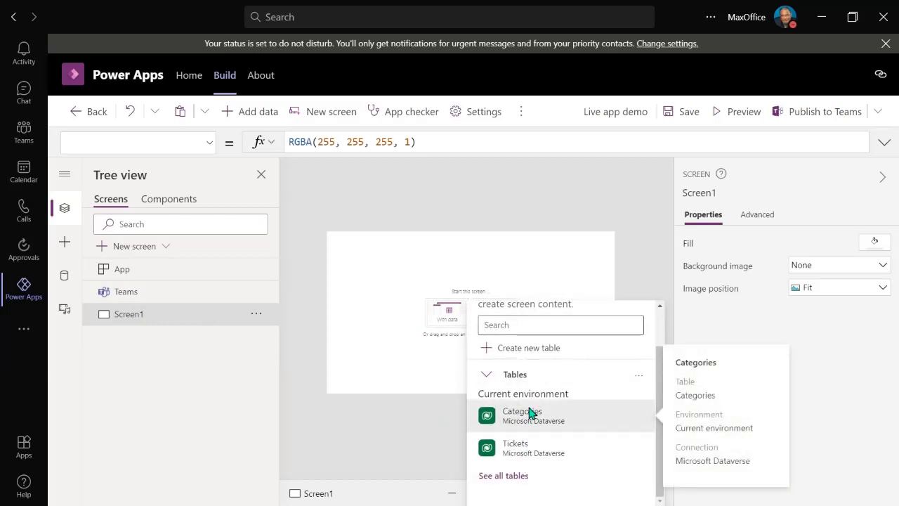
{"action": "left_click", "coordinate": [519, 477]}
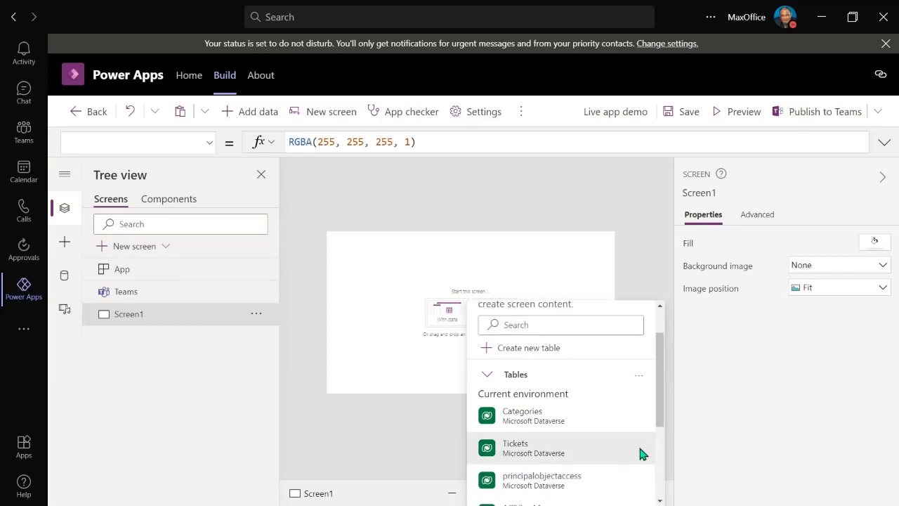
{"action": "scroll", "coordinate": [596, 432], "scroll_direction": "down", "scroll_amount": 5}
{"action": "scroll", "coordinate": [596, 431], "scroll_direction": "down", "scroll_amount": 4}
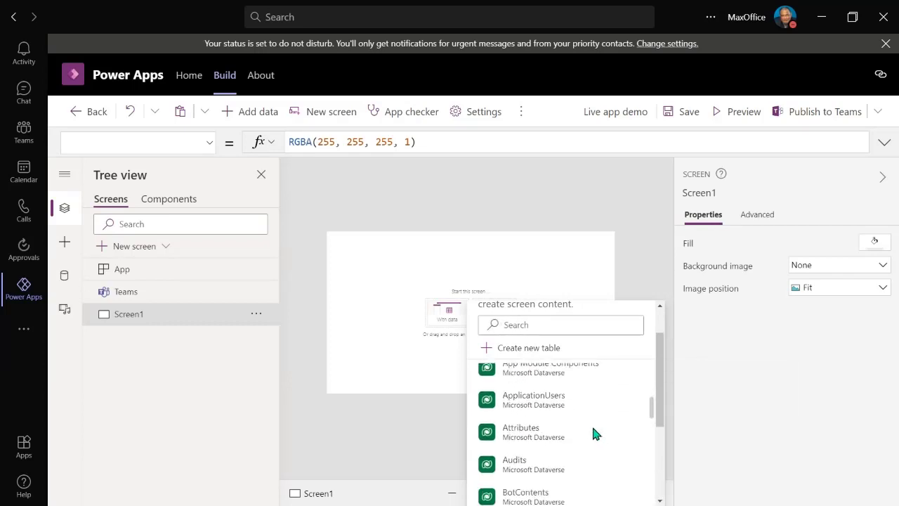
{"action": "scroll", "coordinate": [595, 431], "scroll_direction": "up", "scroll_amount": 4}
{"action": "scroll", "coordinate": [592, 434], "scroll_direction": "up", "scroll_amount": 2}
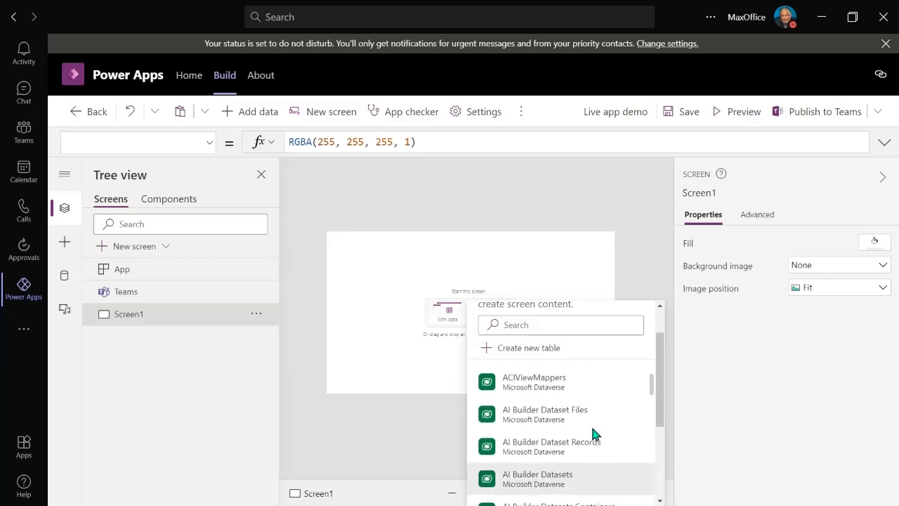
{"action": "scroll", "coordinate": [592, 434], "scroll_direction": "down", "scroll_amount": 1}
{"action": "scroll", "coordinate": [592, 434], "scroll_direction": "down", "scroll_amount": 10}
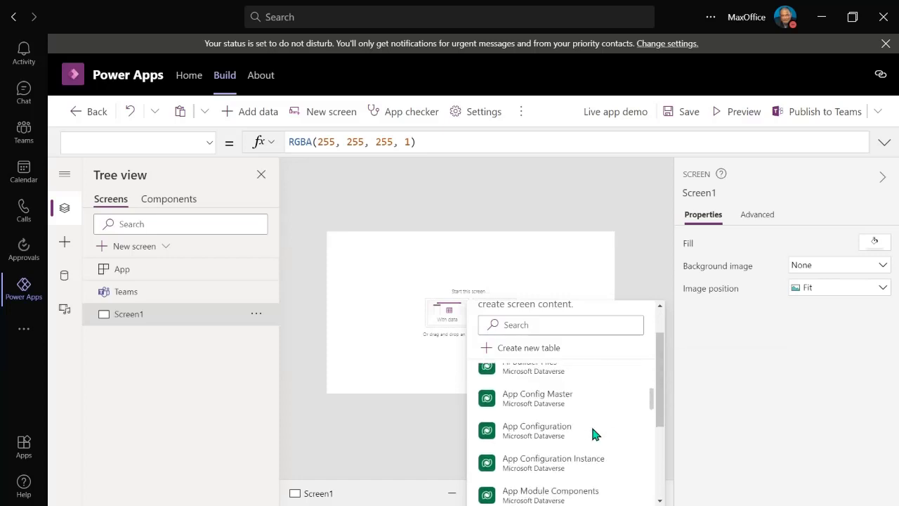
Step: Create a new Dataverse table named SMC
{"action": "left_click", "coordinate": [503, 349]}
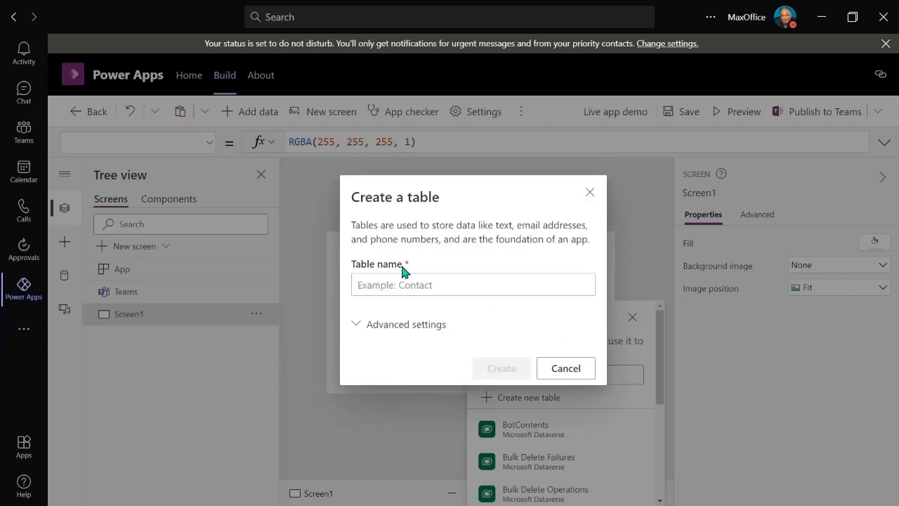
{"action": "left_click", "coordinate": [393, 283]}
{"action": "type", "text": "SMC"}
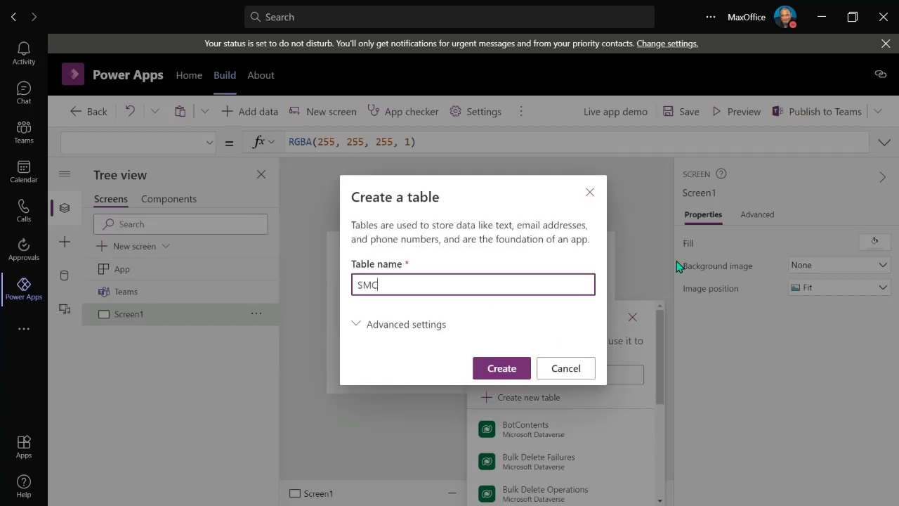
{"action": "left_click", "coordinate": [513, 363]}
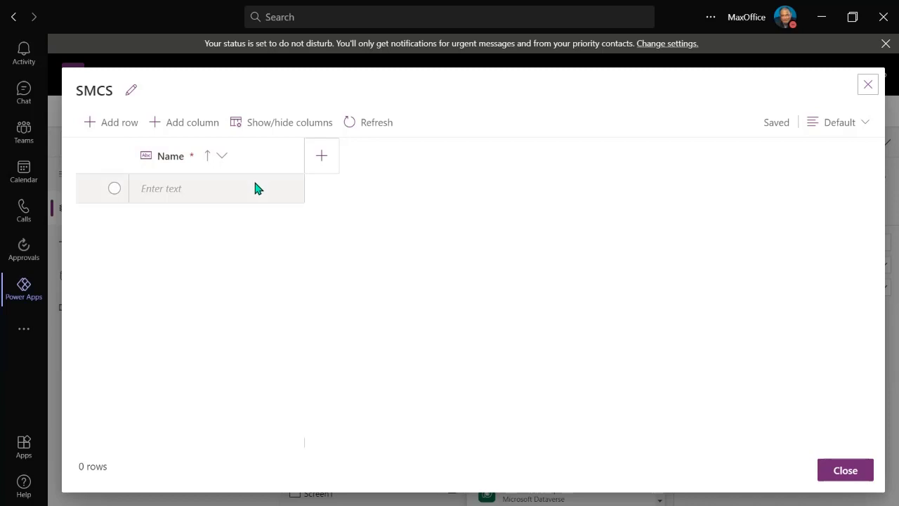
Step: Rename the new table's Name column to Title, check its advanced options, and save the column
{"action": "left_click", "coordinate": [181, 165]}
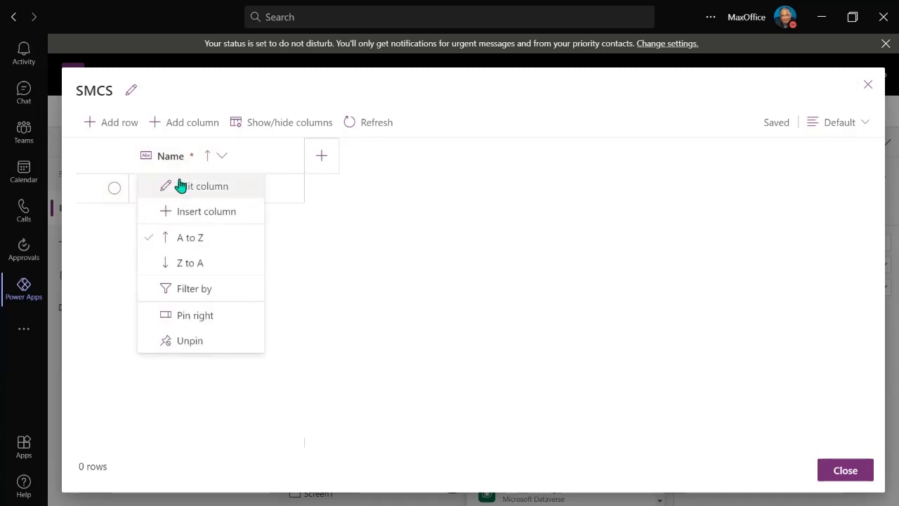
{"action": "left_click", "coordinate": [180, 185]}
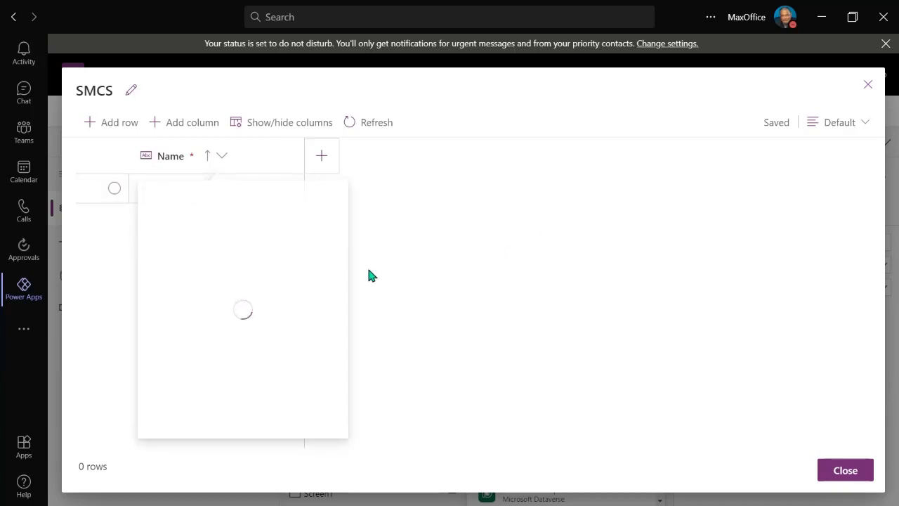
{"action": "left_click_drag", "start_coordinate": [198, 257], "coordinate": [104, 260]}
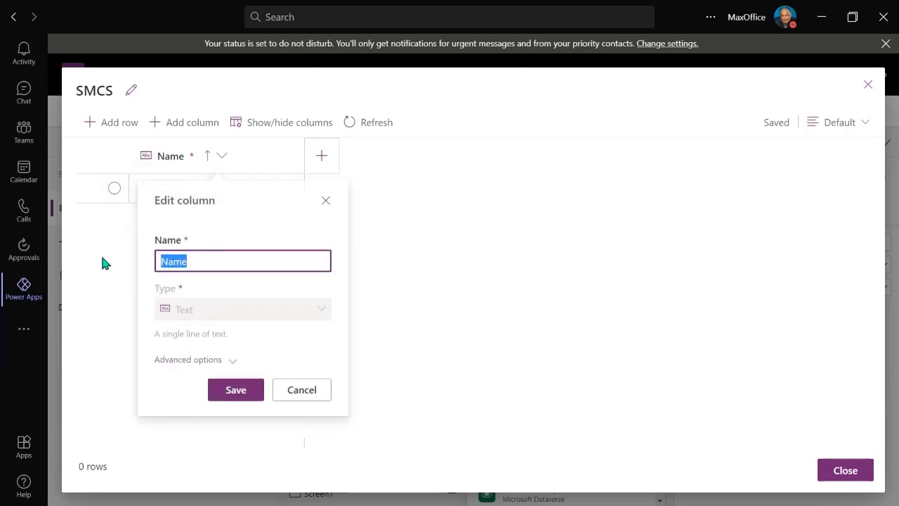
{"action": "type", "text": "Category"}
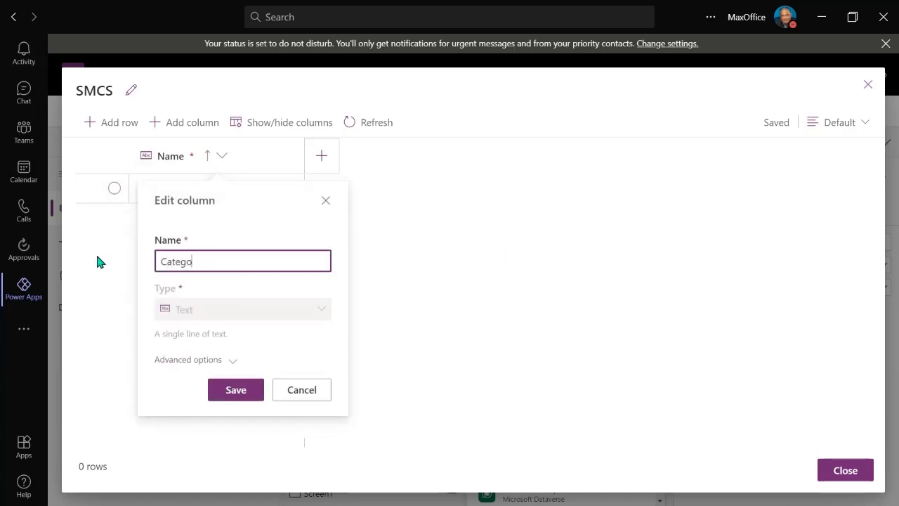
{"action": "key", "text": "BackSpace"}
{"action": "key", "text": "BackSpace"}
{"action": "key", "text": "BackSpace"}
{"action": "key", "text": "BackSpace"}
{"action": "key", "text": "BackSpace"}
{"action": "key", "text": "BackSpace"}
{"action": "key", "text": "BackSpace"}
{"action": "key", "text": "BackSpace"}
{"action": "type", "text": "T"}
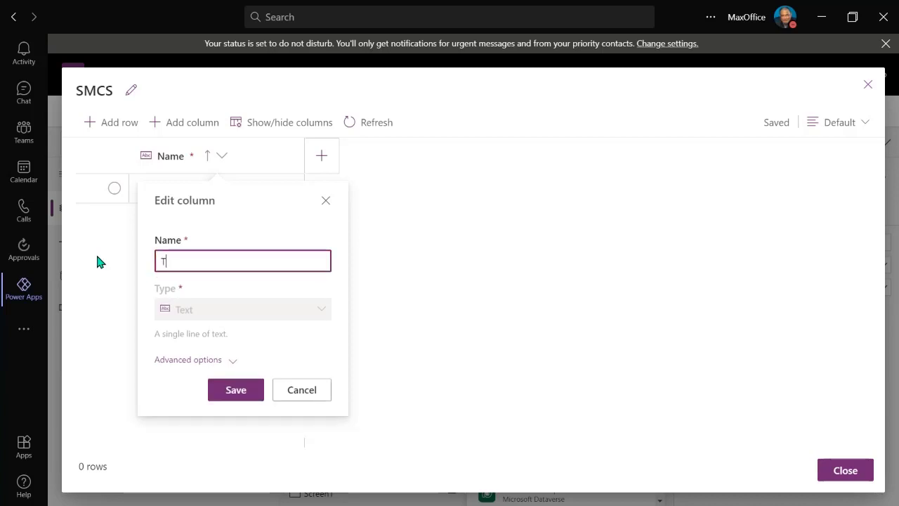
{"action": "type", "text": "itle"}
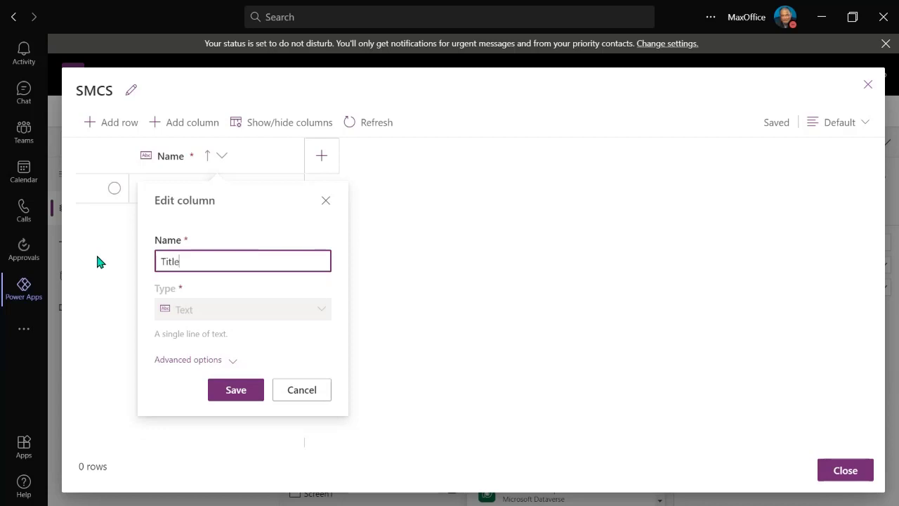
{"action": "left_click", "coordinate": [163, 360]}
{"action": "left_click", "coordinate": [231, 442]}
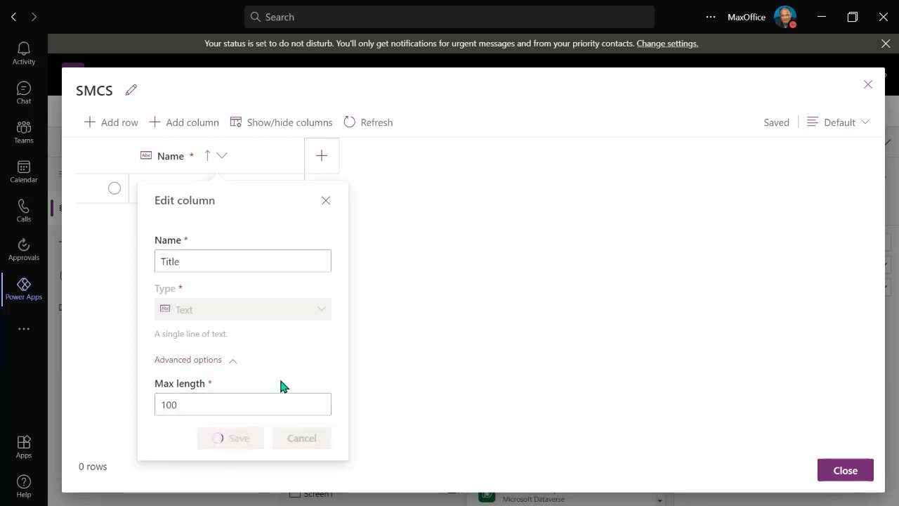
Step: Start a new column named Category and set its type to Choice
{"action": "left_click", "coordinate": [321, 160]}
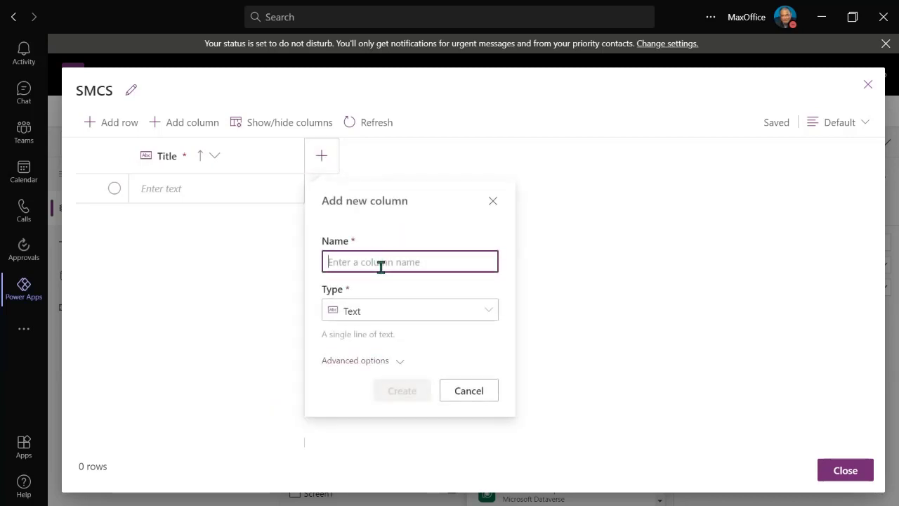
{"action": "type", "text": "Category"}
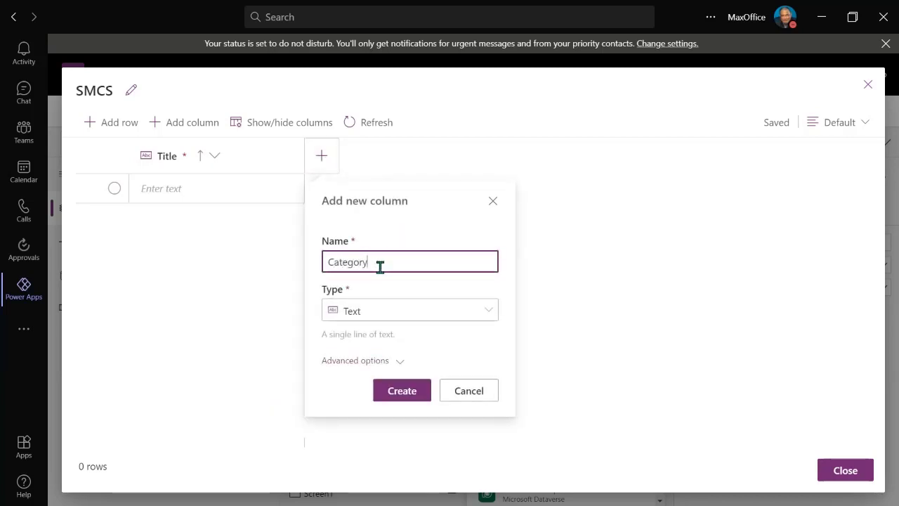
{"action": "left_click", "coordinate": [373, 313]}
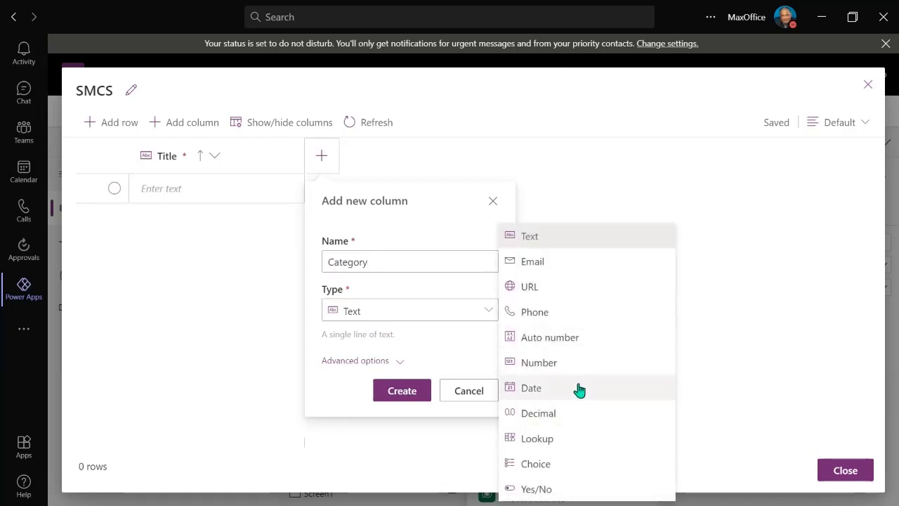
{"action": "left_click", "coordinate": [524, 465]}
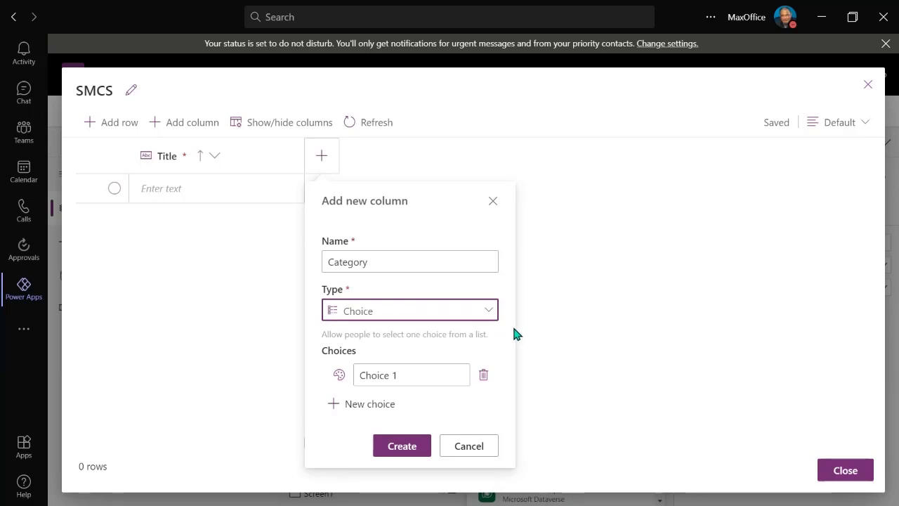
Step: Enter LK, FB, TW and YT as the Category choices and create the column, keeping the unsaved changes when asked
{"action": "left_click_drag", "start_coordinate": [410, 378], "coordinate": [286, 379]}
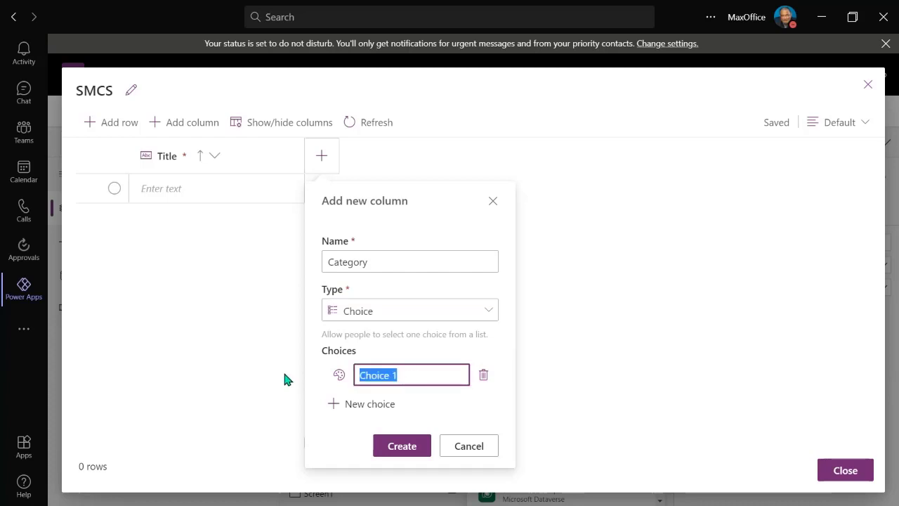
{"action": "type", "text": "LK"}
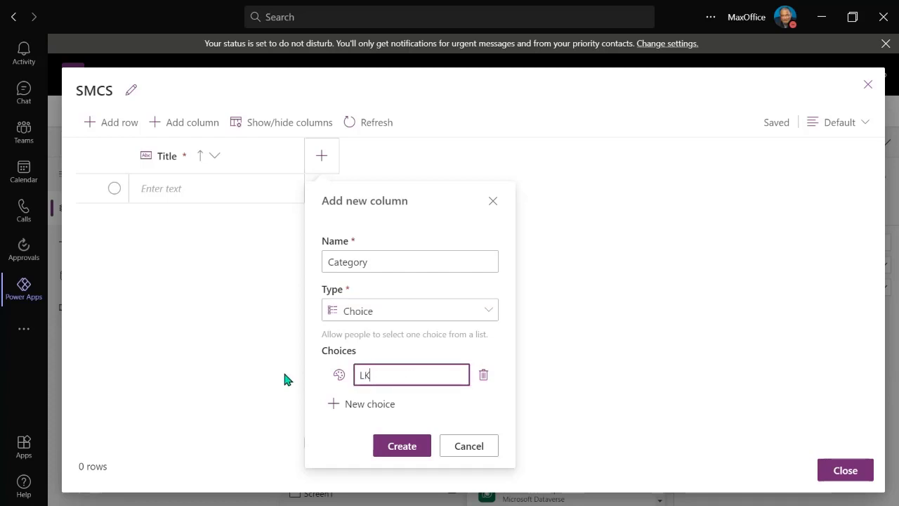
{"action": "left_click", "coordinate": [356, 406]}
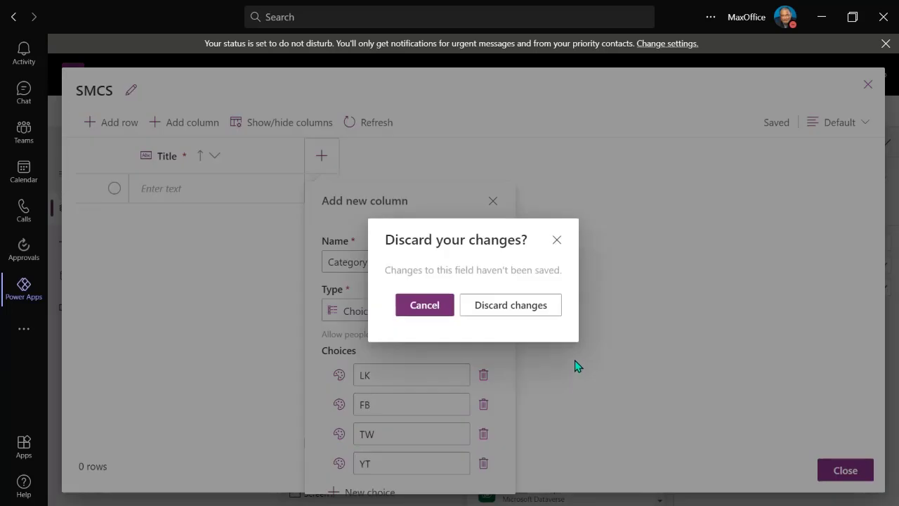
{"action": "left_click", "coordinate": [431, 309]}
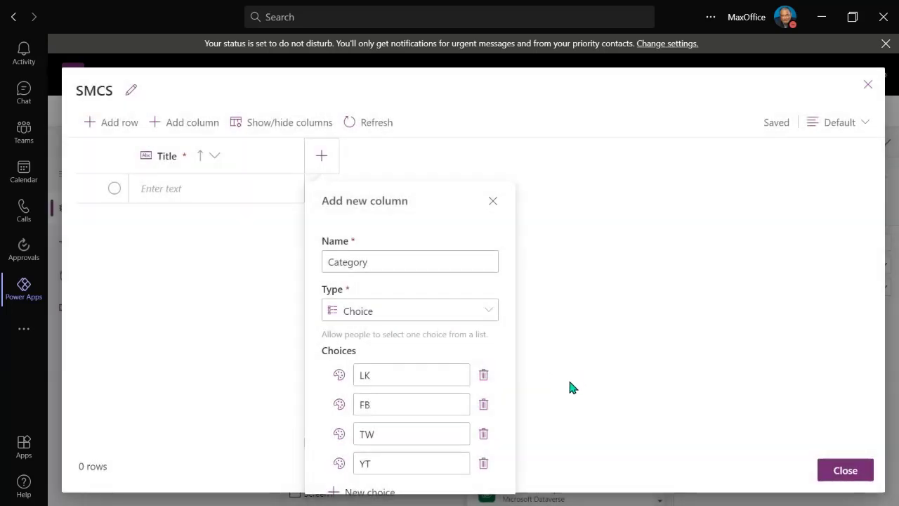
{"action": "left_click", "coordinate": [588, 282]}
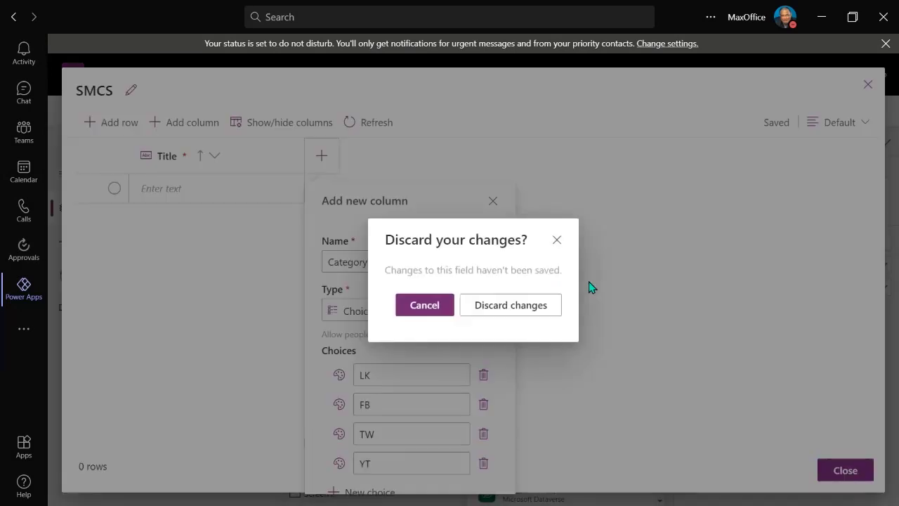
{"action": "left_click", "coordinate": [416, 306]}
{"action": "key", "text": "ctrl+0"}
{"action": "left_click", "coordinate": [366, 399]}
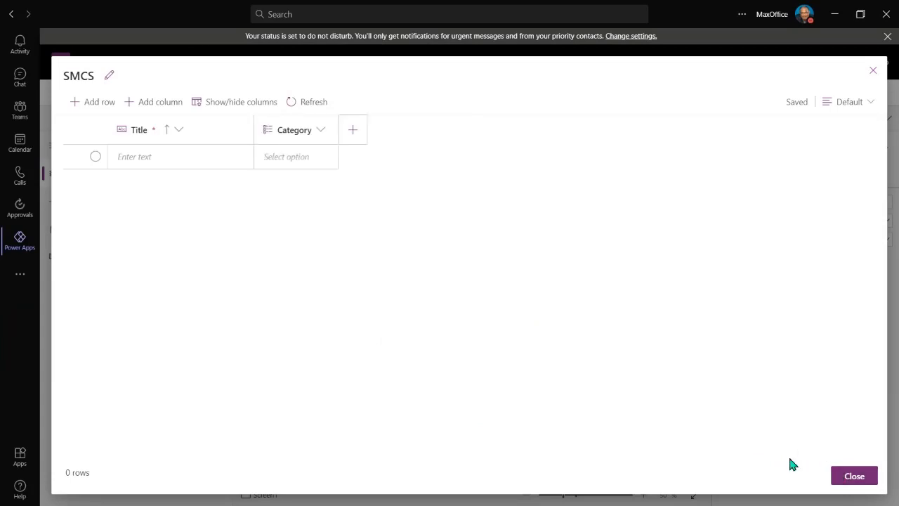
Step: Add a column named Date with the Date type to the table
{"action": "left_click", "coordinate": [352, 131]}
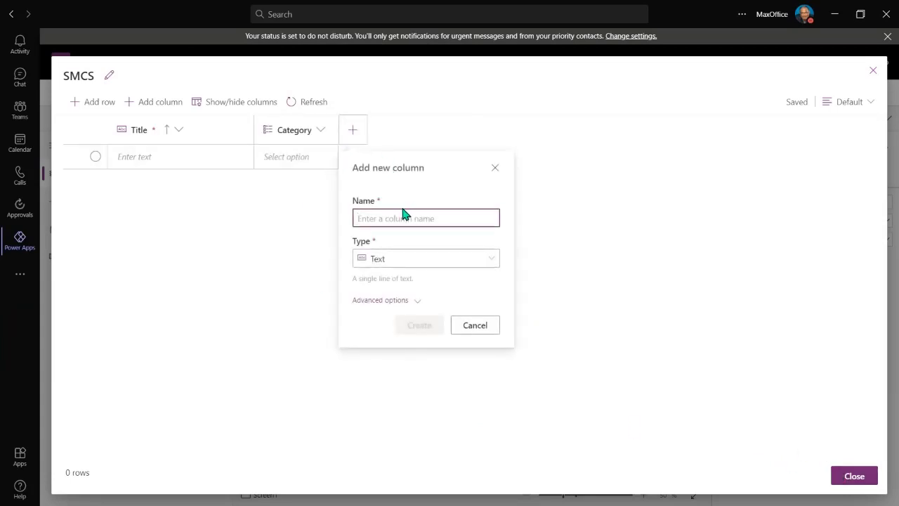
{"action": "type", "text": "Date"}
{"action": "left_click", "coordinate": [385, 268]}
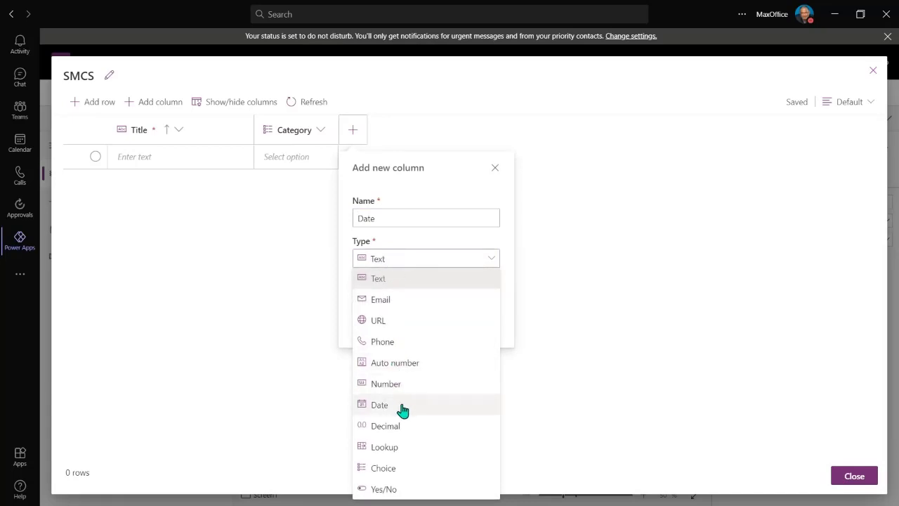
{"action": "left_click", "coordinate": [401, 407]}
{"action": "left_click", "coordinate": [414, 301]}
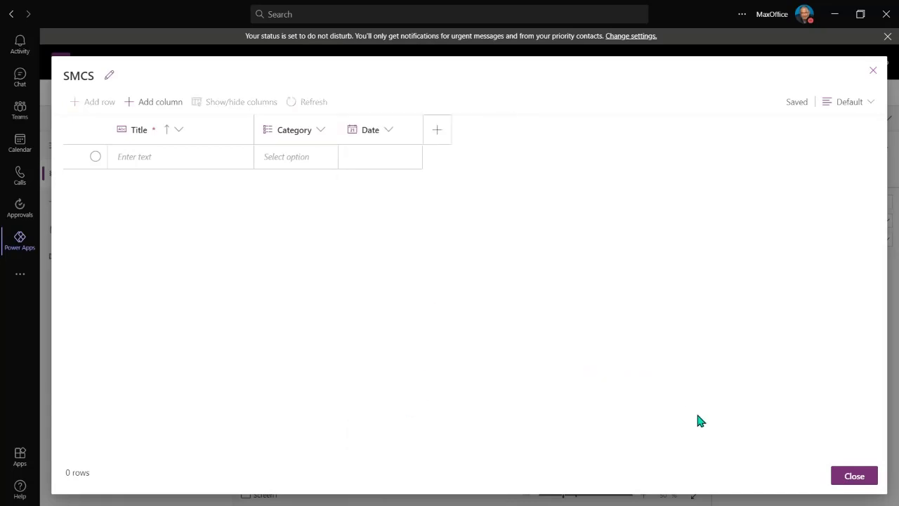
Step: Close the SMCS table editor and select the New record control on the app screen
{"action": "left_click", "coordinate": [870, 482]}
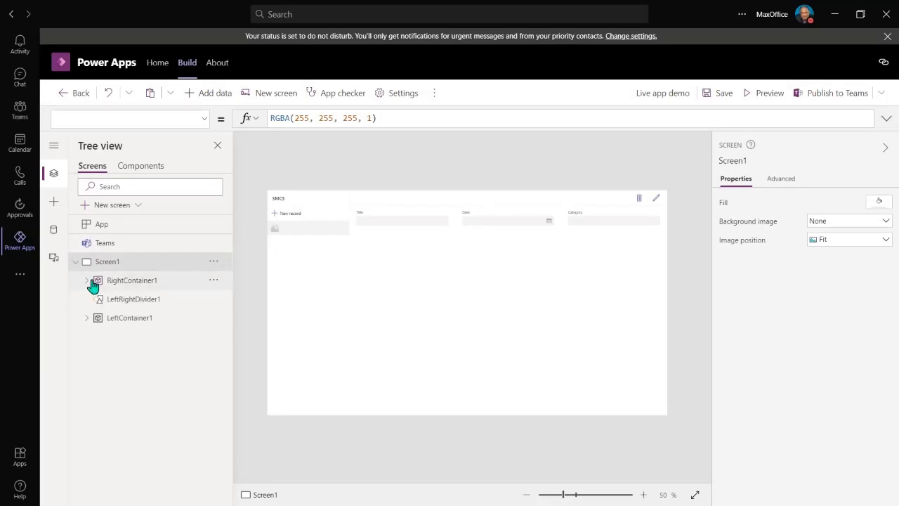
{"action": "left_click", "coordinate": [294, 214]}
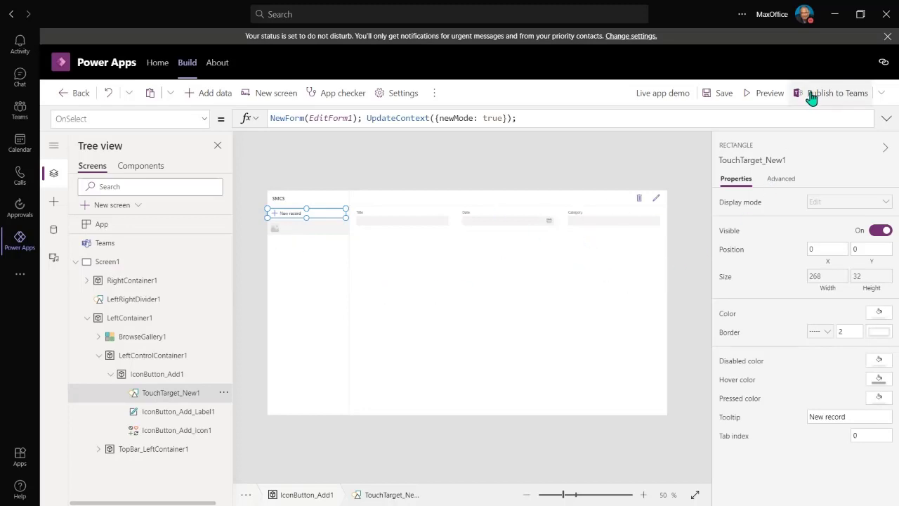
Step: Save the Live app demo app and publish it to Teams, saving and closing the channel selection
{"action": "left_click", "coordinate": [731, 99]}
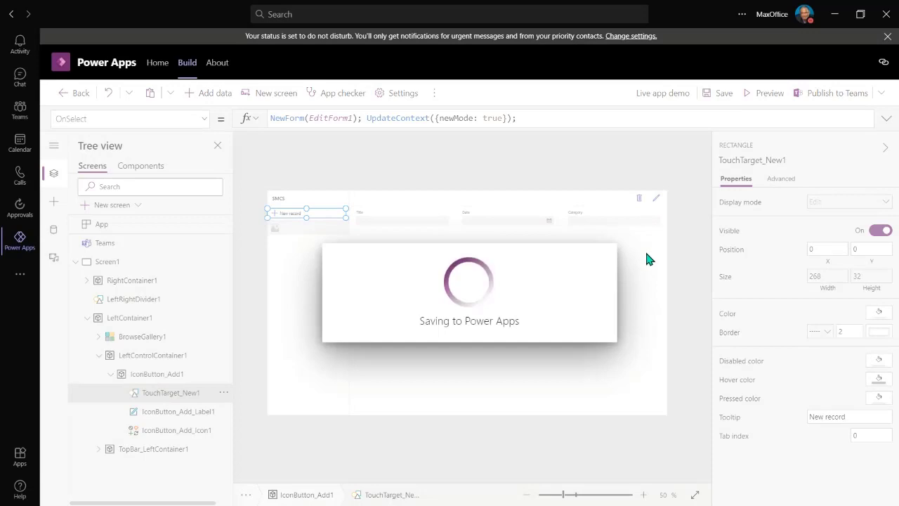
{"action": "left_click", "coordinate": [815, 93]}
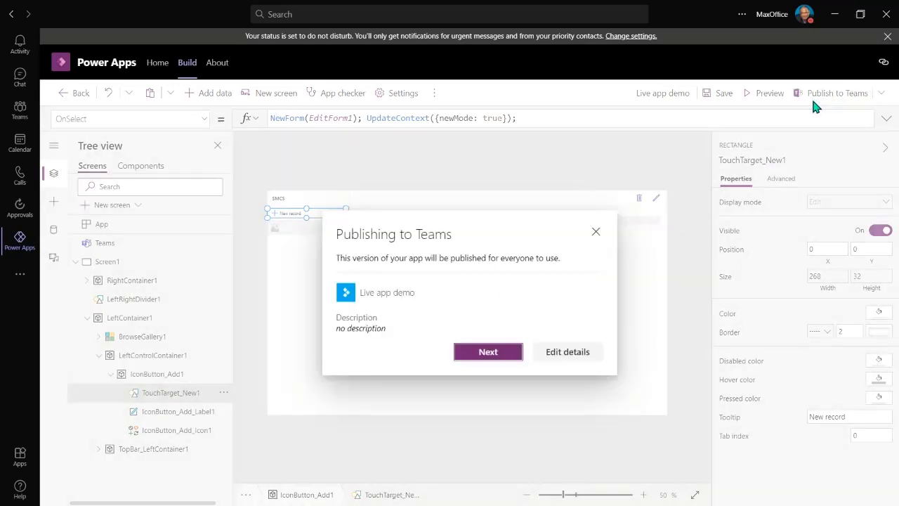
{"action": "left_click", "coordinate": [502, 352]}
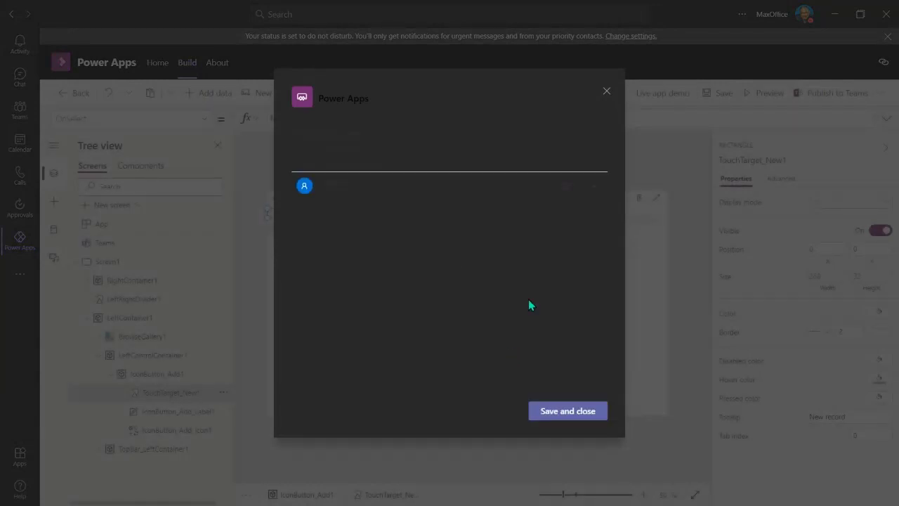
{"action": "left_click", "coordinate": [375, 195]}
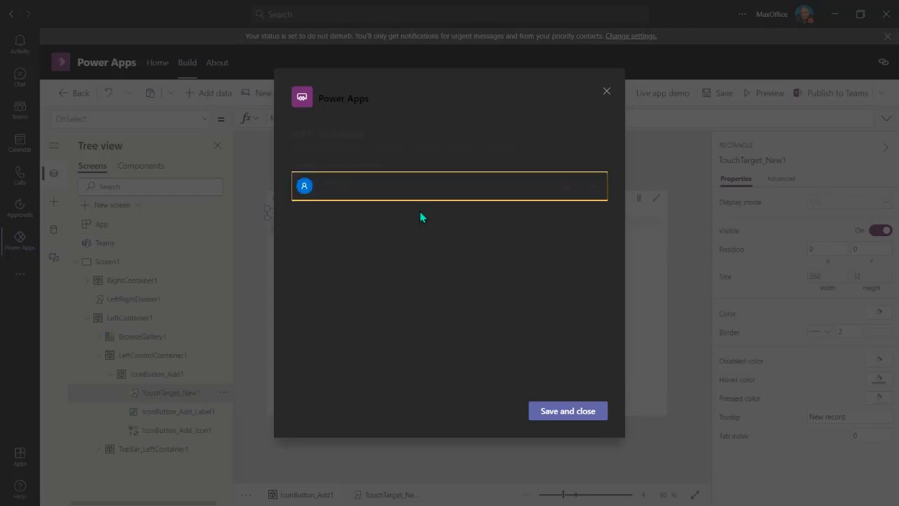
{"action": "left_click", "coordinate": [573, 410]}
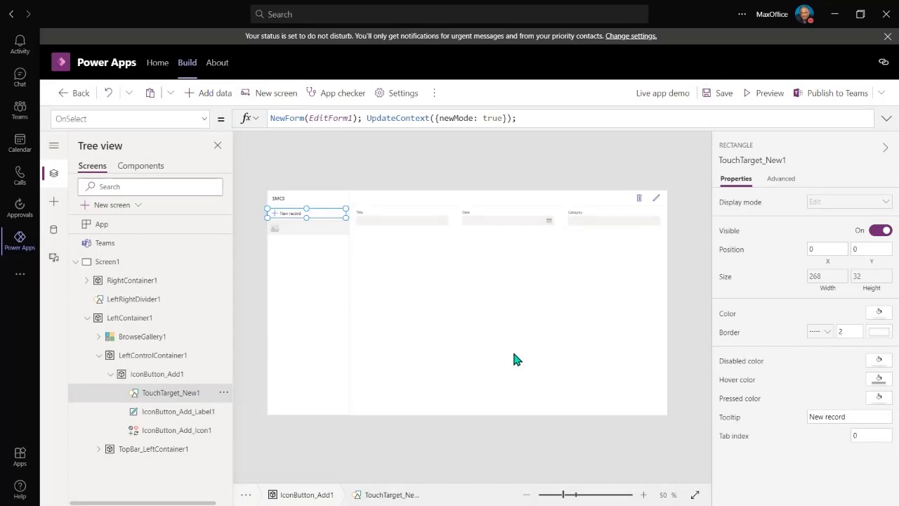
Step: Check the General channel of the Power Apps in Teams team for the published app and view its Help Desk tab
{"action": "left_click", "coordinate": [24, 119]}
{"action": "left_click", "coordinate": [55, 263]}
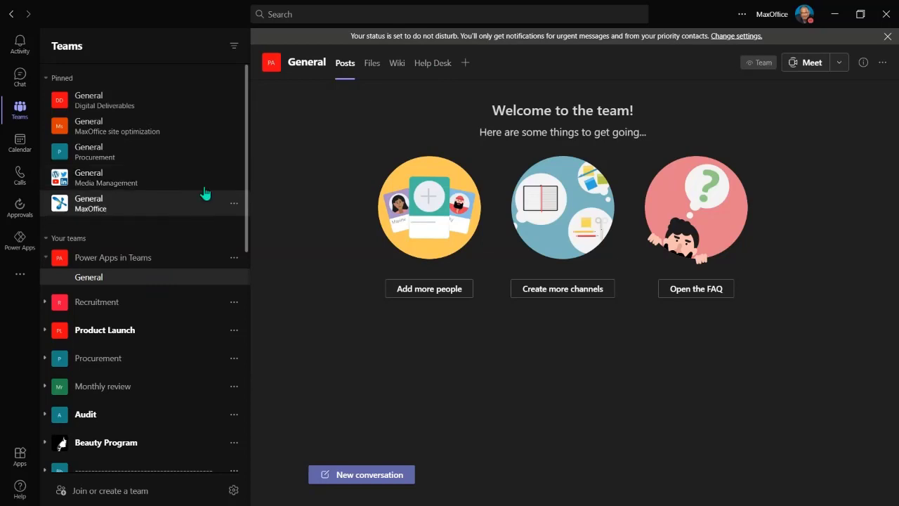
{"action": "left_click", "coordinate": [422, 70]}
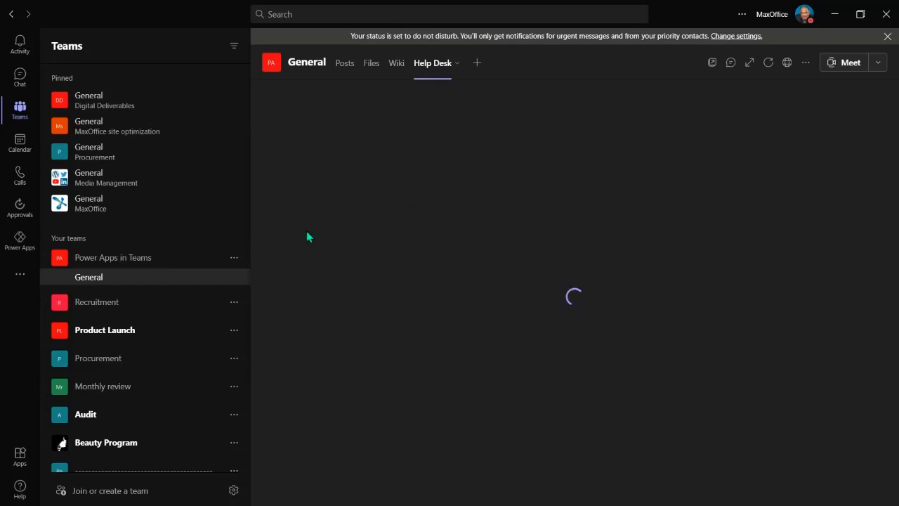
Step: Return to the app editor and publish Live app demo to Teams again, saving the channel dialog without changes
{"action": "left_click", "coordinate": [25, 242]}
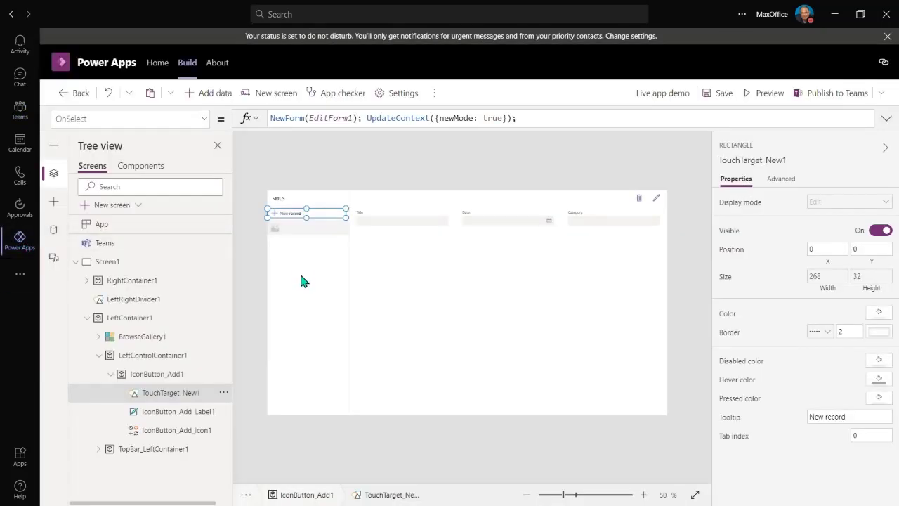
{"action": "left_click", "coordinate": [817, 102]}
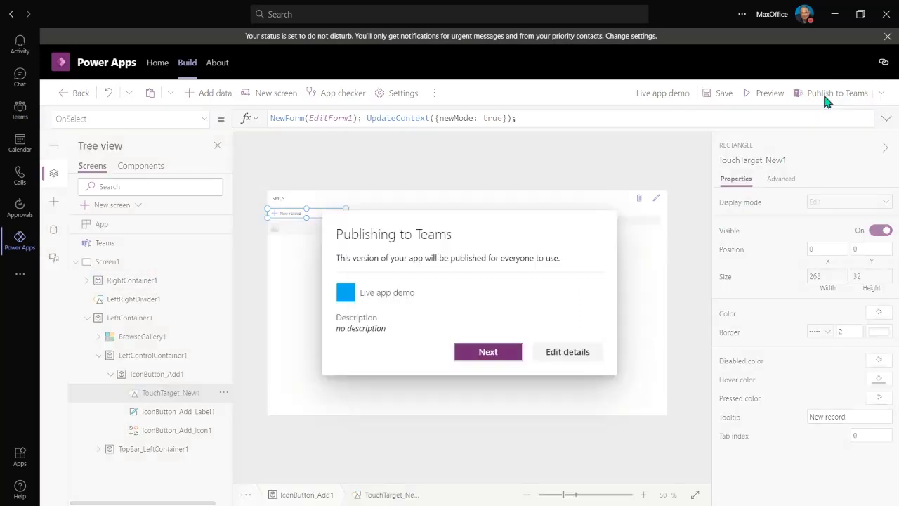
{"action": "left_click", "coordinate": [482, 354]}
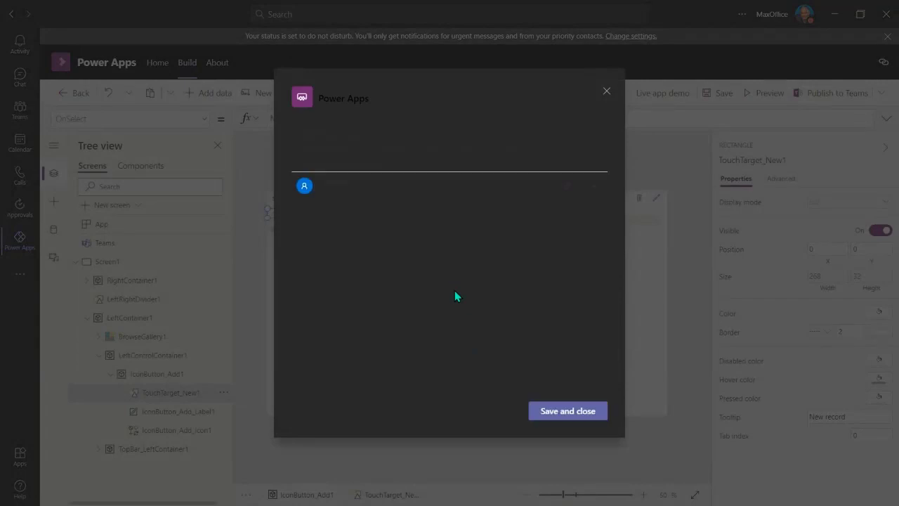
{"action": "left_click", "coordinate": [577, 414]}
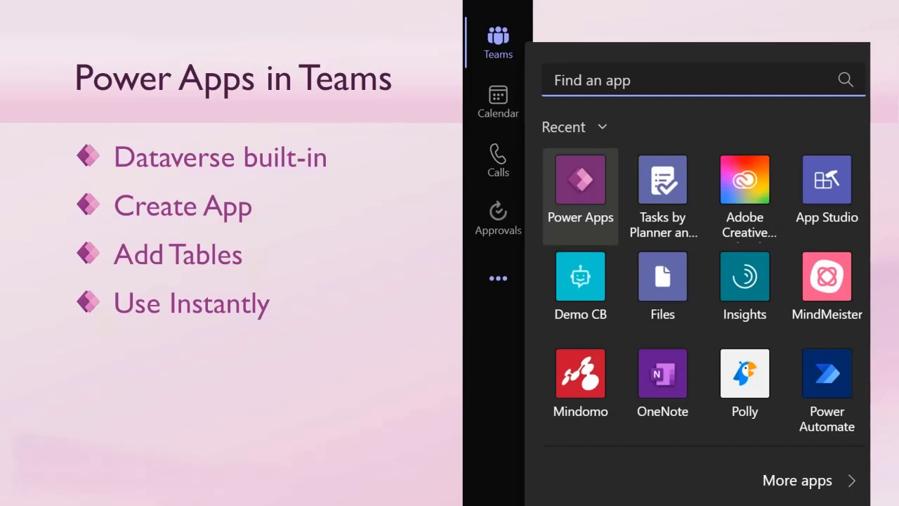
{"action": "key", "text": "Right"}
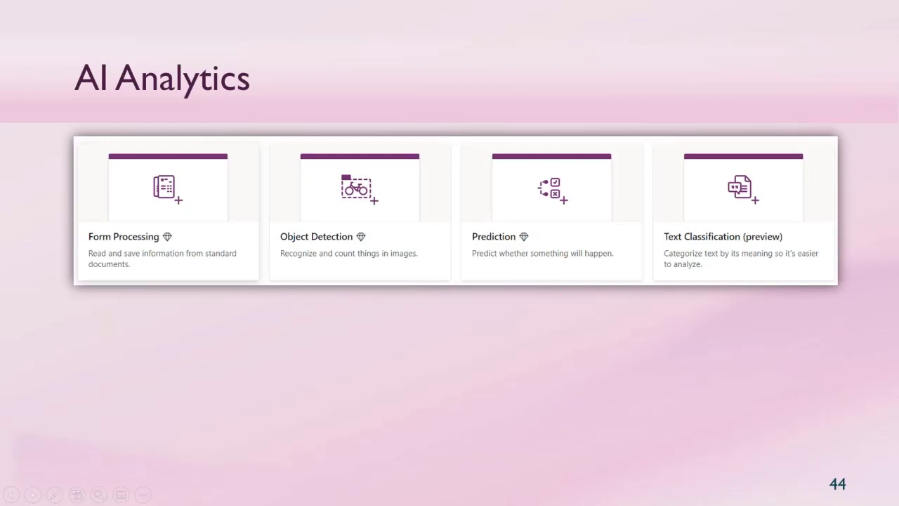
{"action": "key", "text": "Right"}
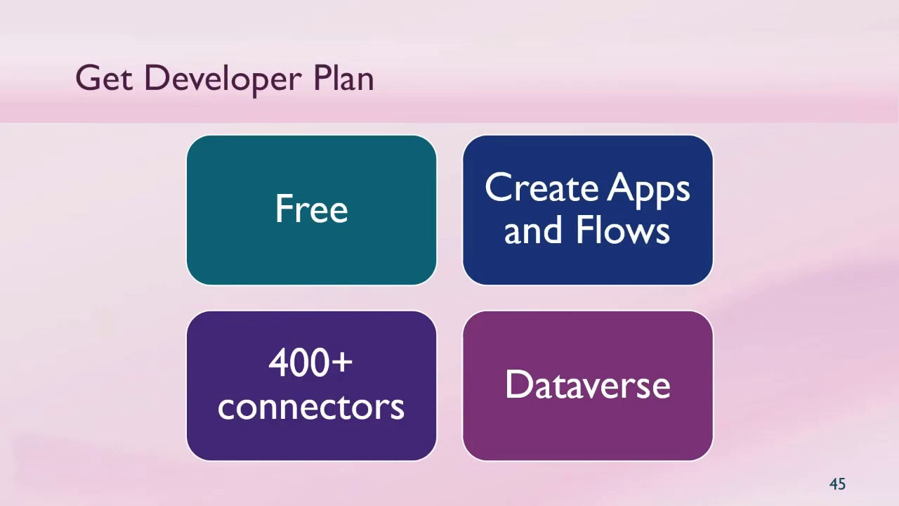
Step: Switch to the browser, search the web for "power apps community plan", and open the Power Apps Developer Plan page at default zoom
{"action": "key", "text": "alt+Tab"}
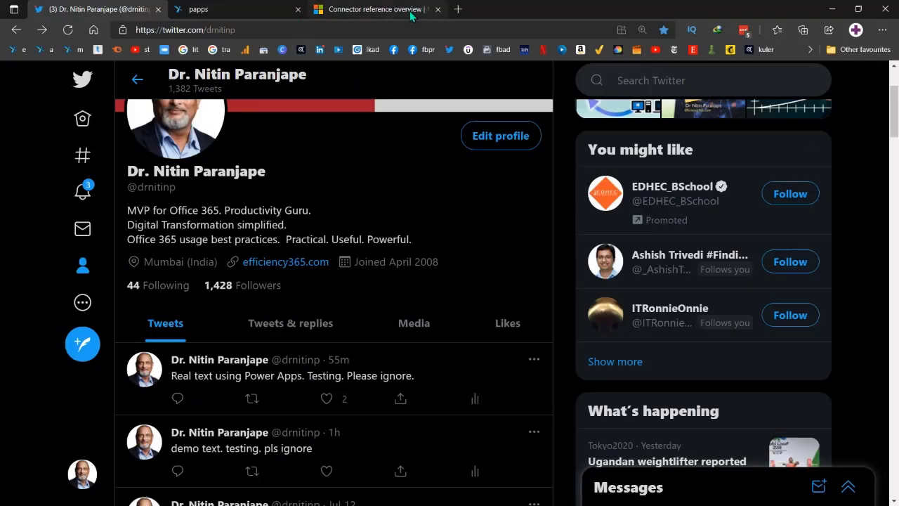
{"action": "left_click", "coordinate": [411, 12]}
{"action": "left_click", "coordinate": [401, 26]}
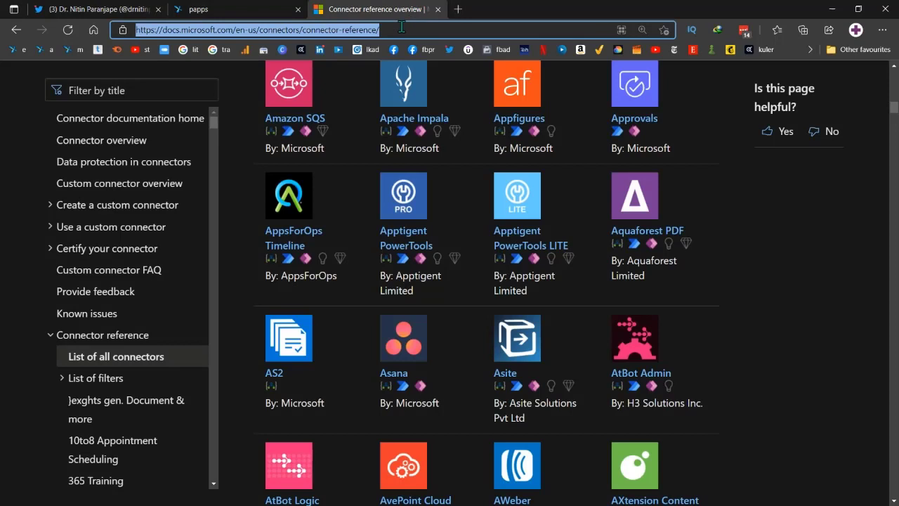
{"action": "key", "text": "BackSpace"}
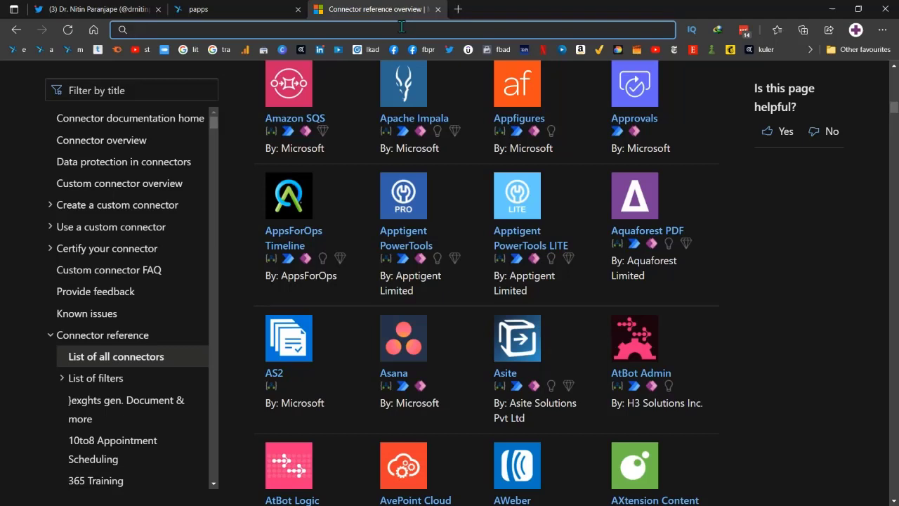
{"action": "type", "text": "powerr app"}
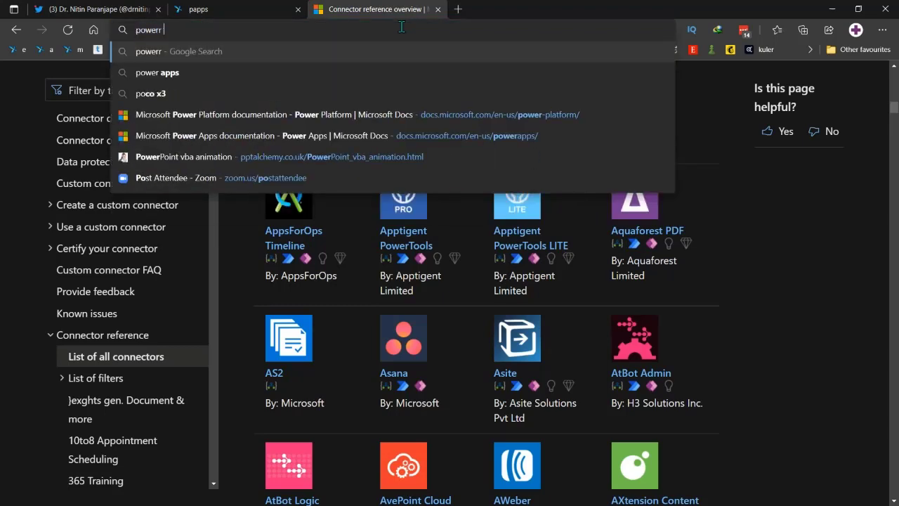
{"action": "key", "text": "BackSpace"}
{"action": "key", "text": "BackSpace"}
{"action": "key", "text": "BackSpace"}
{"action": "key", "text": "BackSpace"}
{"action": "key", "text": "BackSpace"}
{"action": "type", "text": "apps"}
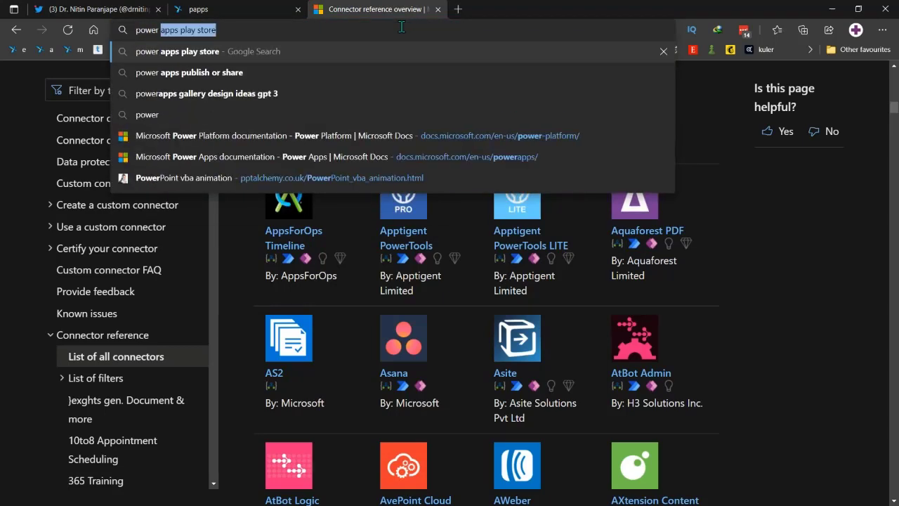
{"action": "type", "text": " community "}
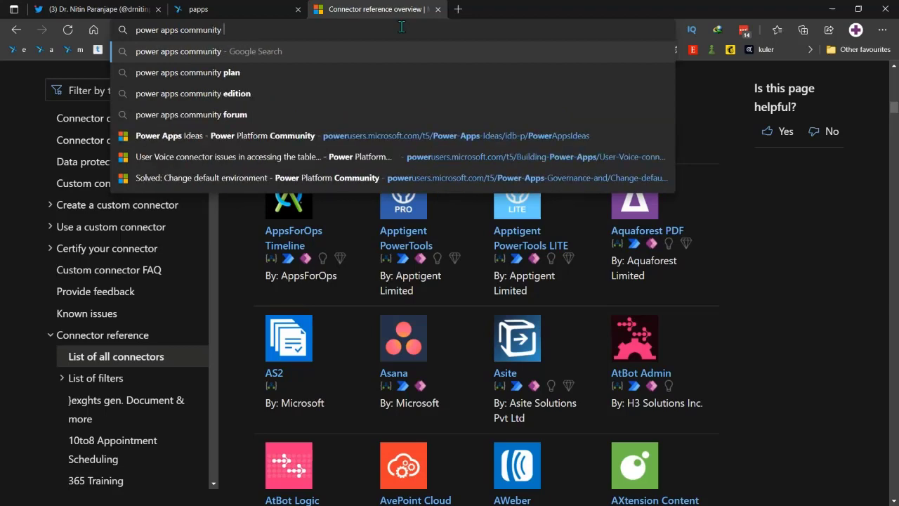
{"action": "type", "text": "plan"}
{"action": "key", "text": "Return"}
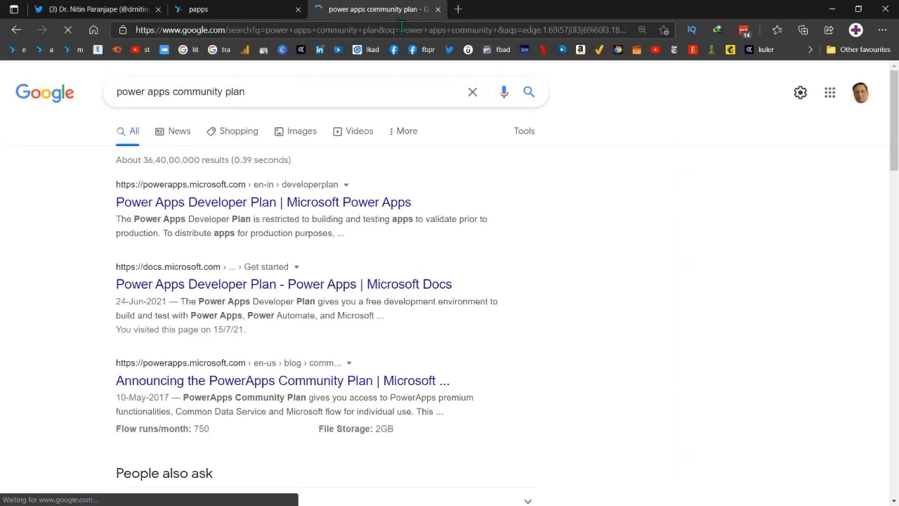
{"action": "left_click", "coordinate": [327, 203]}
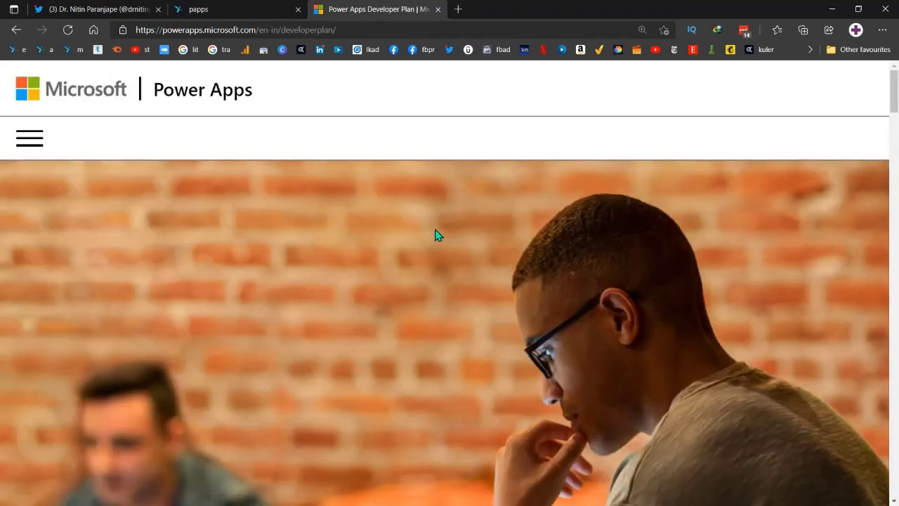
{"action": "key", "text": "ctrl+0"}
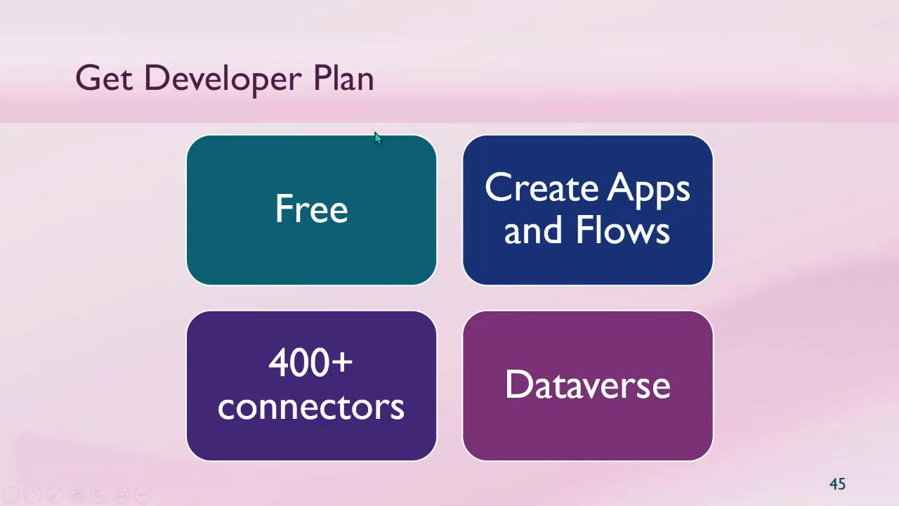
{"action": "left_click", "coordinate": [507, 242]}
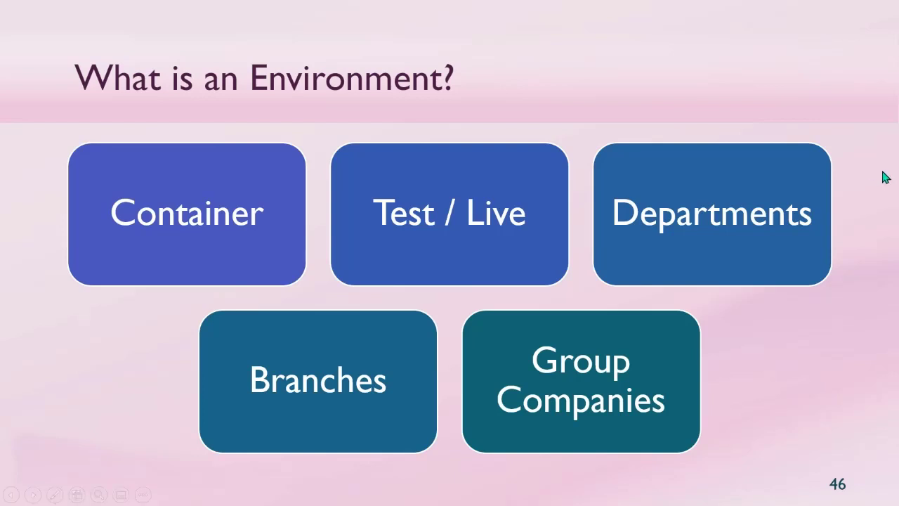
Step: Switch to the Power Apps home page in the browser and show the available environments, including MaxOffice (Upgrade)
{"action": "key", "text": "alt+Tab"}
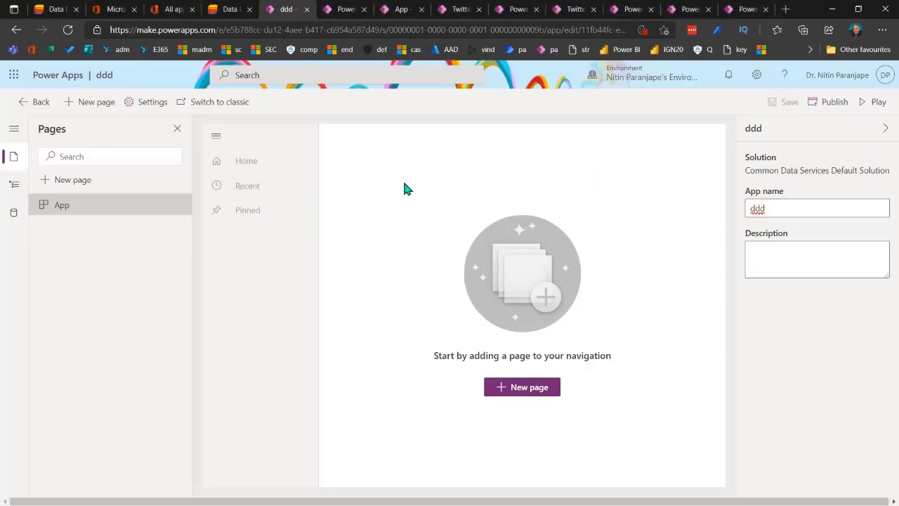
{"action": "left_click", "coordinate": [343, 10]}
{"action": "left_click", "coordinate": [404, 14]}
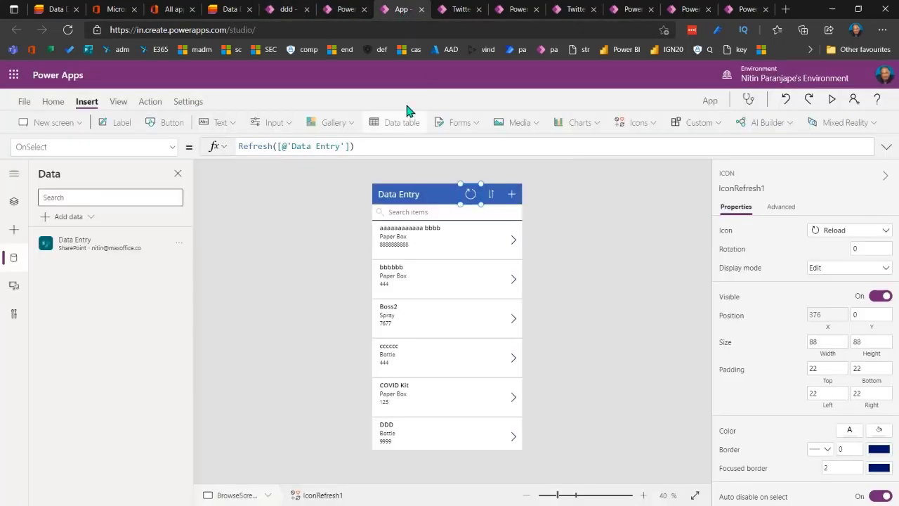
{"action": "left_click", "coordinate": [518, 10]}
{"action": "left_click", "coordinate": [567, 14]}
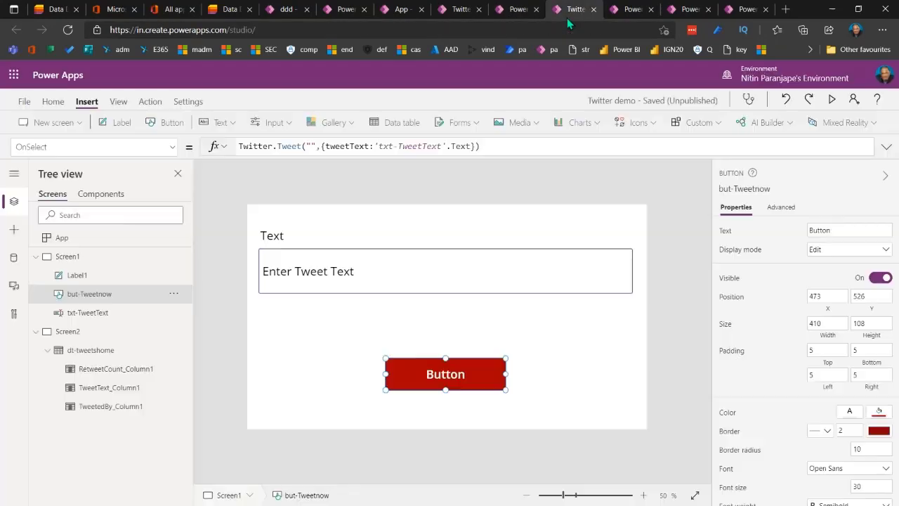
{"action": "left_click", "coordinate": [620, 13]}
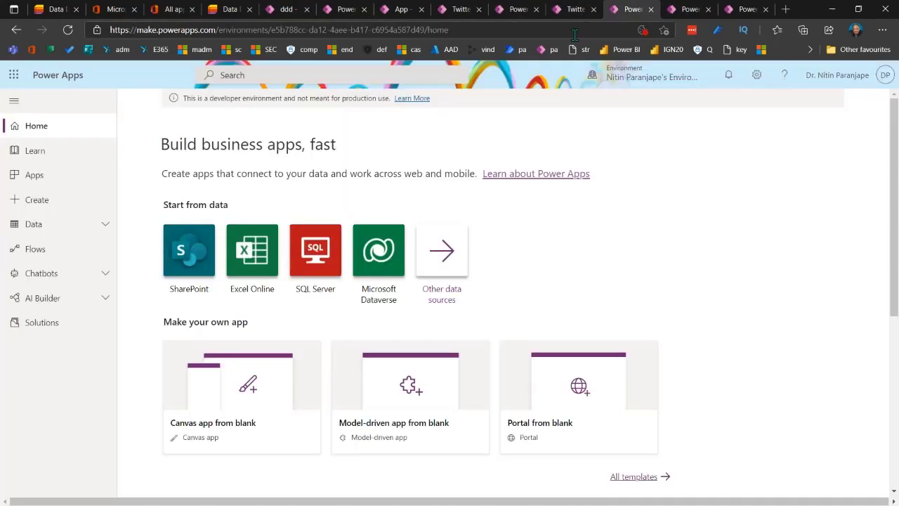
{"action": "left_click", "coordinate": [645, 80]}
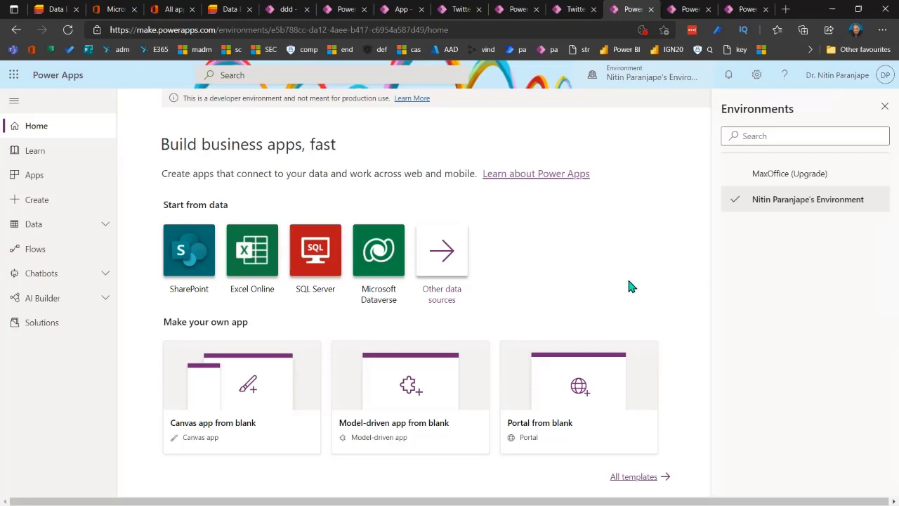
{"action": "left_click", "coordinate": [779, 174]}
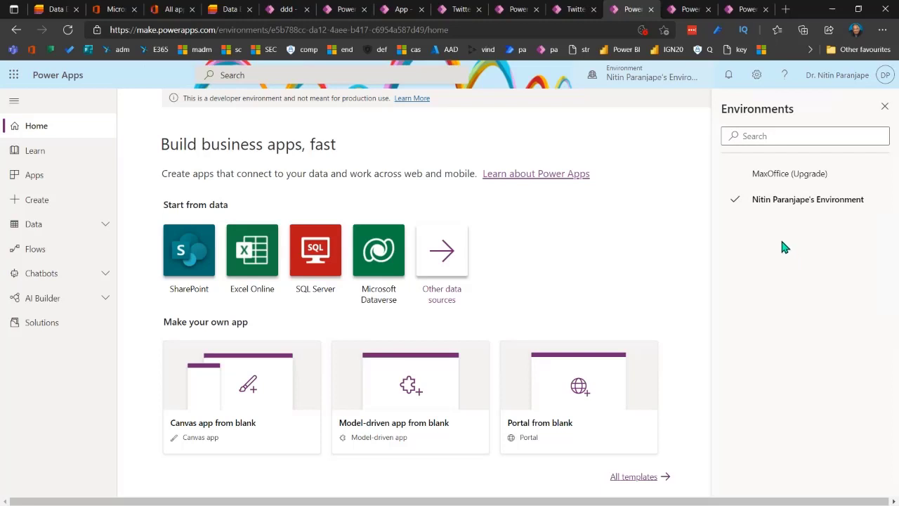
{"action": "left_click", "coordinate": [755, 76]}
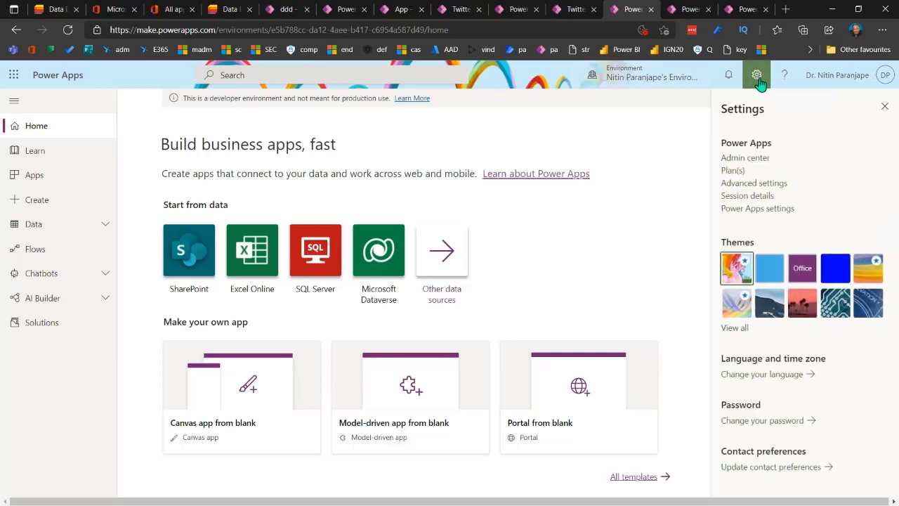
{"action": "left_click", "coordinate": [761, 184]}
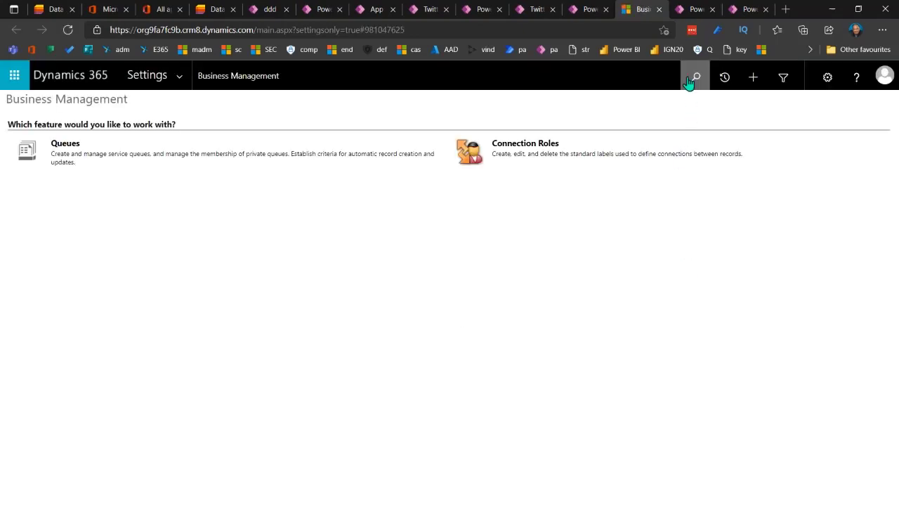
{"action": "left_click", "coordinate": [660, 10]}
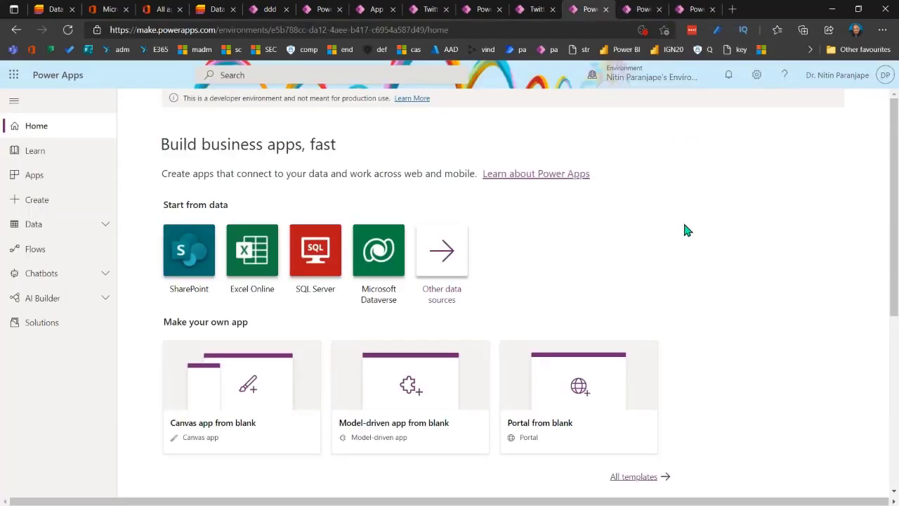
Step: Open the Power Platform admin center from the Power Apps settings to view the list of environments
{"action": "left_click", "coordinate": [756, 74]}
{"action": "left_click", "coordinate": [746, 158]}
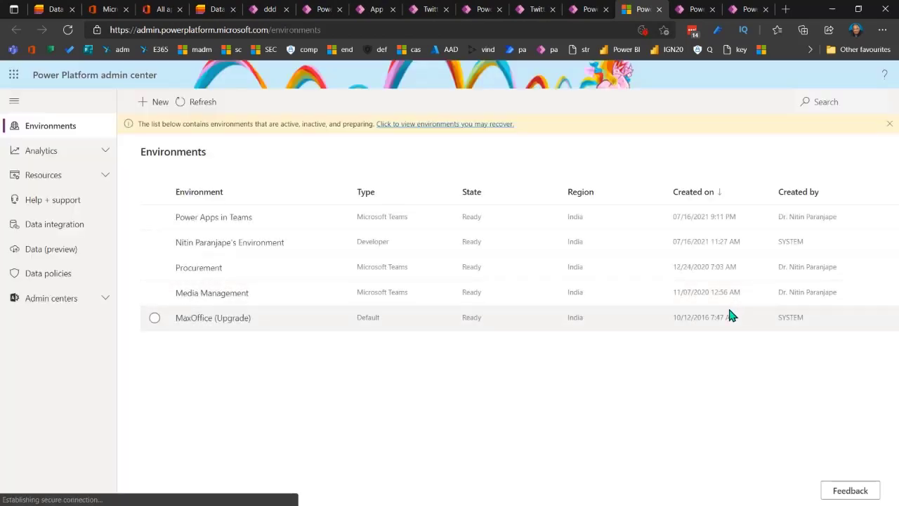
Step: Open the Developer environment's settings, view the Sample data page under Data management, and close that page
{"action": "left_click", "coordinate": [154, 243]}
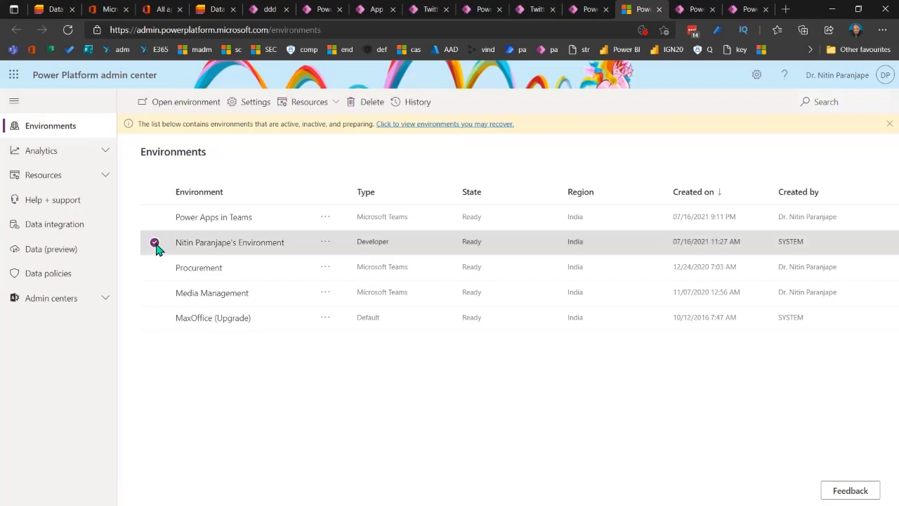
{"action": "left_click", "coordinate": [256, 103]}
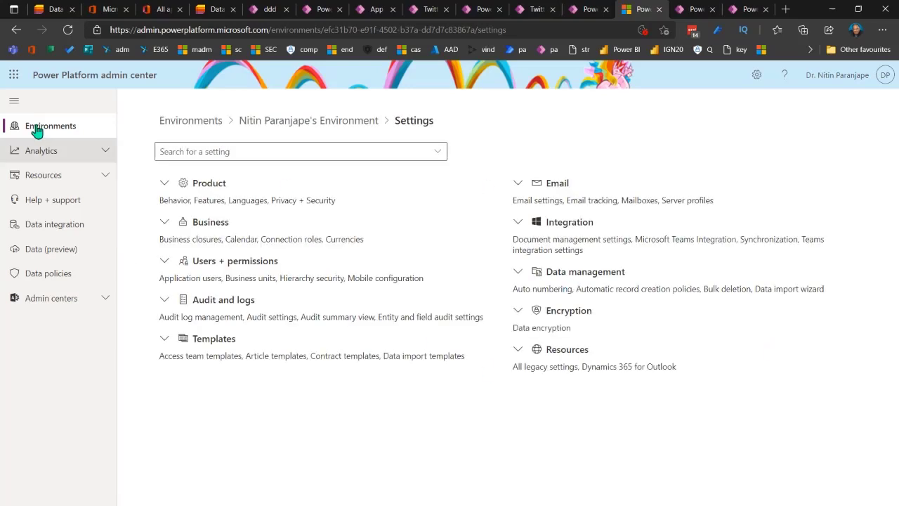
{"action": "left_click", "coordinate": [520, 275]}
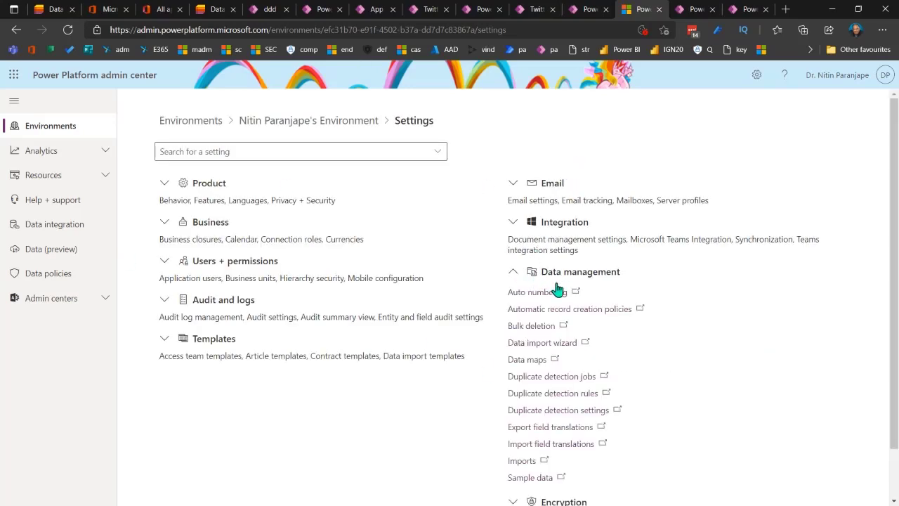
{"action": "left_click", "coordinate": [551, 485]}
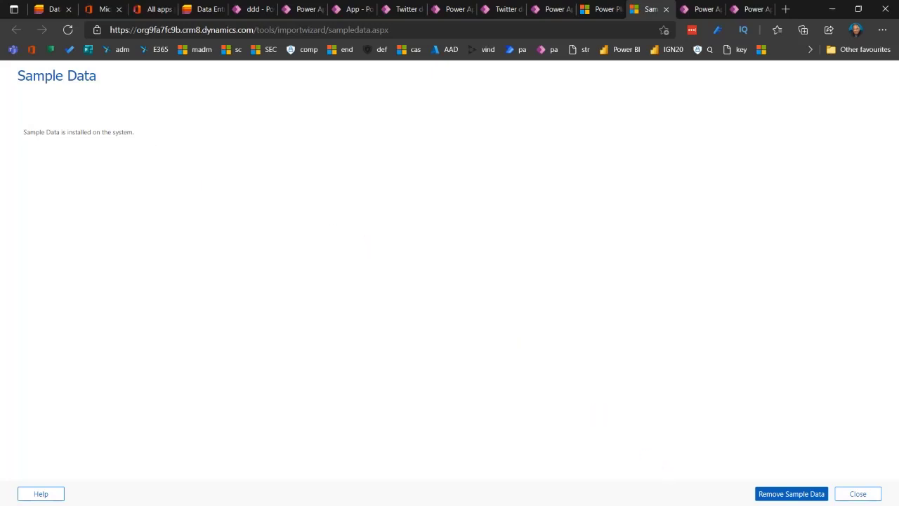
{"action": "left_click", "coordinate": [820, 494]}
{"action": "left_click", "coordinate": [846, 495]}
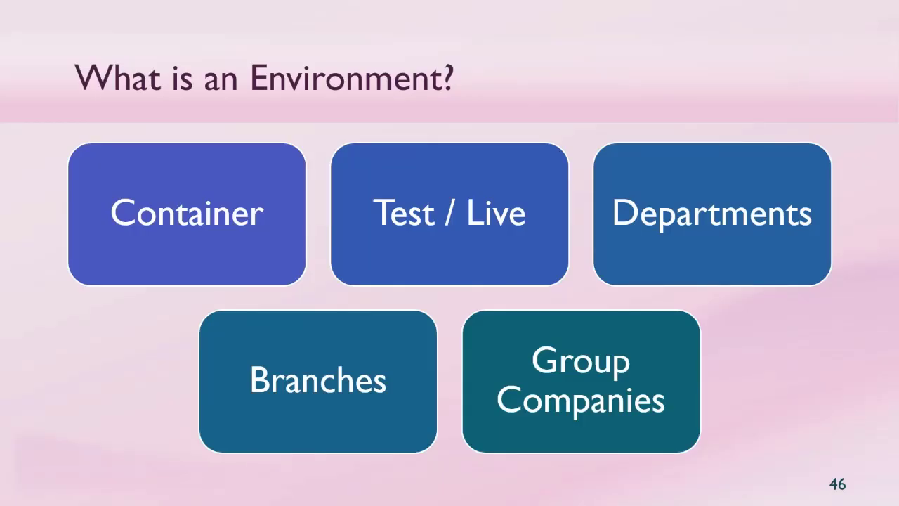
{"action": "key", "text": "Right"}
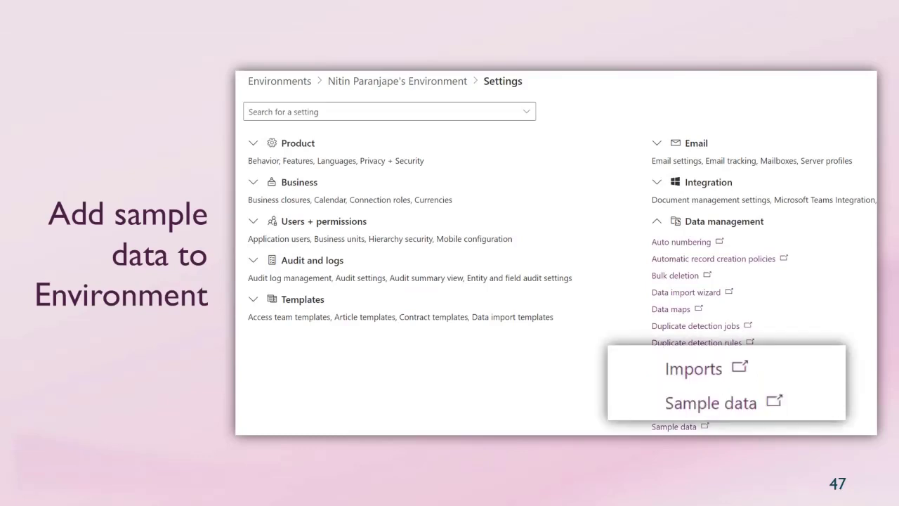
{"action": "key", "text": "Right"}
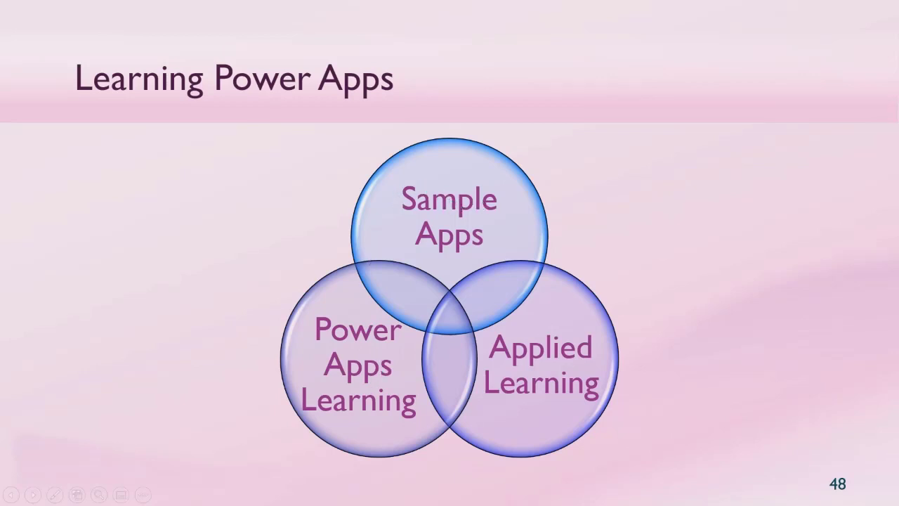
Step: Switch to the browser, close a spare Power Apps page, and view the Power Apps home page's app list and Data options
{"action": "key", "text": "alt+Tab"}
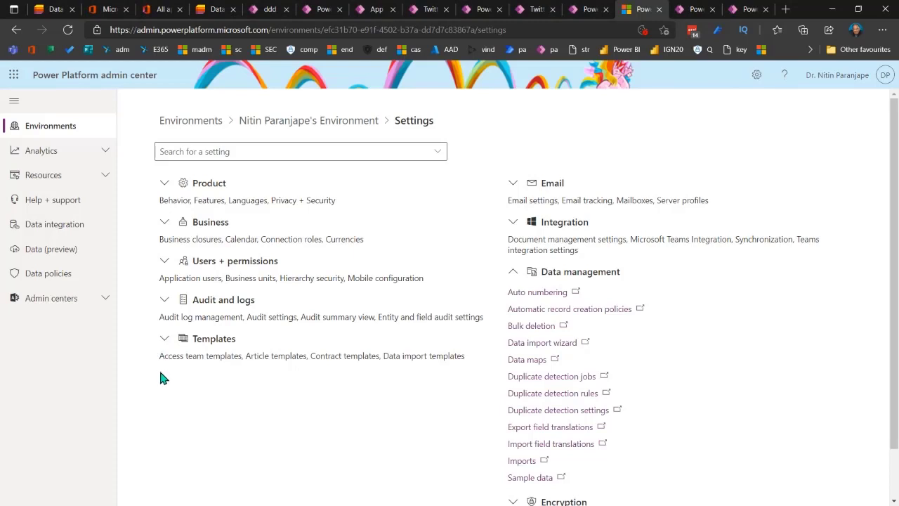
{"action": "left_click", "coordinate": [338, 9]}
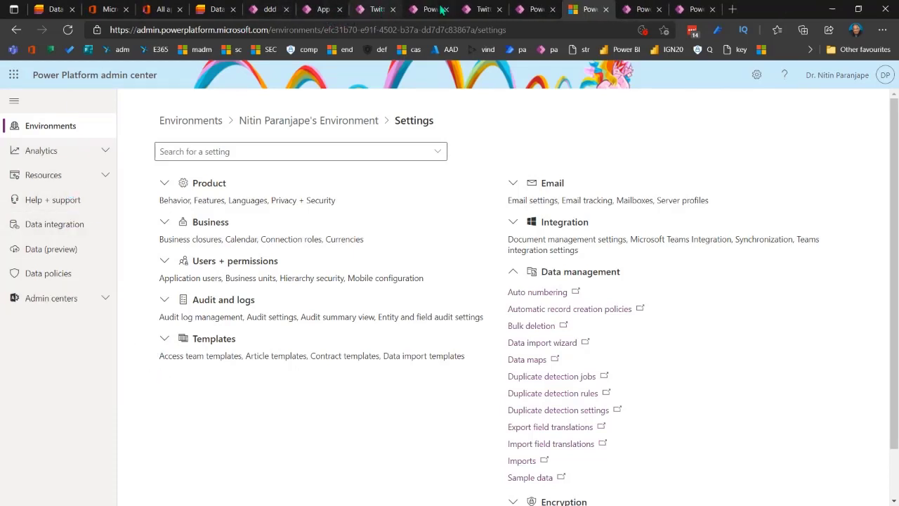
{"action": "left_click", "coordinate": [533, 9]}
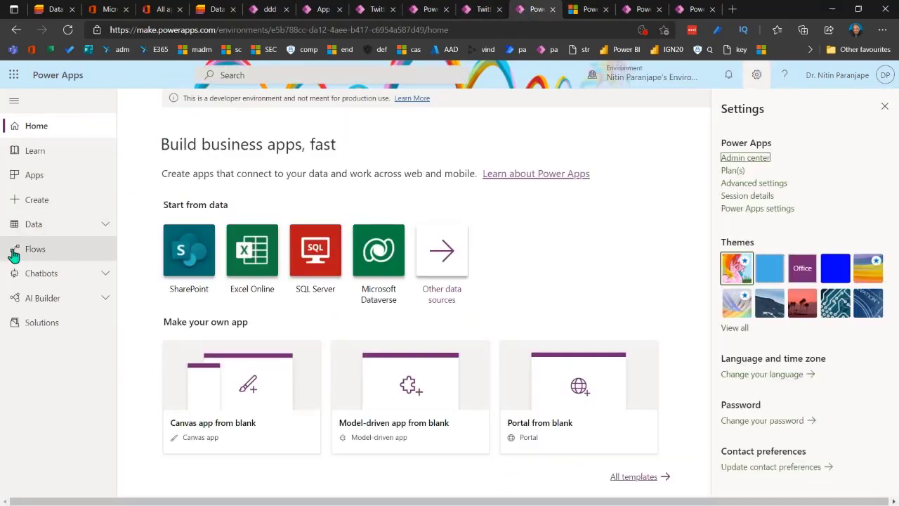
{"action": "scroll", "coordinate": [330, 351], "scroll_direction": "down", "scroll_amount": 5}
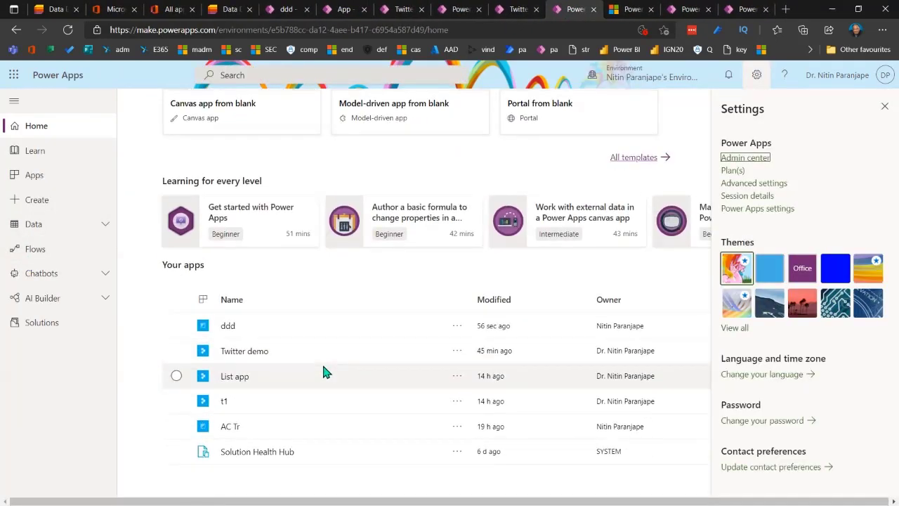
{"action": "left_click", "coordinate": [65, 233]}
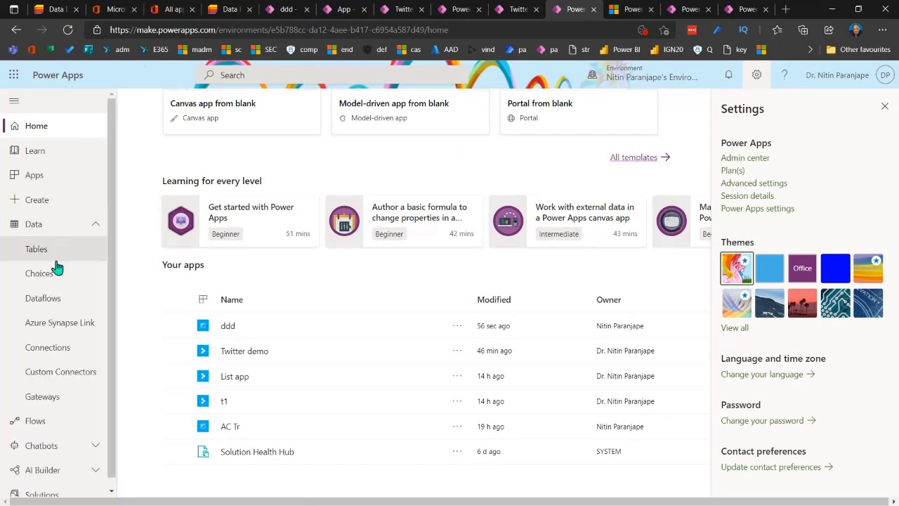
Step: Open the Learn page, look through the guided learning and What's new sections, and close the settings pane
{"action": "left_click", "coordinate": [33, 155]}
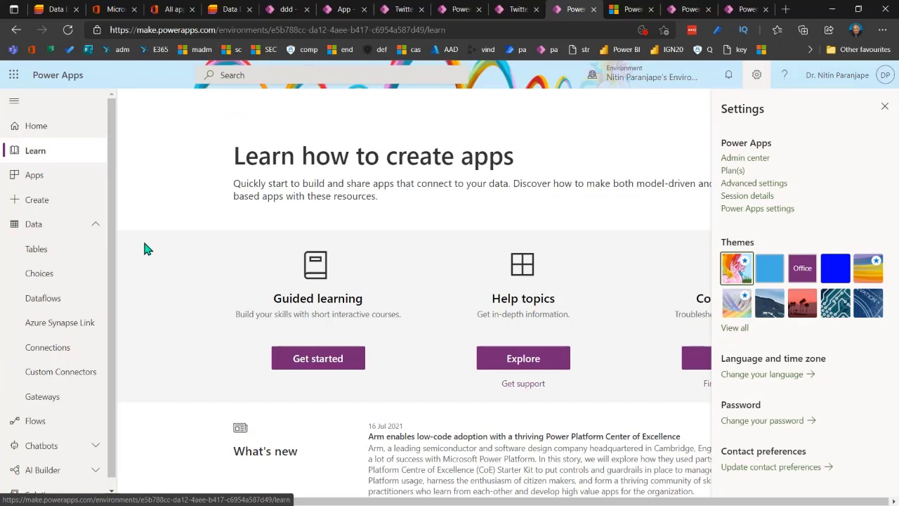
{"action": "scroll", "coordinate": [146, 251], "scroll_direction": "down", "scroll_amount": 2}
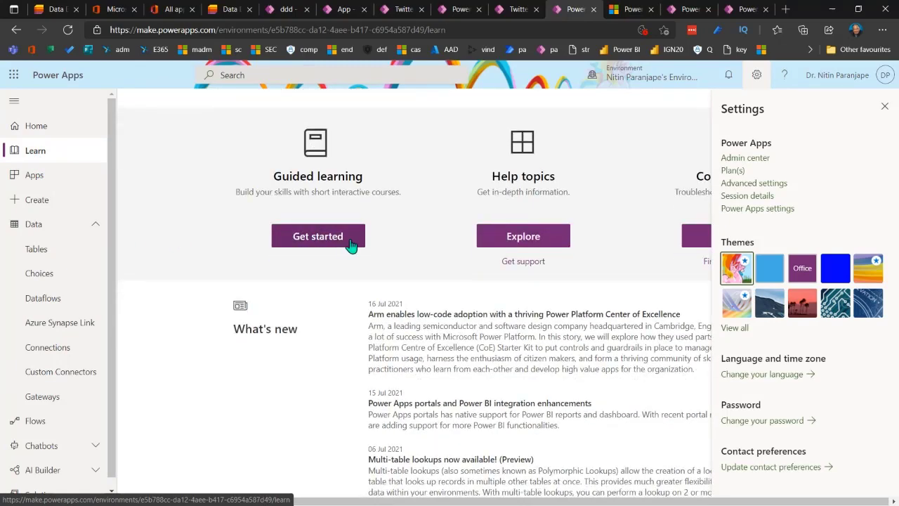
{"action": "scroll", "coordinate": [357, 260], "scroll_direction": "down", "scroll_amount": 3}
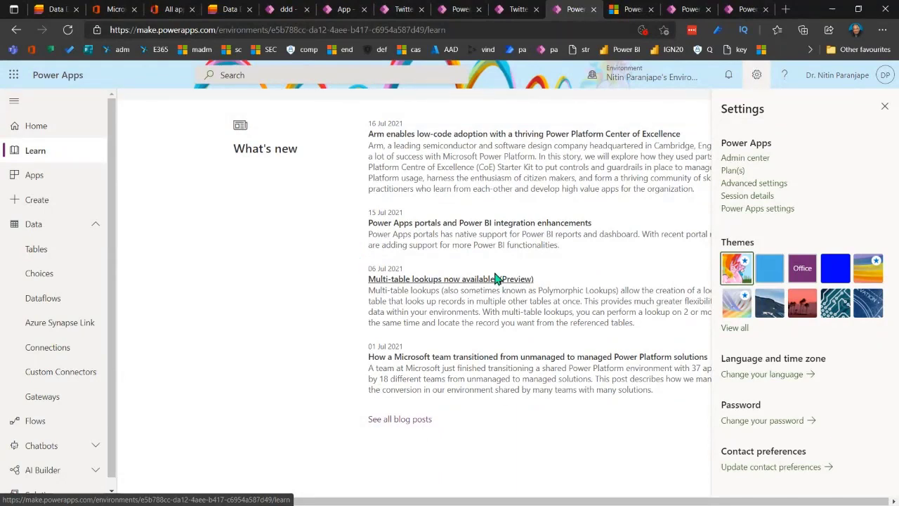
{"action": "left_click", "coordinate": [884, 106]}
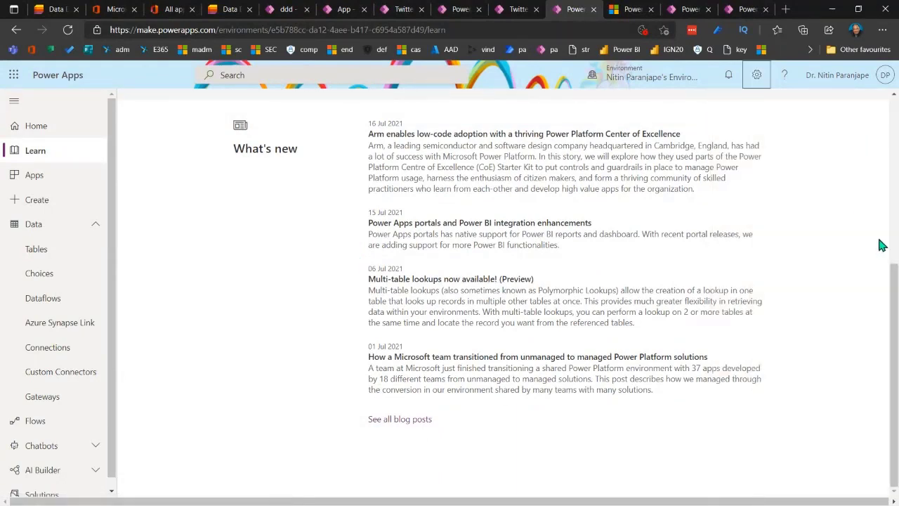
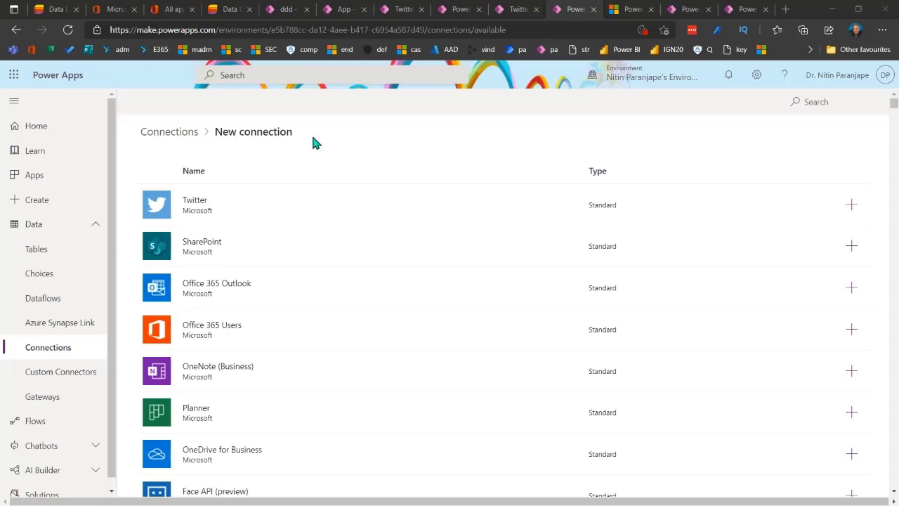
Step: Go to the Data Entry app in the editor, preview it, open the edit form, and exit the preview
{"action": "left_click", "coordinate": [344, 10]}
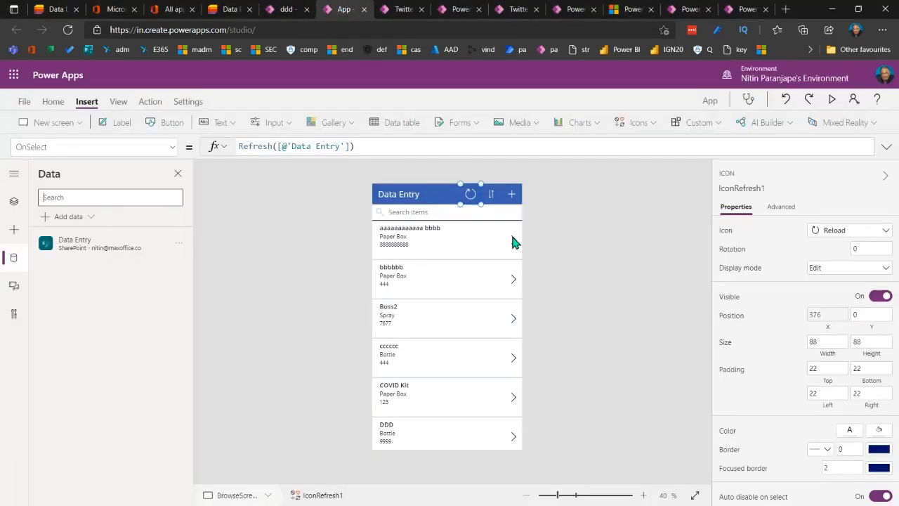
{"action": "left_click", "coordinate": [833, 101]}
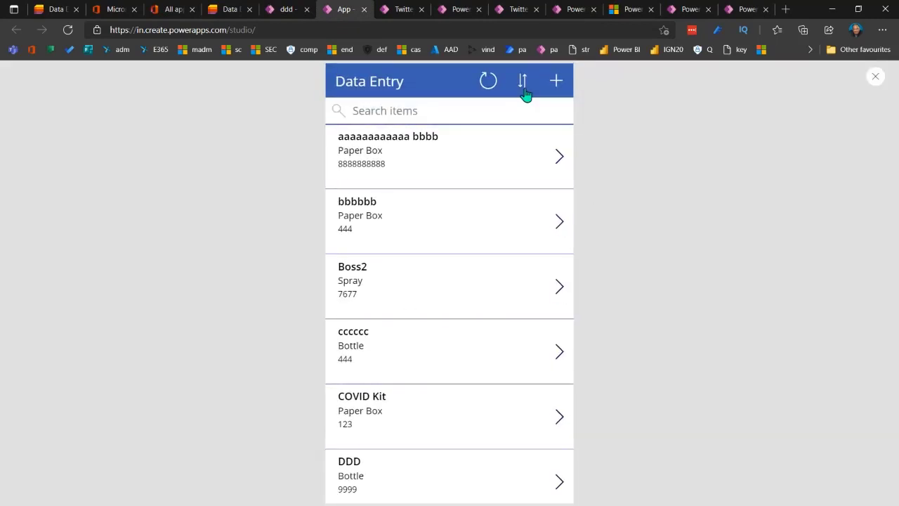
{"action": "left_click", "coordinate": [557, 166]}
{"action": "left_click", "coordinate": [555, 82]}
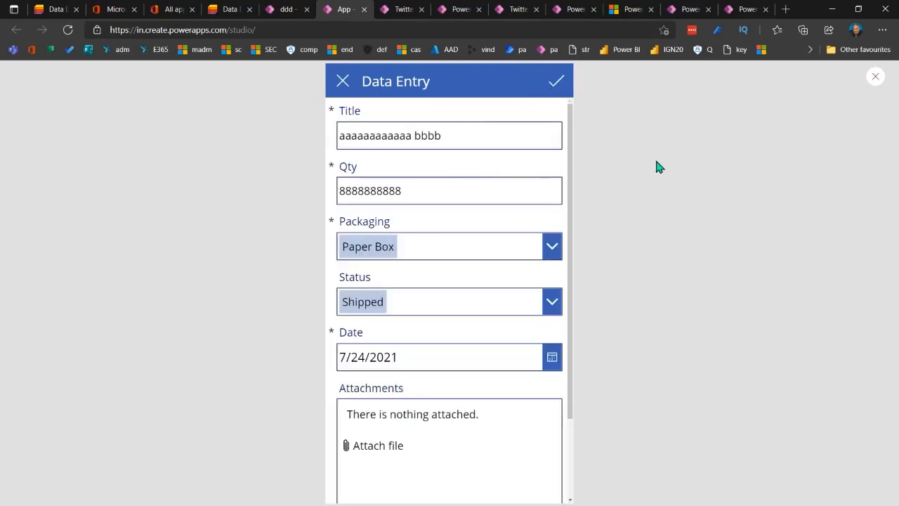
{"action": "left_click", "coordinate": [875, 77]}
{"action": "left_click", "coordinate": [551, 326]}
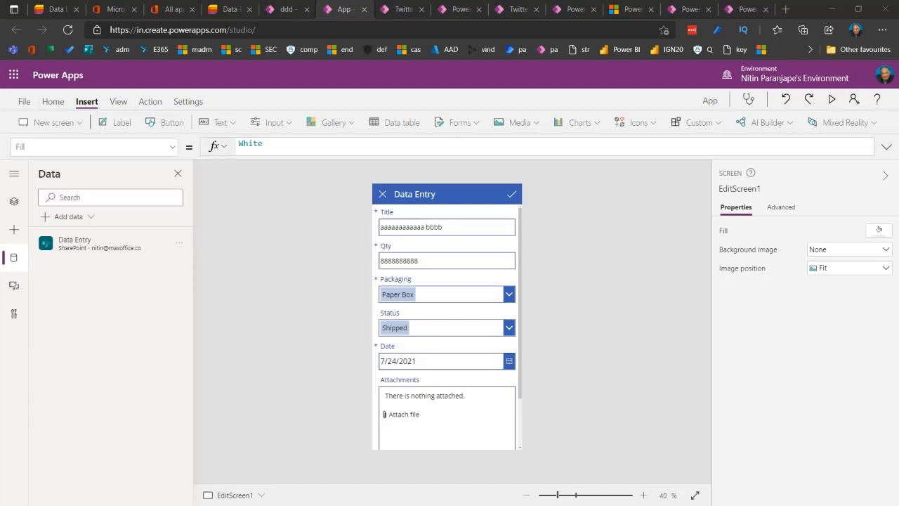
Step: Select the Title card on the edit screen and look through its list of available properties
{"action": "left_click", "coordinate": [445, 233]}
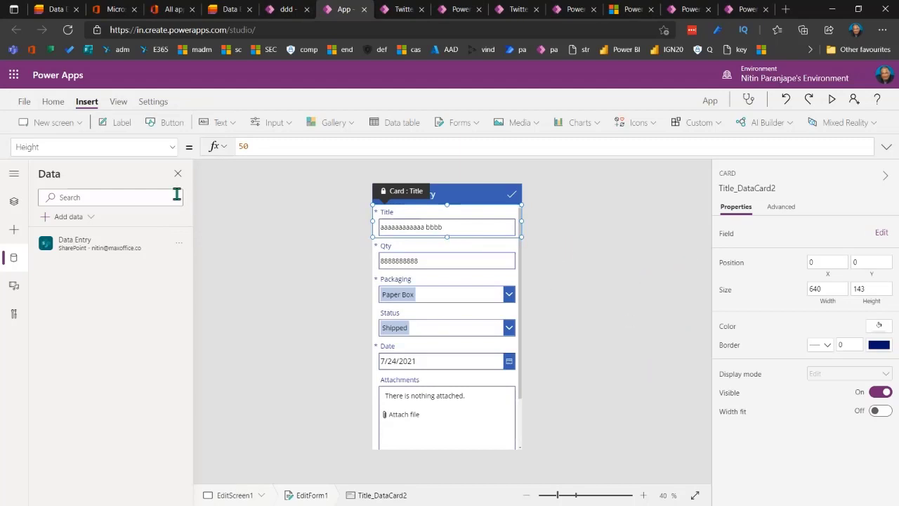
{"action": "left_click", "coordinate": [171, 147]}
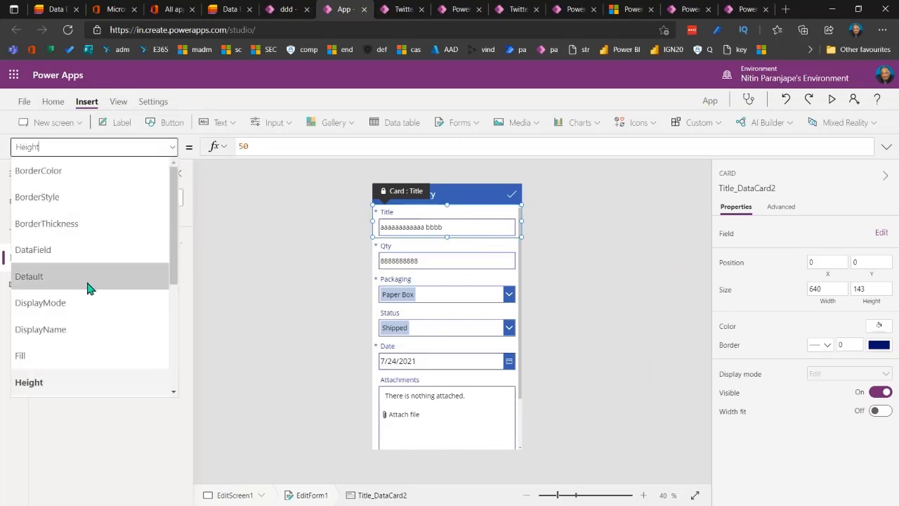
{"action": "scroll", "coordinate": [88, 285], "scroll_direction": "down", "scroll_amount": 3}
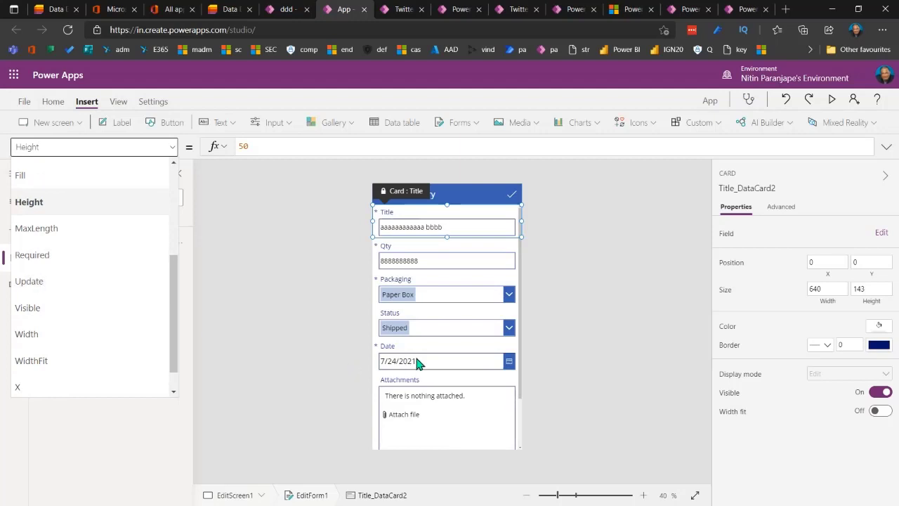
Step: Unlock the Status card on the edit form and set its Required property to true
{"action": "left_click", "coordinate": [414, 328]}
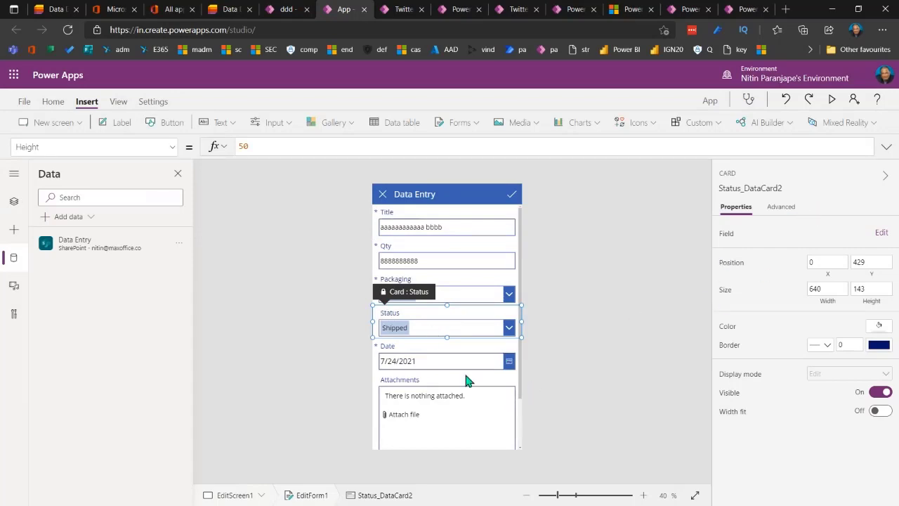
{"action": "left_click", "coordinate": [169, 149]}
{"action": "left_click", "coordinate": [69, 230]}
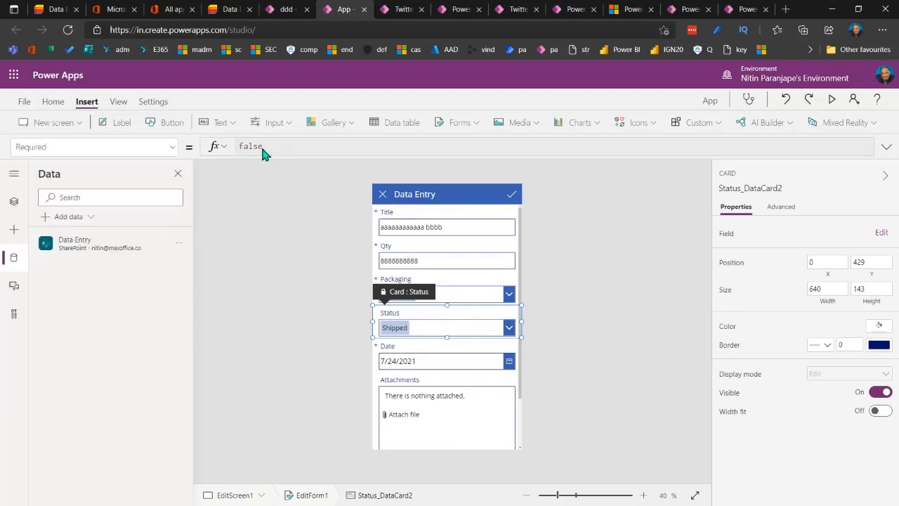
{"action": "left_click", "coordinate": [787, 212]}
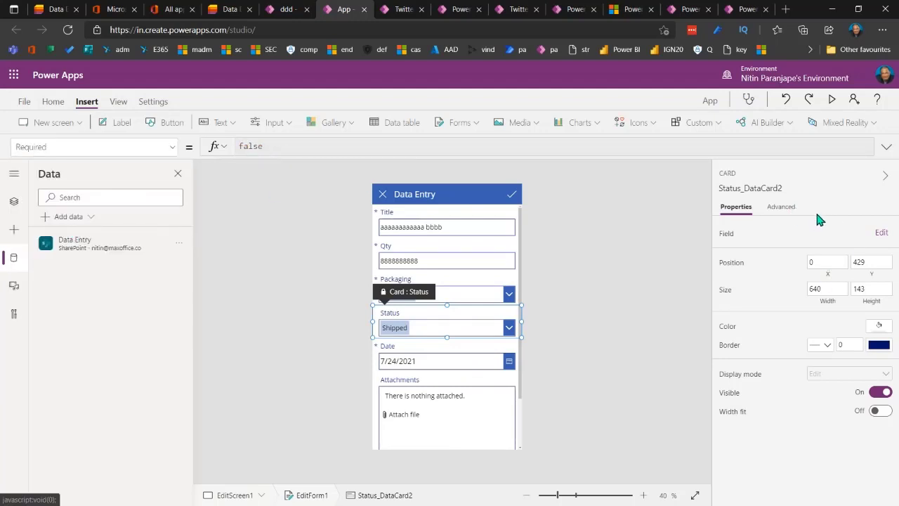
{"action": "left_click", "coordinate": [774, 234]}
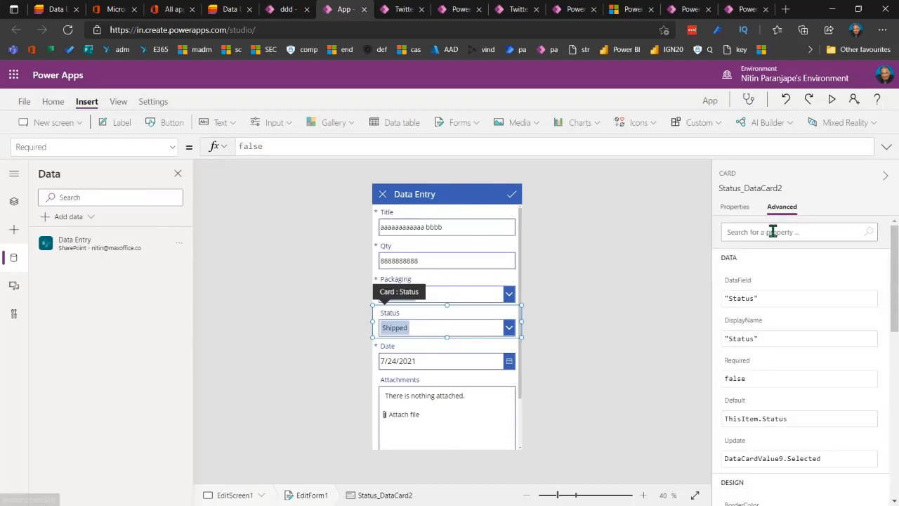
{"action": "left_click", "coordinate": [751, 379]}
{"action": "key", "text": "ctrl+a"}
{"action": "type", "text": "true"}
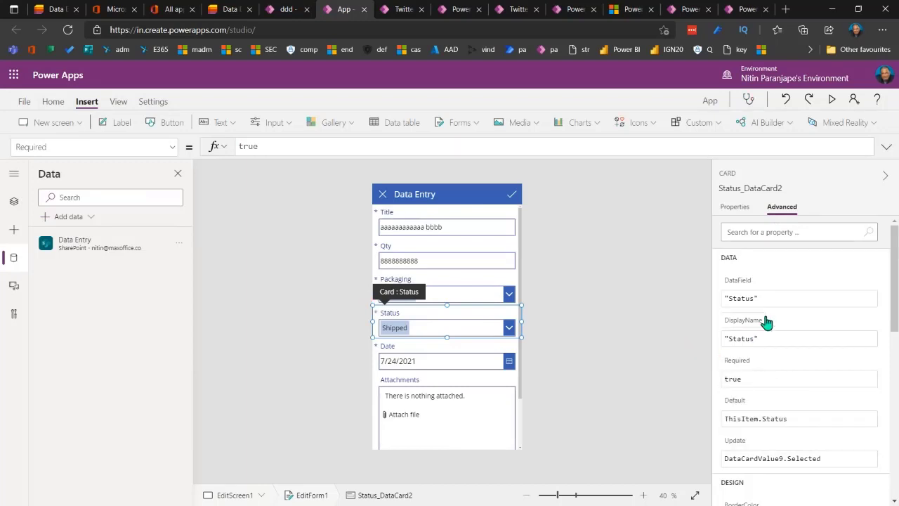
Step: Look through the Status card's remaining advanced and basic properties, then deselect the card
{"action": "scroll", "coordinate": [767, 339], "scroll_direction": "down", "scroll_amount": 8}
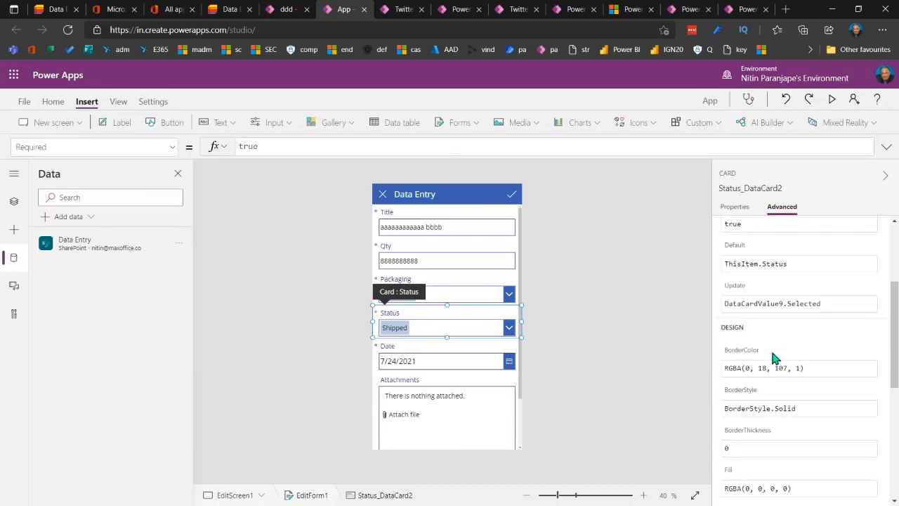
{"action": "scroll", "coordinate": [777, 382], "scroll_direction": "down", "scroll_amount": 3}
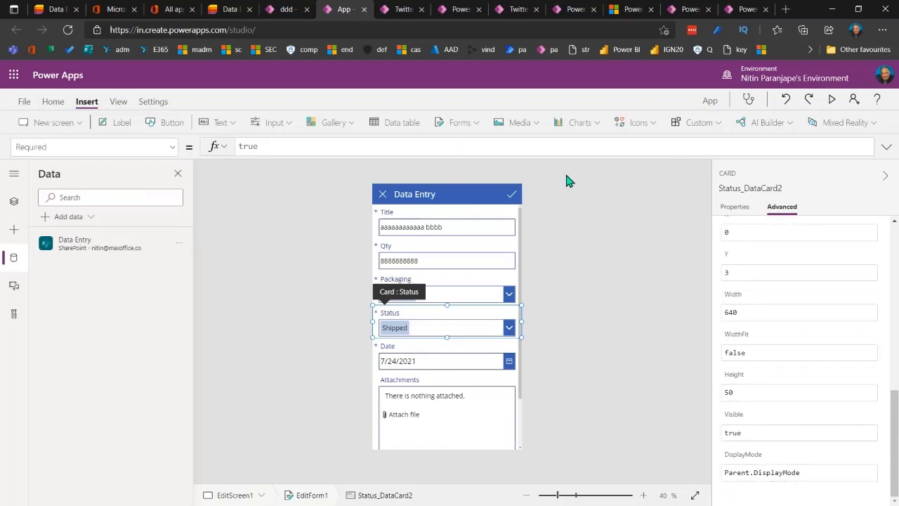
{"action": "left_click", "coordinate": [734, 207]}
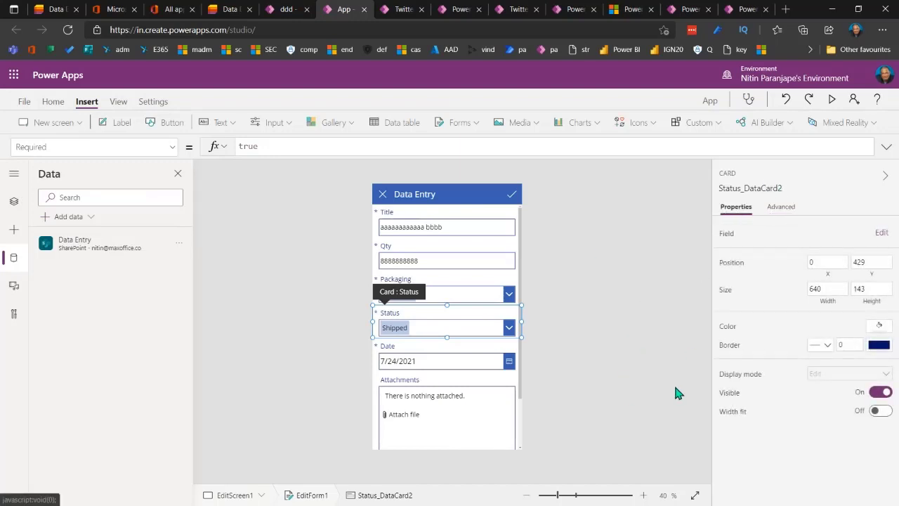
{"action": "left_click", "coordinate": [613, 371]}
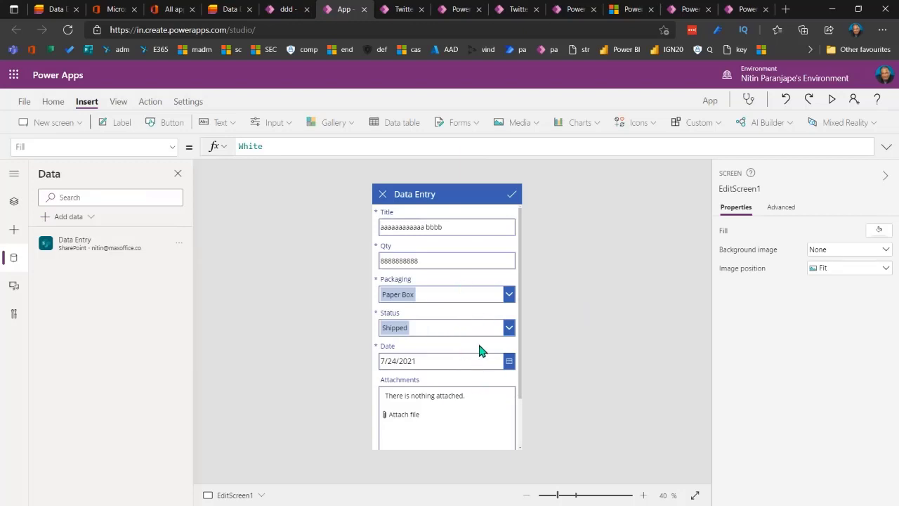
Step: Inspect the Packaging and Status cards on the edit form alongside the app's screen and control tree, then deselect
{"action": "left_click", "coordinate": [402, 291]}
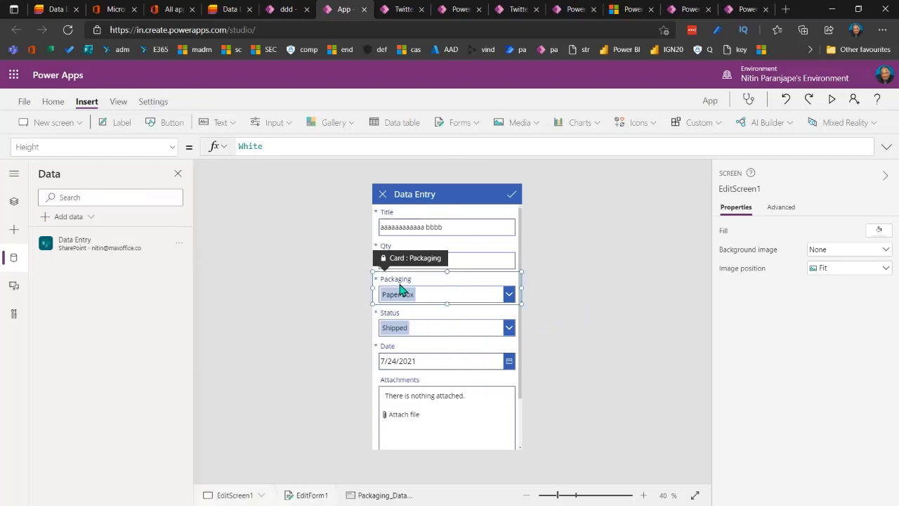
{"action": "left_click", "coordinate": [14, 202]}
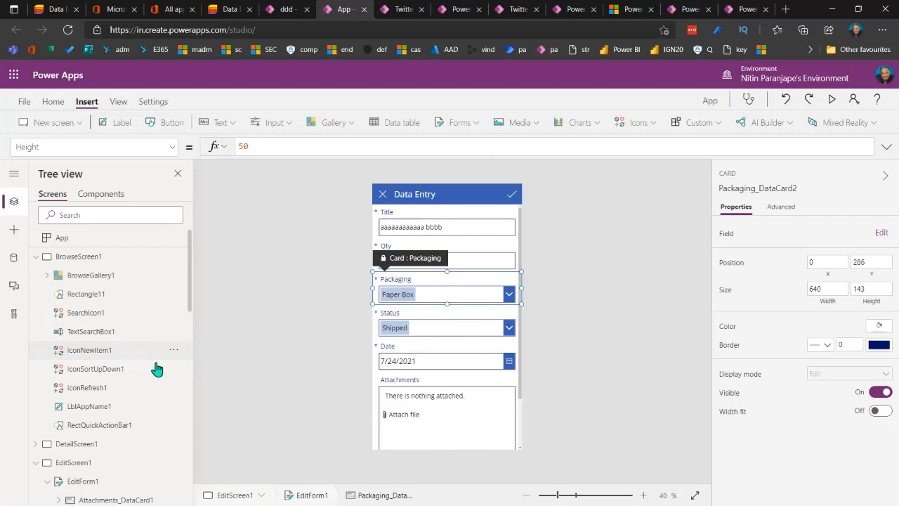
{"action": "left_click", "coordinate": [450, 340]}
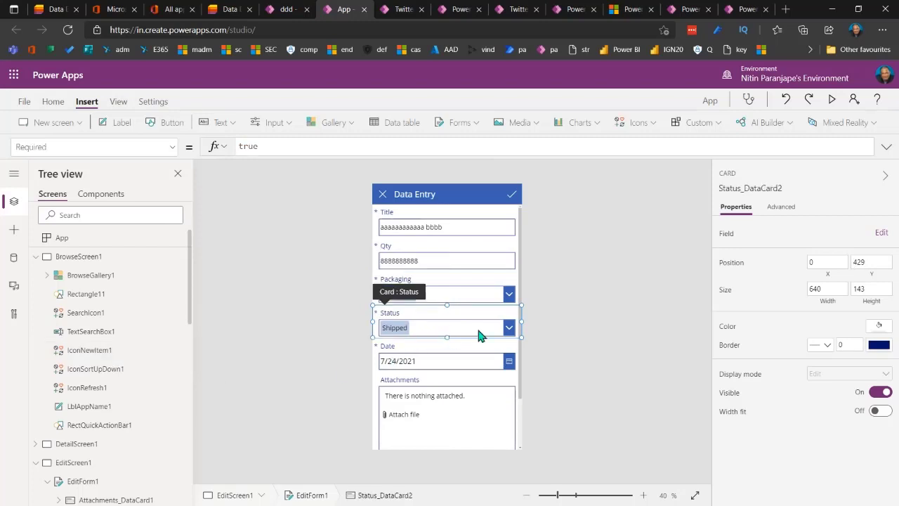
{"action": "left_click", "coordinate": [637, 330]}
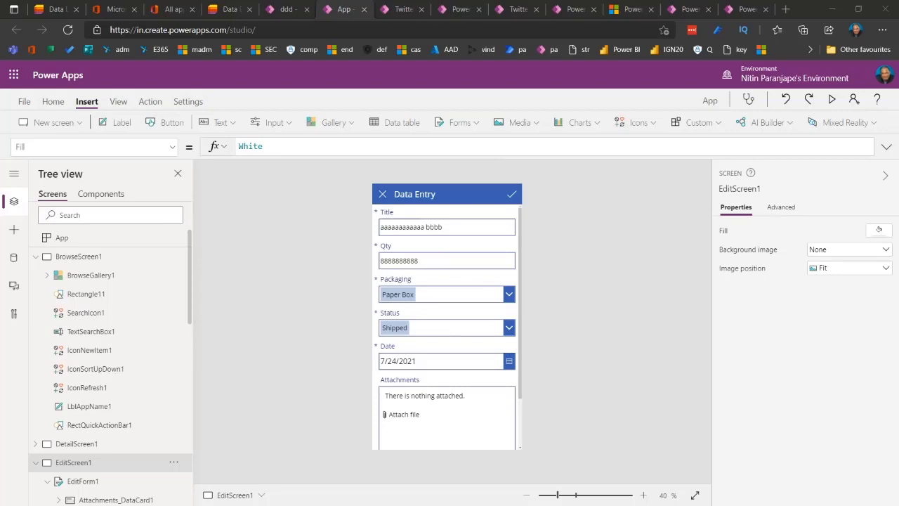
Step: Switch to the Power Apps maker portal, go to the environment's connections, and list the connectors available for a new connection
{"action": "left_click", "coordinate": [453, 13]}
{"action": "left_click", "coordinate": [525, 319]}
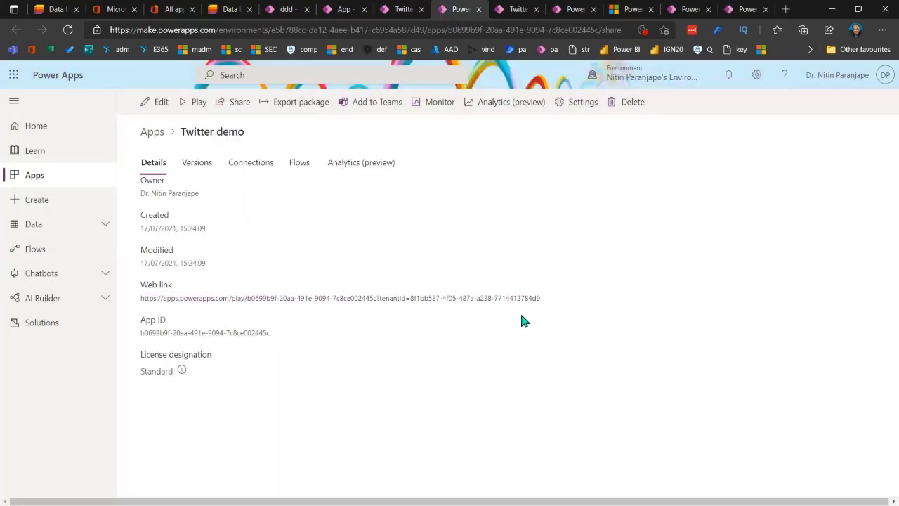
{"action": "left_click", "coordinate": [84, 225]}
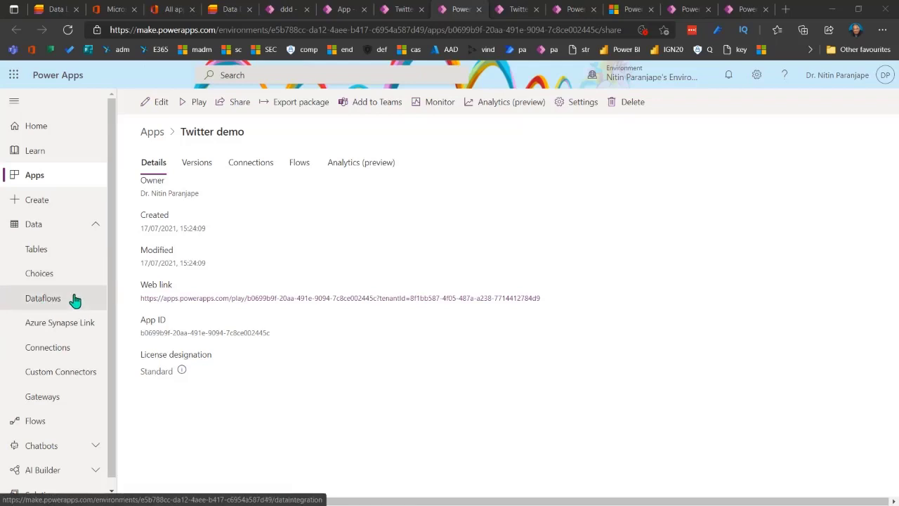
{"action": "left_click", "coordinate": [59, 348]}
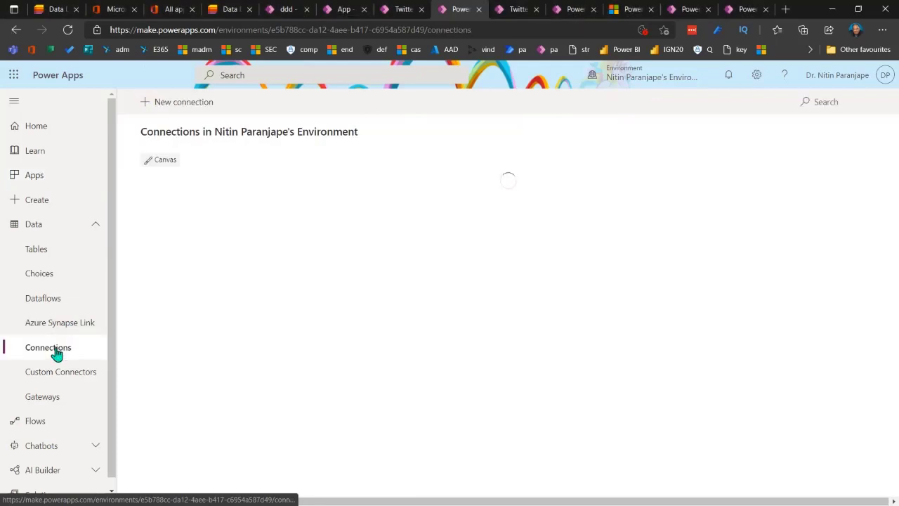
{"action": "left_click", "coordinate": [191, 104]}
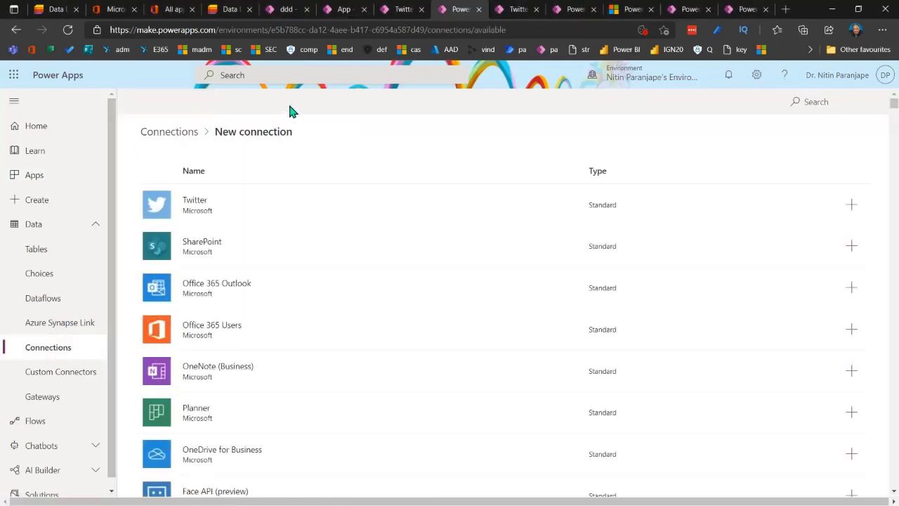
Step: Search the Power Apps portal for "appro" and dismiss the search suggestions
{"action": "left_click", "coordinate": [243, 75]}
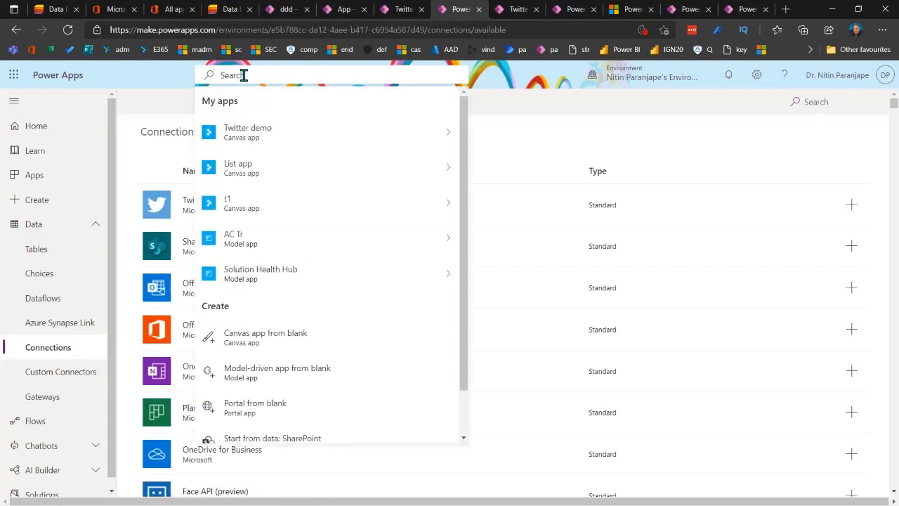
{"action": "type", "text": "app"}
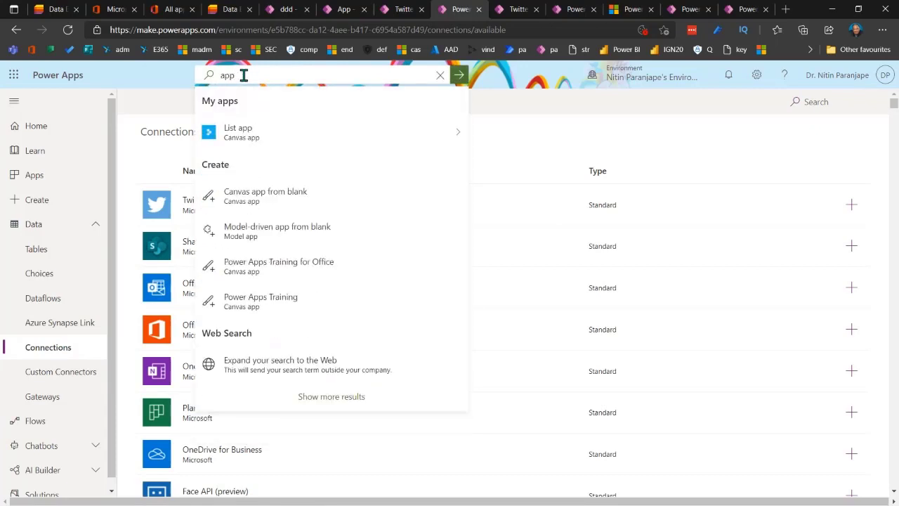
{"action": "type", "text": "ro"}
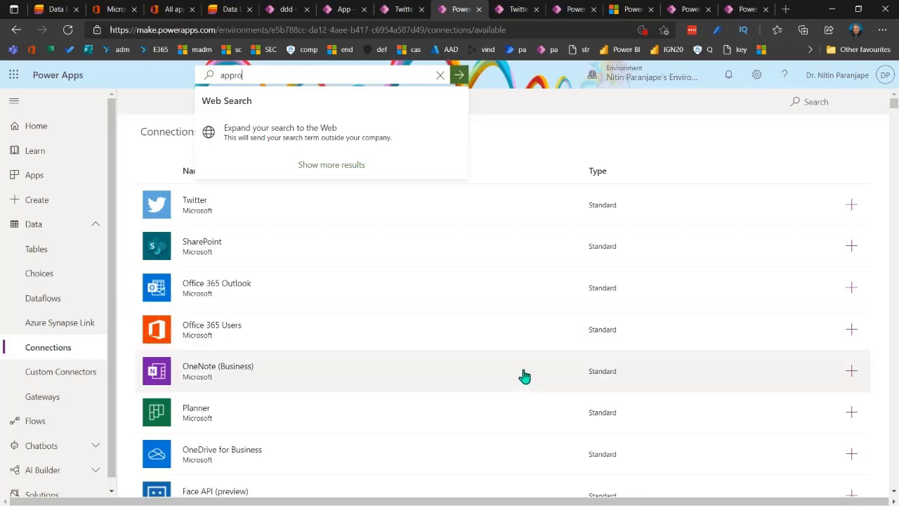
{"action": "left_click", "coordinate": [138, 112]}
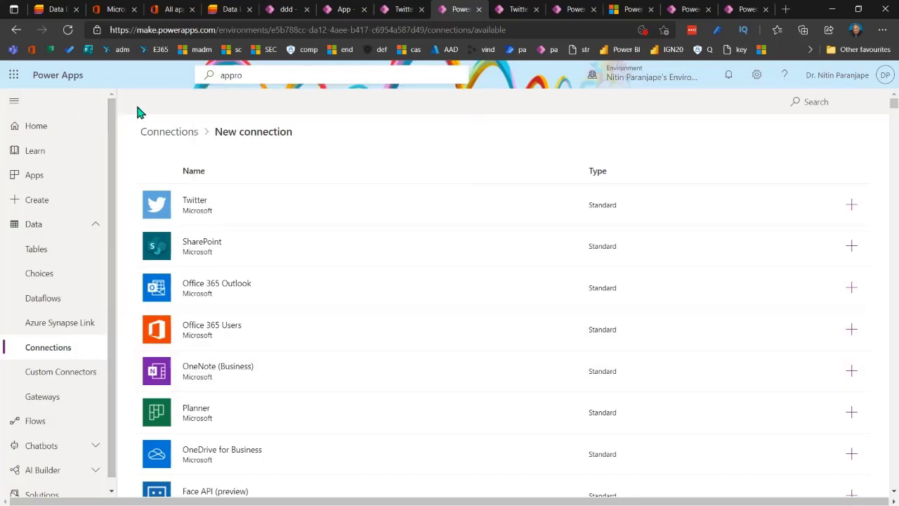
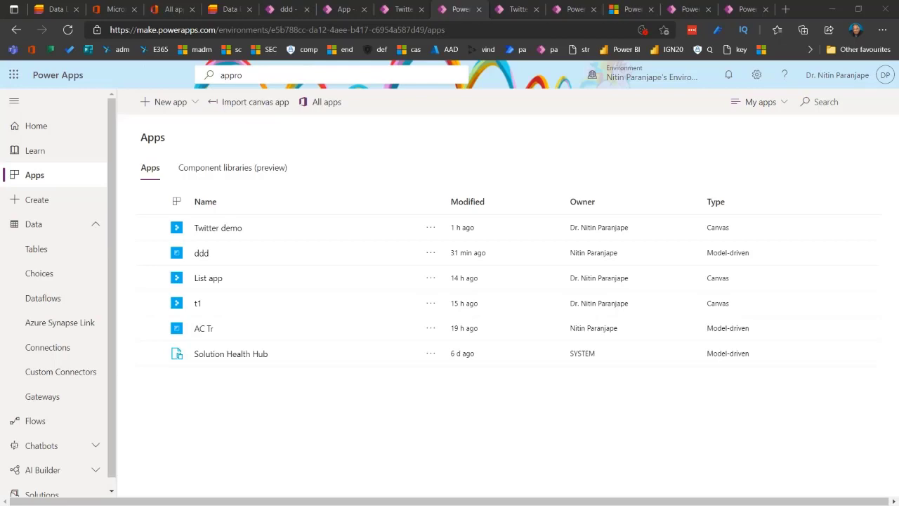
Step: Return to the Data Entry app in the editor and look through the available properties of the edit screen's check icon
{"action": "left_click", "coordinate": [344, 9]}
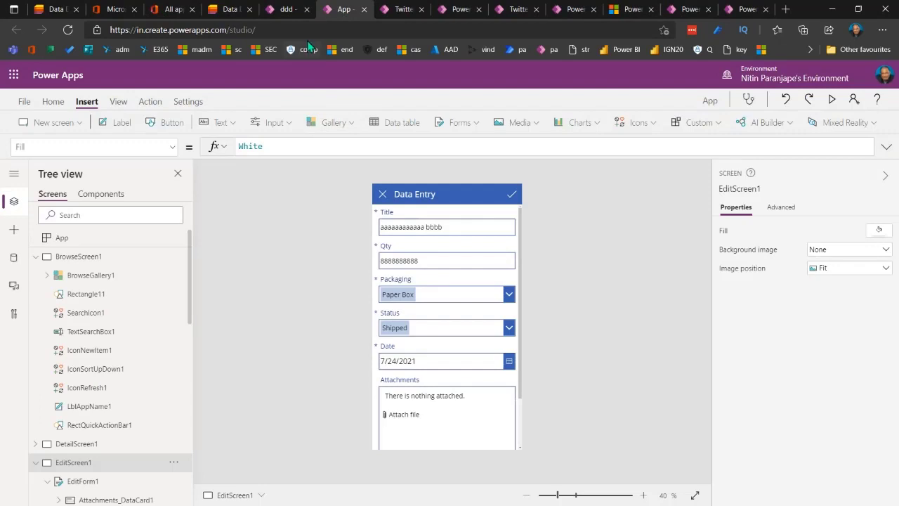
{"action": "left_click", "coordinate": [513, 194]}
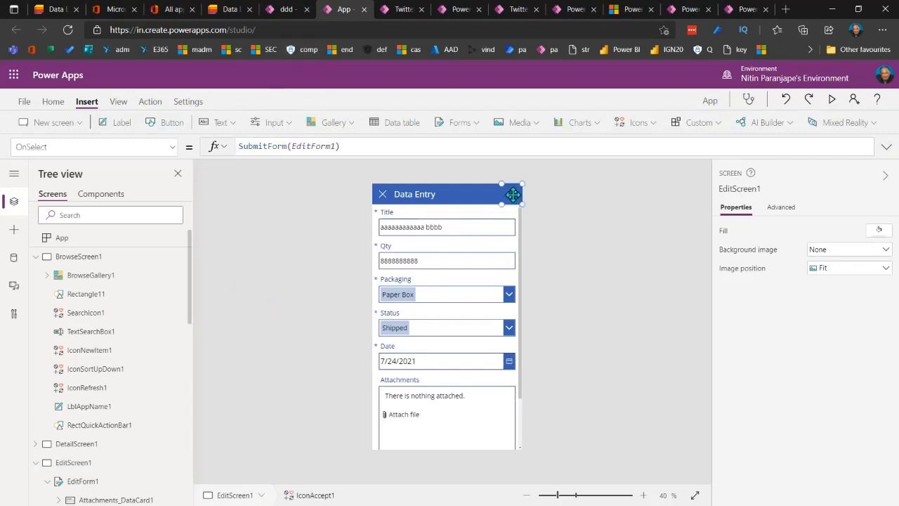
{"action": "left_click", "coordinate": [172, 148]}
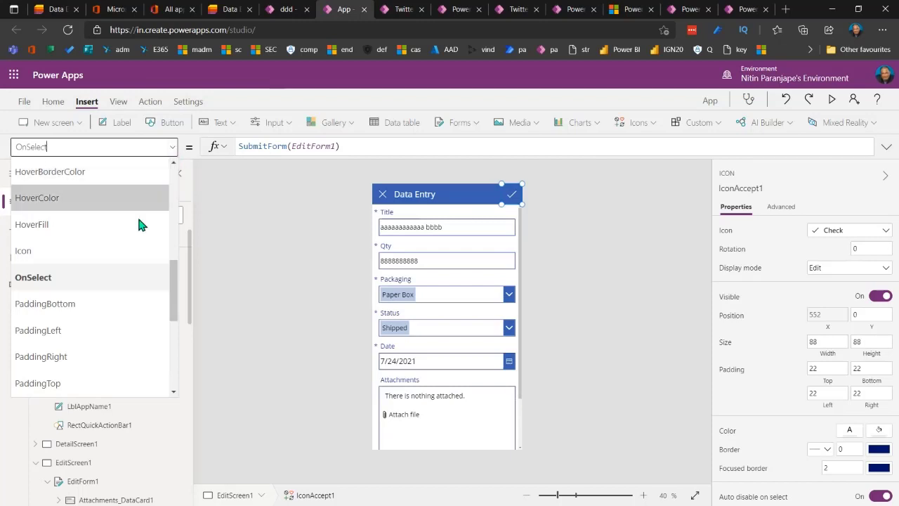
{"action": "scroll", "coordinate": [120, 281], "scroll_direction": "up", "scroll_amount": 5}
{"action": "scroll", "coordinate": [120, 280], "scroll_direction": "down", "scroll_amount": 1}
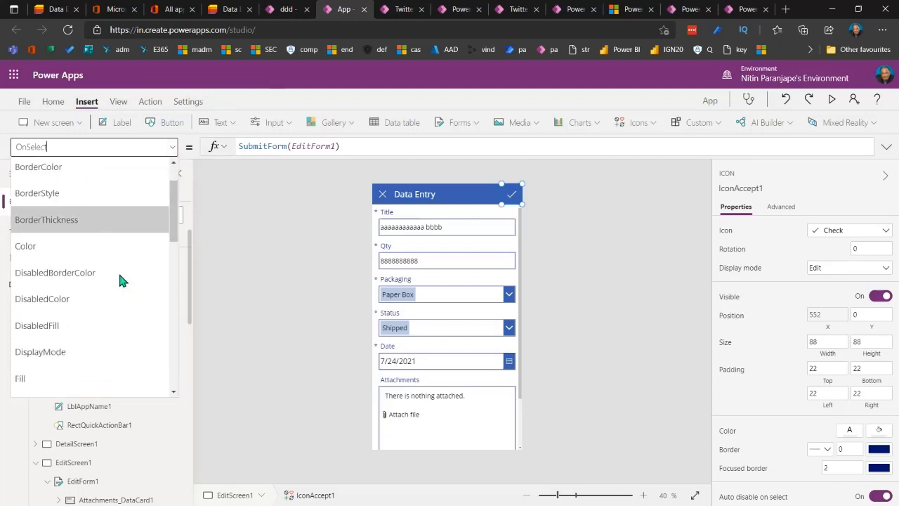
{"action": "scroll", "coordinate": [119, 280], "scroll_direction": "down", "scroll_amount": 2}
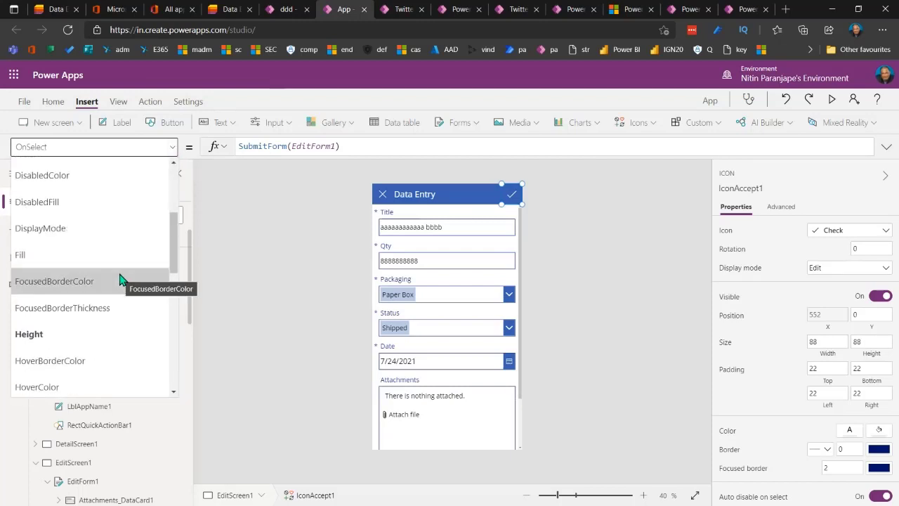
Step: Try to find the OnSuccess property for the check icon, then deselect the icon
{"action": "key", "text": "BackSpace"}
{"action": "key", "text": "BackSpace"}
{"action": "key", "text": "BackSpace"}
{"action": "key", "text": "BackSpace"}
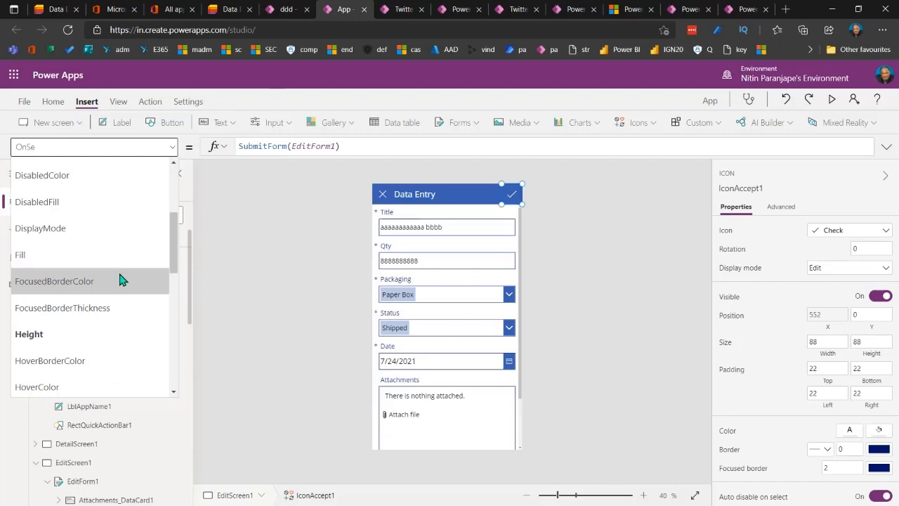
{"action": "key", "text": "BackSpace"}
{"action": "type", "text": "ucce"}
{"action": "type", "text": "es"}
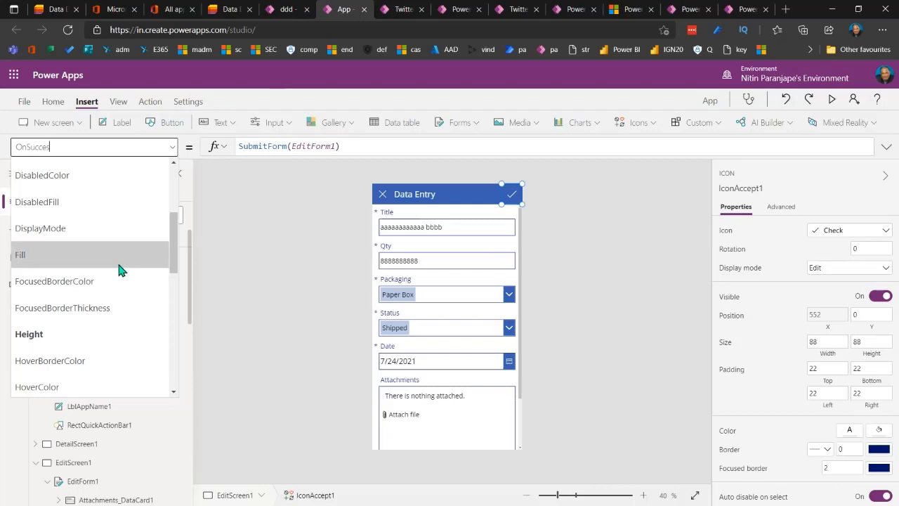
{"action": "left_click", "coordinate": [645, 280]}
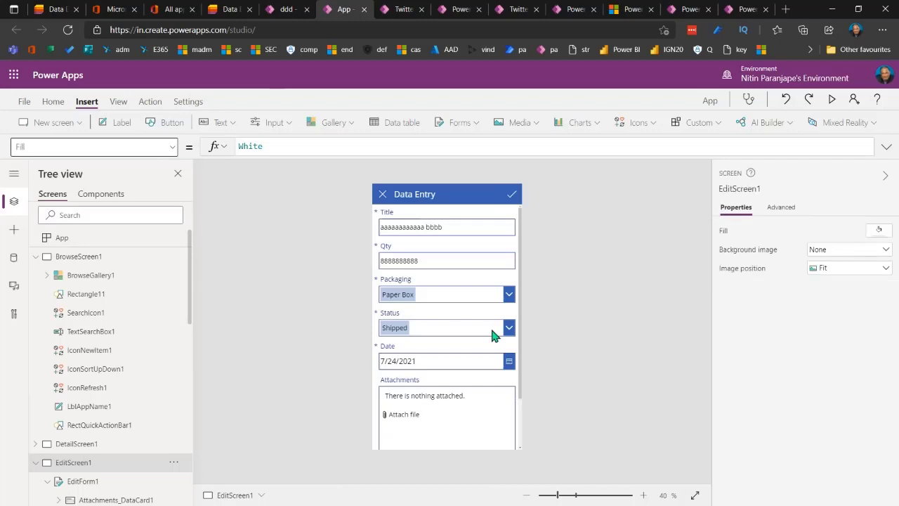
Step: Show the Data Entry app's data sources, then view the ddd model-driven app in its designer
{"action": "left_click", "coordinate": [14, 257]}
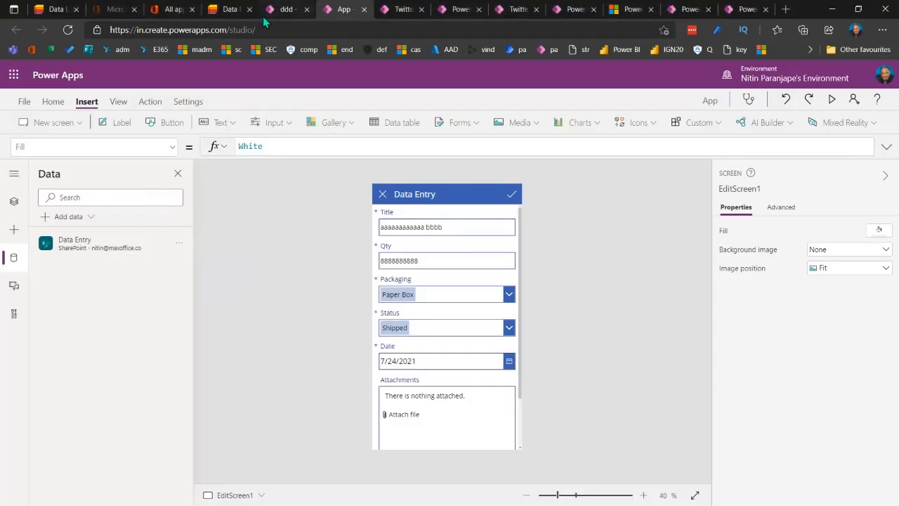
{"action": "left_click", "coordinate": [281, 10]}
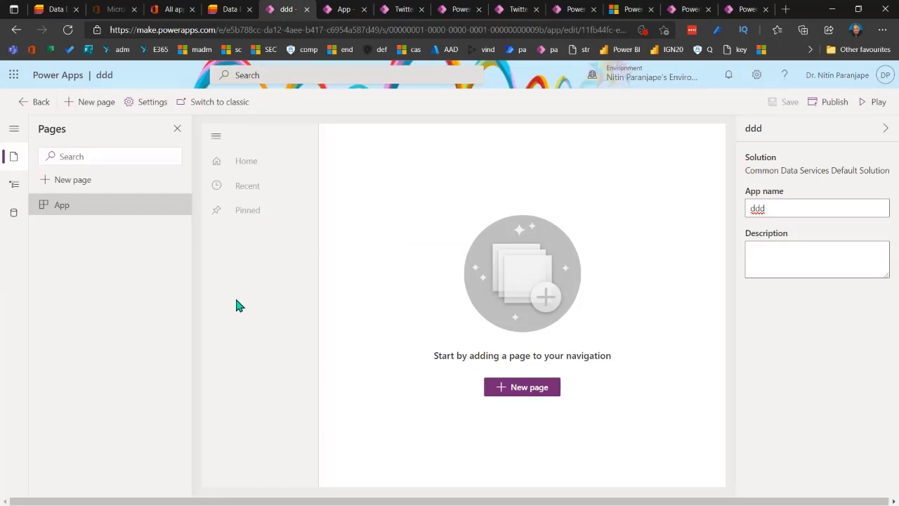
Step: Go back to the environment's list of apps and open the details of the t1 app
{"action": "left_click", "coordinate": [458, 10]}
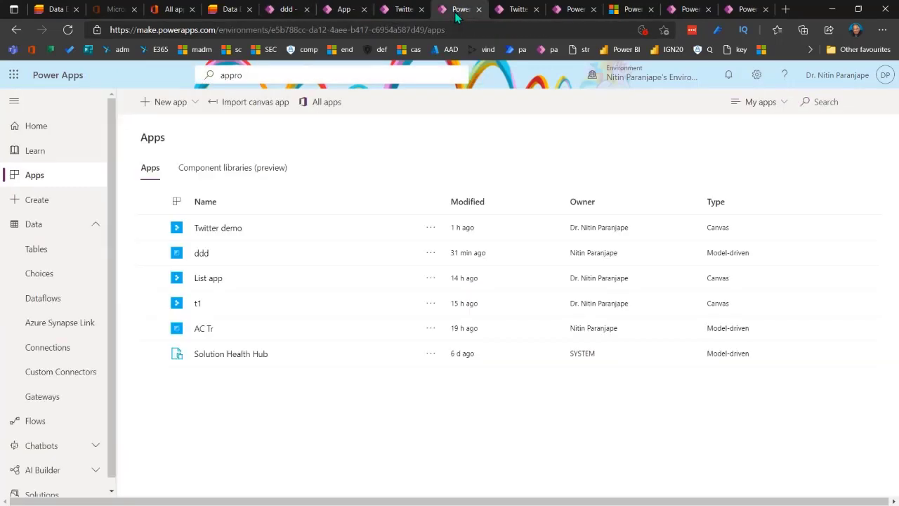
{"action": "left_click", "coordinate": [149, 228]}
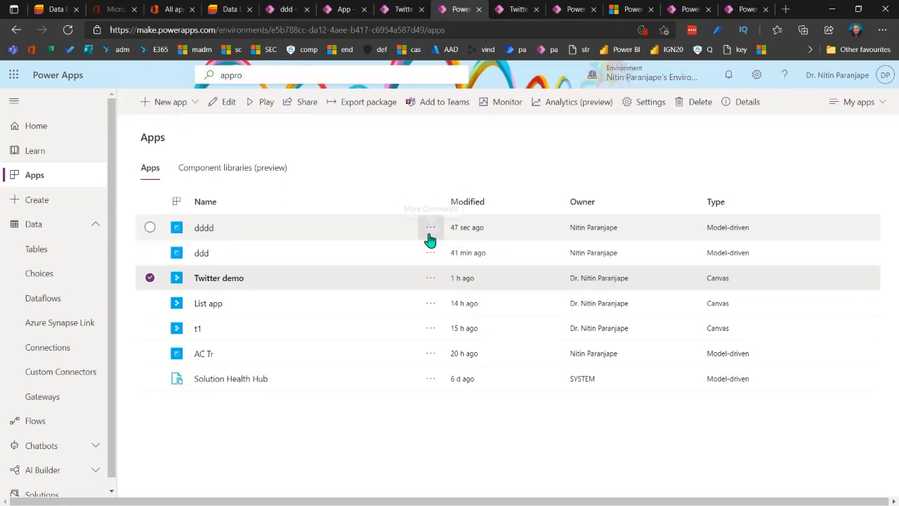
{"action": "left_click", "coordinate": [431, 330]}
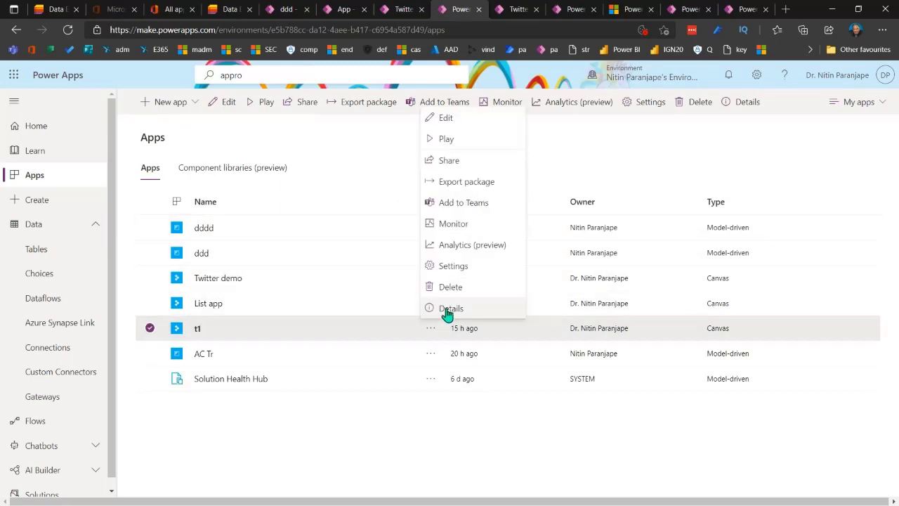
{"action": "left_click", "coordinate": [448, 311]}
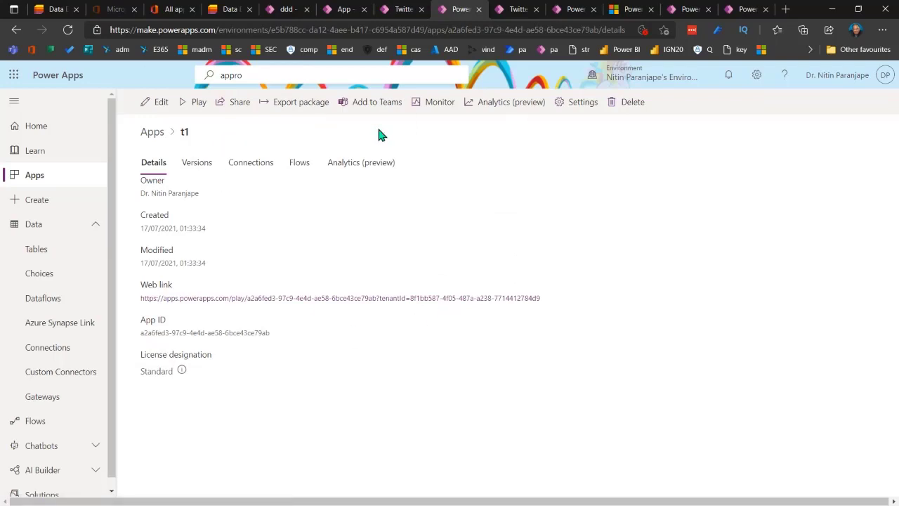
Step: View the t1 app's version history and the actions available for Version 1
{"action": "left_click", "coordinate": [203, 168]}
{"action": "left_click", "coordinate": [296, 245]}
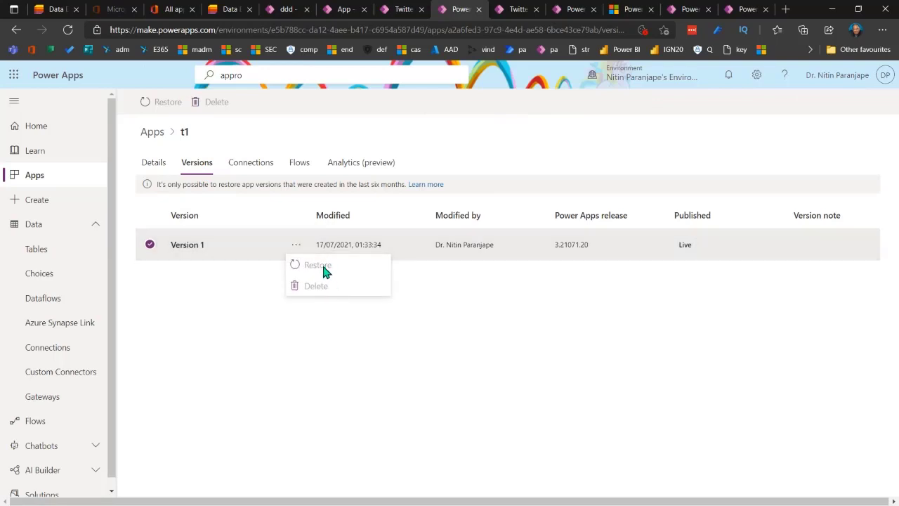
{"action": "left_click", "coordinate": [417, 316]}
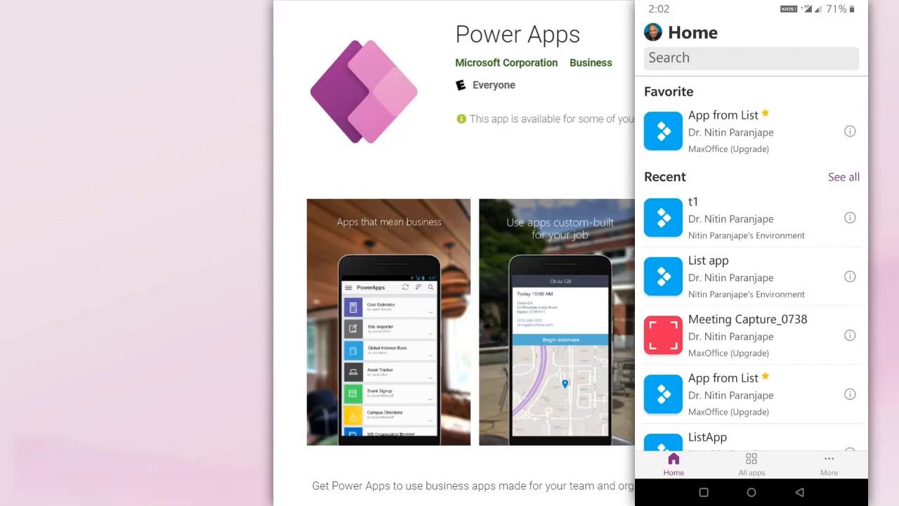
{"action": "key", "text": "Right"}
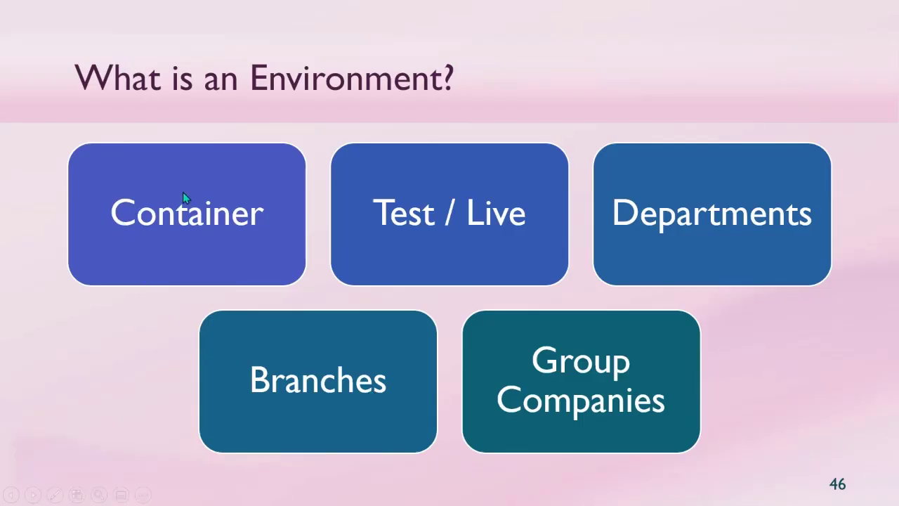